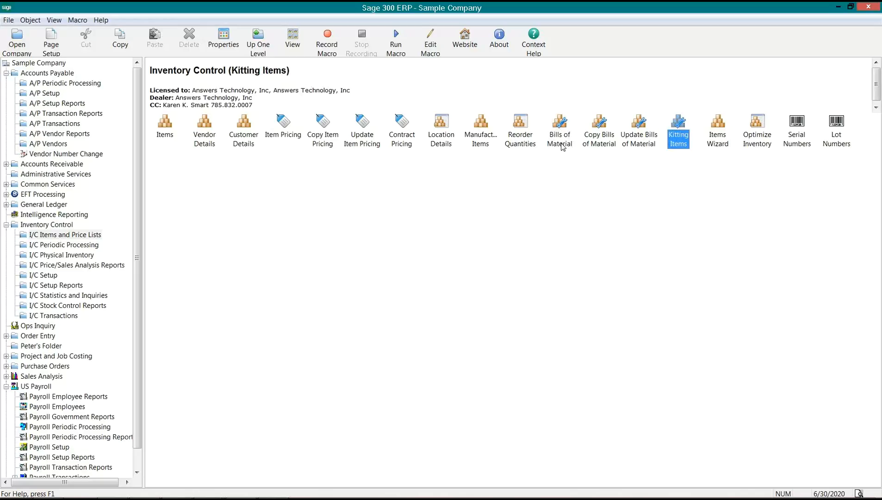
- Open the I/C Bills of Material form from Items and Price Lists, after previewing Copy and Update
left_click(603, 142)
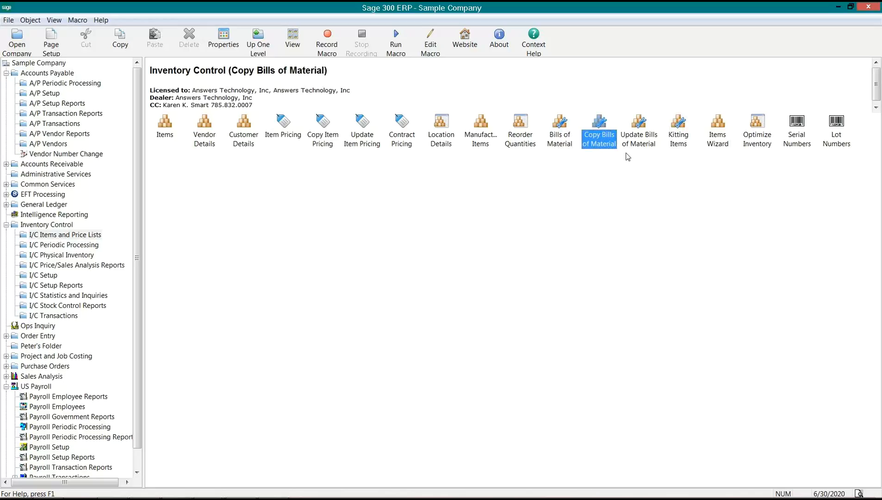
left_click(638, 144)
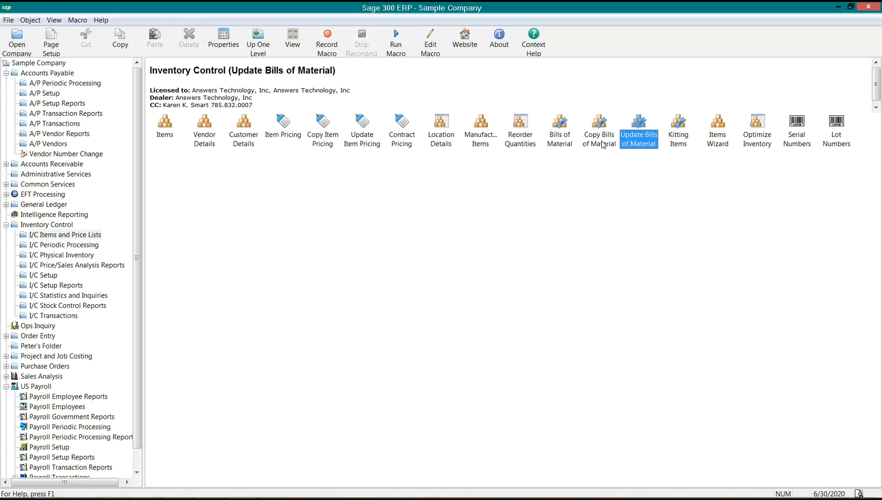
double_click(565, 143)
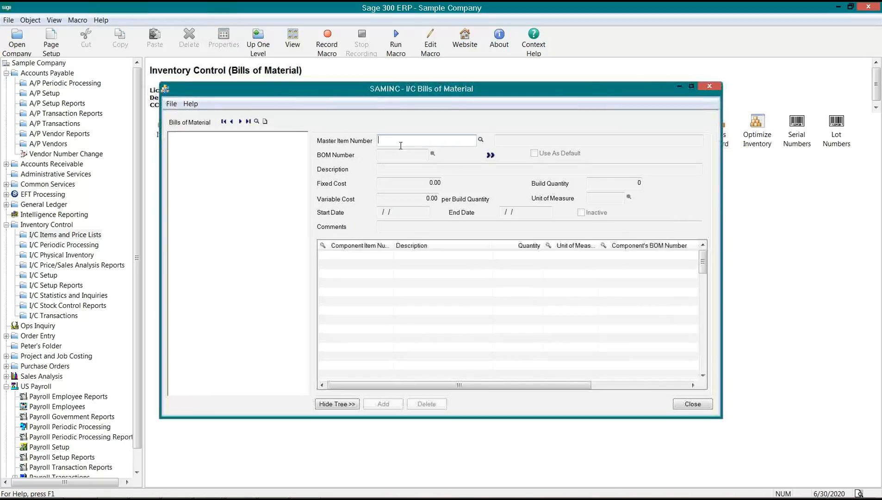
- Pick A2(IMAGE-1500)G, Image 1500 Series Desk Accessories, from the item finder as master item
left_click(481, 140)
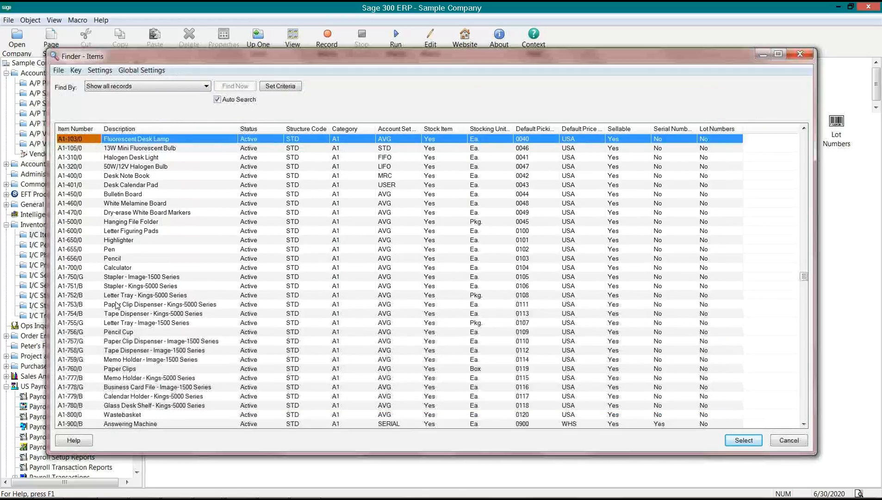
left_click(197, 305)
key("Down")
key("Down")
key("Down")
key("Down")
key("Down")
key("Down")
key("Down")
key("Down")
key("Down")
key("Down")
key("Down")
key("Down")
key("Down")
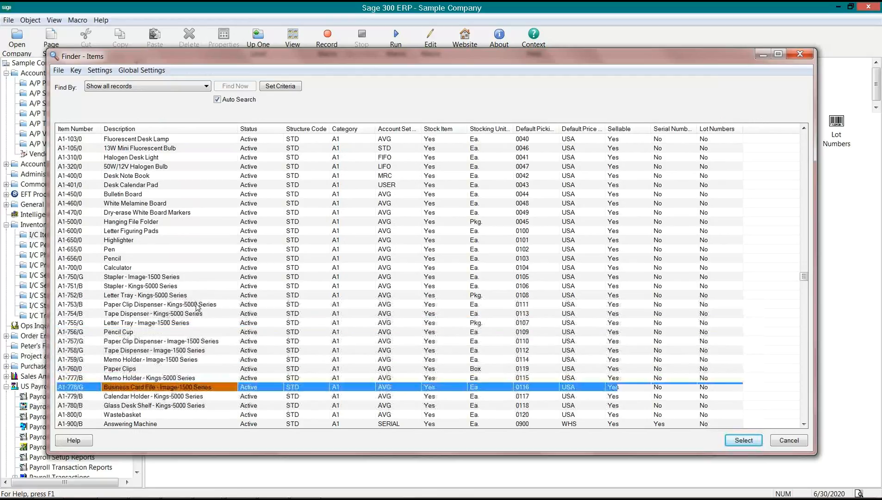
key("Down")
key("Down")
key("Down")
key("Down")
key("Down")
key("Down")
key("Down")
key("Down")
key("Down")
key("Down")
key("Down")
key("Down")
key("Down")
key("Down")
key("Down")
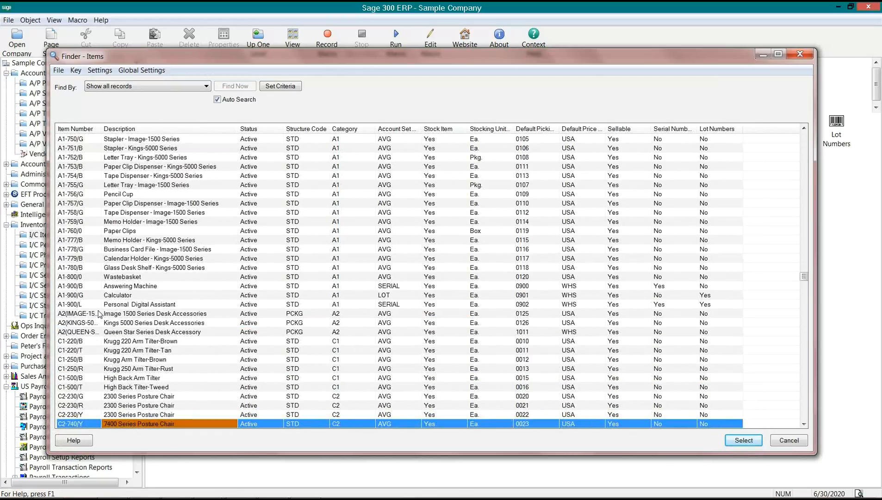
double_click(101, 128)
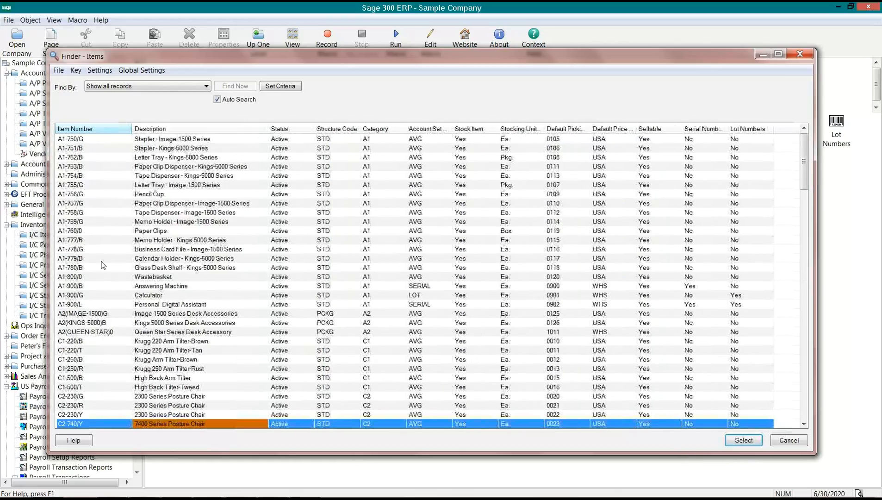
left_click(84, 315)
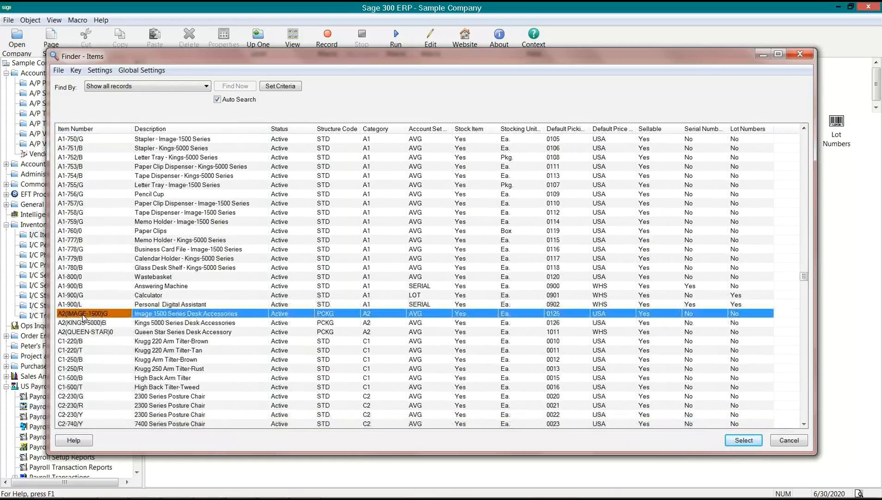
key("Down")
key("Down")
key("Down")
key("Down")
key("Down")
key("Down")
key("Down")
key("Down")
key("Down")
key("Down")
key("Down")
key("Down")
key("Down")
key("Down")
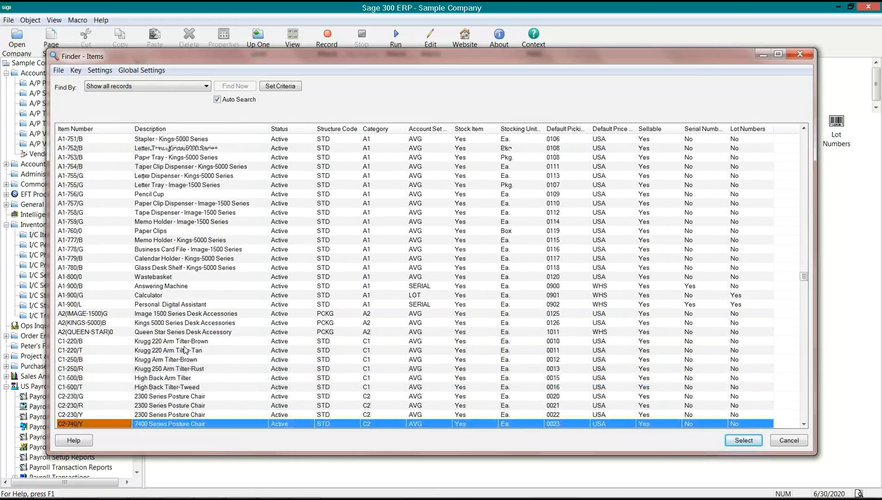
key("Down")
key("Down")
key("Down")
key("Down")
key("Down")
key("Down")
key("Down")
key("Down")
key("Down")
key("Down")
key("Down")
key("Down")
key("Down")
key("Down")
key("Down")
key("Down")
key("Down")
key("Down")
key("Down")
key("Down")
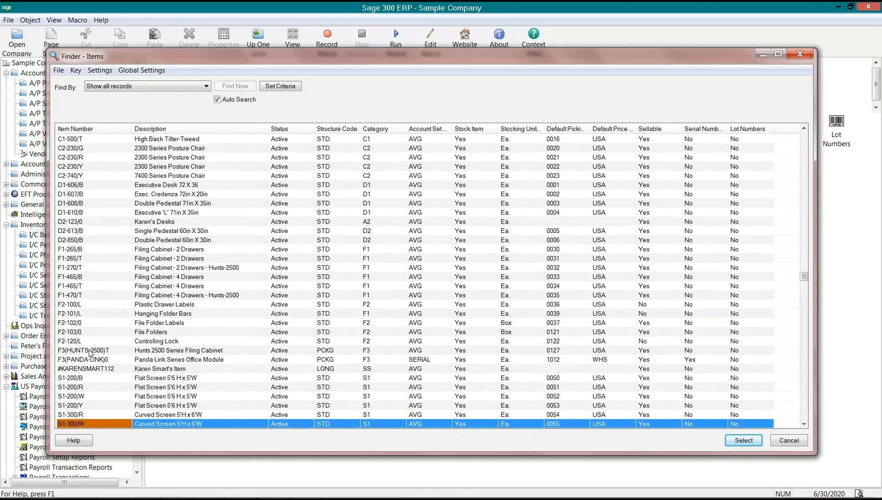
key("Up")
key("Up")
key("Up")
key("Up")
key("Up")
key("Up")
key("Up")
key("Up")
key("Up")
key("Up")
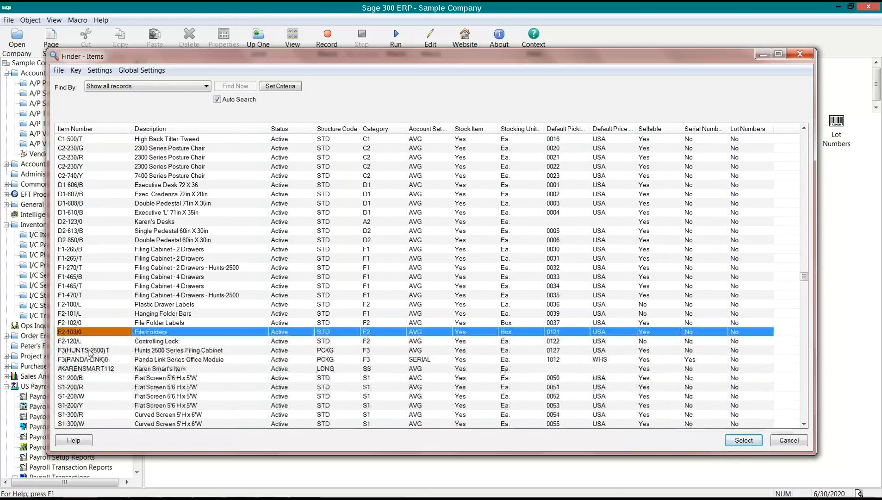
key("Up")
key("Up")
key("Up")
key("Up")
key("Up")
key("Up")
key("Up")
key("Up")
key("Up")
key("Up")
key("Up")
key("Up")
key("Up")
key("Up")
key("Up")
key("Up")
key("Up")
key("Up")
key("Up")
key("Up")
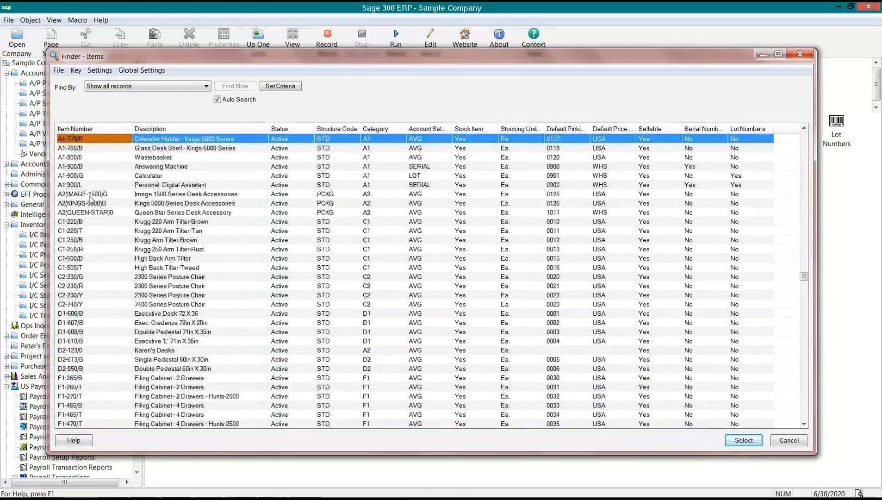
double_click(87, 194)
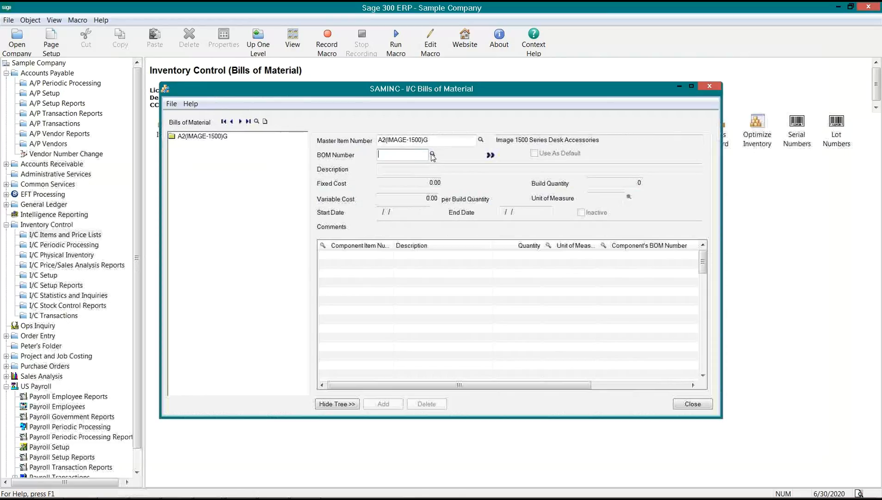
- Select BOM number 1 for A2(IMAGE-1500)G and load its components and comments
left_click(433, 154)
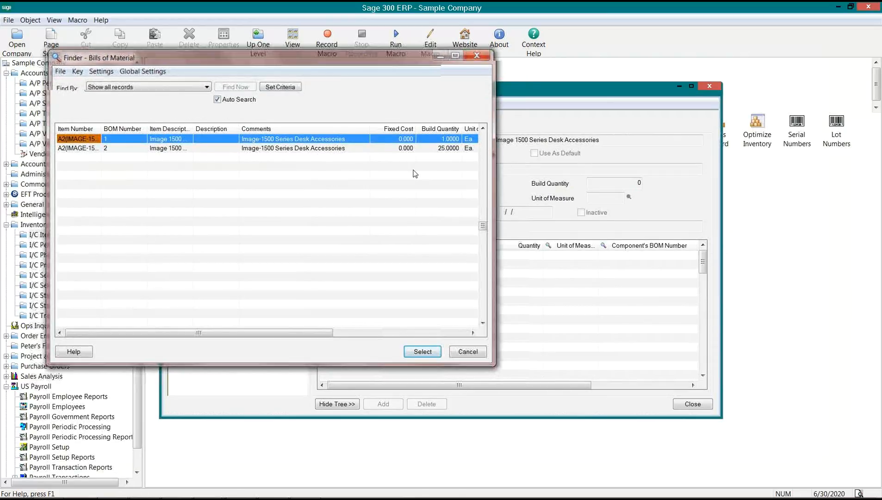
key("Return")
left_click(379, 154)
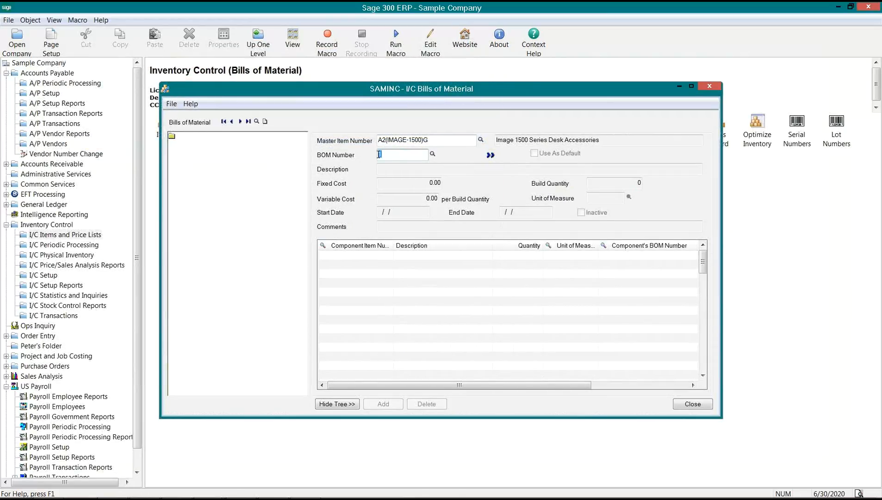
left_click(491, 155)
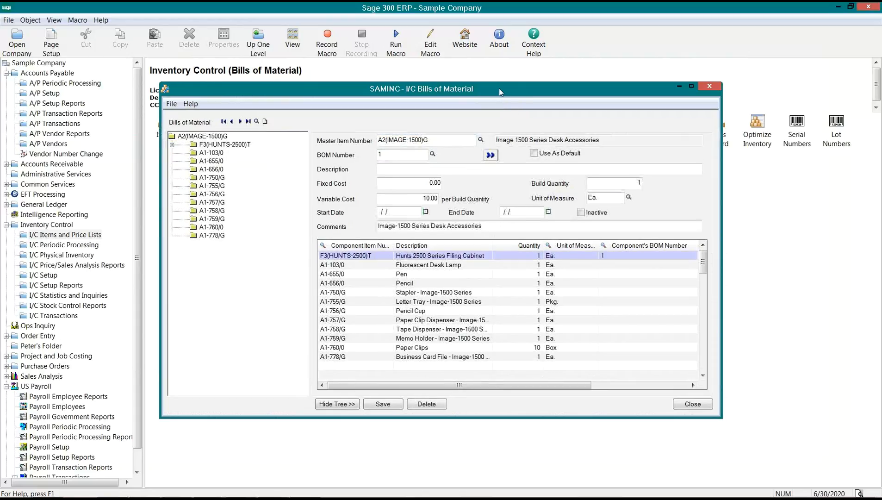
left_click_drag(498, 88, 475, 93)
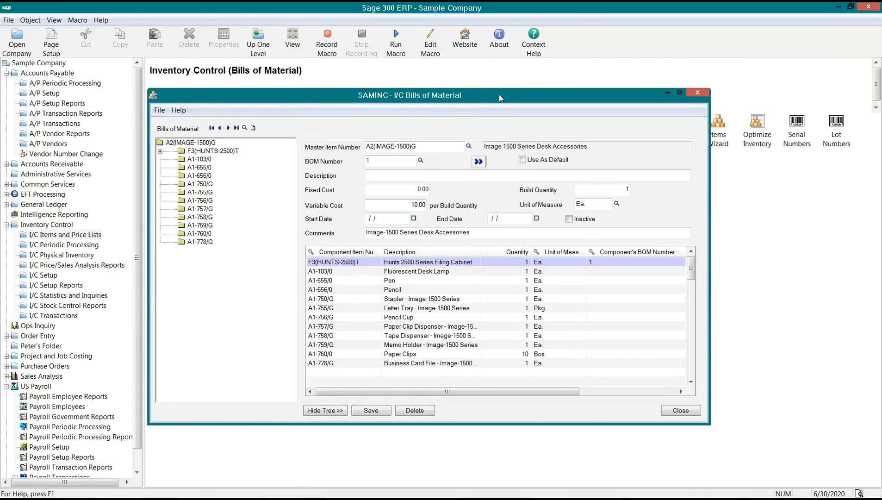
left_click_drag(499, 95, 473, 107)
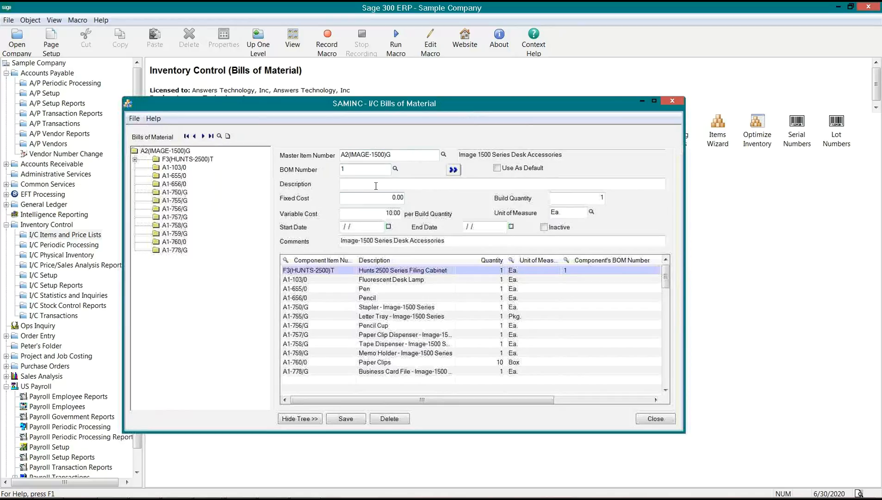
left_click(342, 155)
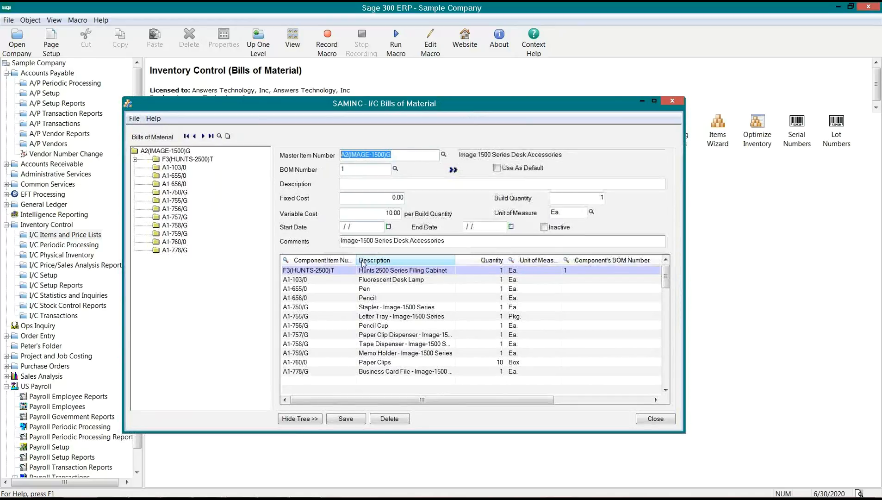
- Widen the Component Item Number column and review the Pen, Pencil, Stapler and Pencil Cup rows
left_click_drag(358, 260, 375, 261)
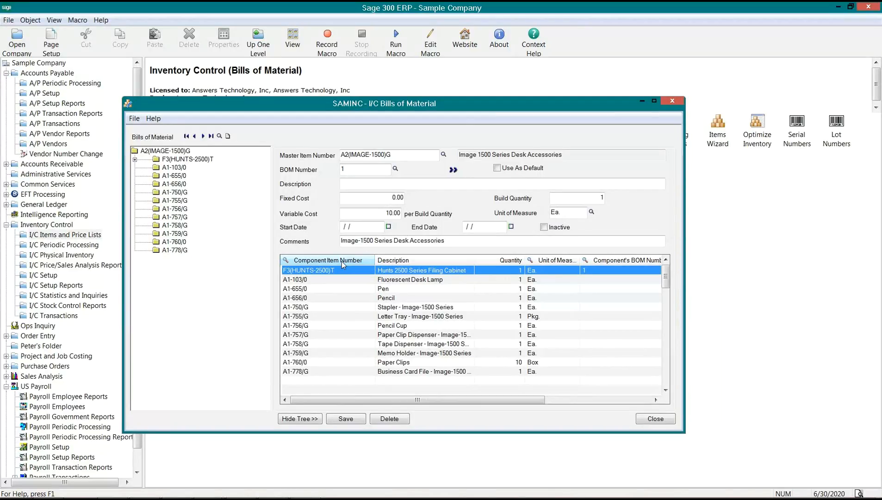
left_click(320, 289)
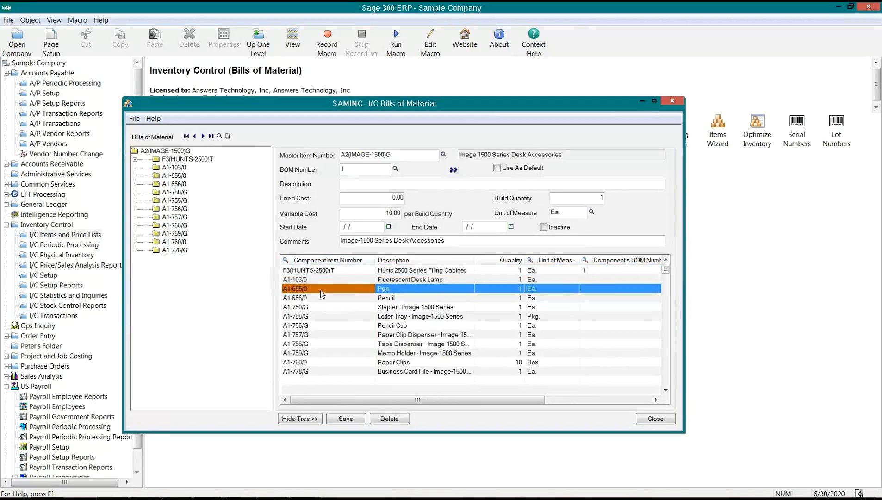
left_click(396, 299)
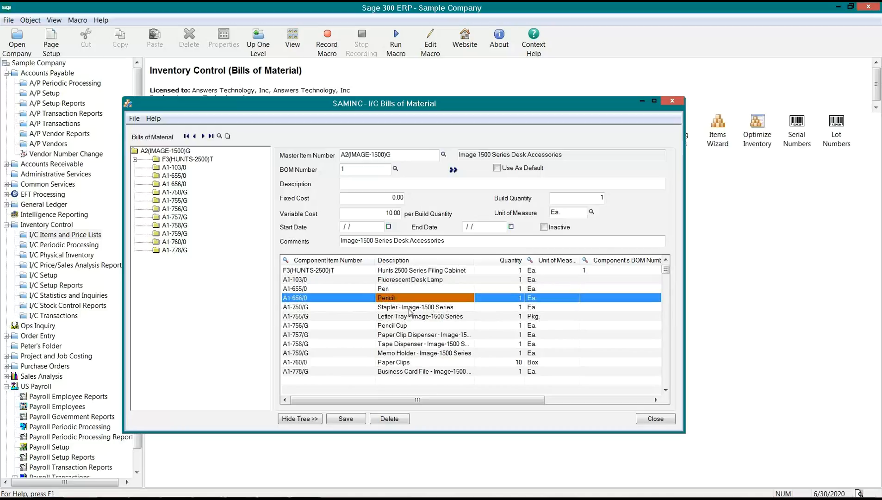
left_click(408, 309)
left_click(394, 326)
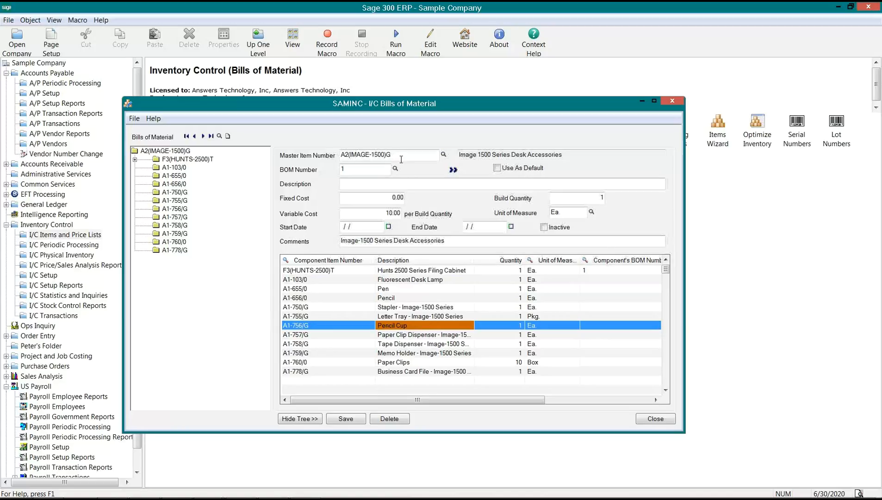
left_click(336, 153)
key("ctrl+c")
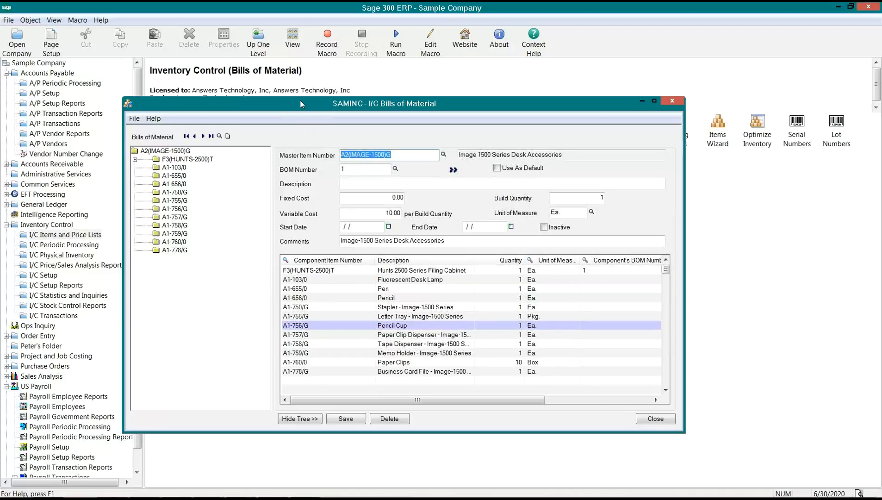
left_click_drag(300, 100, 367, 163)
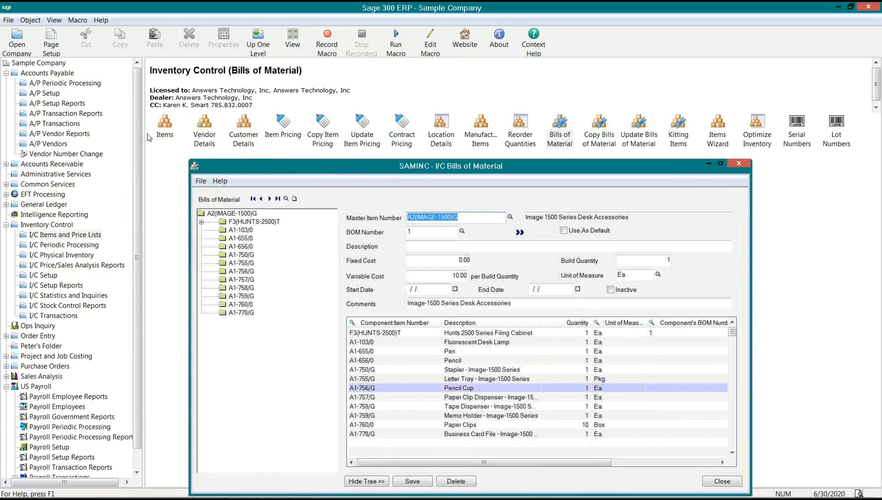
- Open the I/C Items form and enter item number 767215
left_click(165, 127)
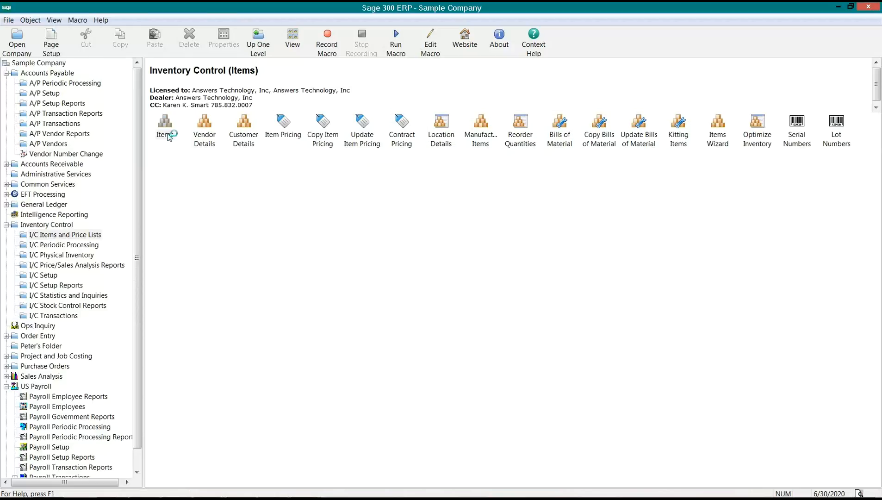
double_click(165, 136)
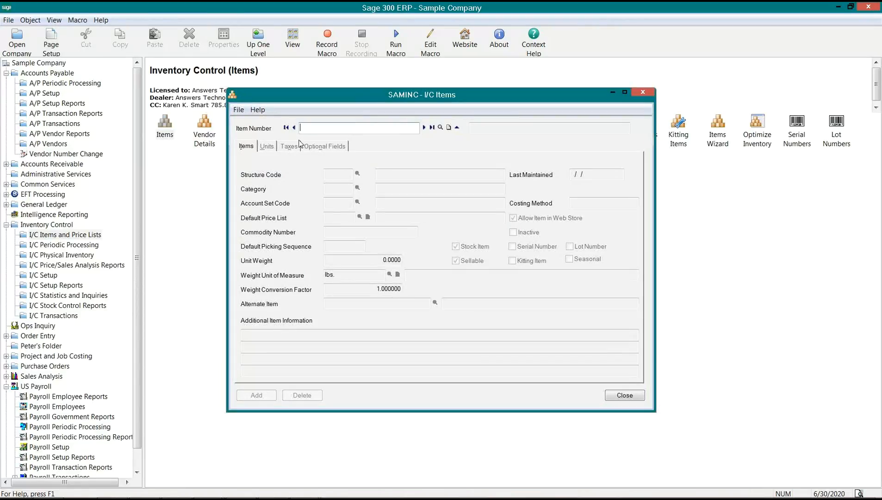
type("767215")
key("Tab")
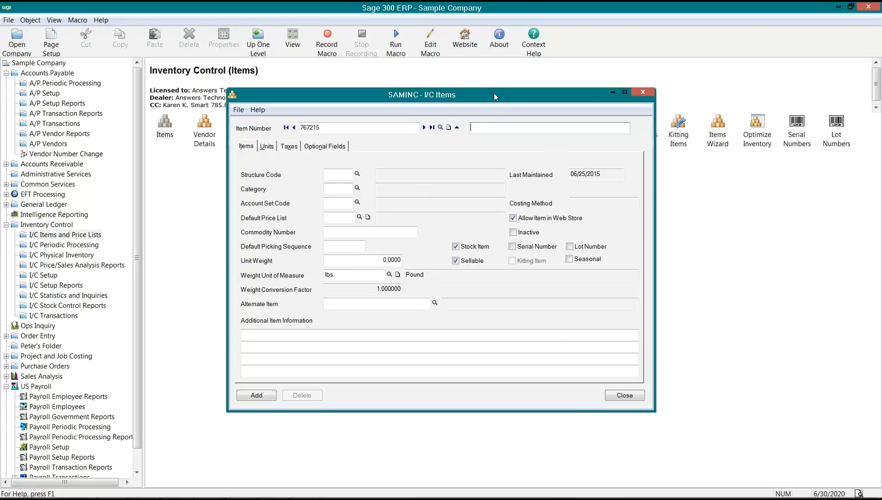
left_click_drag(495, 92, 488, 127)
- Replace the item number with A2(IMAGE-1500)G on the Items form and look it up
key("alt+Tab")
key("Tab")
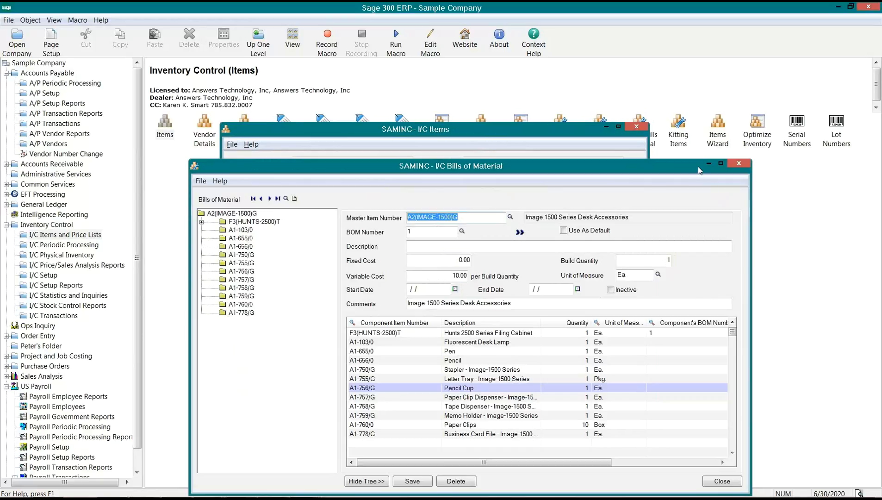
left_click(576, 144)
left_click(363, 163)
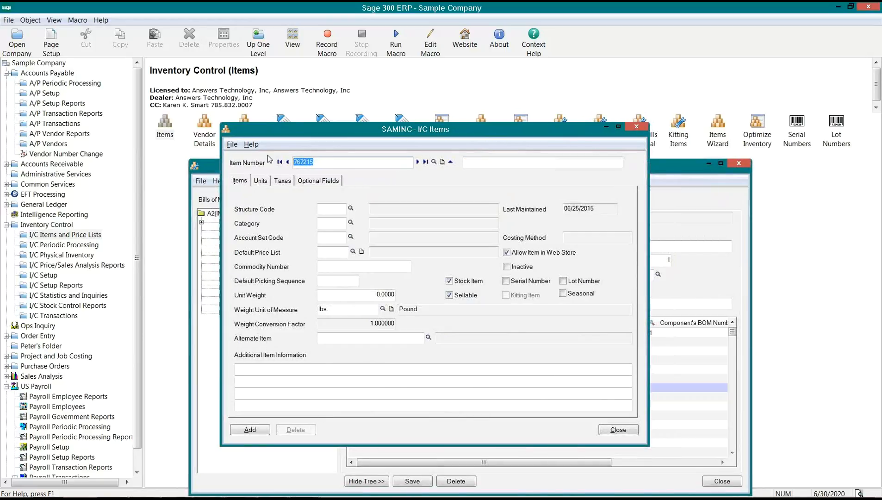
key("ctrl+v")
key("Tab")
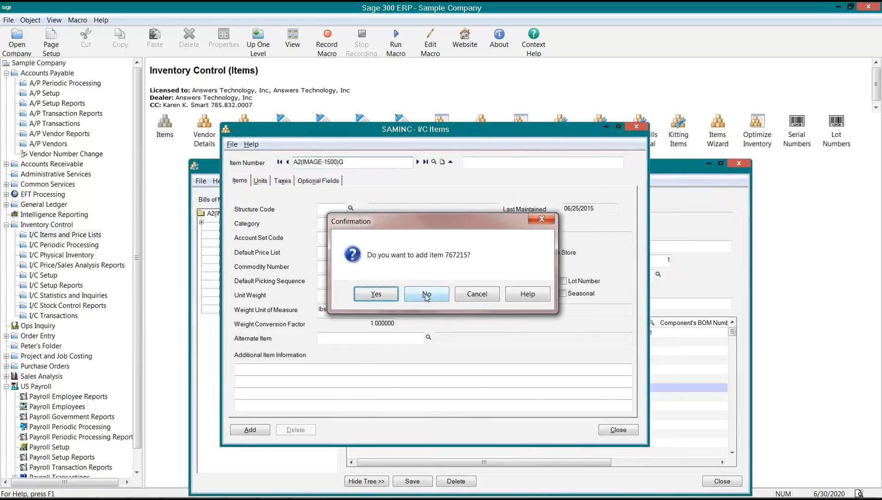
- Decline adding 767215, check A2(IMAGE-1500)G's Category A2 and Account Set AVG, then minimize Items
left_click(427, 292)
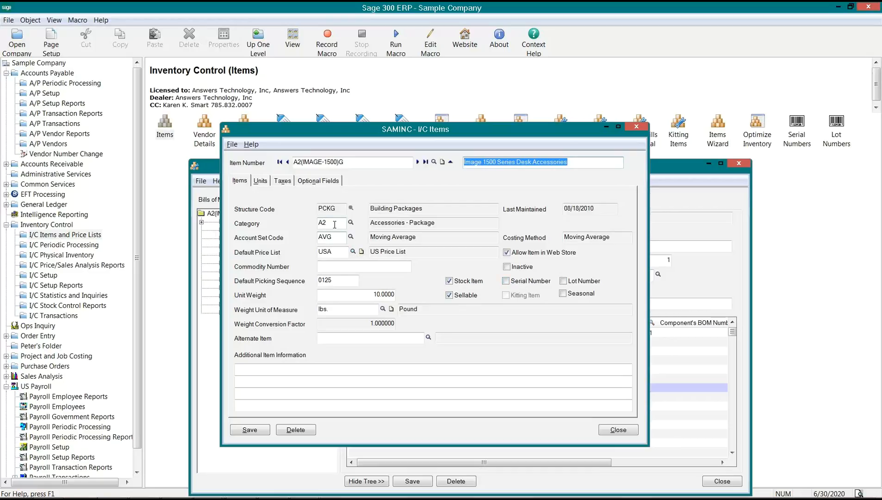
left_click_drag(328, 224, 301, 222)
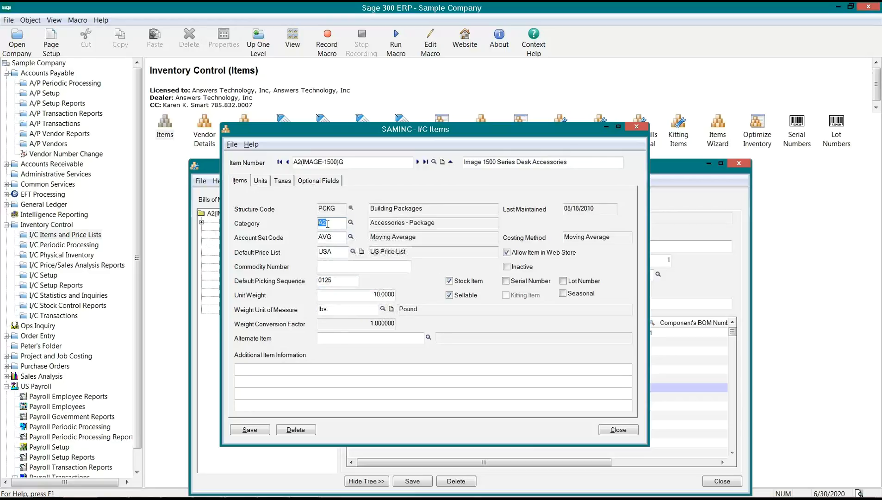
left_click(335, 235)
left_click(607, 128)
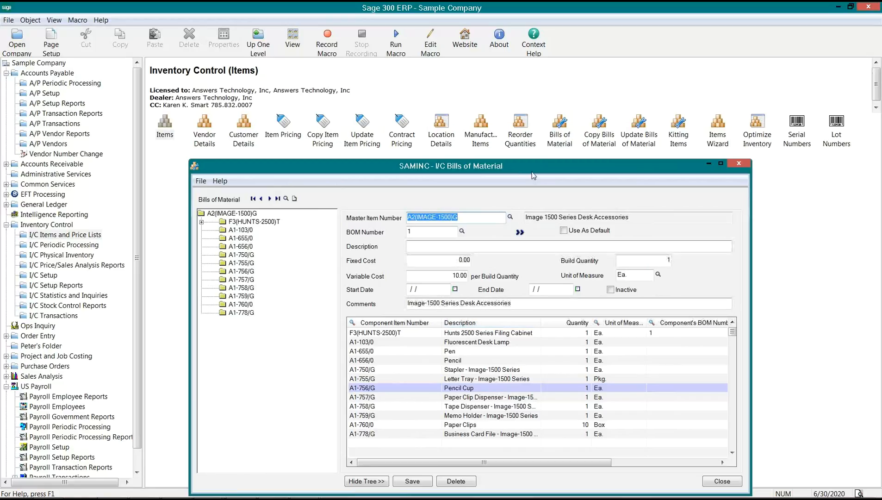
left_click_drag(524, 165, 518, 144)
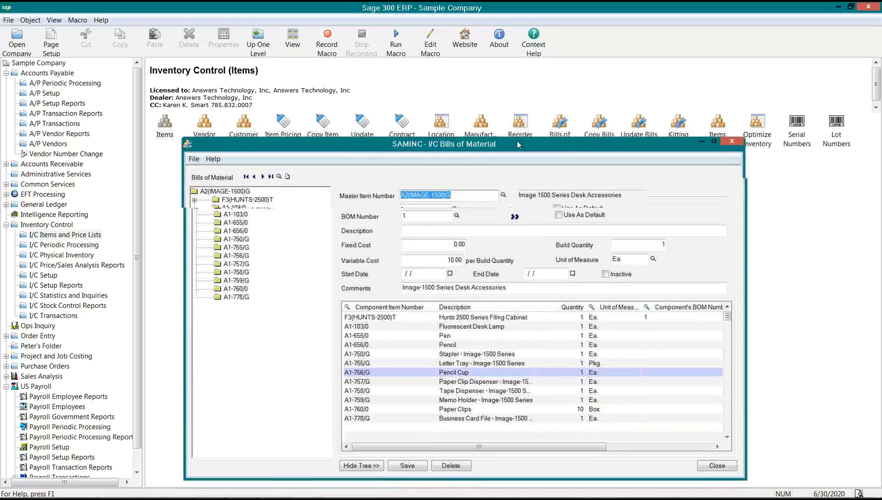
left_click(192, 194)
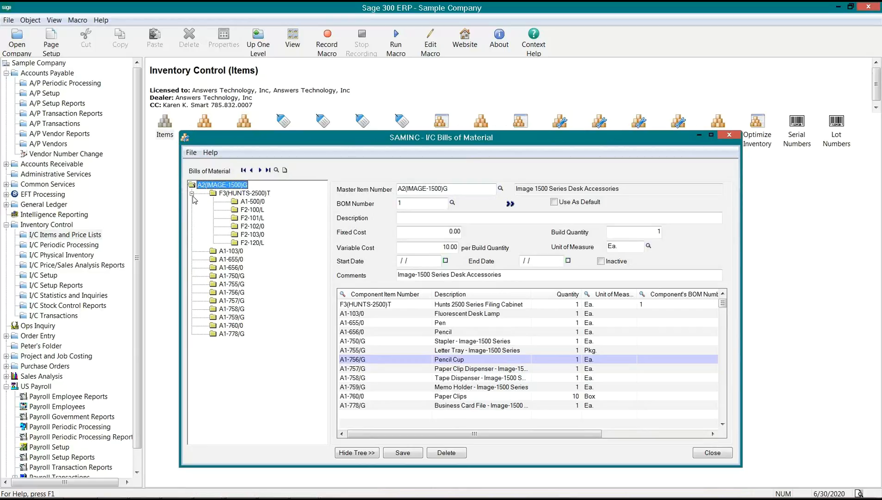
left_click(245, 194)
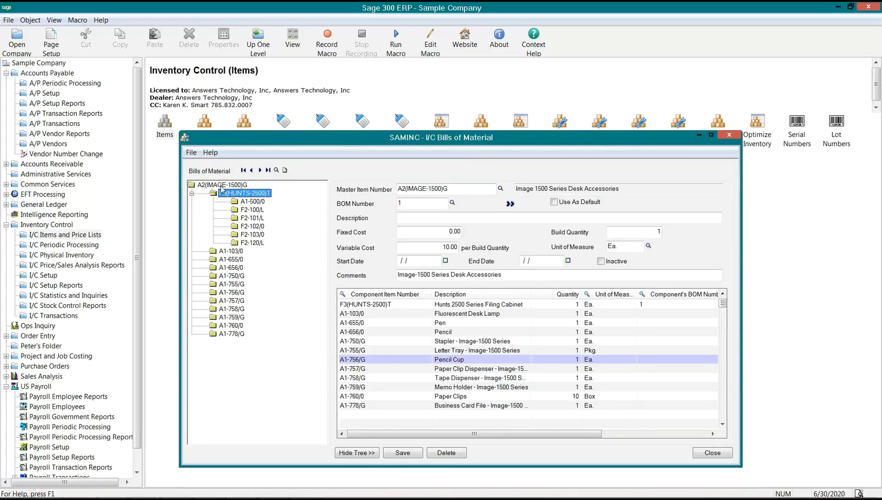
left_click(251, 203)
left_click(252, 210)
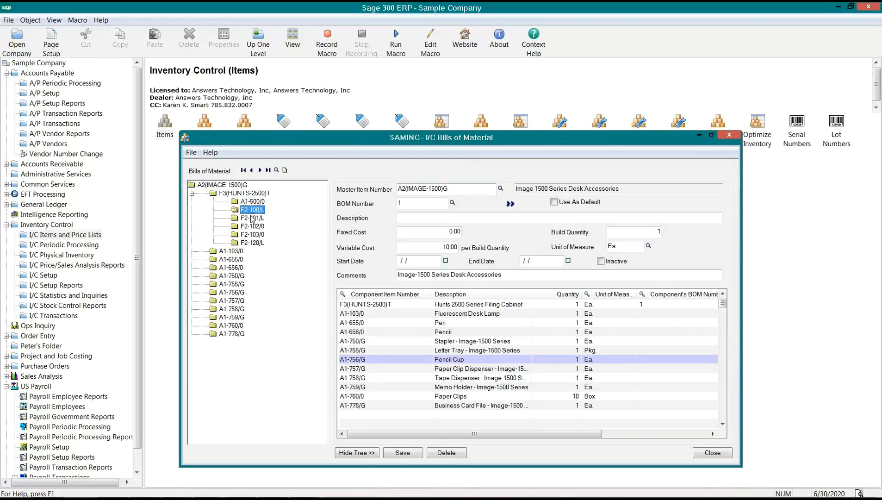
left_click(251, 216)
left_click(253, 227)
left_click(253, 235)
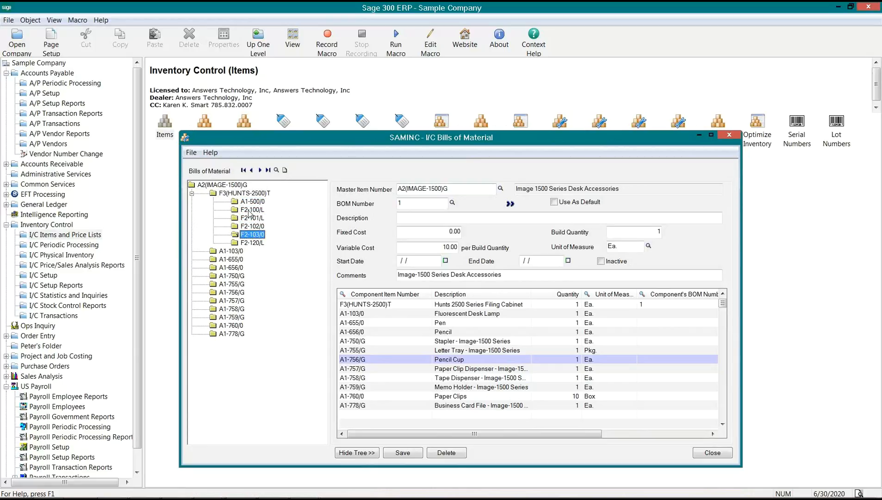
left_click(249, 211)
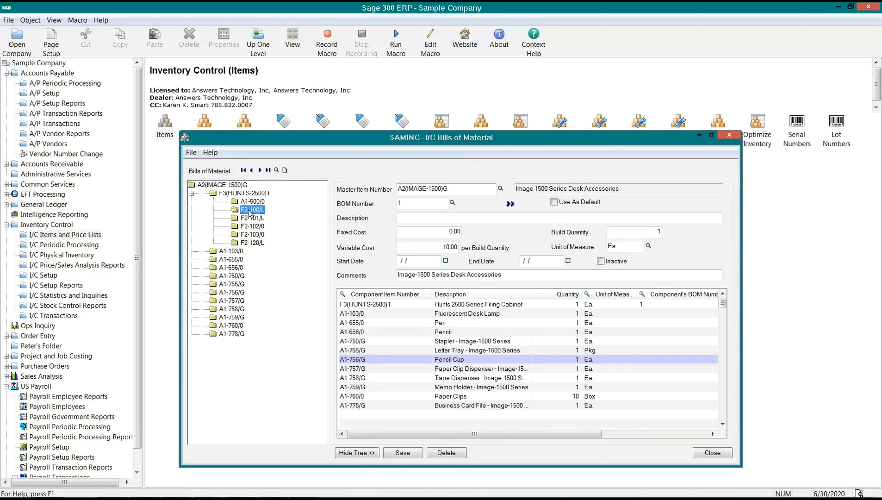
double_click(263, 193)
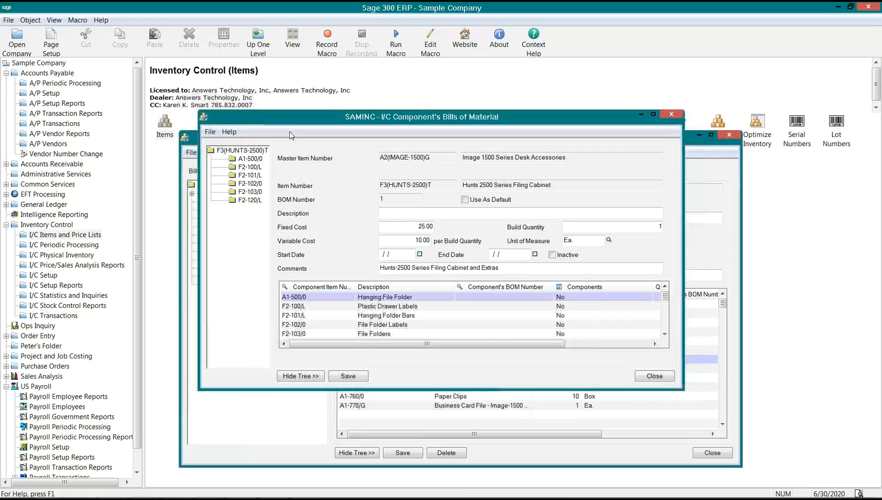
- Review the F3(HUNTS-2500)T component bill with a wider item column, then close it
left_click_drag(296, 124, 468, 218)
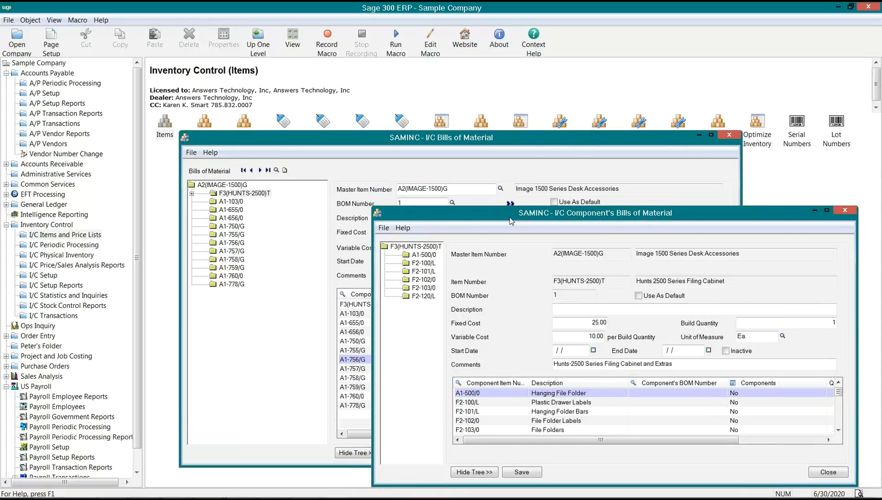
left_click_drag(511, 220, 480, 201)
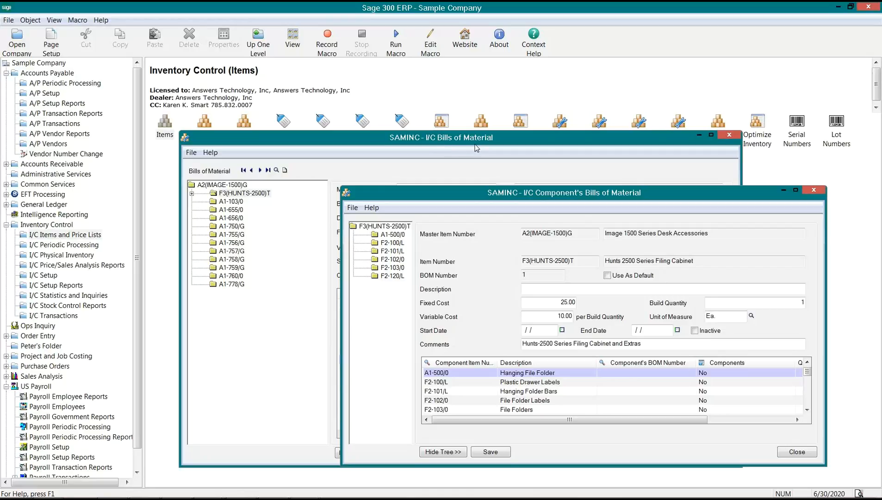
left_click(461, 372)
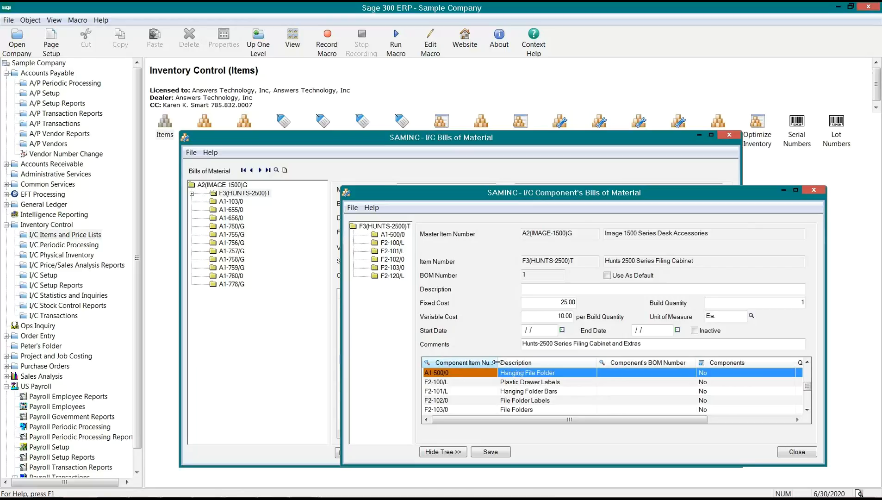
left_click_drag(496, 363, 522, 363)
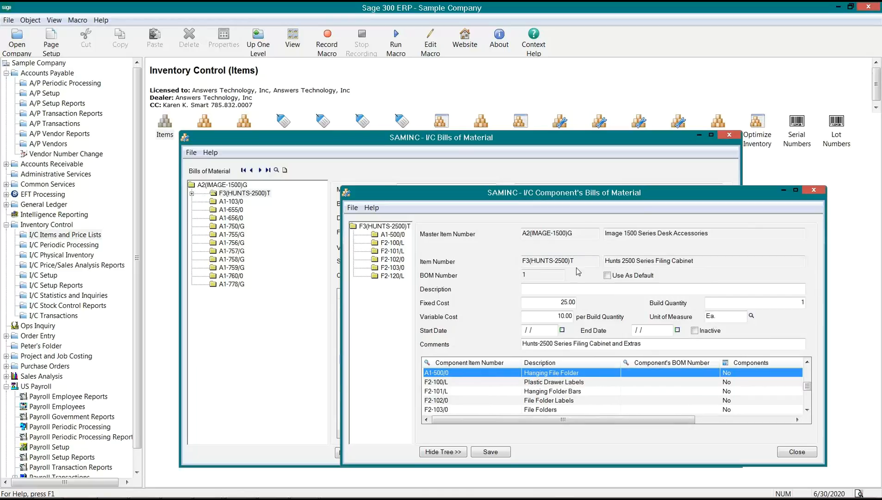
left_click_drag(575, 262, 499, 267)
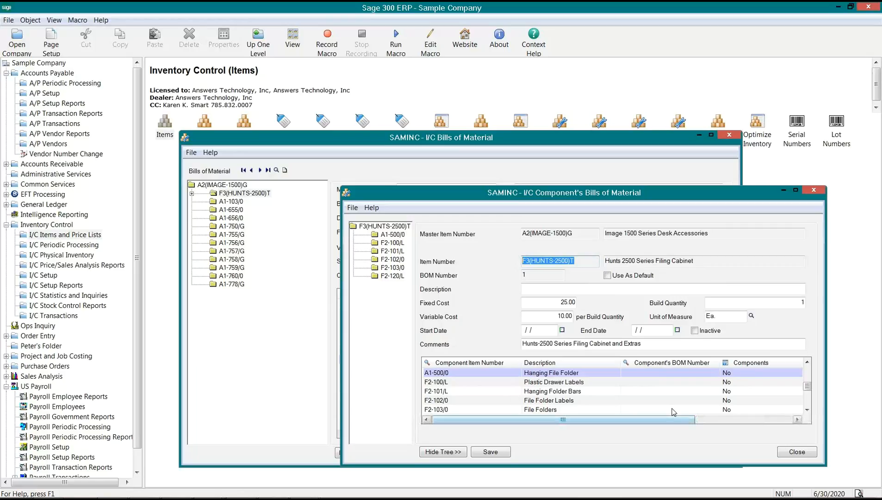
left_click(798, 452)
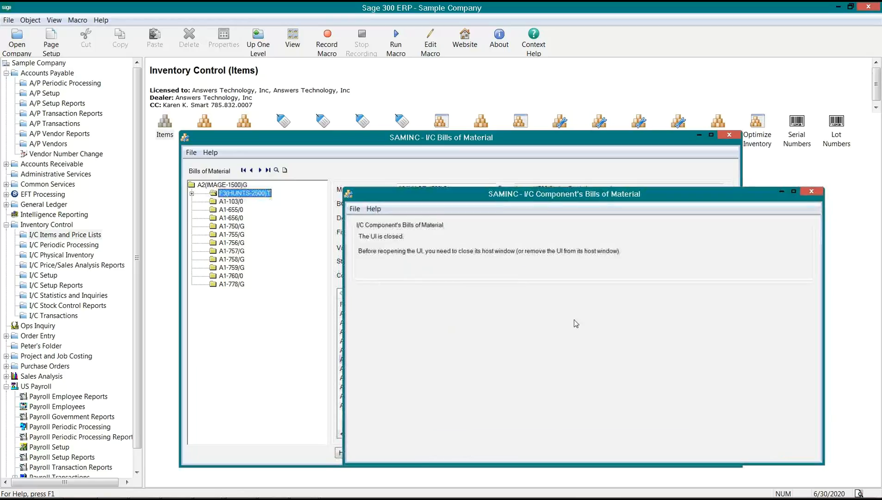
- Expand the F3(HUNTS-2500)T tree node, toggle the tree, and narrow the tree pane
left_click(191, 195)
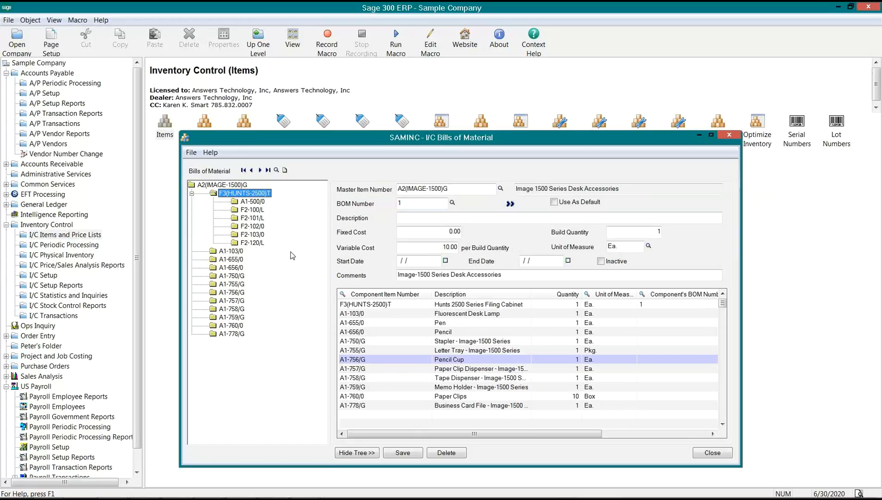
left_click(359, 455)
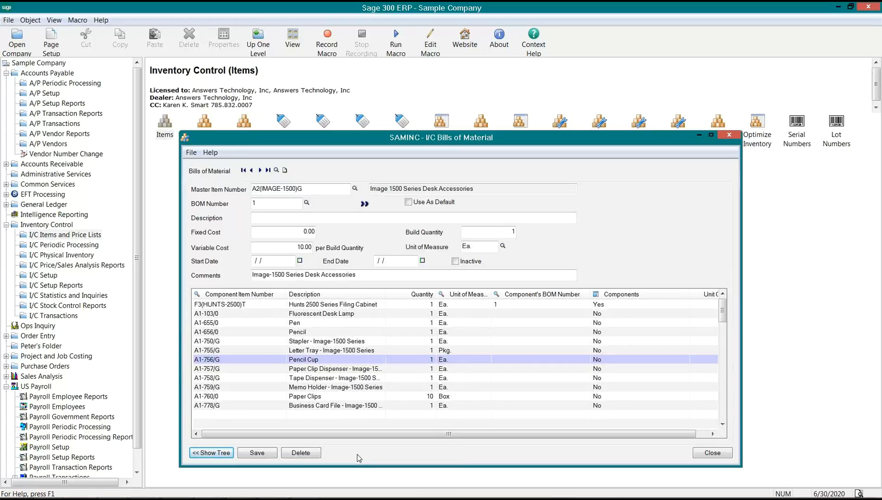
left_click(226, 304)
left_click(227, 304)
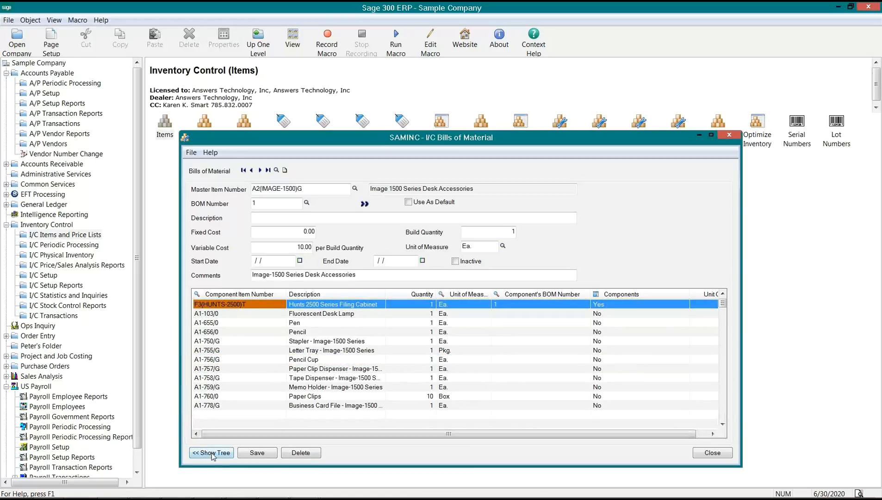
left_click(227, 450)
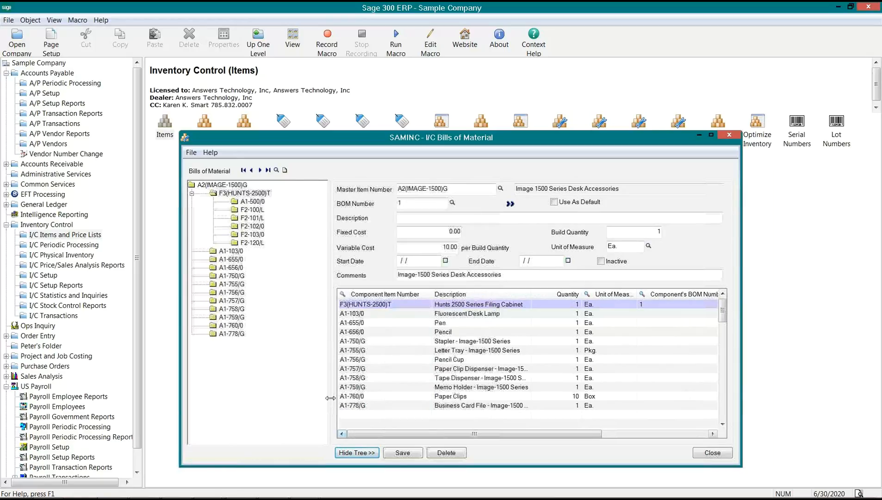
left_click_drag(298, 398, 278, 399)
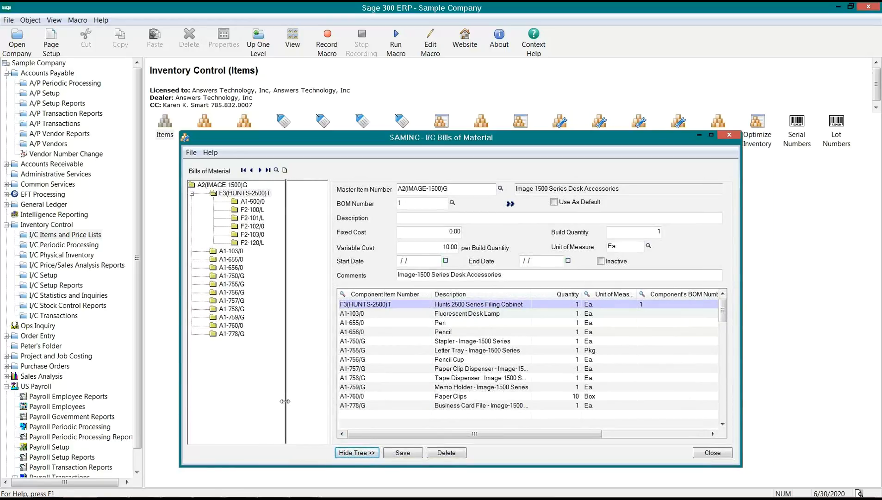
left_click(232, 194)
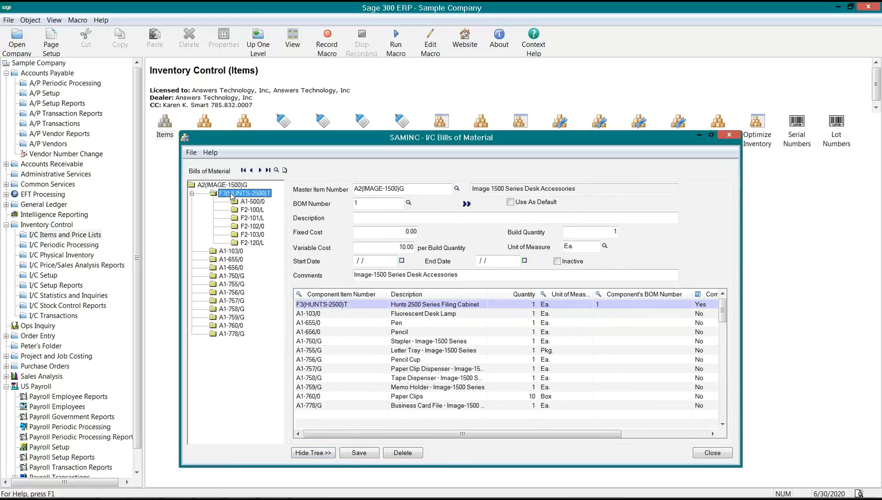
left_click(251, 203)
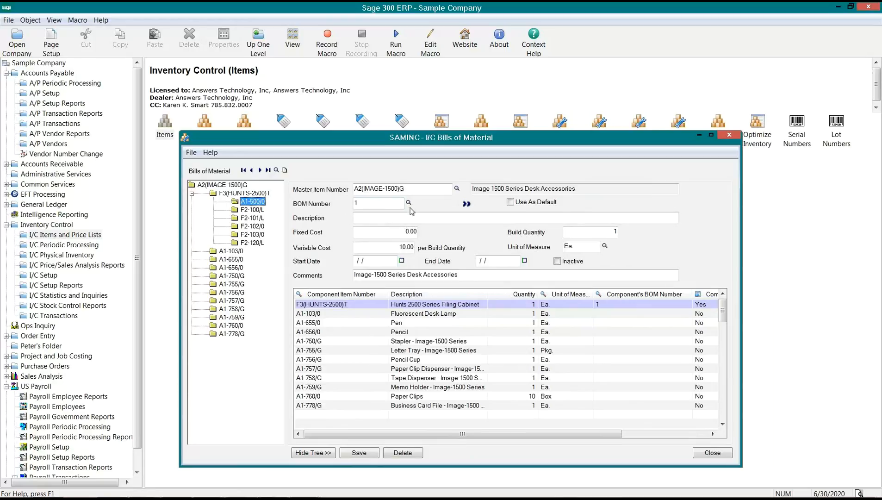
- Review the BOM number, Fixed Cost and Pen, Pencil, Stapler rows, then open the BOM finder
left_click(352, 204)
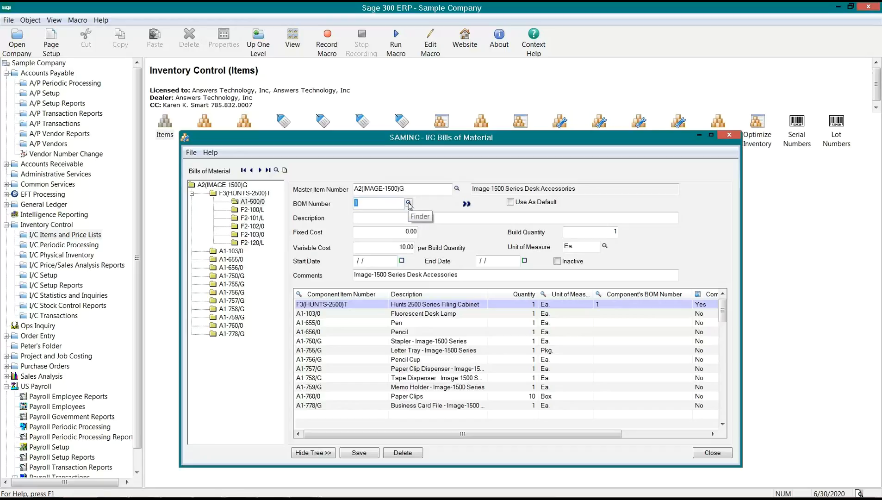
left_click(400, 232)
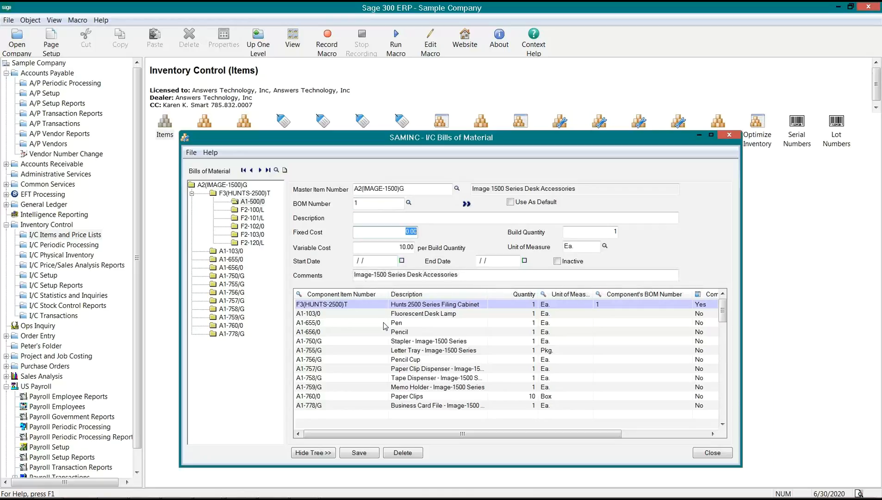
left_click(515, 323)
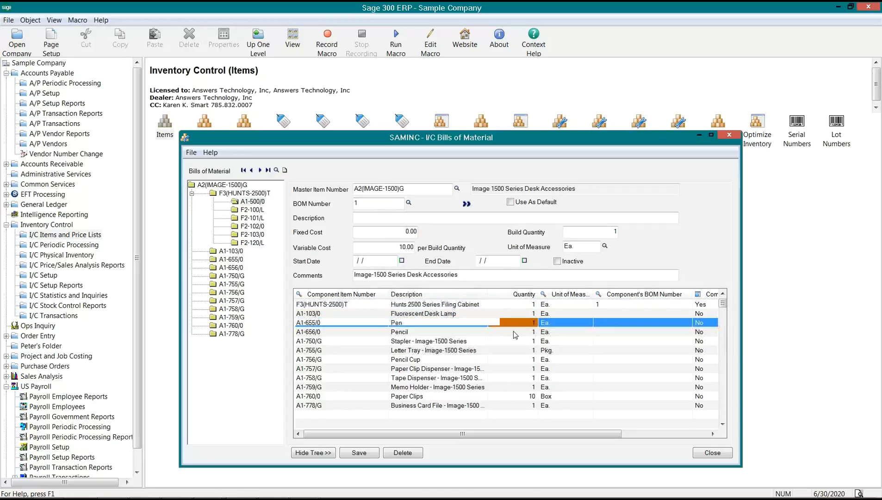
left_click(513, 331)
left_click(515, 340)
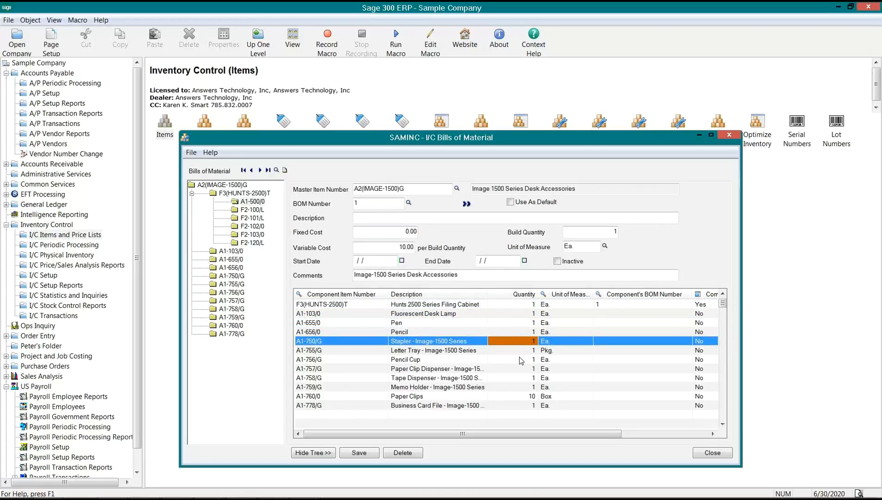
left_click(409, 203)
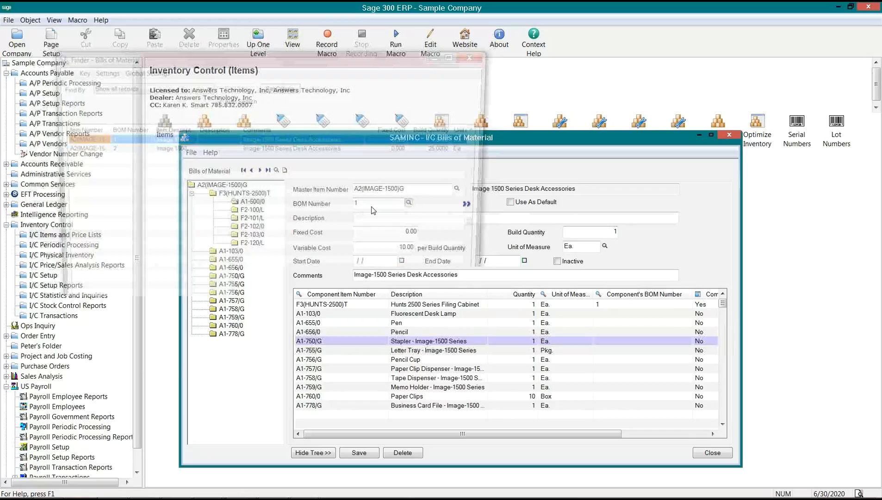
- Widen the finder, compare BOM 1 and BOM 2, and select BOM 2
left_click(120, 149)
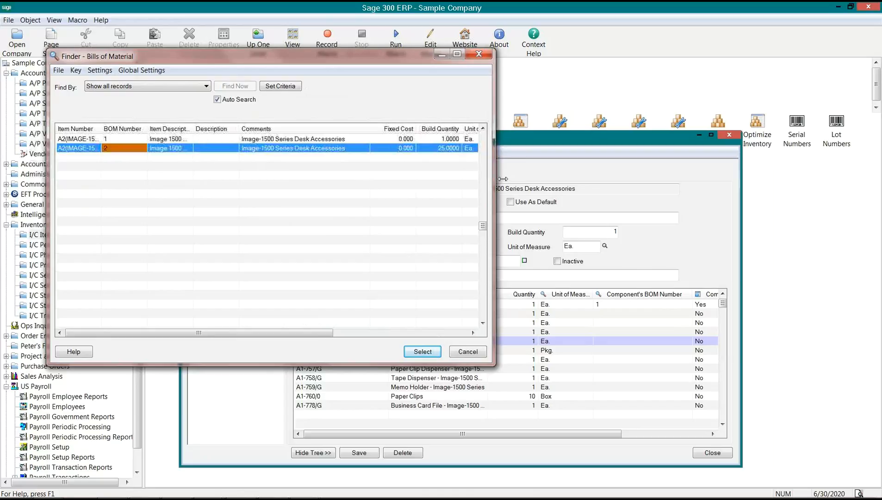
left_click_drag(504, 178, 633, 183)
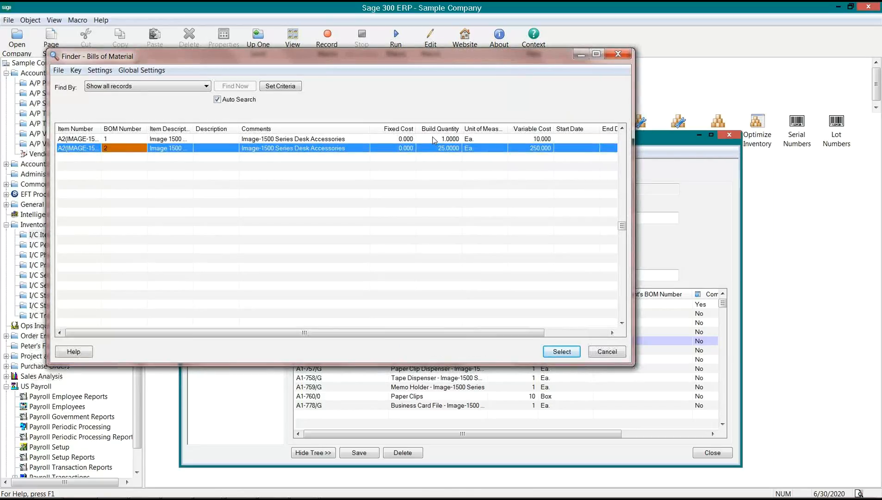
left_click(433, 138)
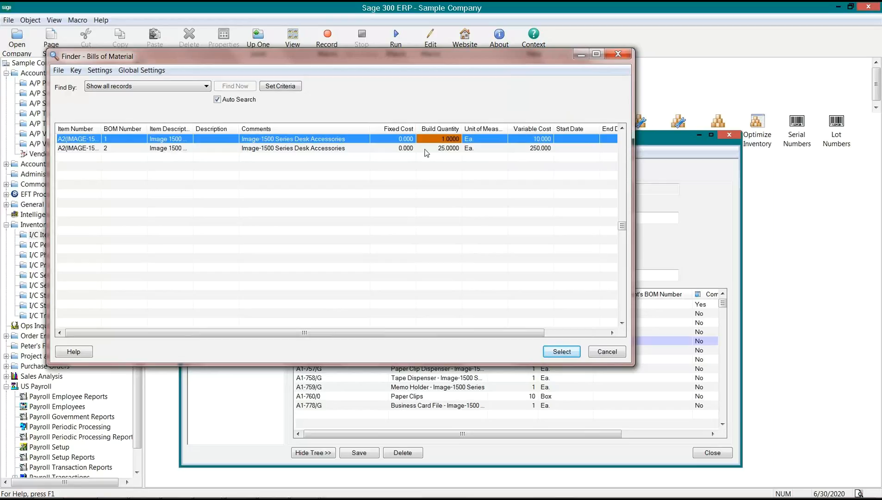
left_click(425, 149)
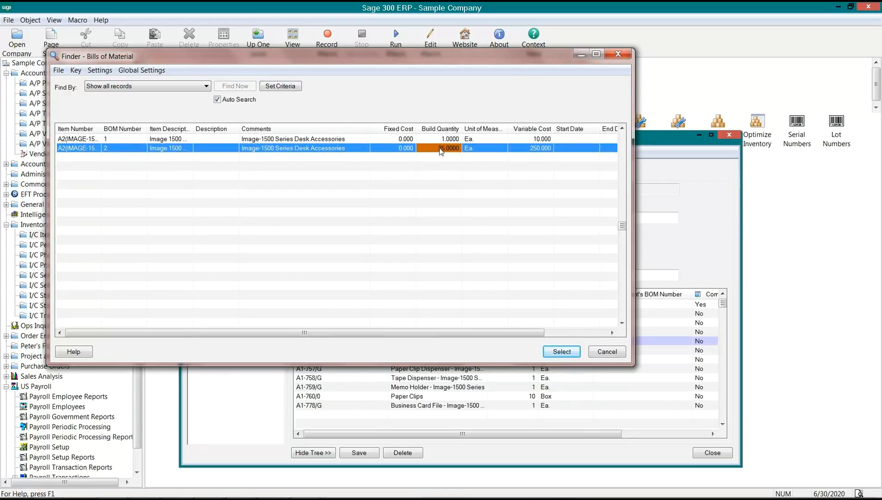
left_click(562, 353)
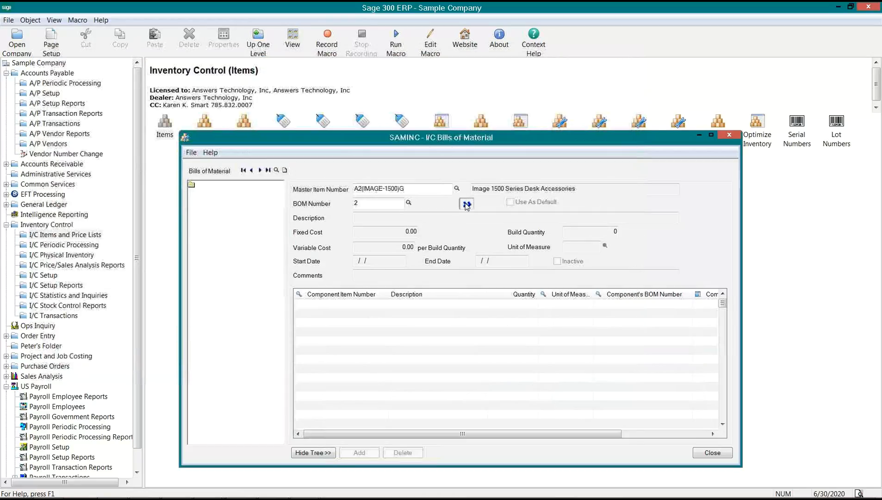
- Load BOM 2 and check its build quantity of 25
left_click(467, 204)
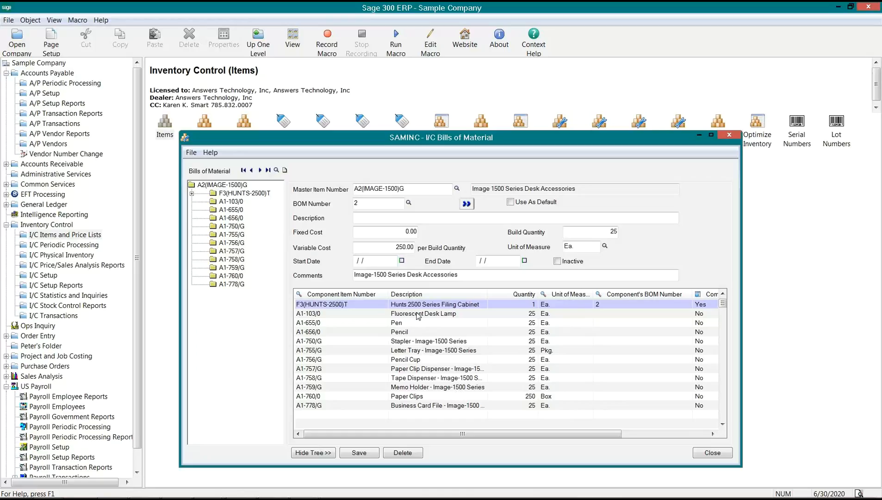
left_click(602, 231)
left_click_drag(625, 230, 627, 230)
- Review component quantities (mostly 25, Paper Clips 250 Box) and expand the Hunts 2500 sub-assembly
left_click(505, 304)
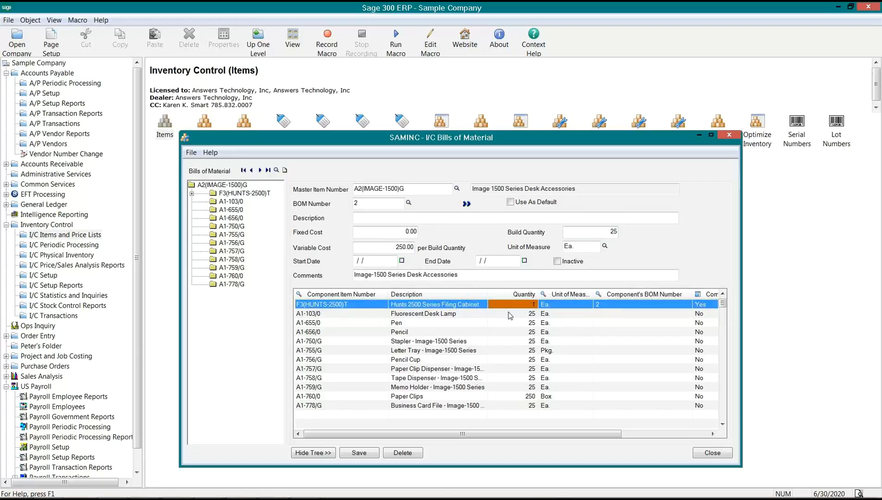
left_click(509, 315)
left_click(511, 322)
left_click(514, 333)
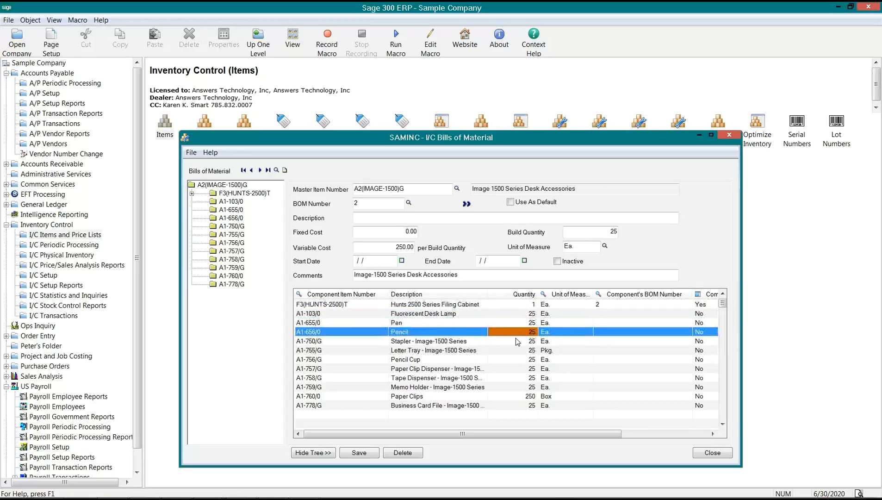
left_click(516, 342)
left_click(520, 352)
left_click(528, 396)
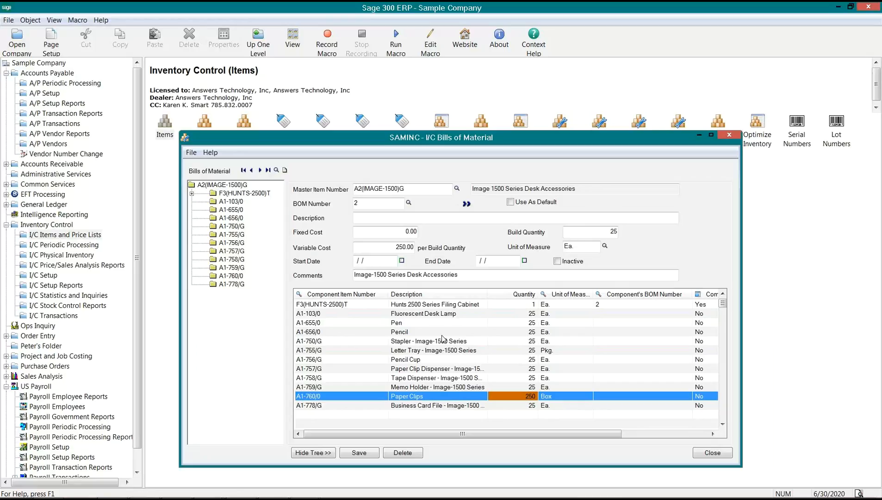
left_click(191, 193)
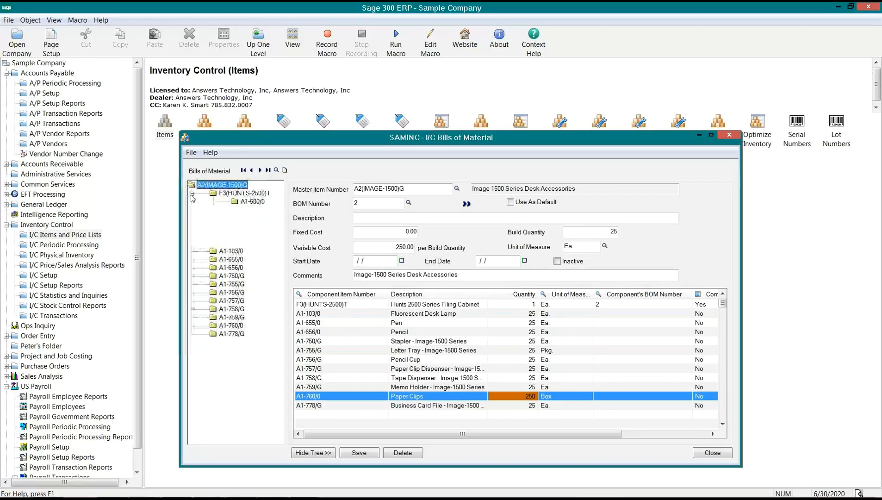
left_click(220, 194)
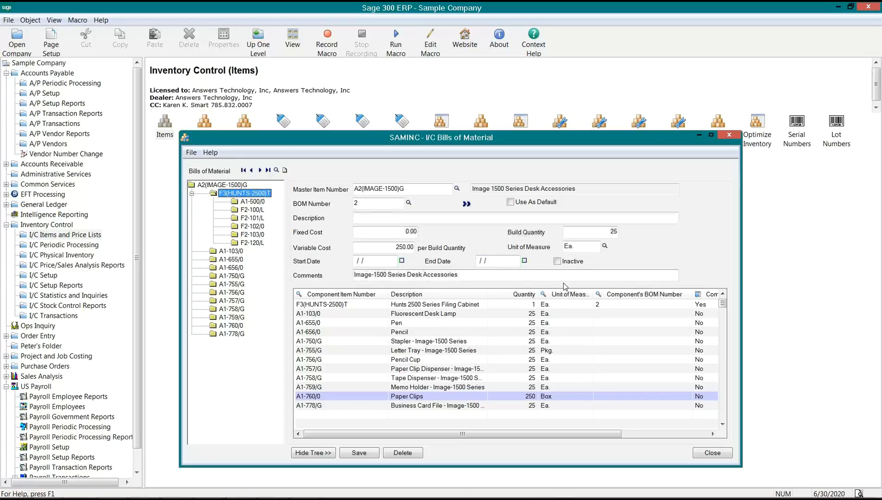
double_click(231, 194)
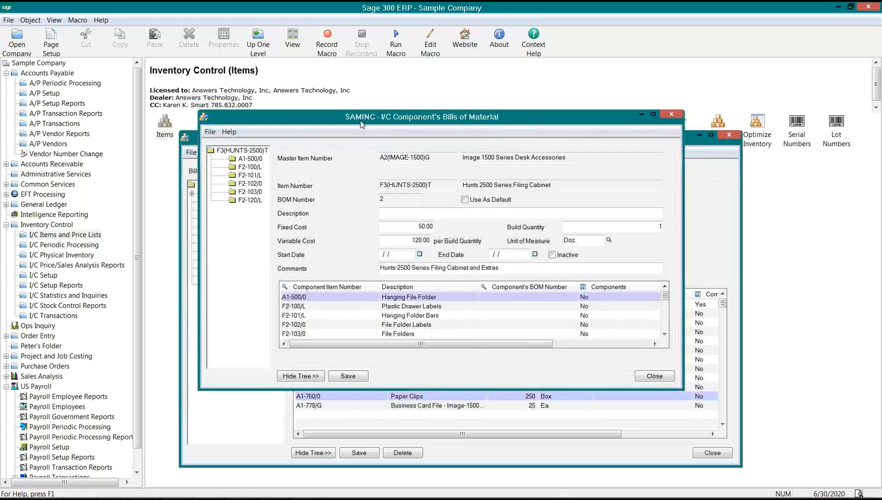
left_click_drag(369, 129, 538, 208)
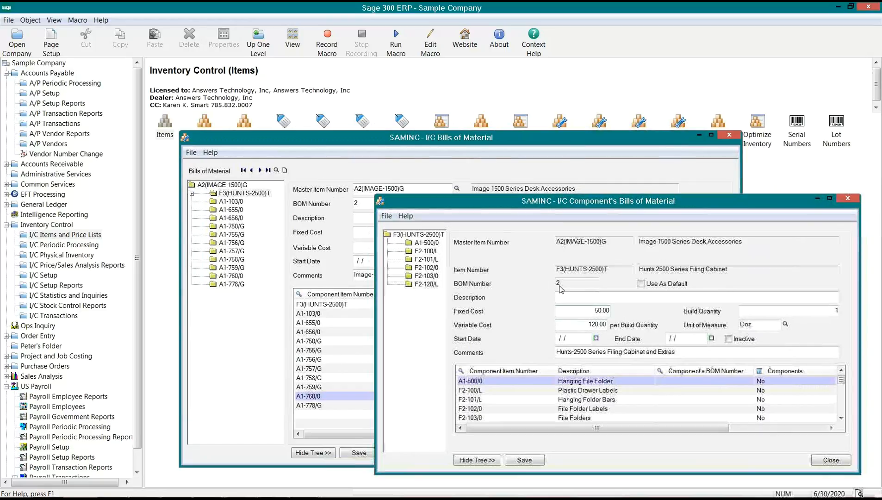
left_click(420, 235)
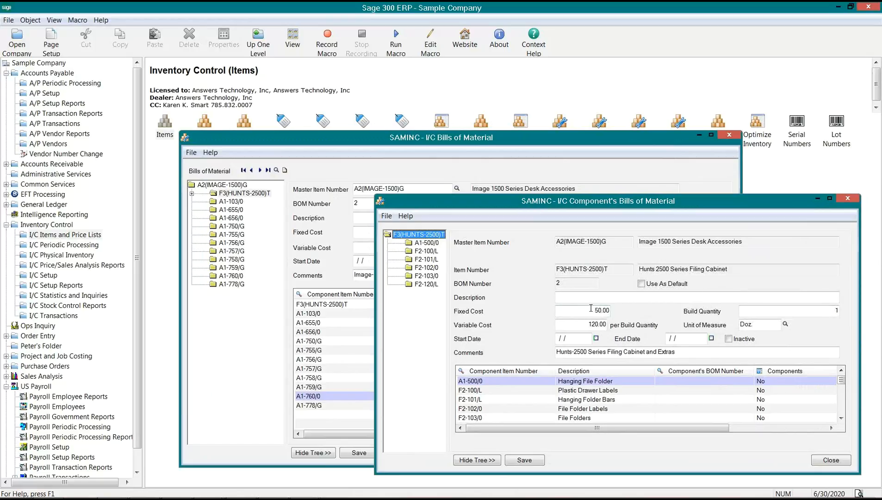
left_click(794, 309)
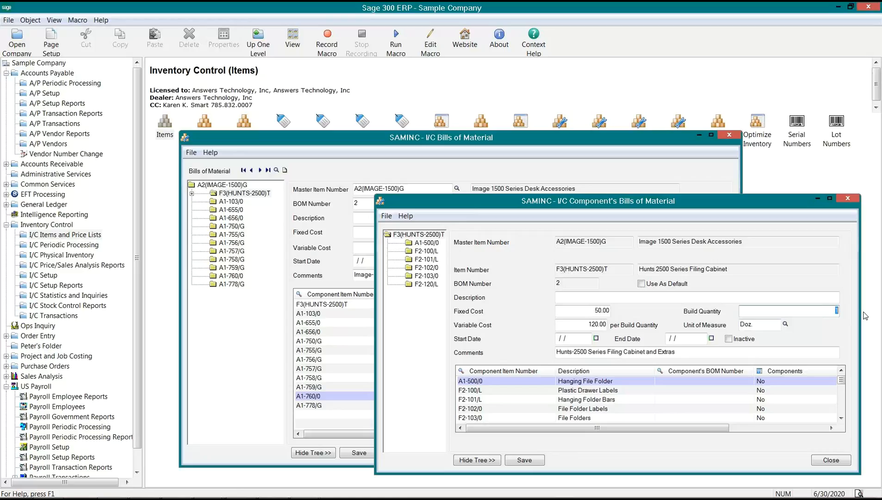
left_click(496, 383)
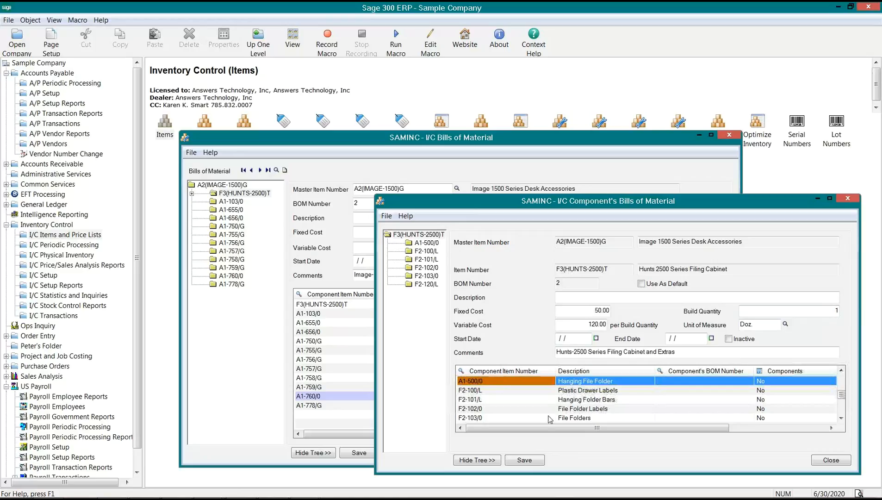
left_click_drag(593, 429, 671, 428)
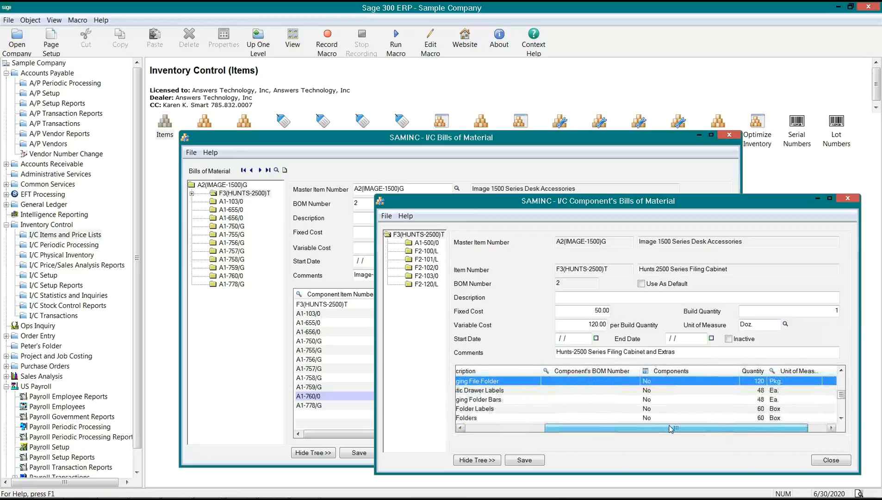
left_click(754, 382)
left_click(760, 410)
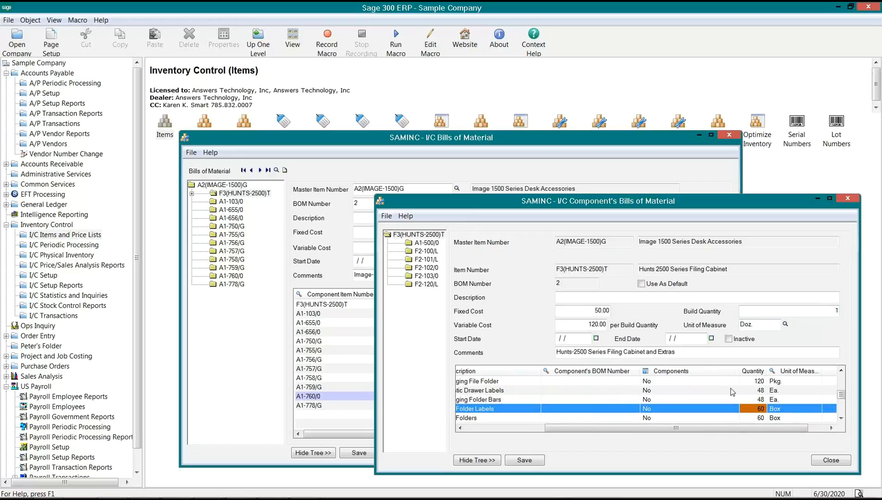
left_click(833, 311)
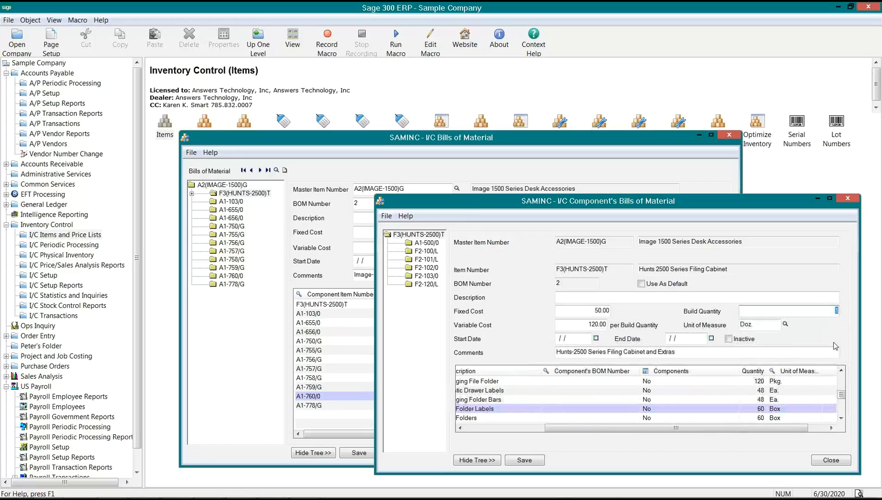
left_click(831, 461)
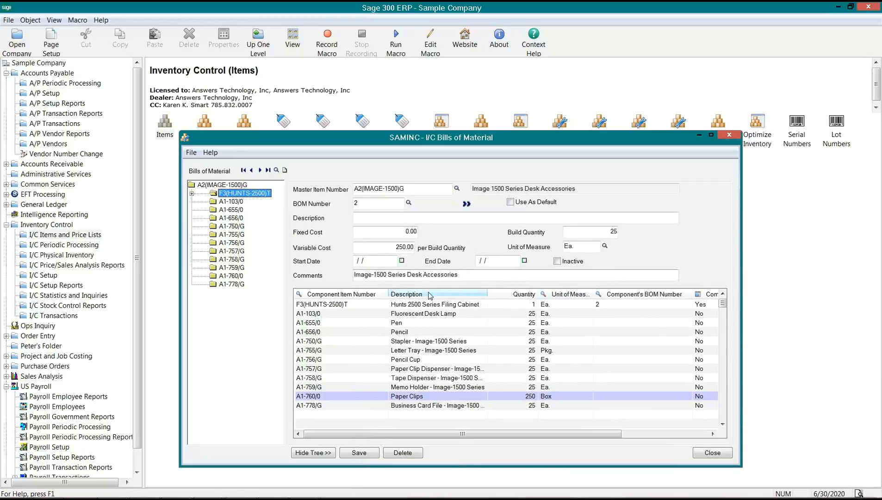
- Enter 'This BOM should be used for build qty's of 25' as BOM 2's description
left_click(368, 219)
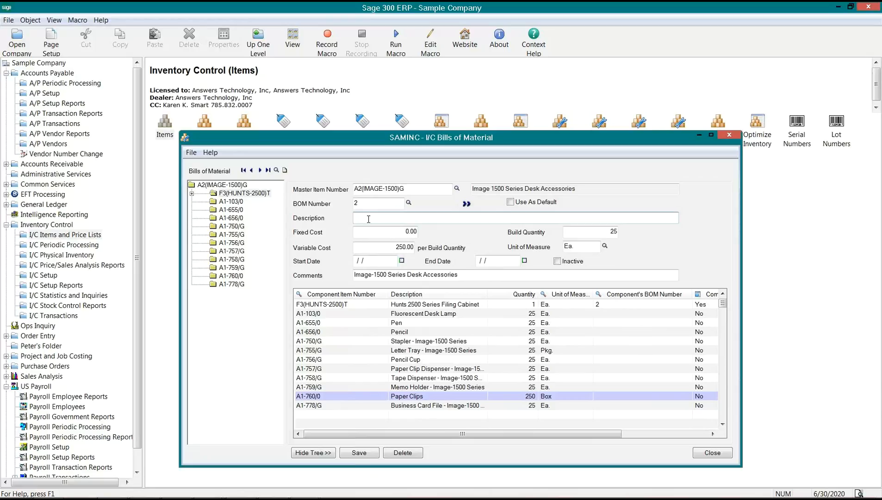
type("This BOM should be used for build qty's of 25")
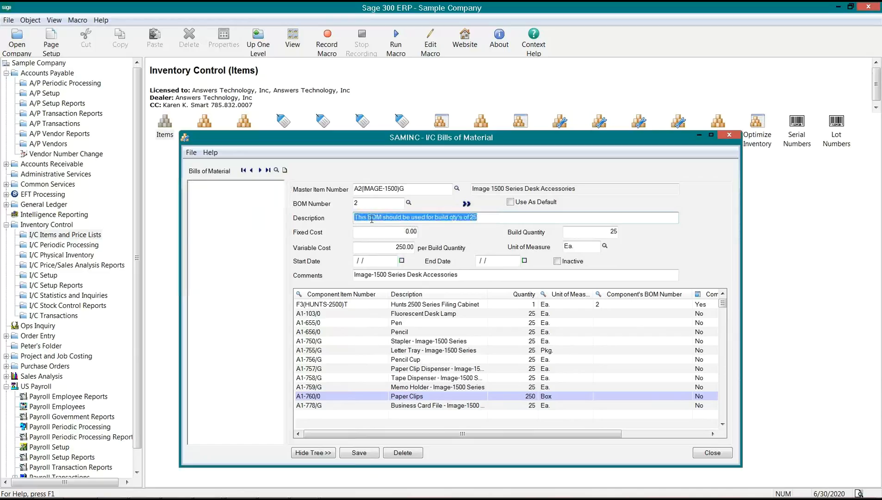
key("Tab")
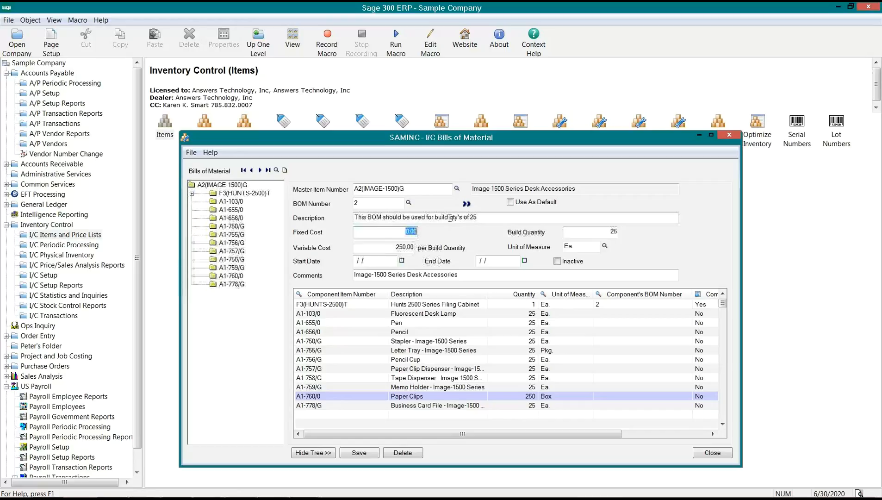
left_click_drag(481, 218, 345, 212)
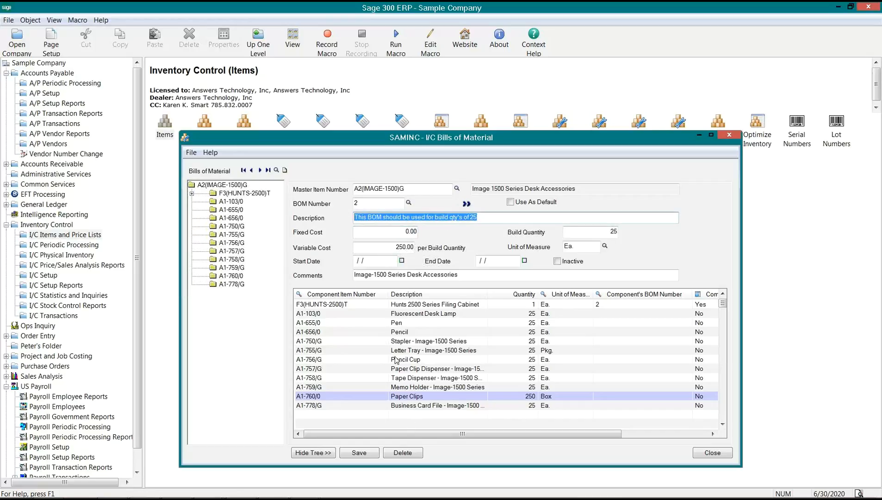
left_click(361, 206)
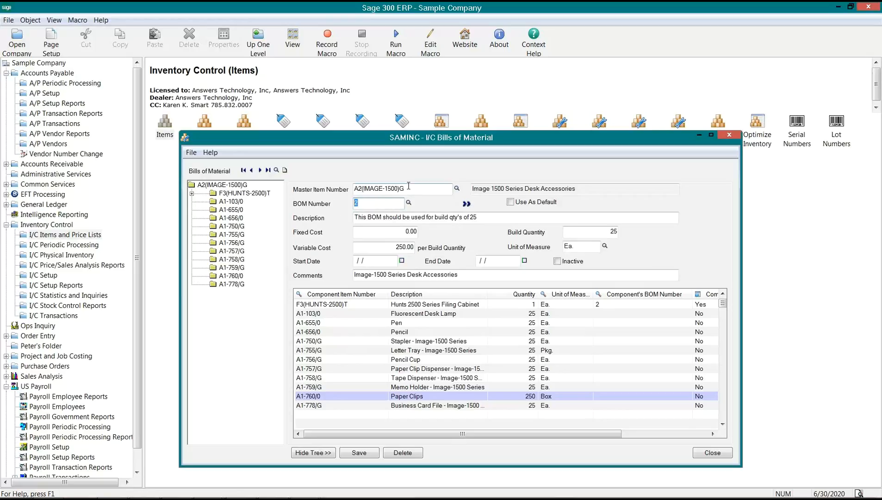
left_click(353, 189)
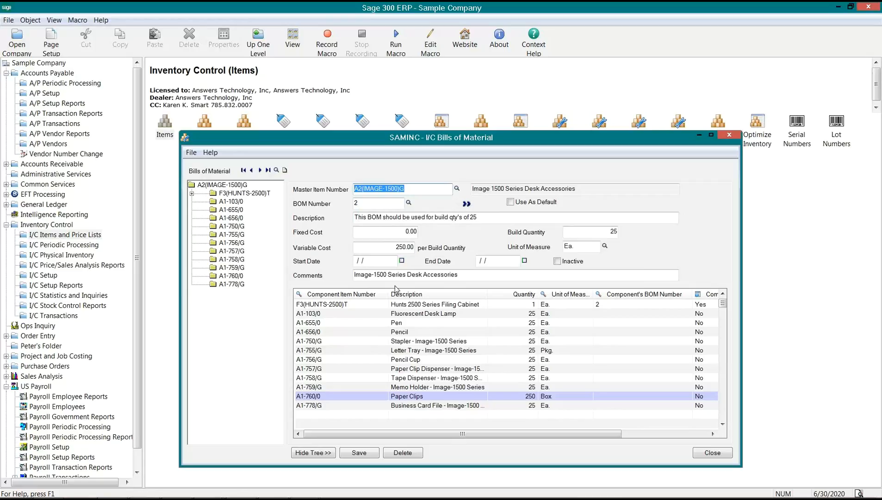
left_click(348, 335)
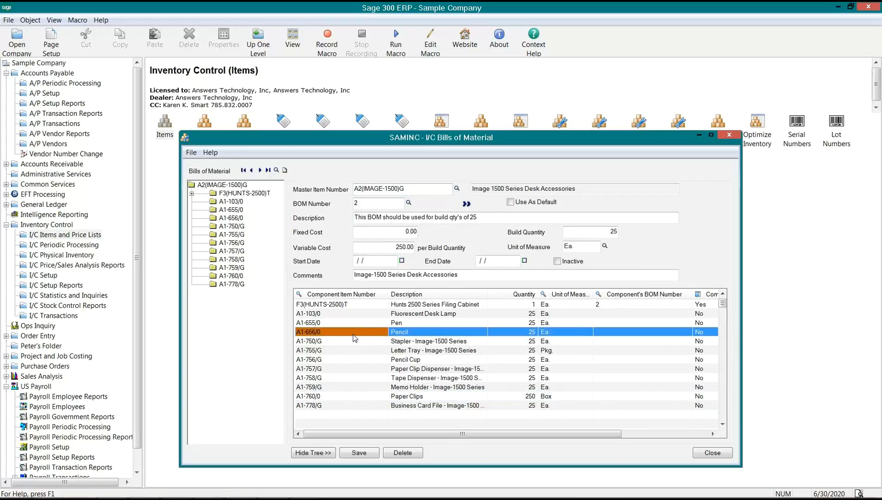
left_click(532, 332)
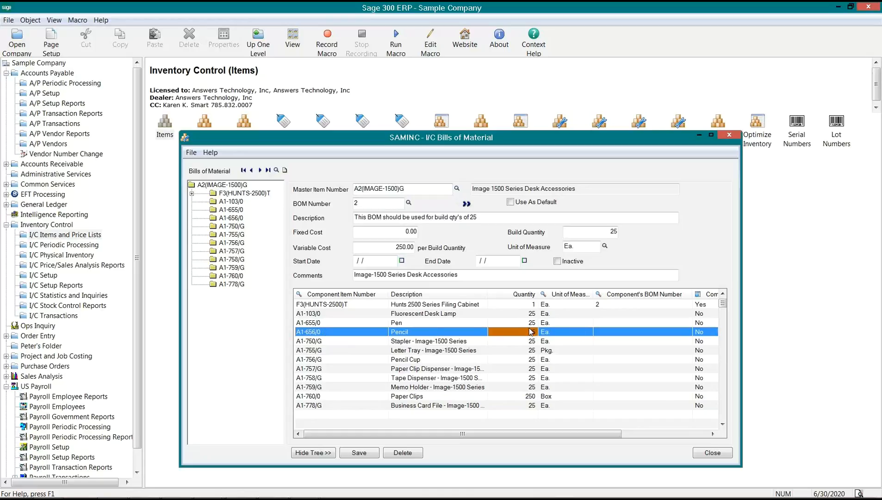
left_click(356, 202)
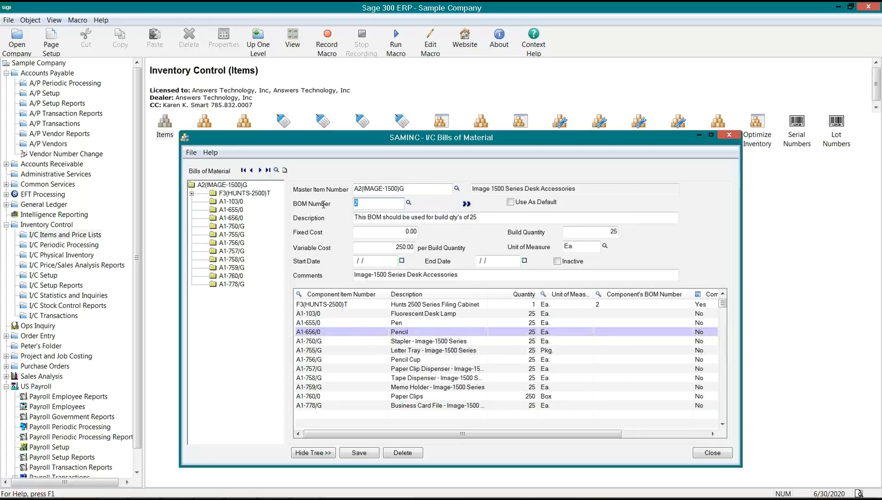
left_click(406, 189)
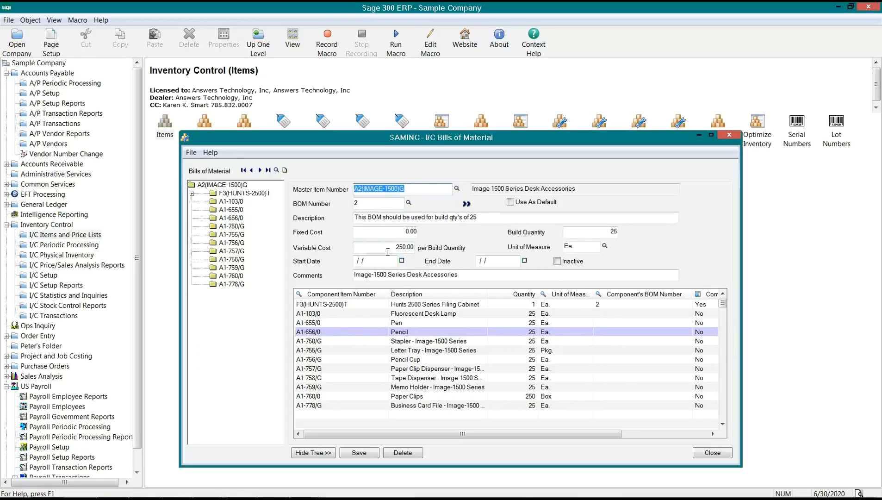
key("Tab")
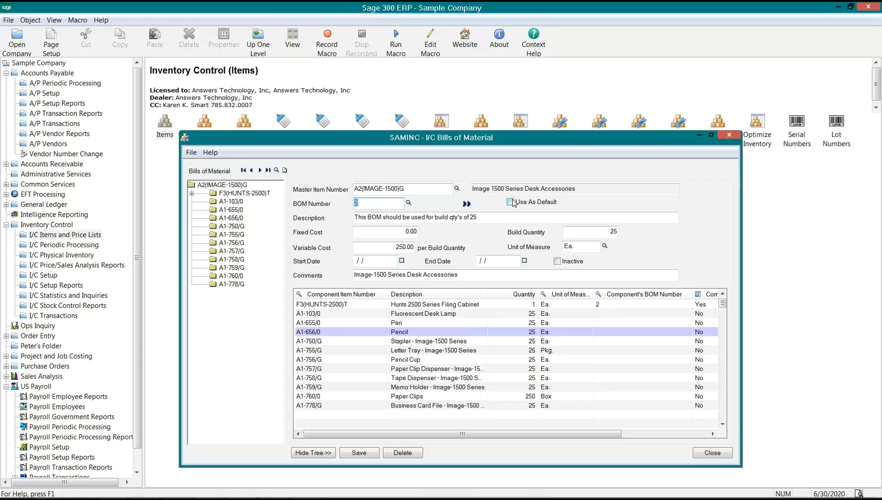
key("Tab")
key("Tab")
key("Tab")
key("Tab")
left_click(394, 231)
left_click(389, 244)
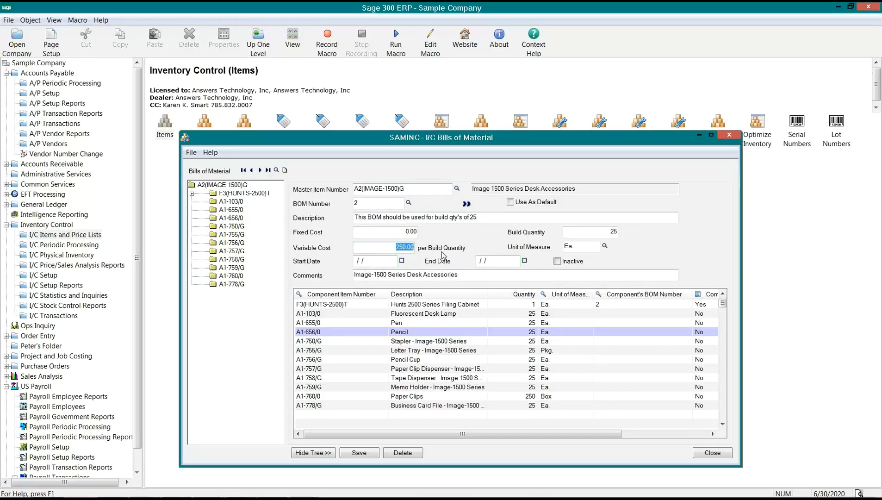
left_click(402, 246)
double_click(402, 246)
double_click(612, 231)
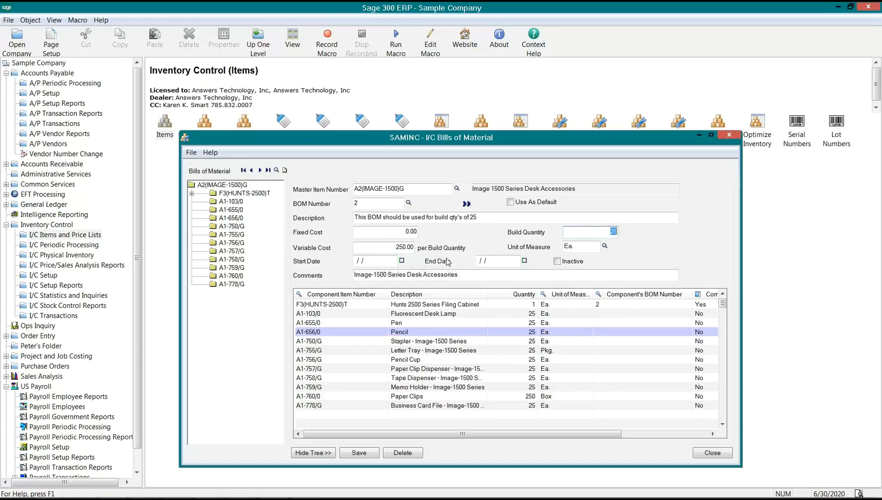
left_click(574, 246)
double_click(575, 246)
double_click(354, 188)
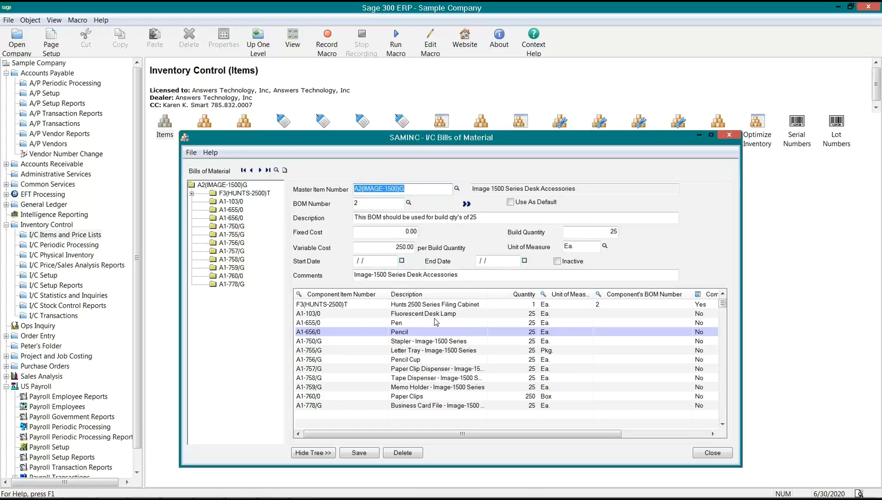
left_click(356, 262)
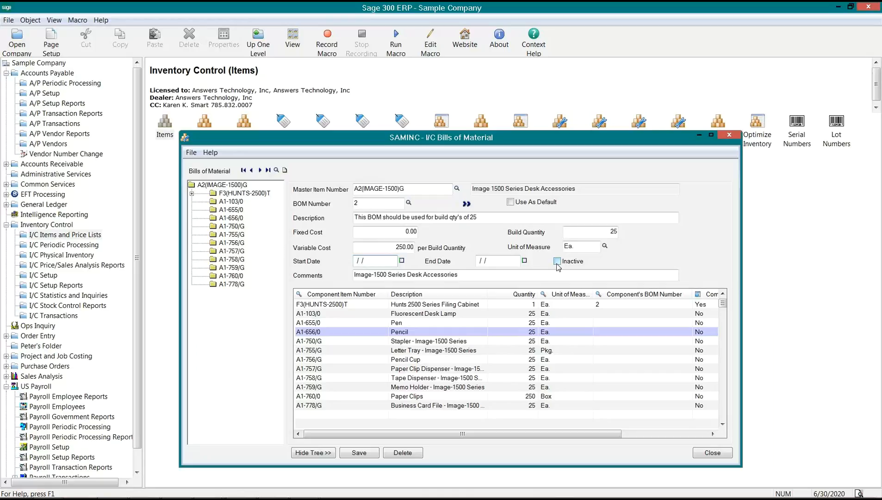
left_click(402, 190)
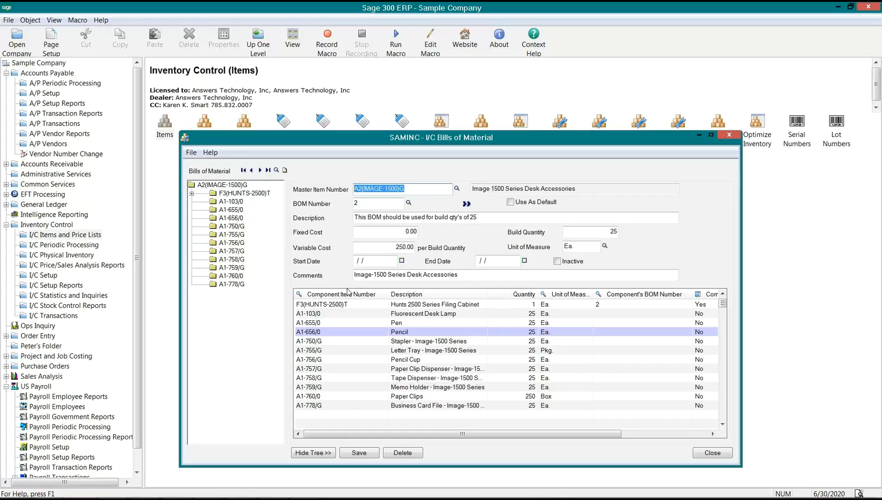
- Expand F3(HUNTS-2500)T and widen the window to show the full Components column
left_click(192, 194)
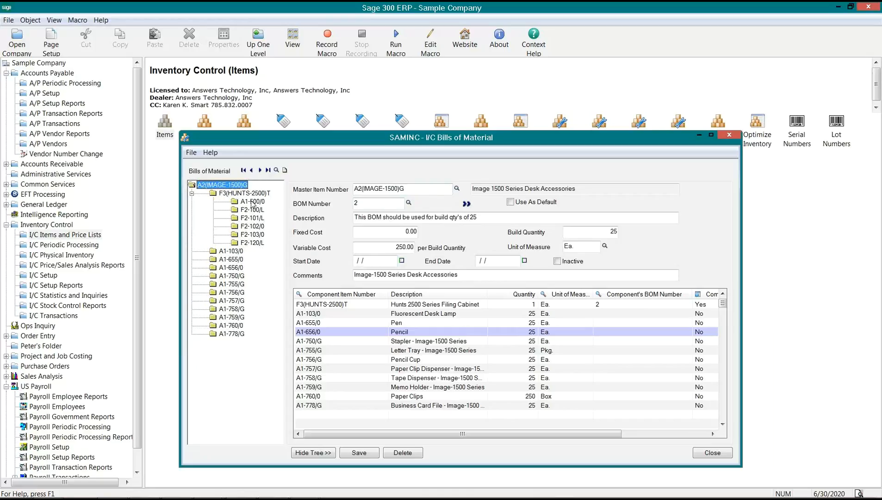
left_click(349, 309)
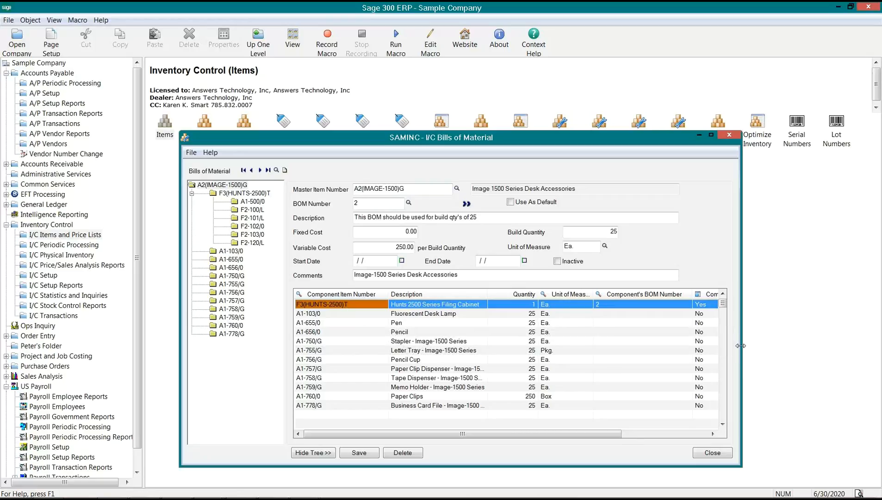
left_click_drag(761, 345, 858, 345)
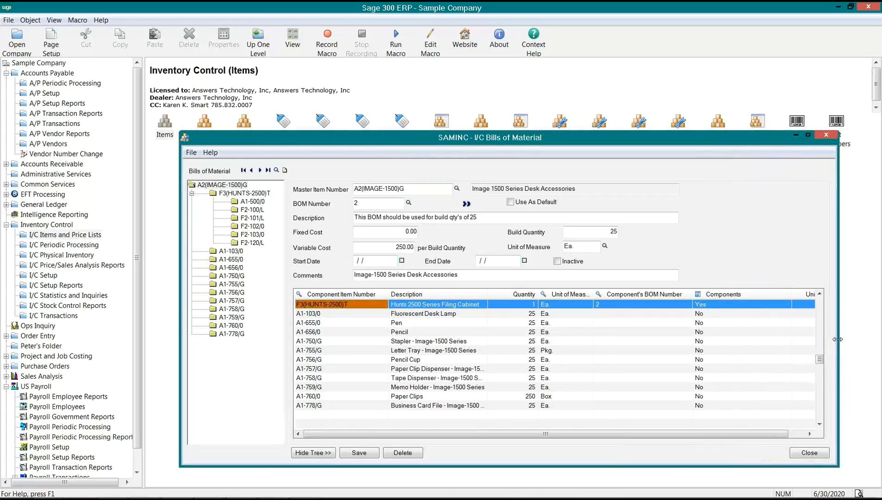
left_click(550, 308)
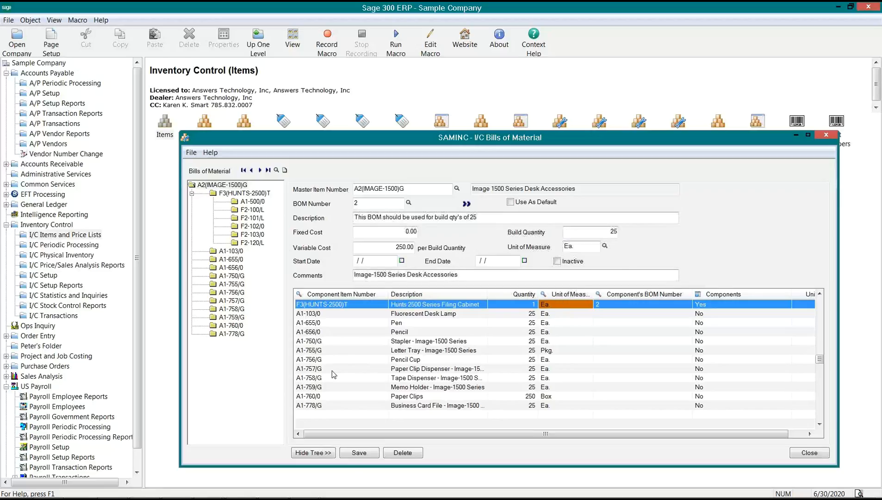
- Save BOM 2 and move the bill of materials window lower on screen
left_click(356, 456)
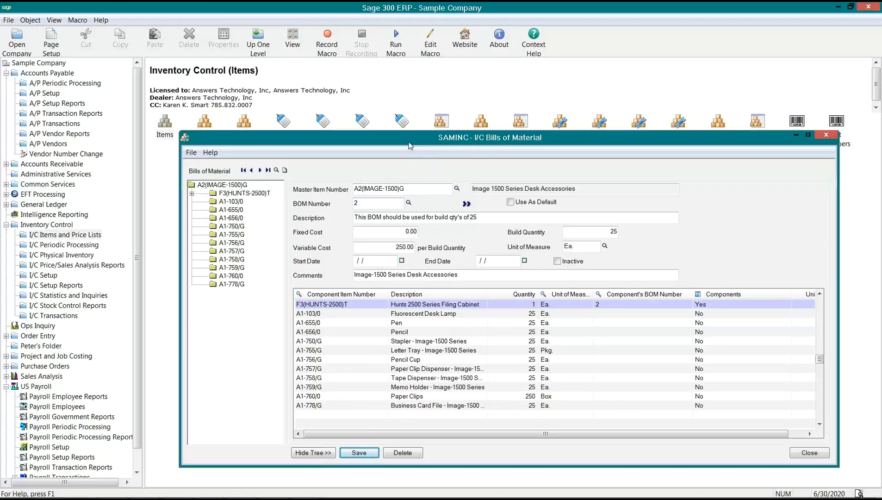
left_click_drag(410, 145, 373, 139)
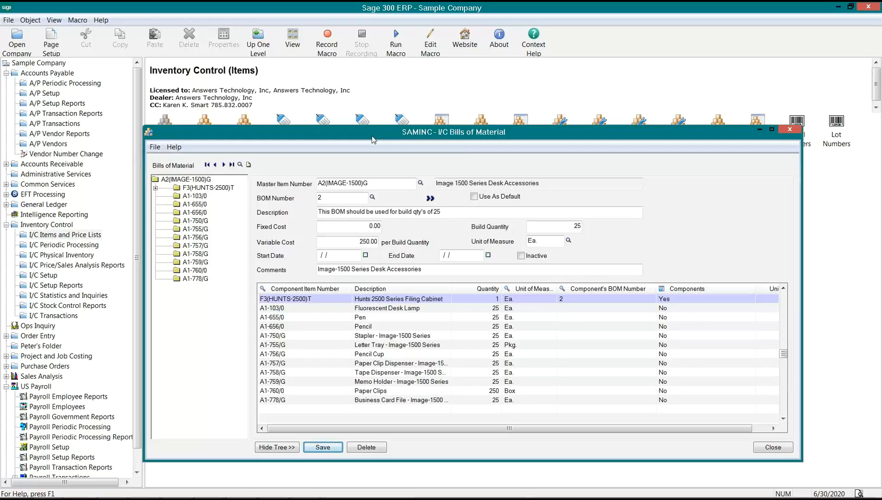
left_click_drag(373, 140, 369, 168)
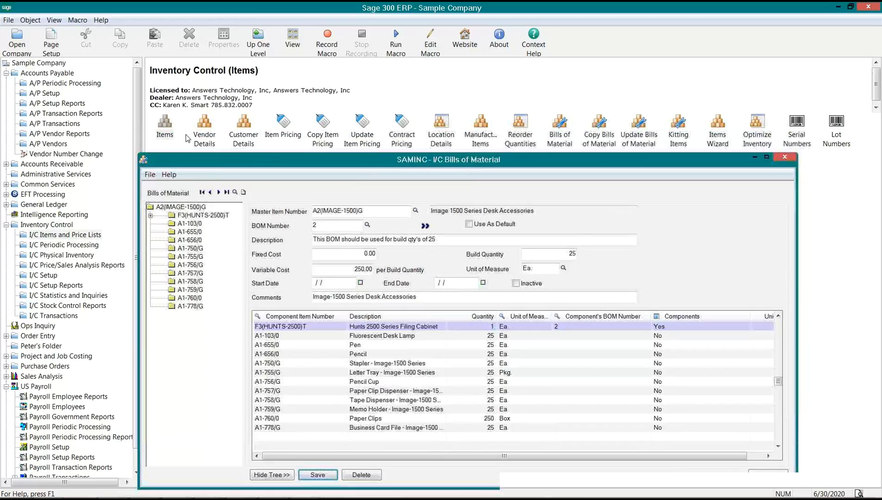
left_click(166, 134)
- Open item A2(IMAGE-1500)G's Units tab and check that Ea. is the stocking unit
double_click(168, 131)
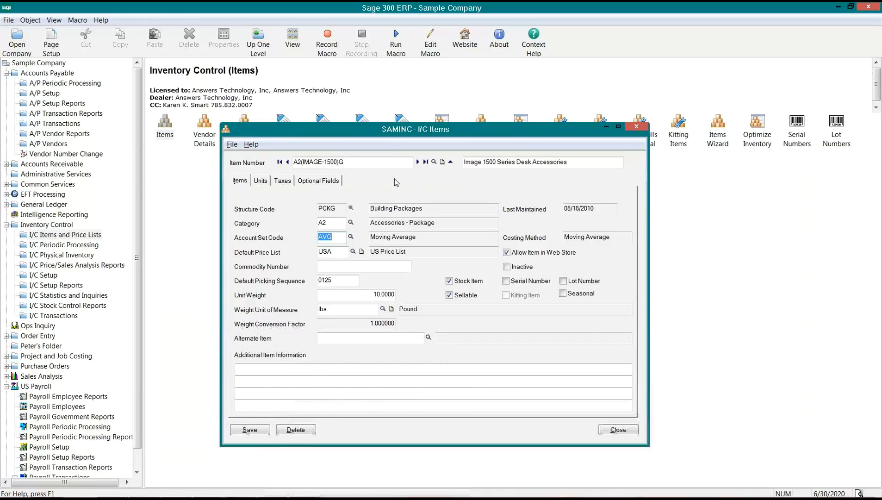
left_click(261, 180)
left_click(282, 242)
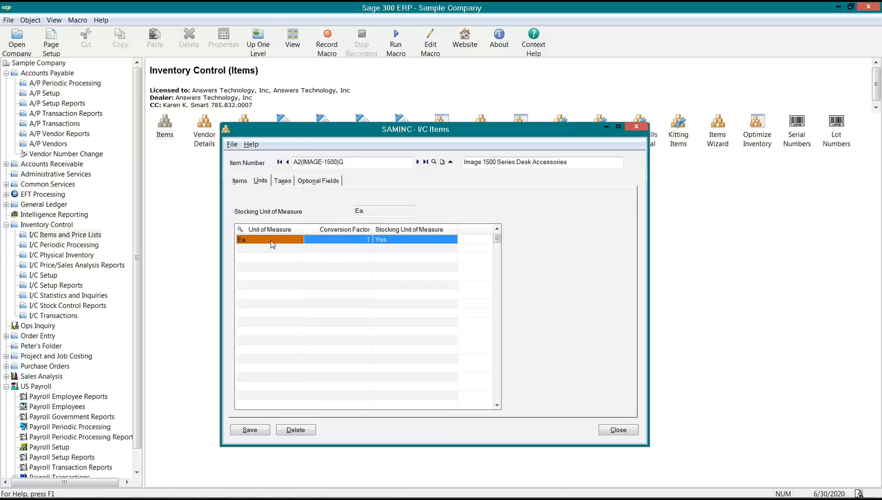
left_click(411, 240)
left_click(265, 244)
left_click(407, 237)
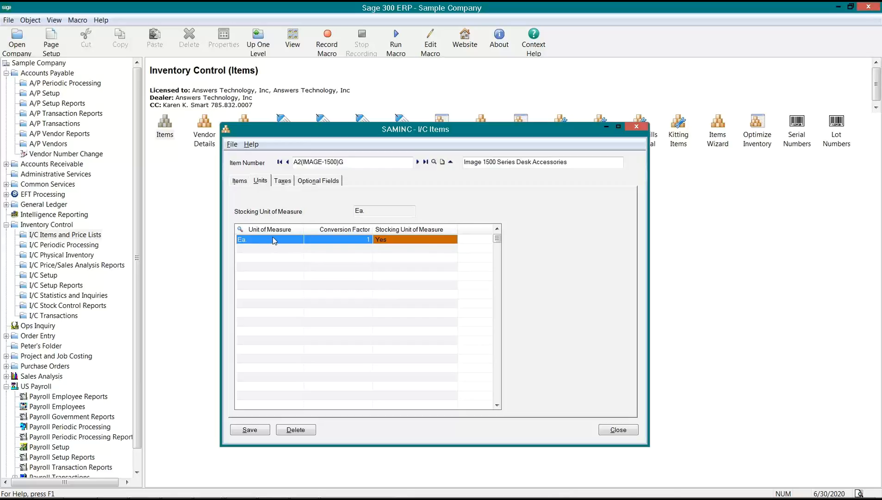
- Insert a new unit row and bring up the Units of Measure finder for it
key("Insert")
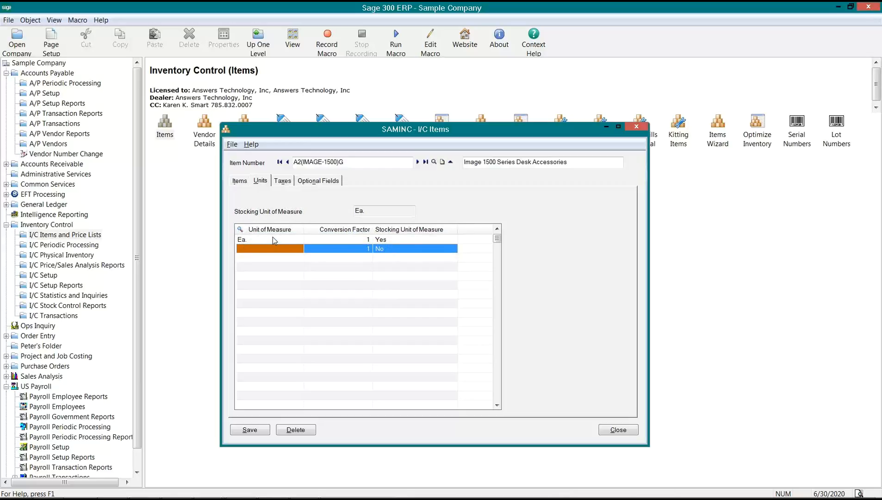
left_click(274, 250)
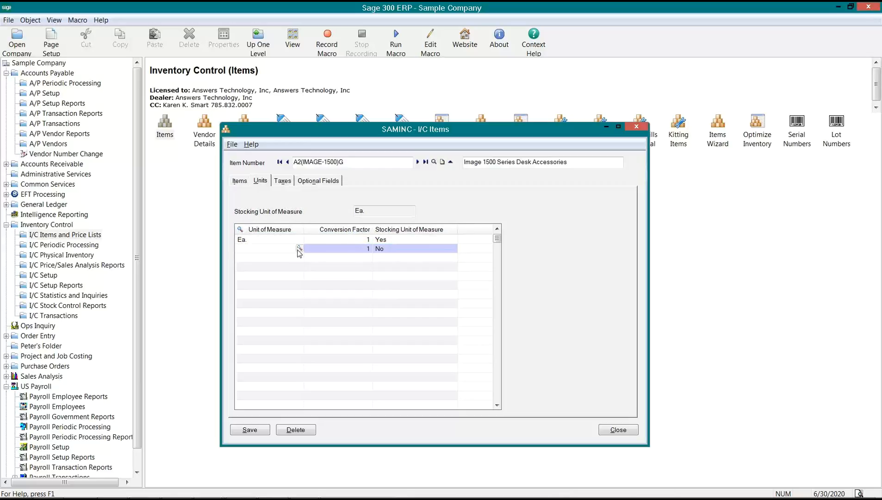
left_click(299, 249)
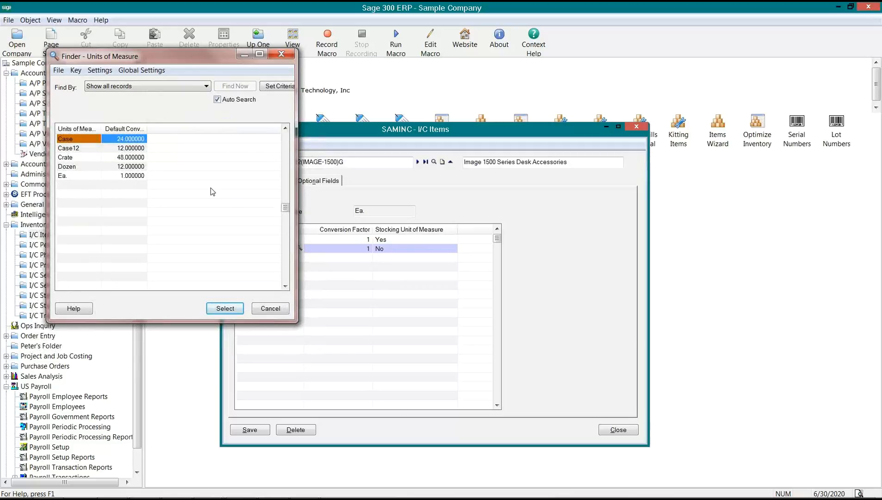
- Choose Case12, conversion factor 12, from the Units of Measure finder for the new row
left_click(78, 149)
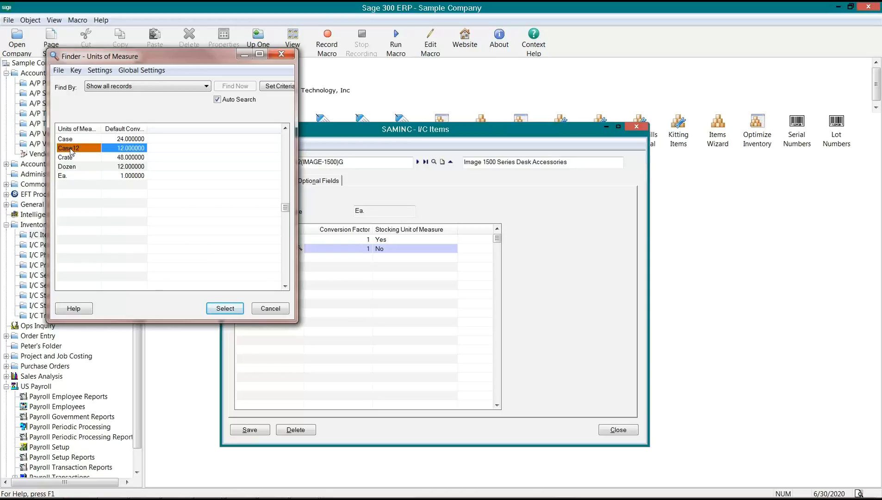
left_click(72, 140)
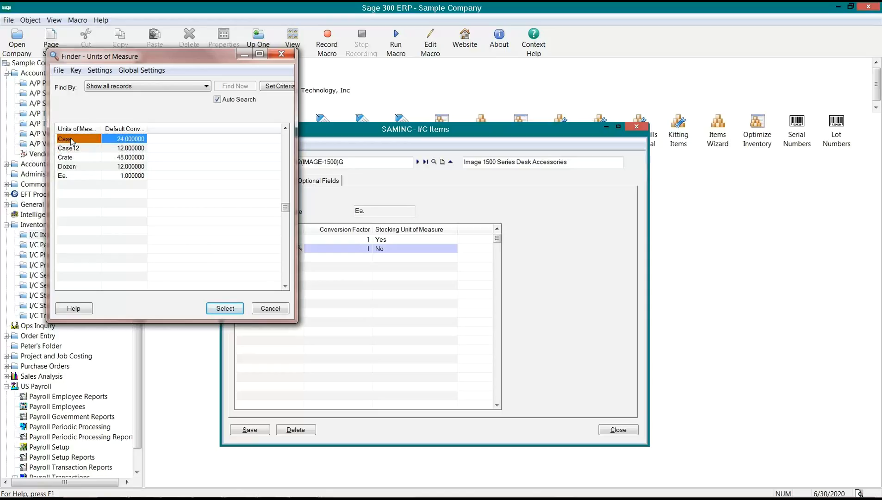
left_click(75, 148)
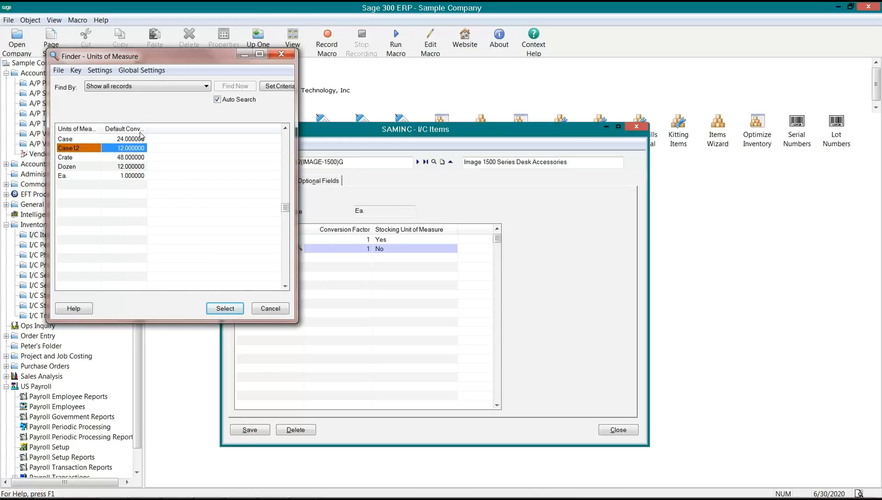
left_click_drag(147, 129, 214, 129)
left_click(181, 148)
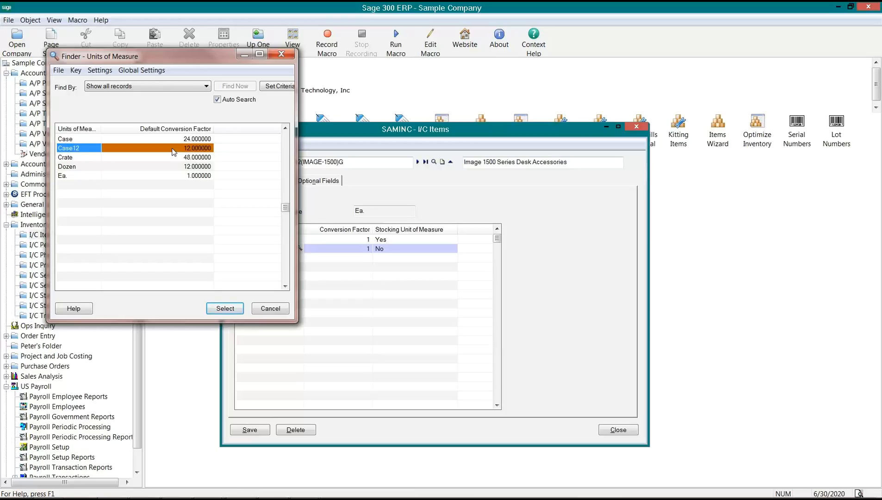
double_click(173, 149)
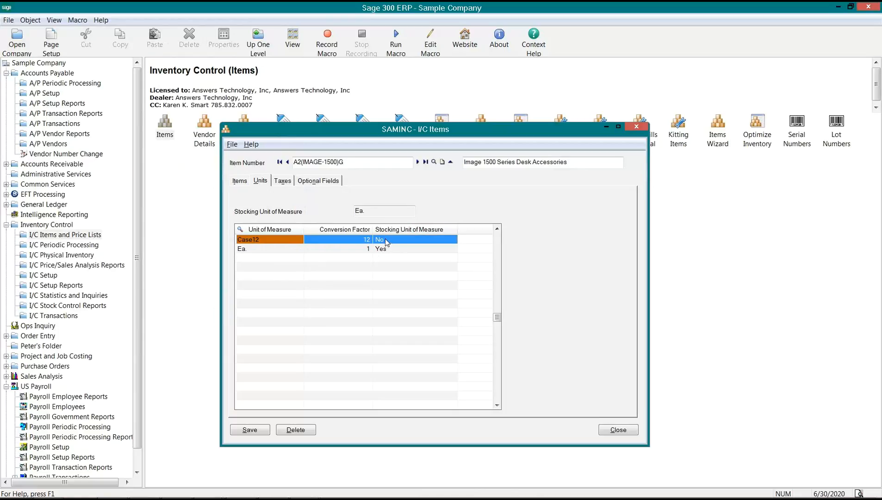
- Verify Ea. stays the stocking unit beside Case12, then close the item record
left_click(357, 251)
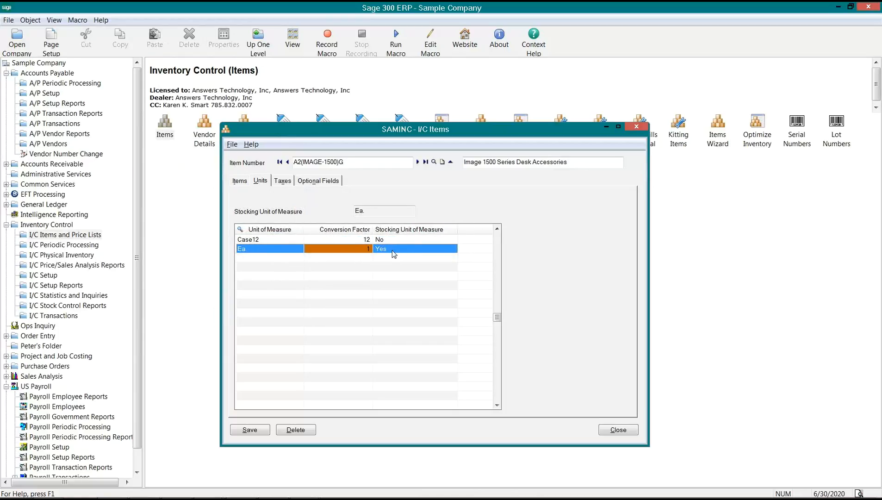
left_click(409, 251)
left_click(259, 239)
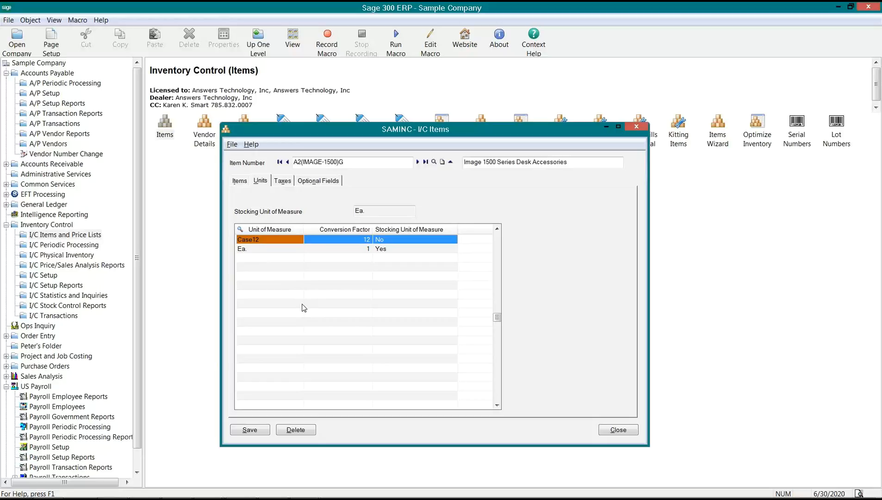
left_click(261, 251)
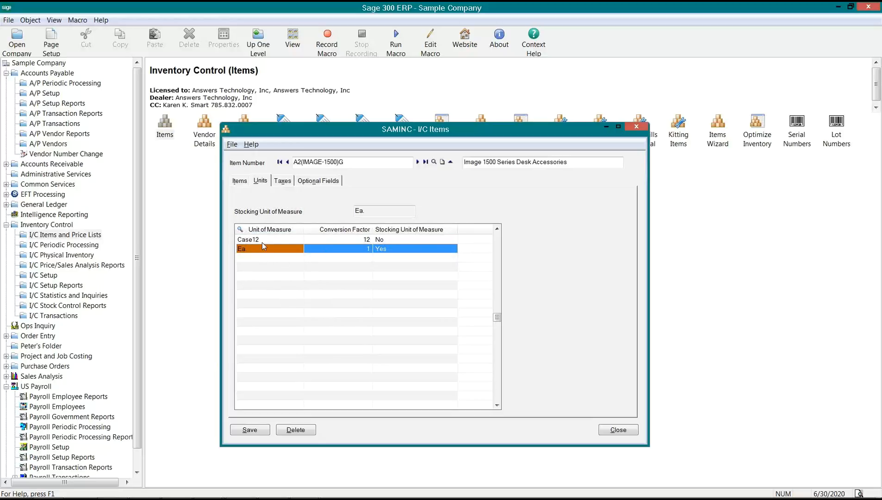
left_click(609, 430)
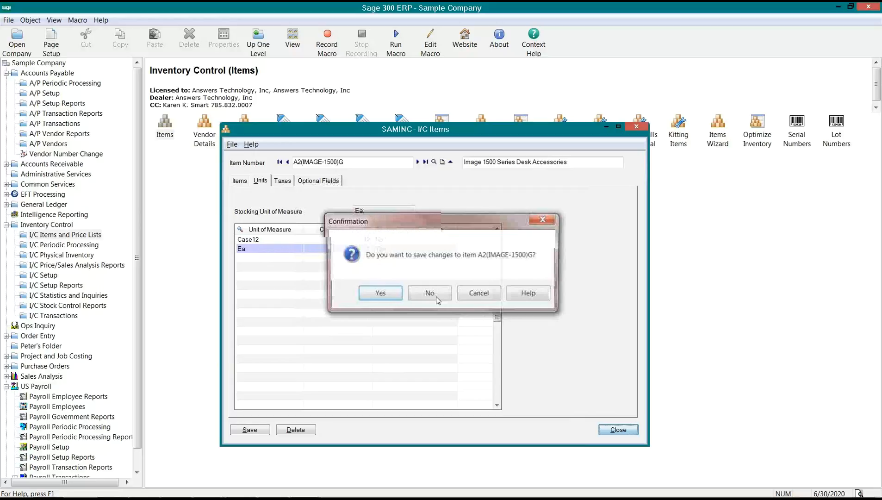
- Confirm saving item A2(IMAGE-1500)G and bring the BOM 2 form back into view
left_click(437, 297)
left_click(306, 487)
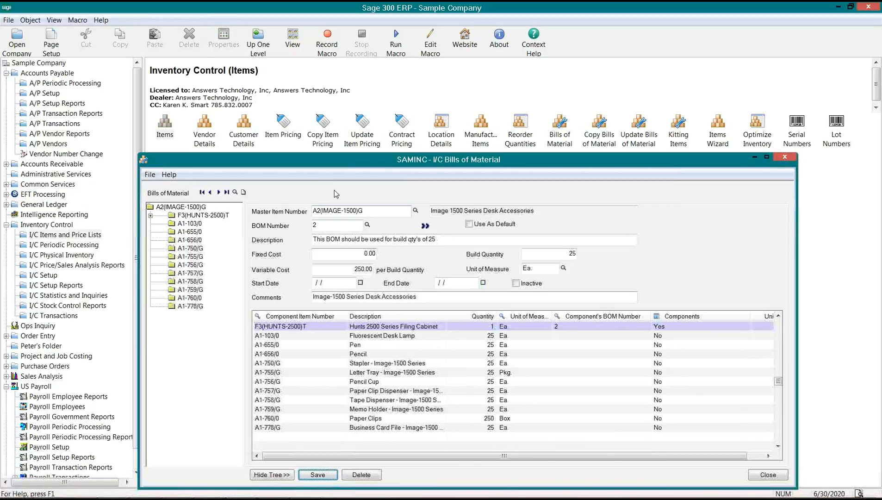
left_click_drag(306, 156, 309, 141)
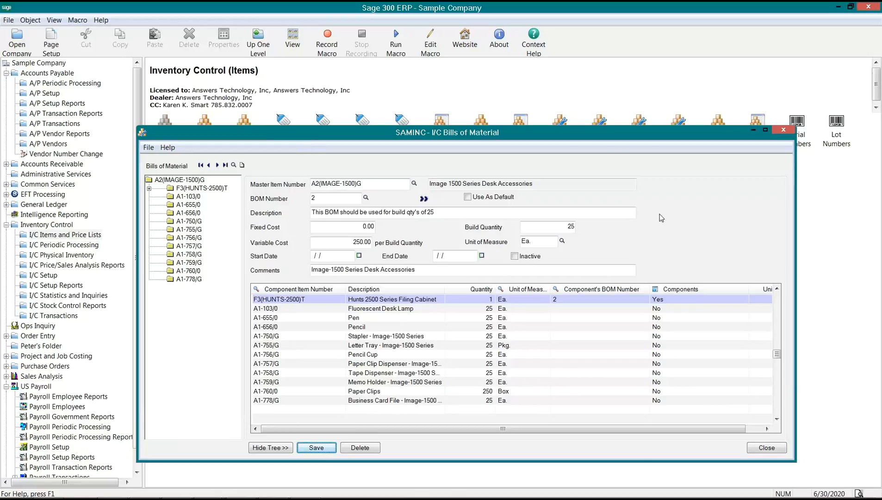
- Review build quantity 25 and dismiss the units lookup, leaving BOM 2's unit as Ea
double_click(569, 224)
key("Tab")
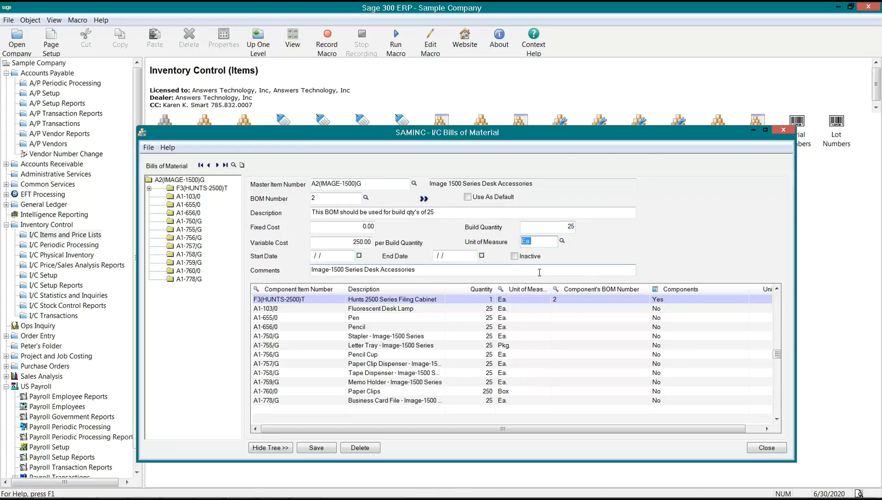
left_click(562, 241)
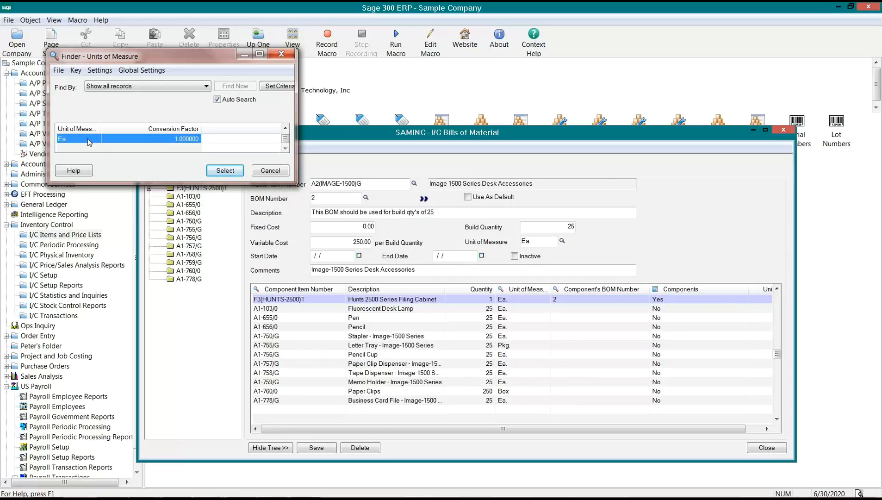
left_click(269, 171)
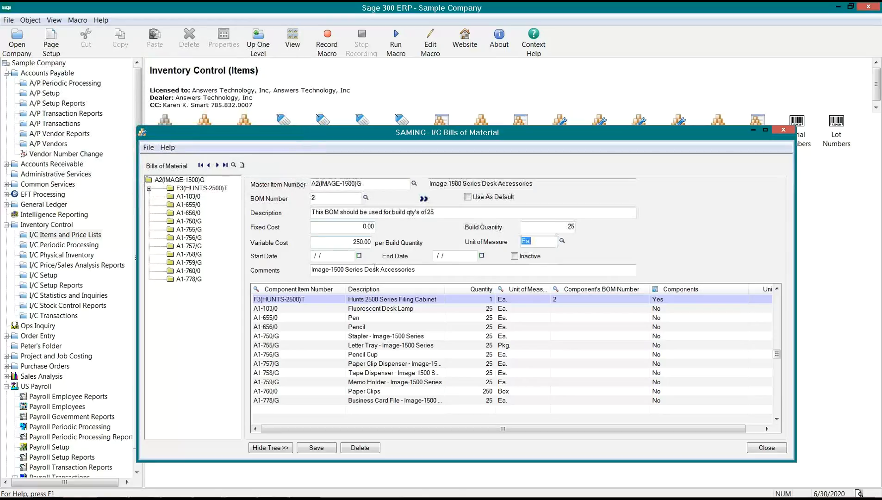
left_click(476, 314)
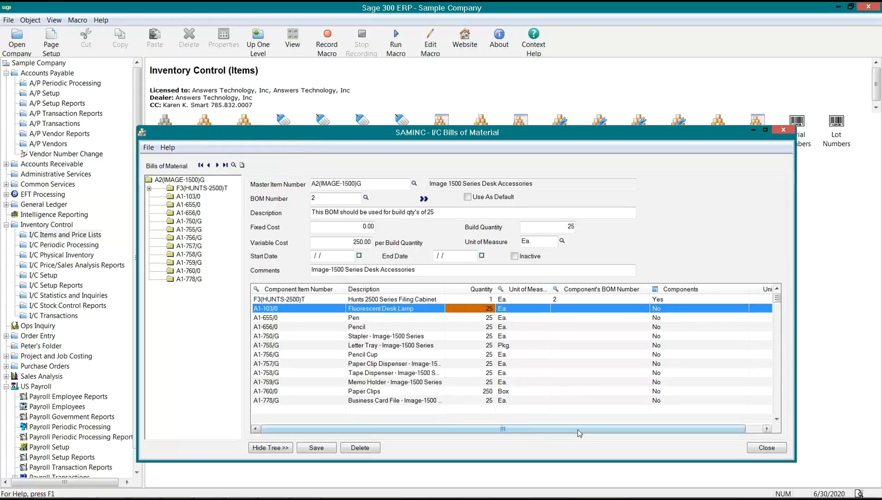
left_click_drag(580, 430, 640, 435)
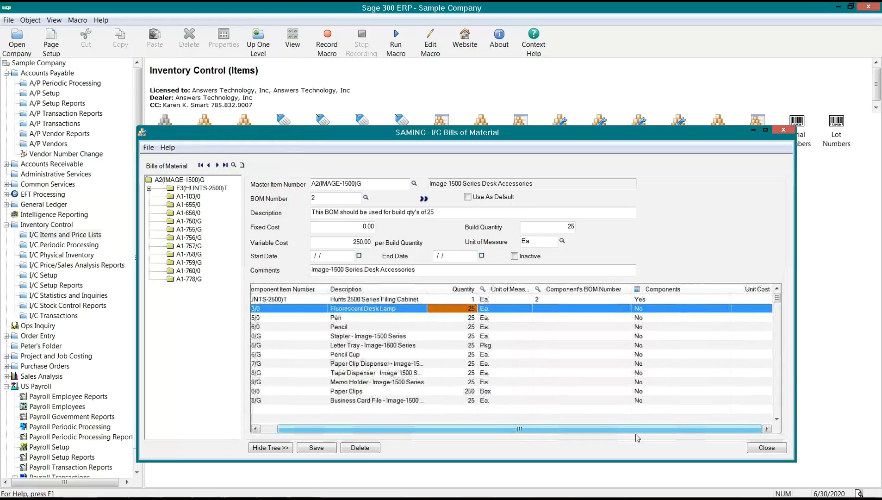
left_click(642, 301)
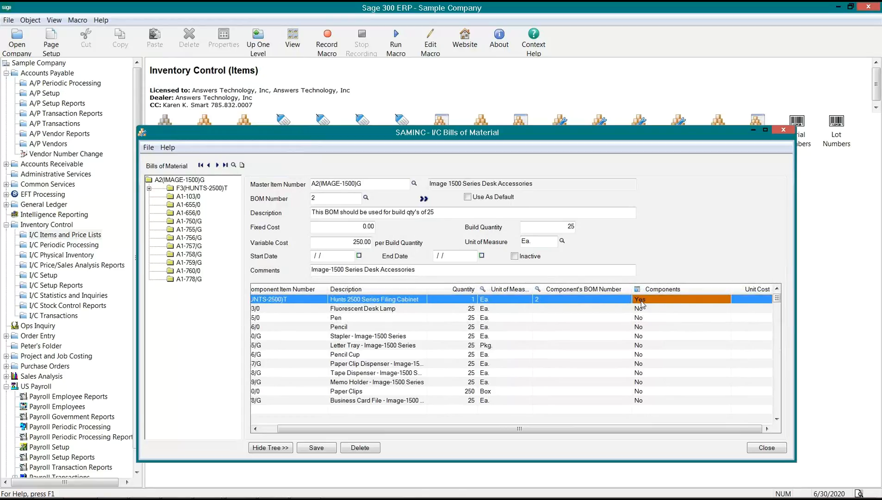
left_click(574, 302)
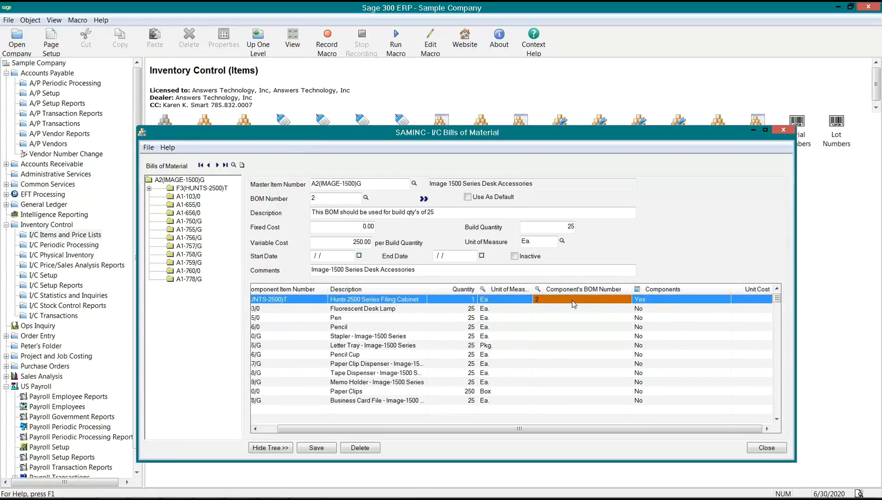
left_click_drag(410, 429, 366, 434)
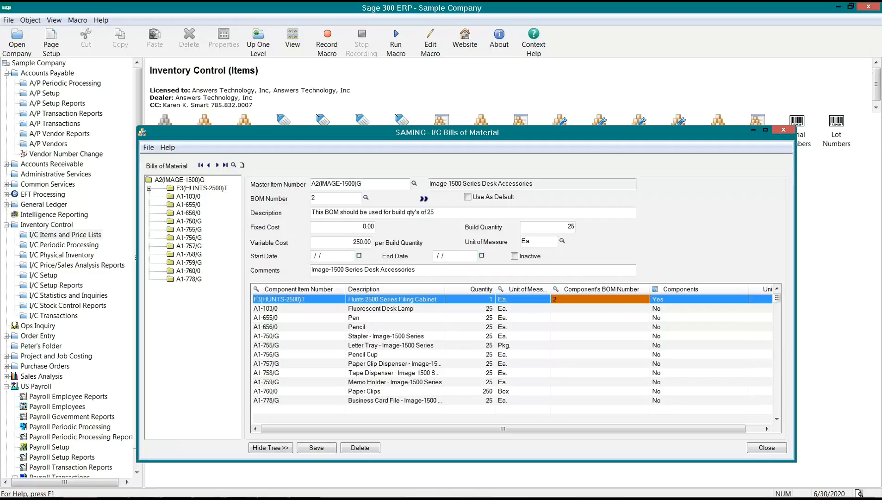
left_click(668, 319)
left_click(369, 320)
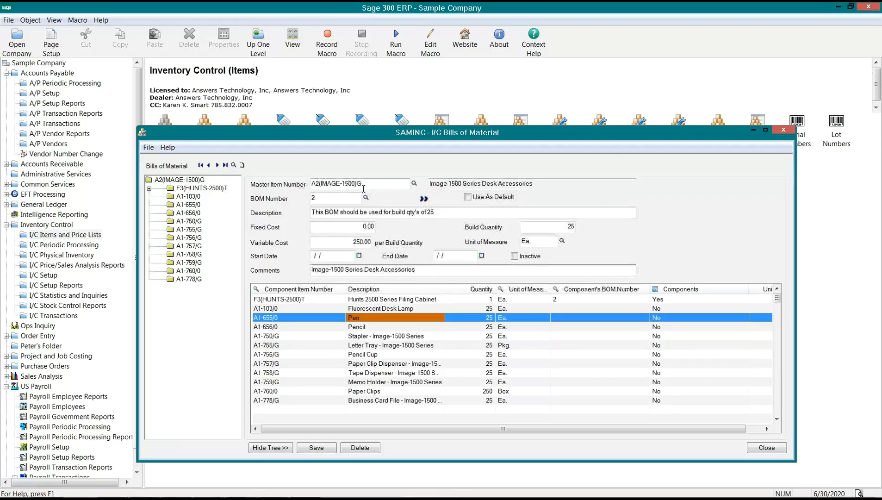
left_click_drag(362, 186, 305, 192)
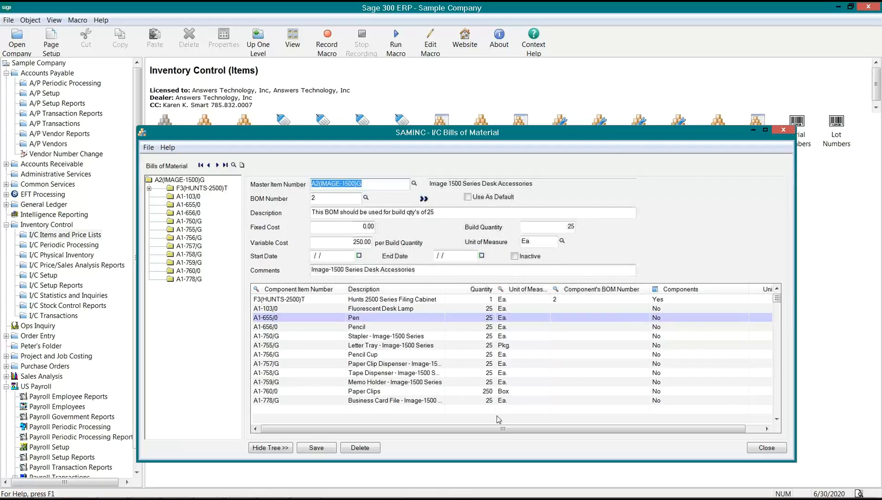
left_click(566, 431)
left_click_drag(566, 431, 583, 431)
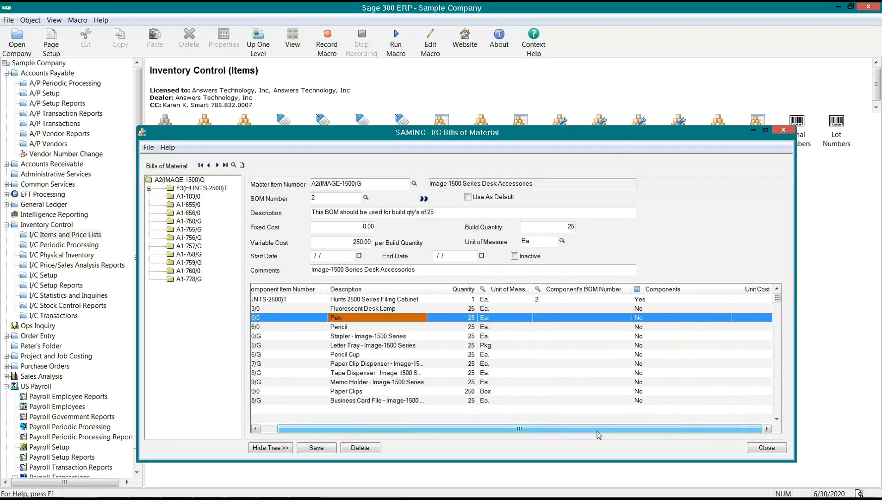
left_click(741, 313)
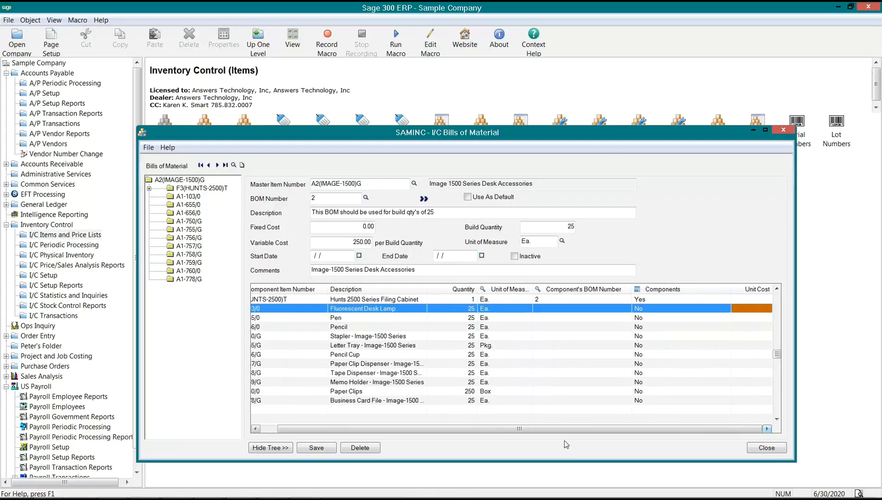
left_click_drag(558, 432, 540, 432)
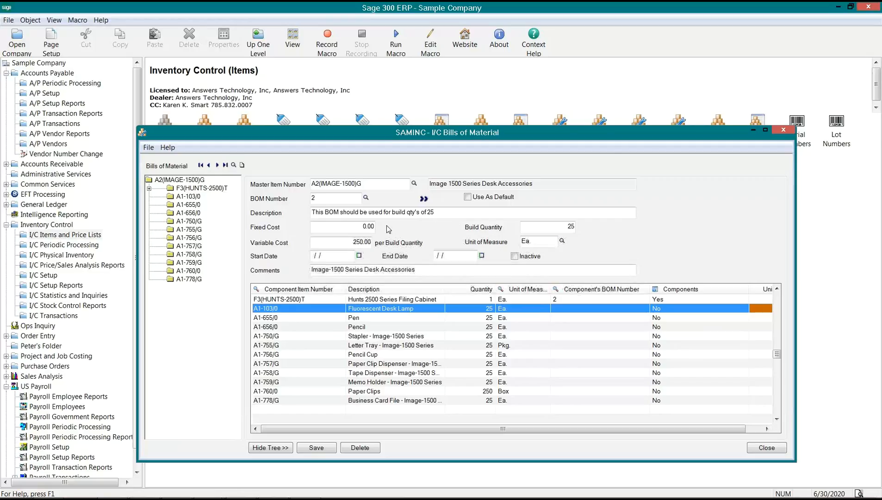
left_click(755, 311)
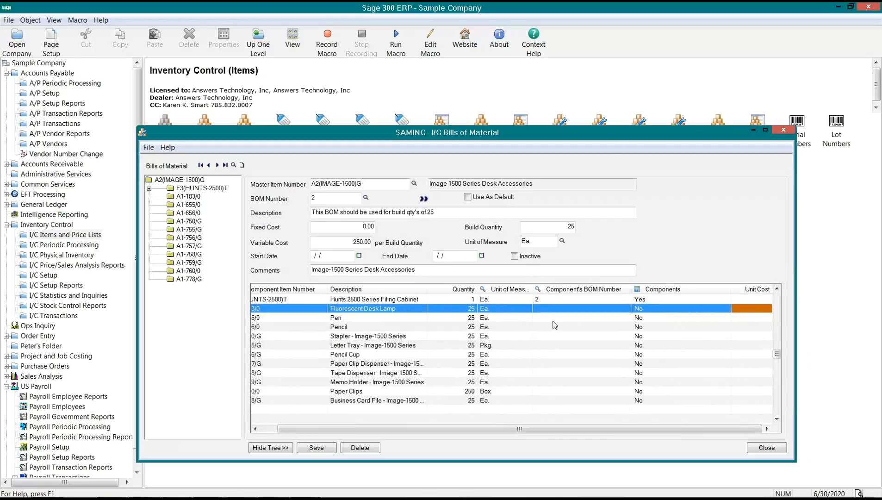
left_click_drag(389, 427, 373, 428)
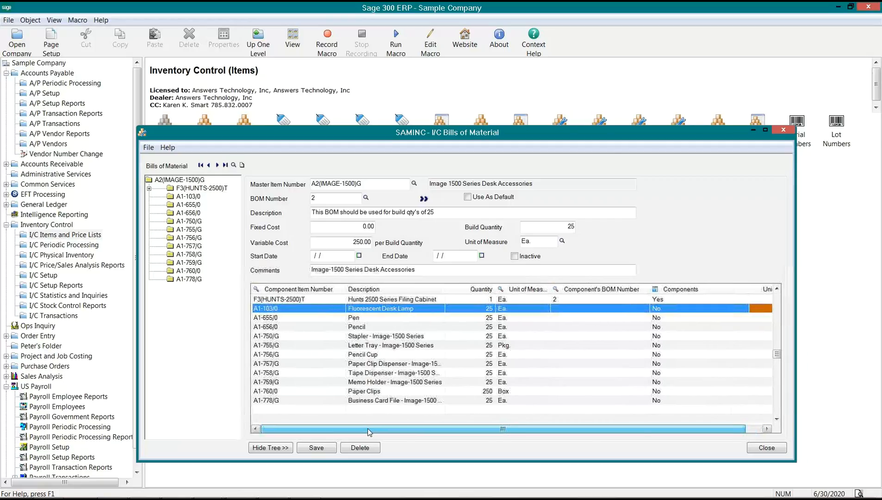
left_click(357, 224)
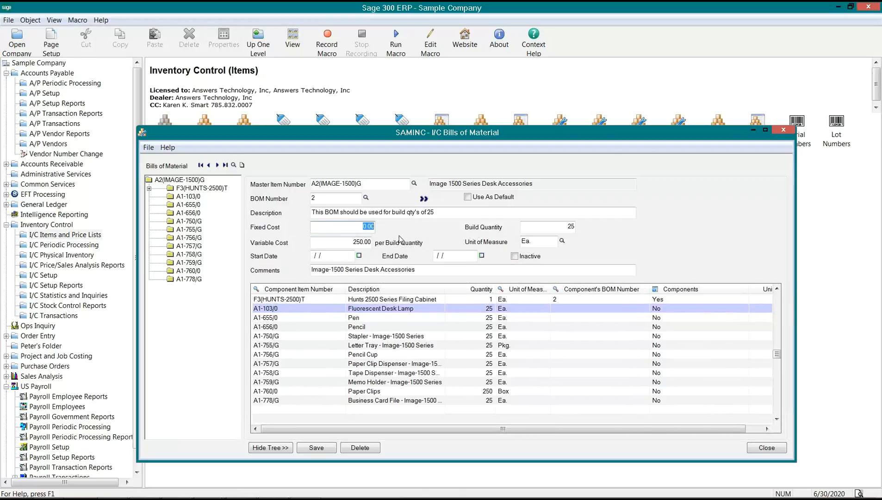
left_click(317, 309)
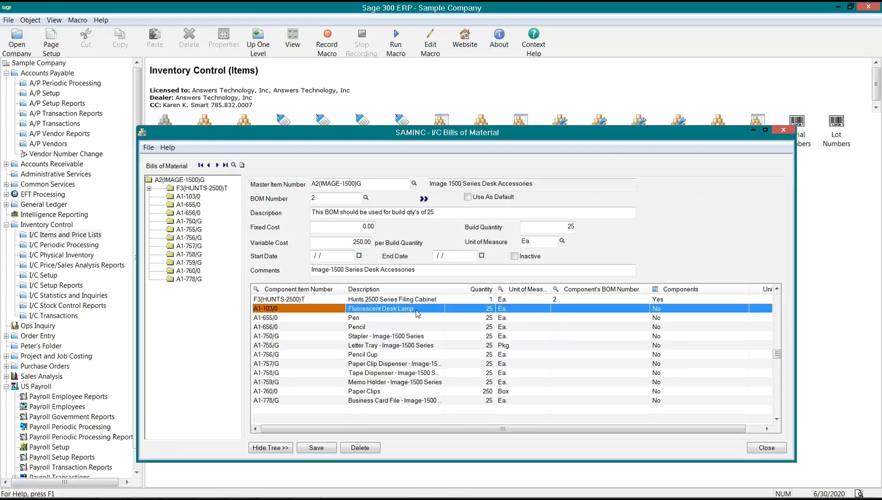
left_click(382, 314)
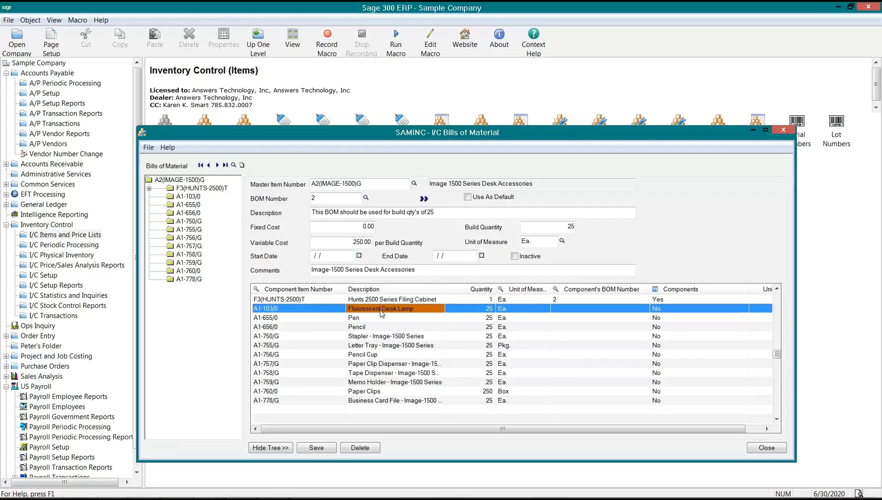
left_click(371, 328)
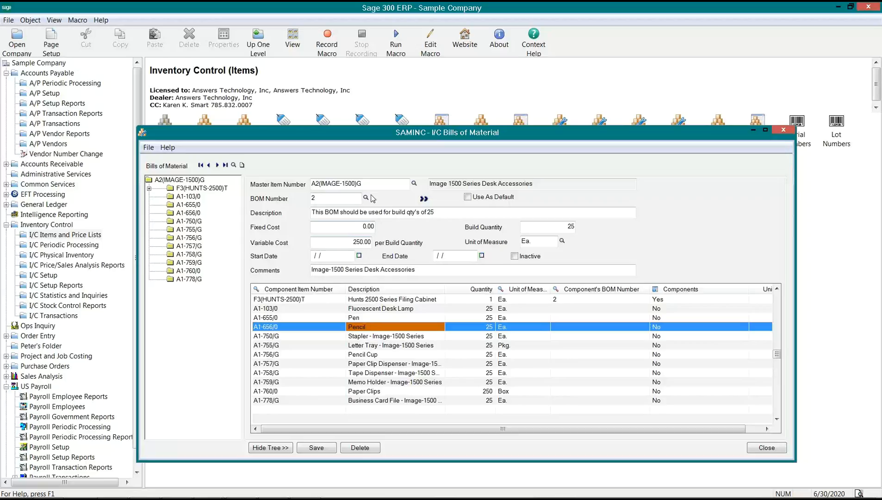
left_click_drag(364, 184, 308, 182)
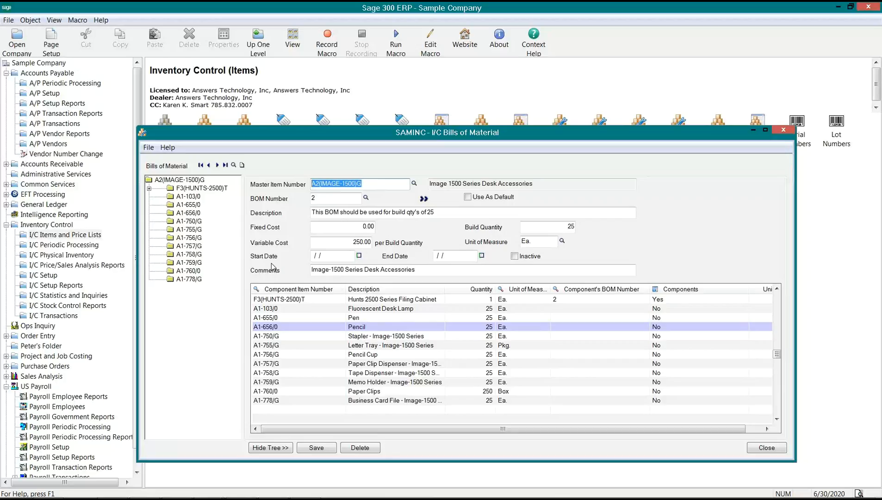
left_click(401, 313)
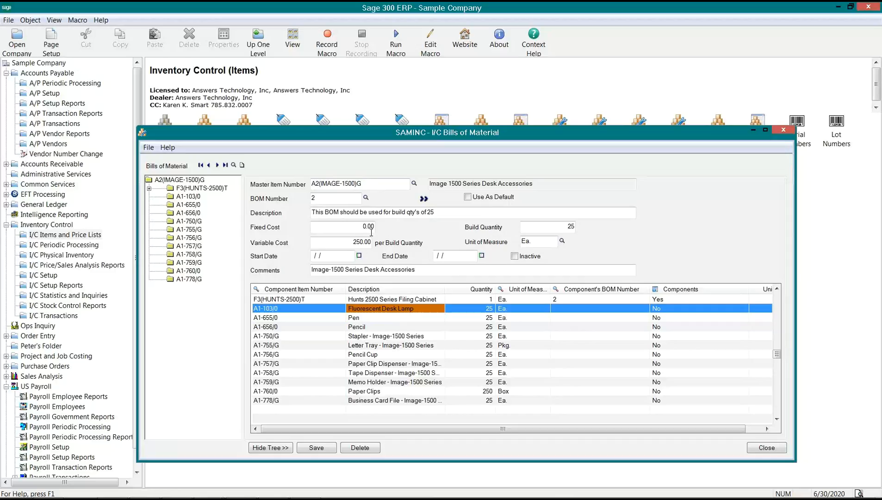
left_click_drag(366, 181, 293, 187)
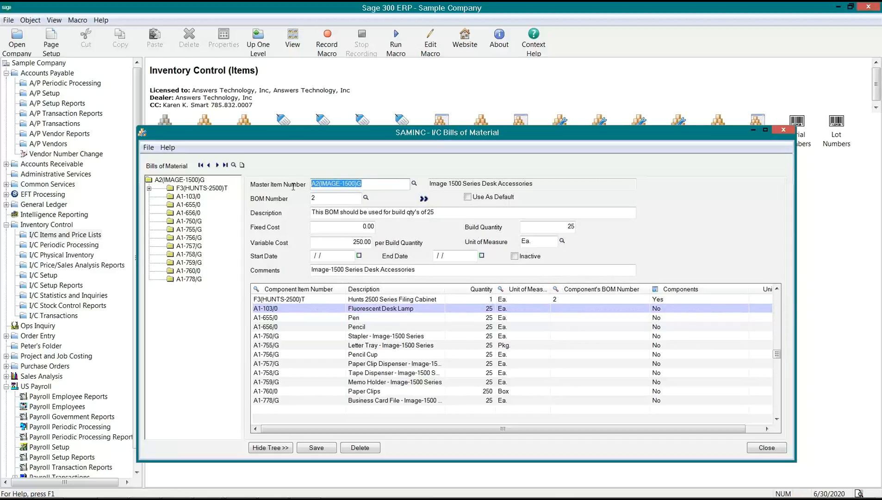
left_click(386, 325)
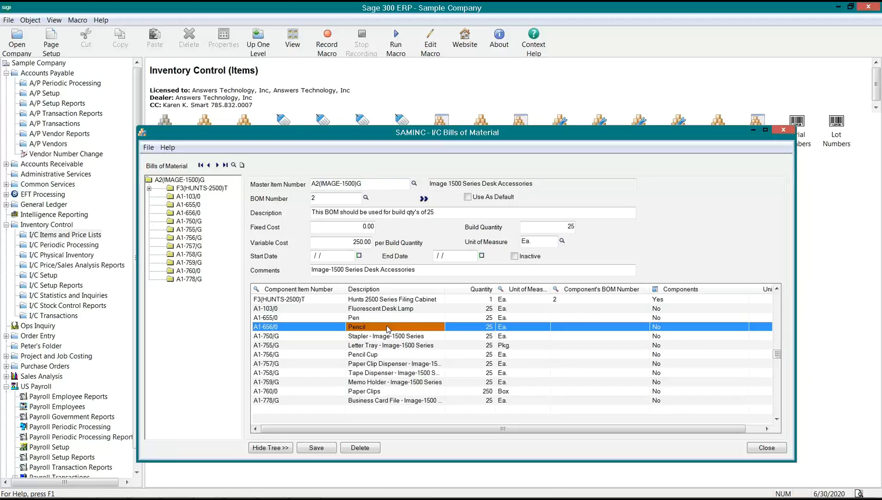
left_click(392, 310)
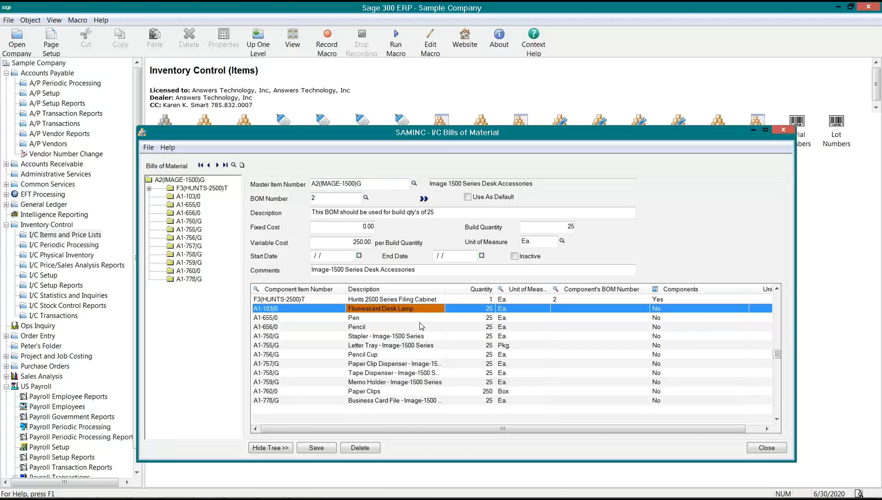
left_click_drag(363, 184, 311, 188)
left_click(396, 311)
left_click(407, 270)
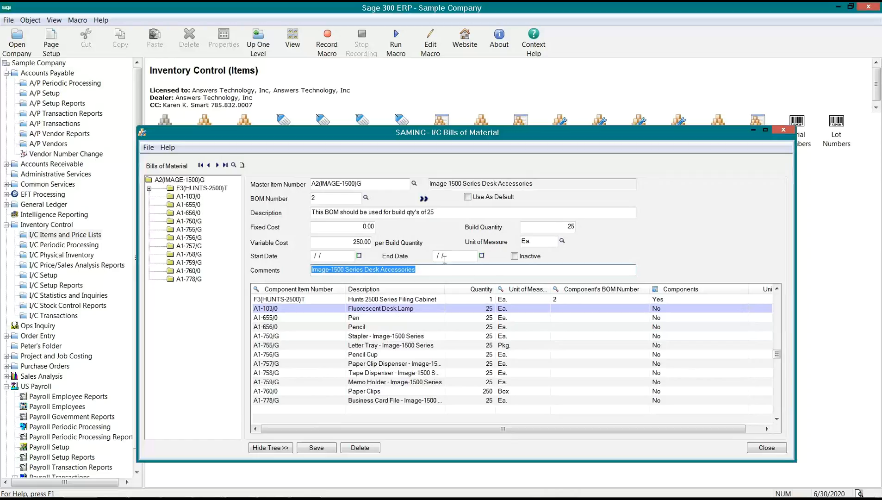
- Append 'building 25' to BOM 2's comments, save it, and close the form
left_click(418, 271)
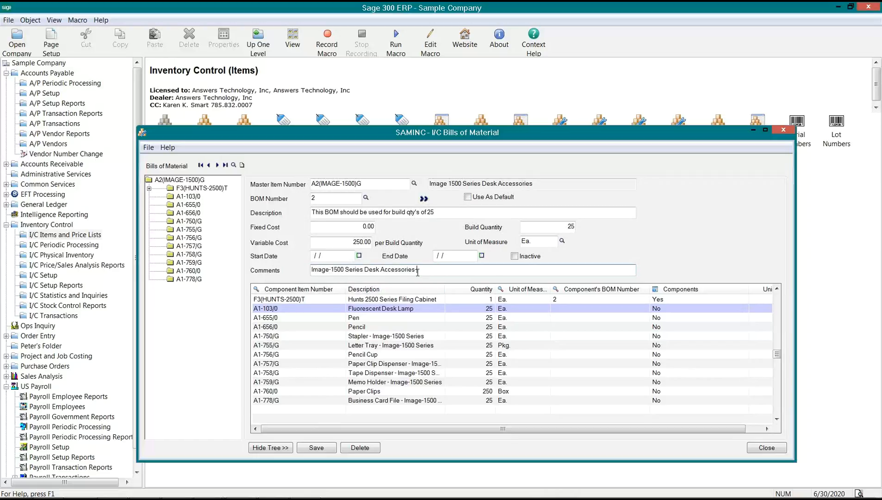
type("building 25")
left_click(316, 448)
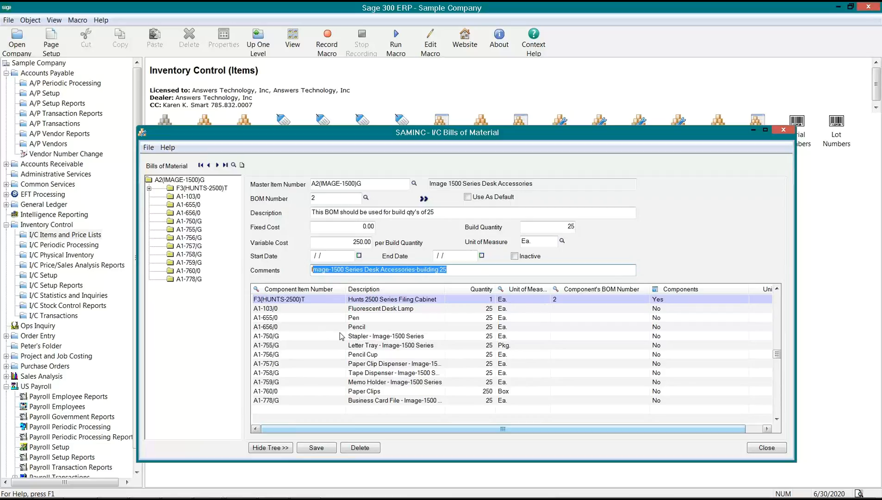
left_click(765, 449)
- Open I/C Copy Bills of Material from Inventory Control Items and look up the source bill
left_click(555, 147)
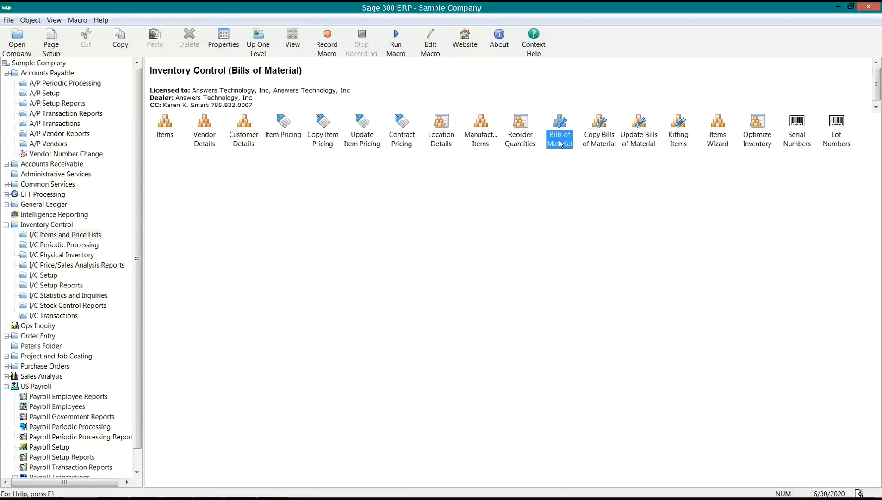
left_click(168, 133)
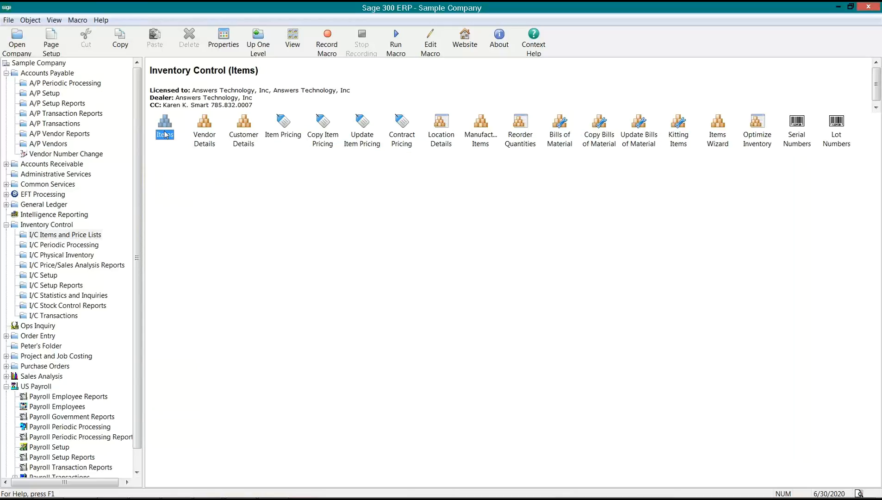
left_click(597, 138)
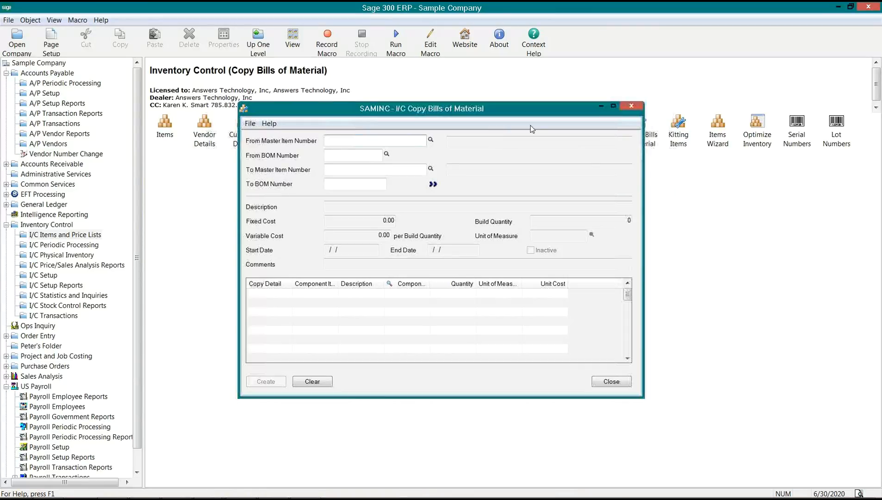
left_click_drag(527, 115, 518, 142)
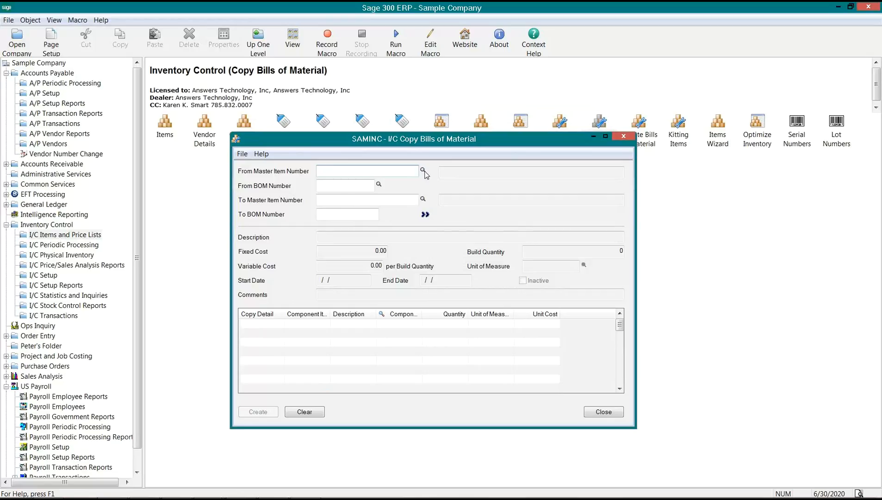
left_click(422, 170)
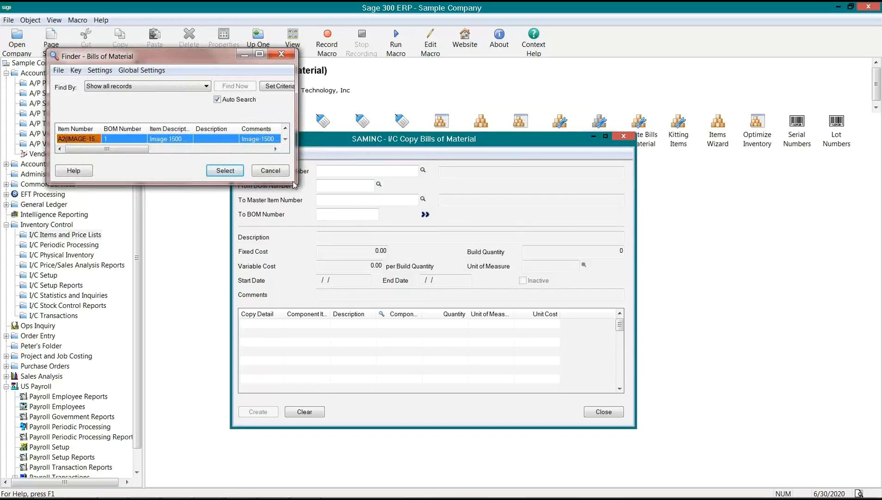
- Pick A2(IMAGE-1500)G, BOM 1, as the copy source item in the finder
left_click_drag(296, 184, 369, 354)
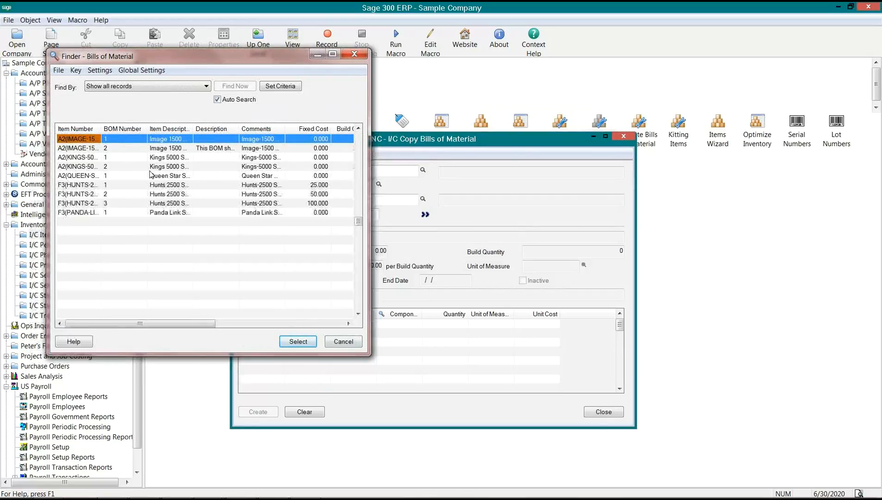
left_click_drag(101, 129, 132, 135)
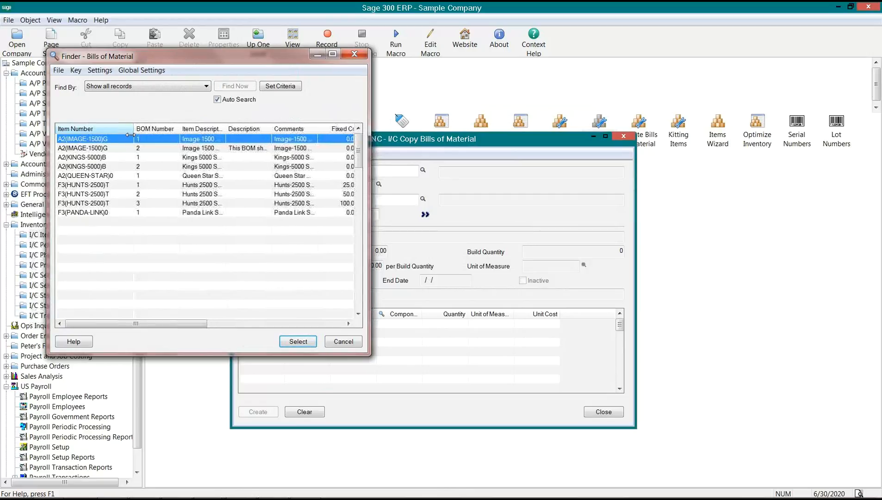
double_click(99, 140)
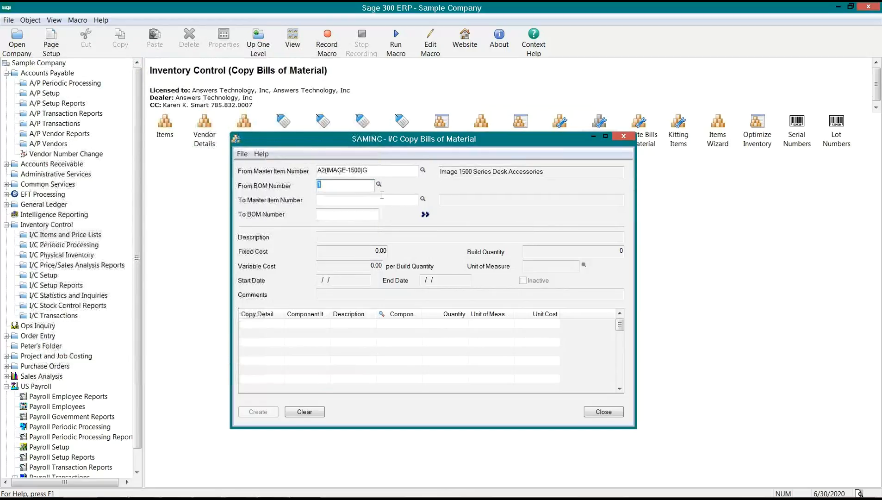
key("Tab")
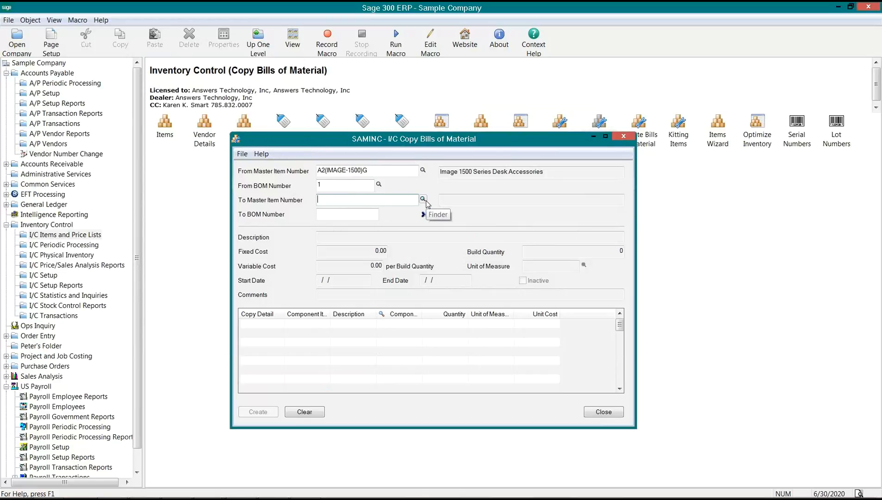
- Browse the To Master Item finder to A2(IMAGE-1500)G and close it
left_click(424, 199)
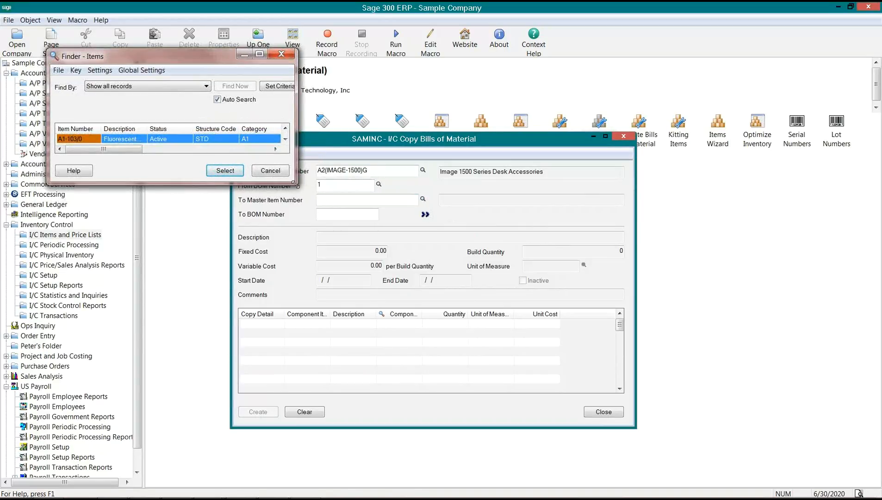
left_click_drag(294, 184, 365, 451)
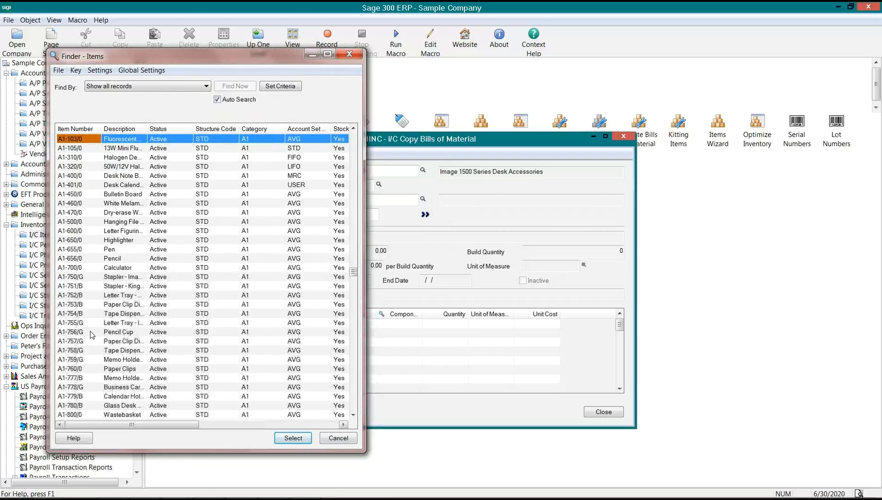
left_click(90, 331)
key("Down")
key("Down")
key("Down")
key("Down")
key("Down")
key("Down")
key("Down")
key("Down")
key("Down")
key("Down")
key("Down")
key("Down")
key("Down")
key("Down")
key("Down")
key("Down")
key("Down")
key("Down")
key("Down")
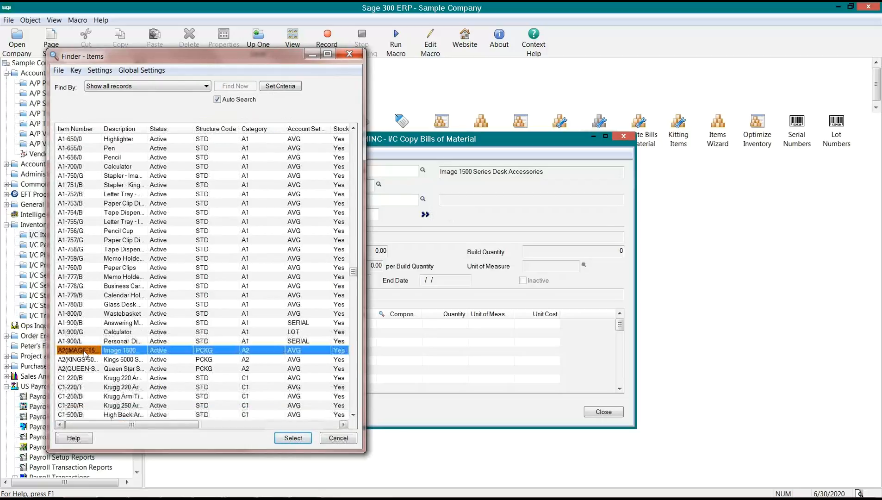
left_click(86, 351)
left_click_drag(102, 129, 138, 129)
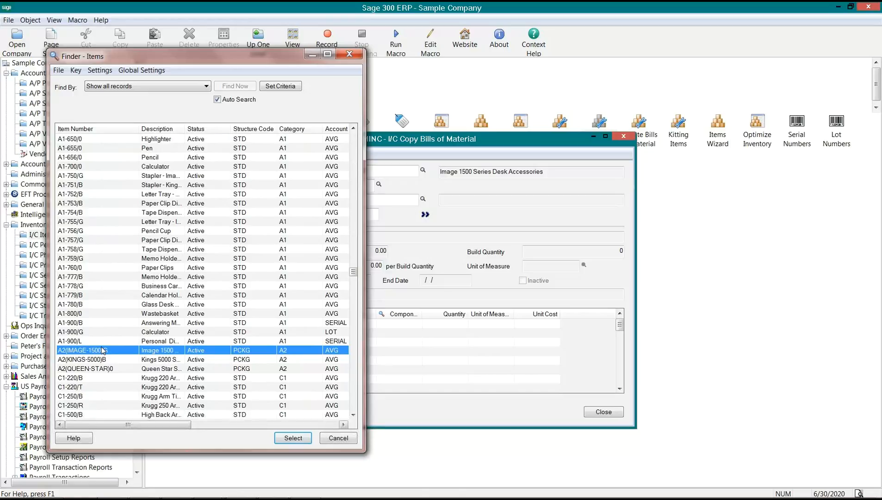
left_click(476, 218)
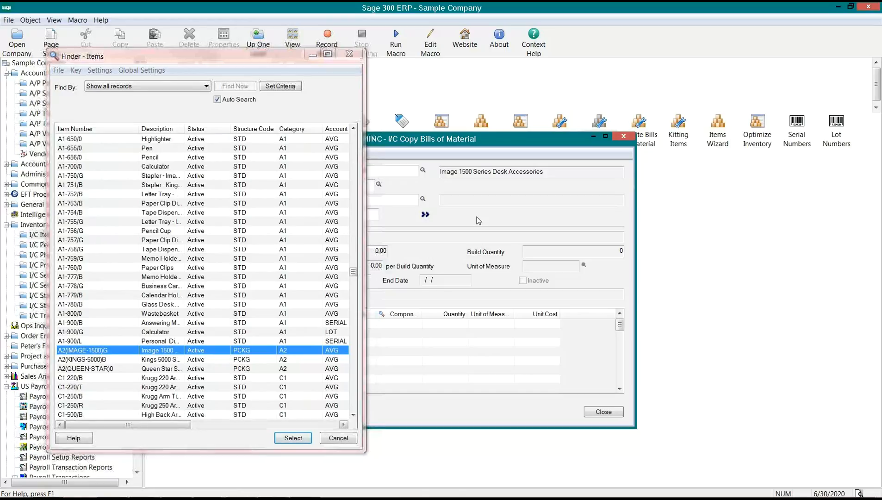
left_click(293, 438)
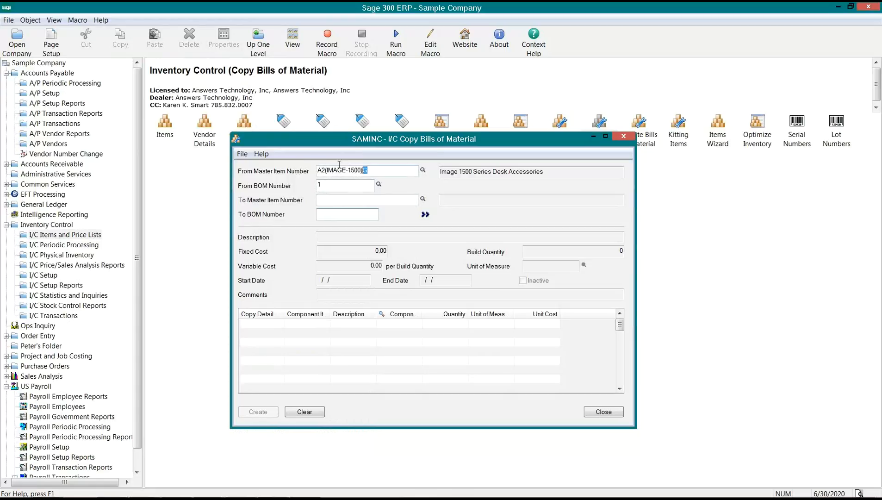
- Try target item A2(IMAGE-1200)G, dismiss the not-found error, and return to the Items page
left_click(366, 171)
left_click(335, 200)
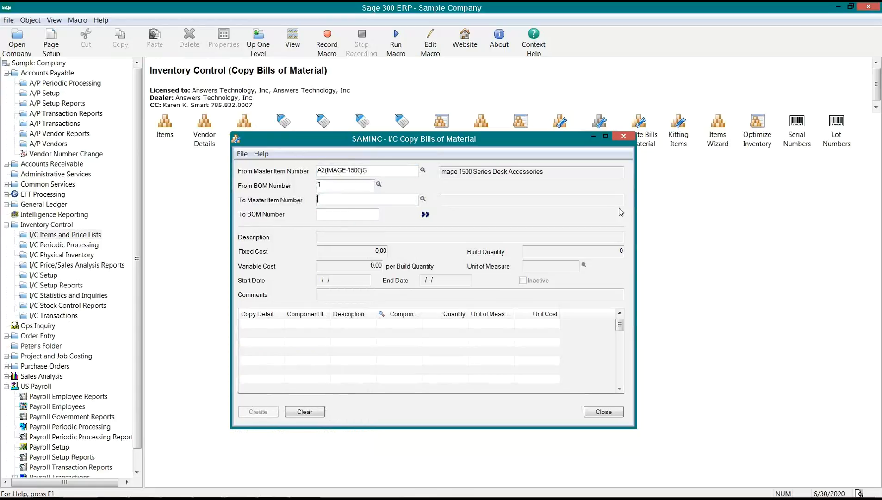
type("A2(IMAGE-1200)G")
key("Tab")
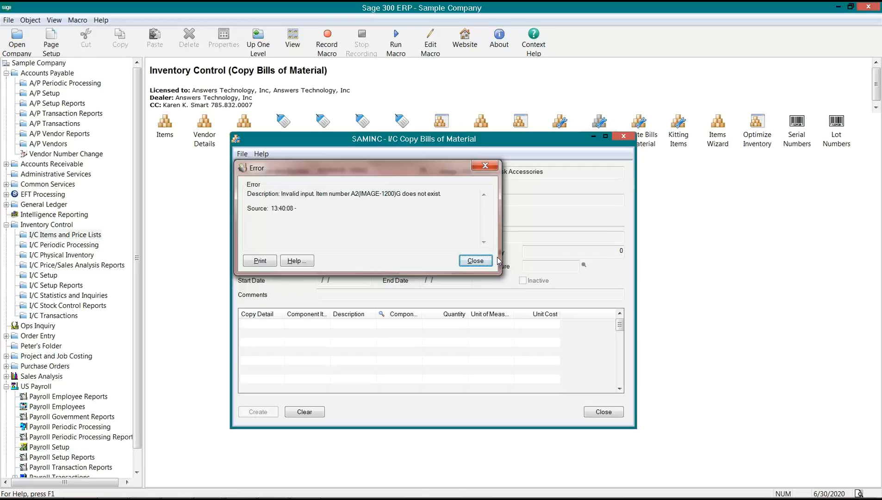
left_click(476, 261)
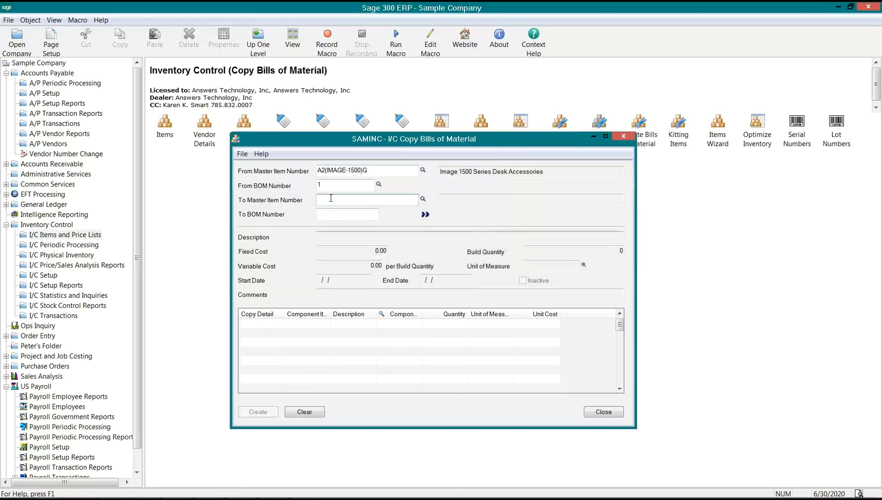
left_click(168, 126)
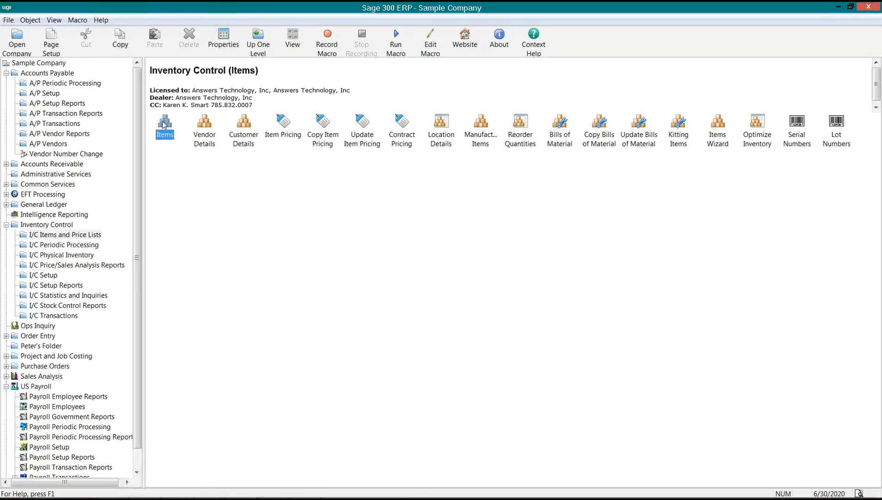
- Reopen Copy Bills of Material targeting A2(IMAGE-1500)G BOM 3 and load the source BOM details
double_click(595, 139)
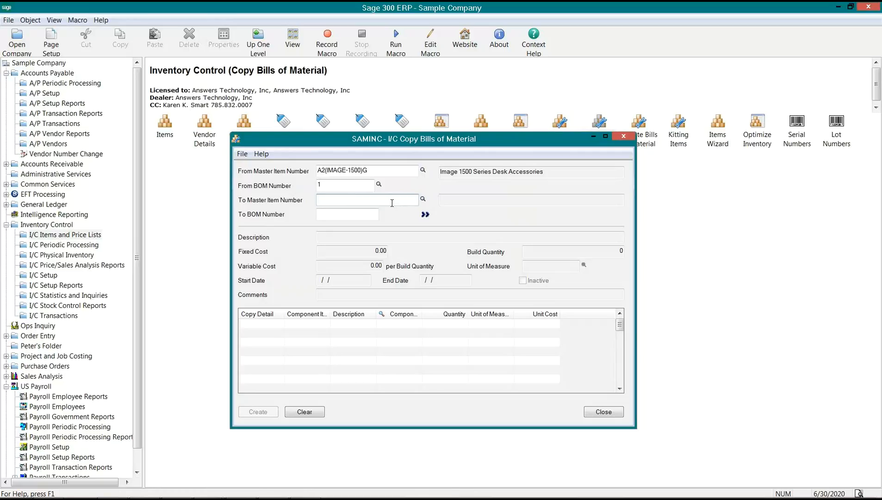
type("2(IMAGE-1500)G")
key("Tab")
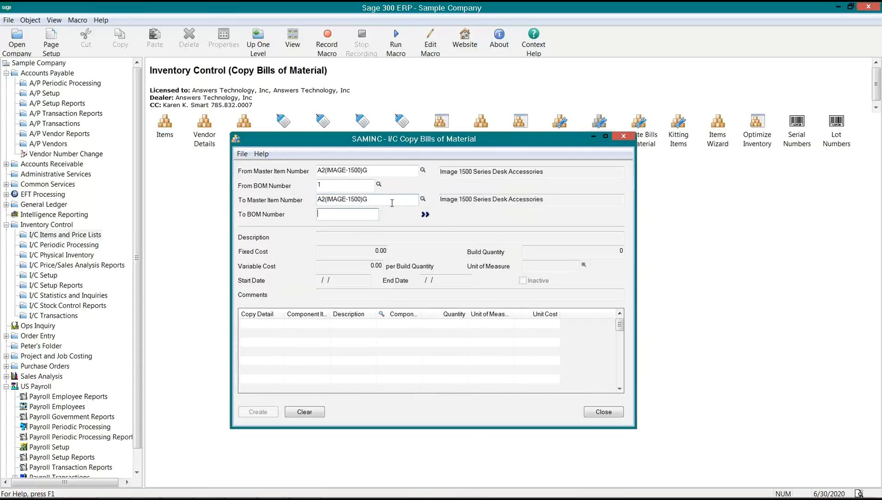
key("Tab")
double_click(322, 215)
left_click(425, 215)
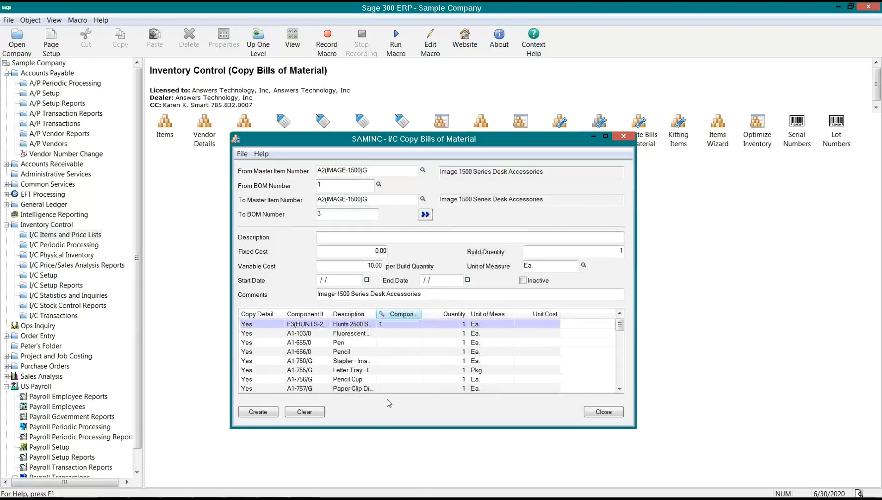
- Enlarge the copy form and load source BOM 1's details into it
left_click_drag(388, 448, 388, 479)
left_click_drag(636, 230, 716, 219)
left_click_drag(372, 170, 316, 171)
left_click(325, 181)
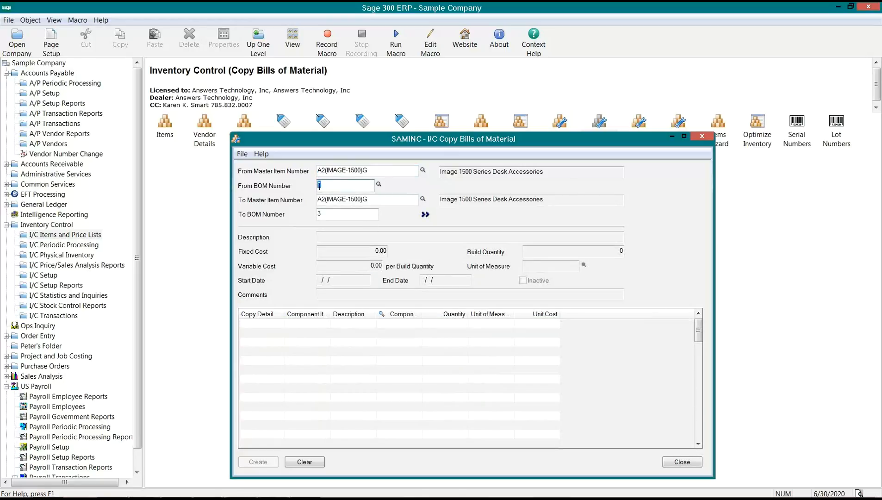
left_click(425, 215)
- Review the Fluorescent and first component lines, then reselect target BOM number 3
left_click(369, 332)
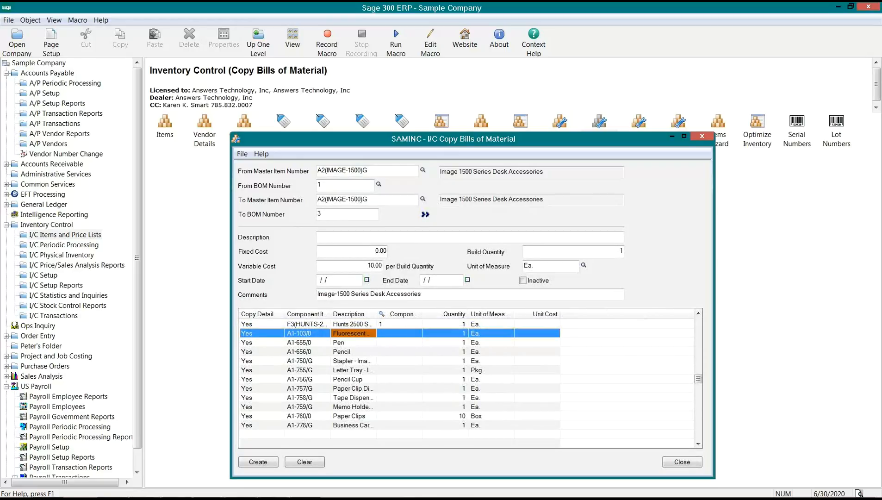
left_click(268, 325)
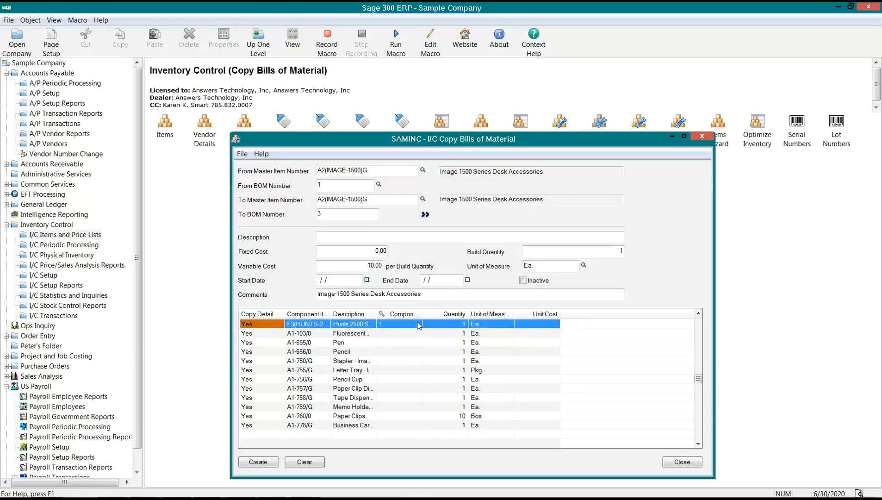
left_click(320, 215)
double_click(320, 215)
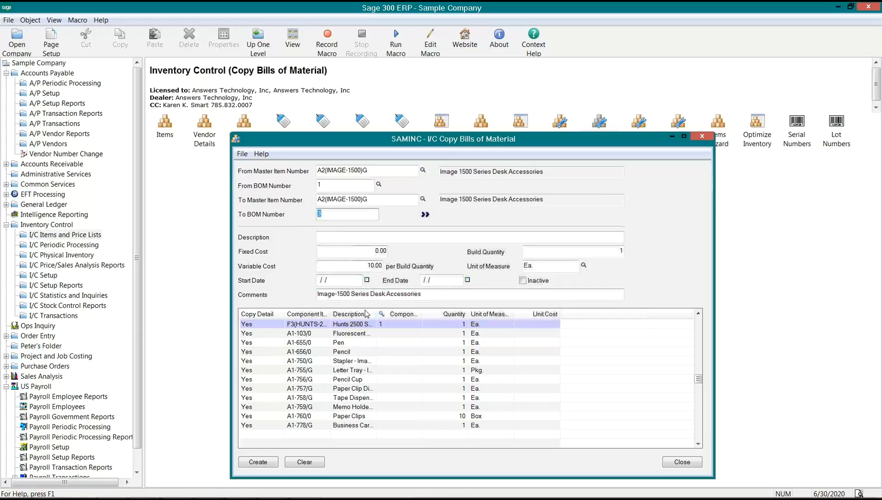
- Describe BOM 3 as built with Copy BOM; set fixed cost 75, build quantity 12, variable cost 100
left_click(325, 239)
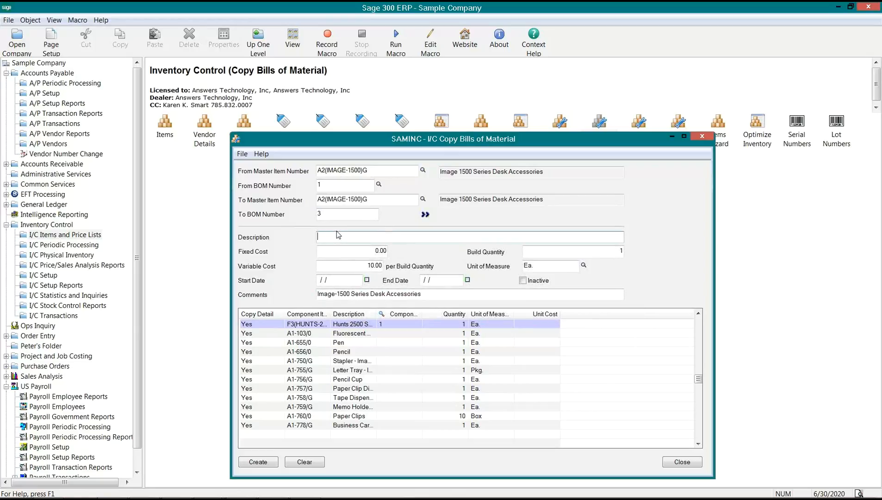
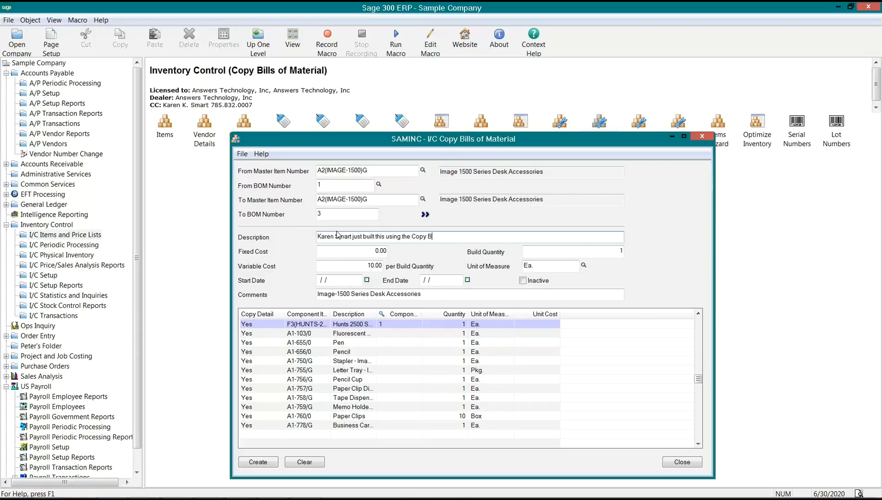
type("OM features")
key("Tab")
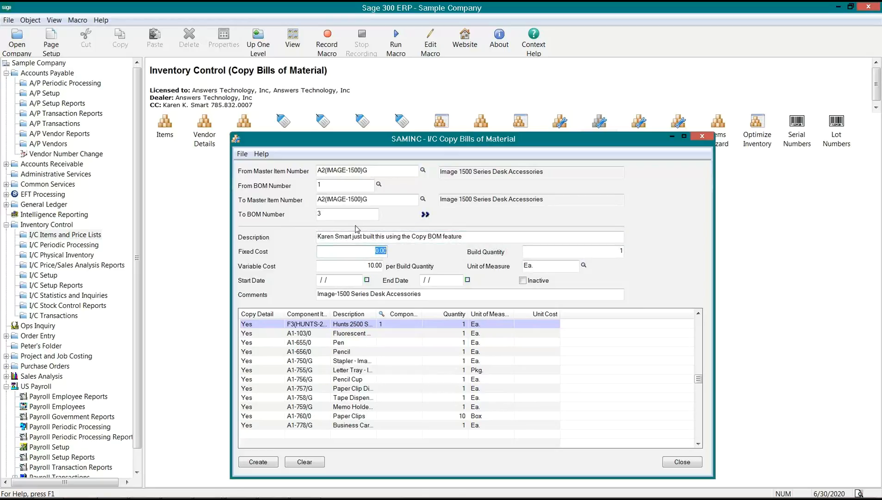
type("75")
key("Tab")
type("12")
key("Tab")
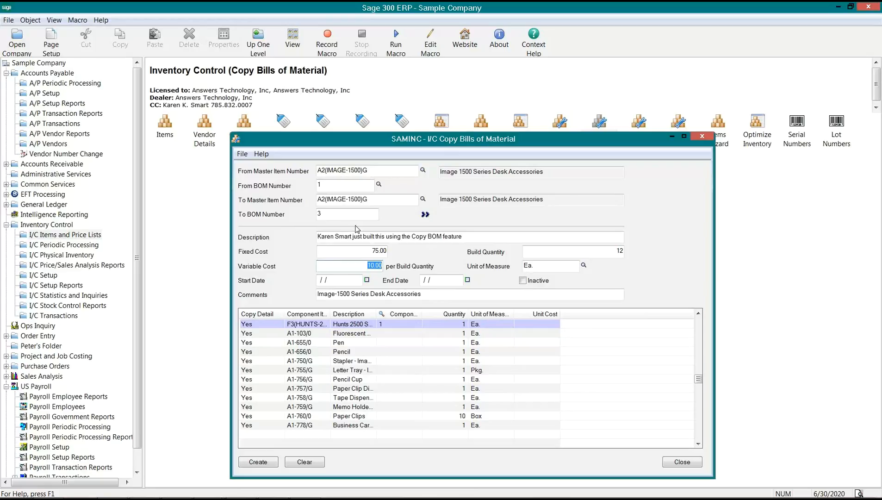
type("100")
key("Tab")
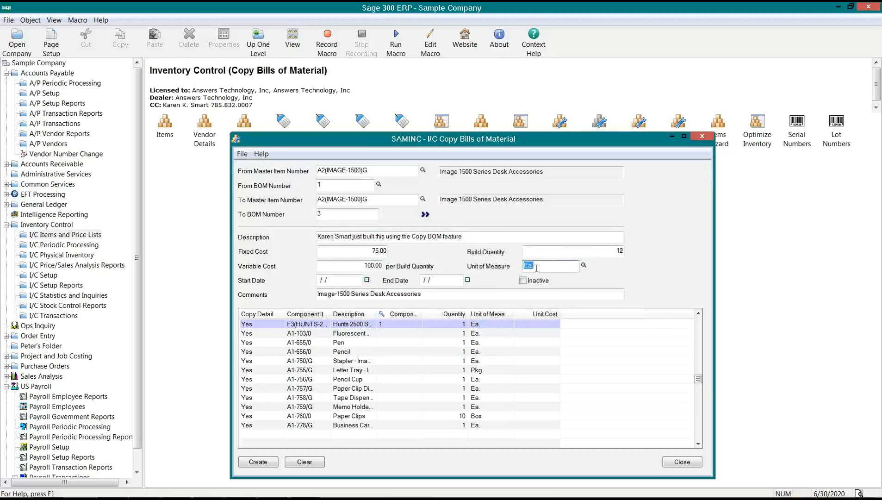
- Look up units for the copy form's Ea. unit, then clear the copy form's entered details
left_click(522, 267)
double_click(522, 267)
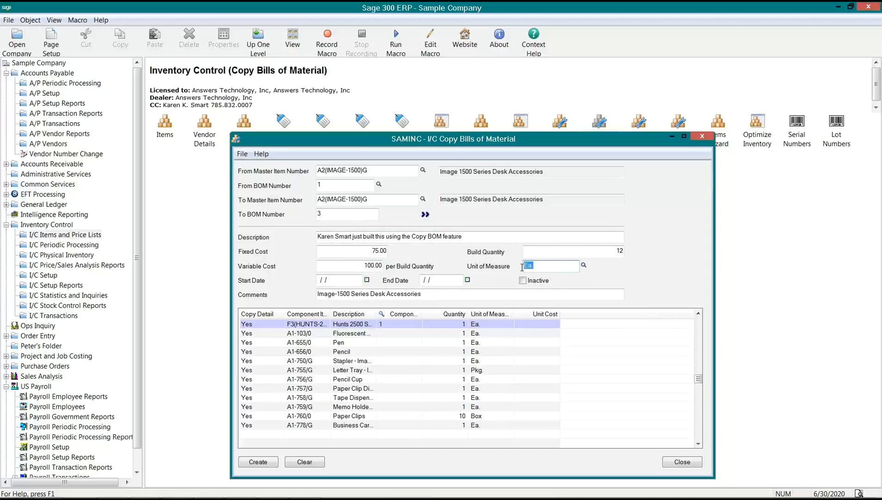
left_click(584, 266)
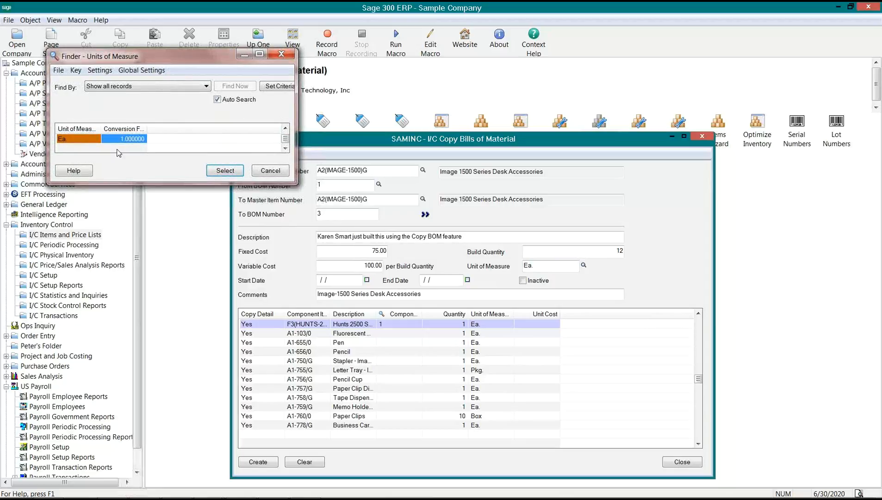
left_click(270, 170)
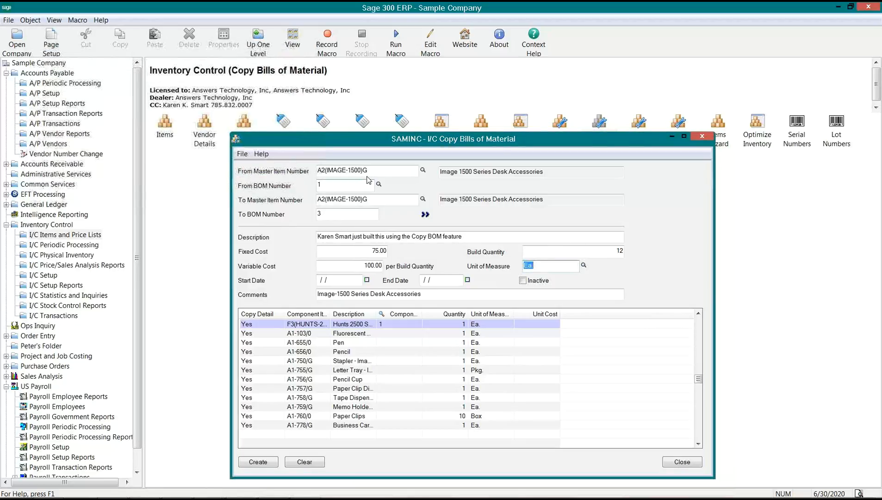
left_click_drag(369, 171, 316, 172)
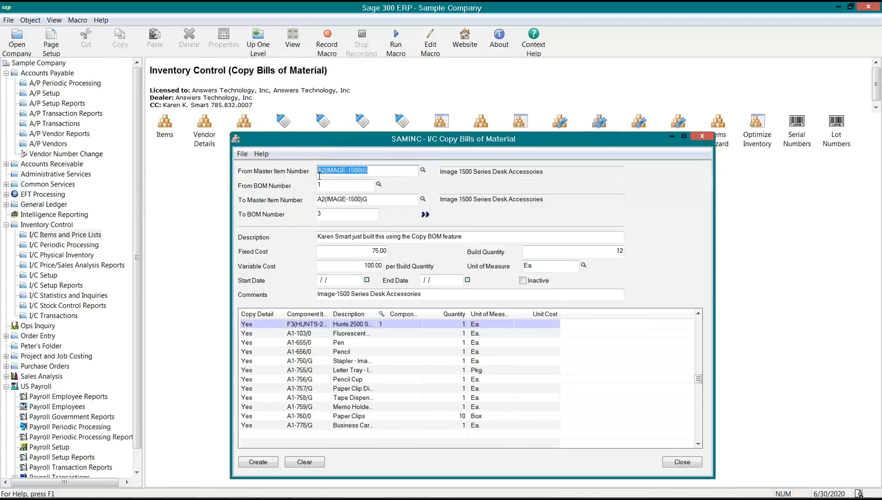
left_click(623, 252)
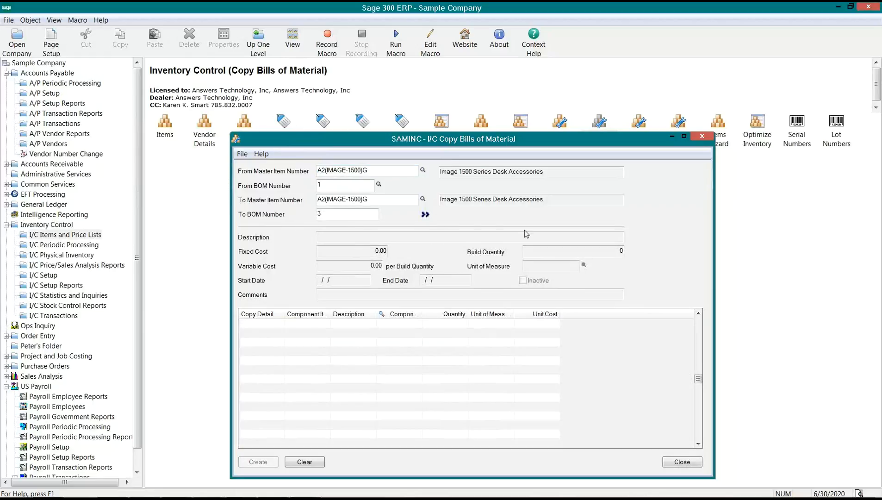
- Open the I/C Items record for A2(IMAGE-1500)G
left_click(166, 128)
double_click(165, 127)
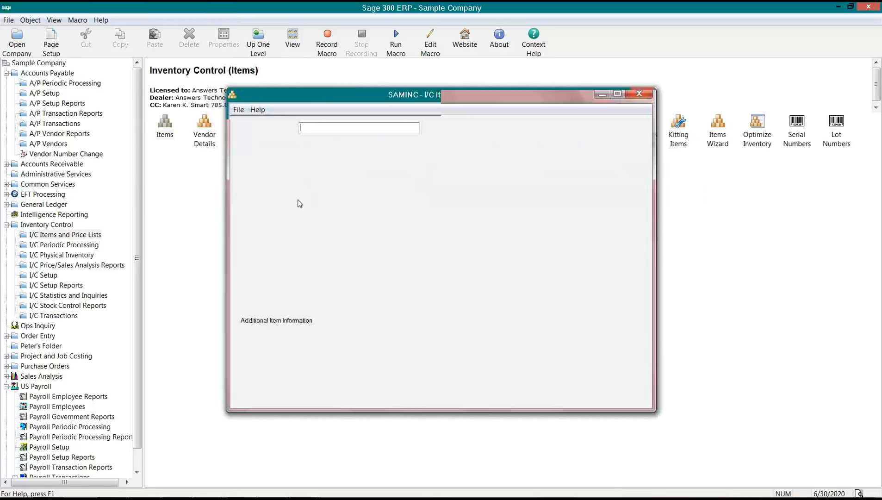
type("A2(IMAGE-1500)G")
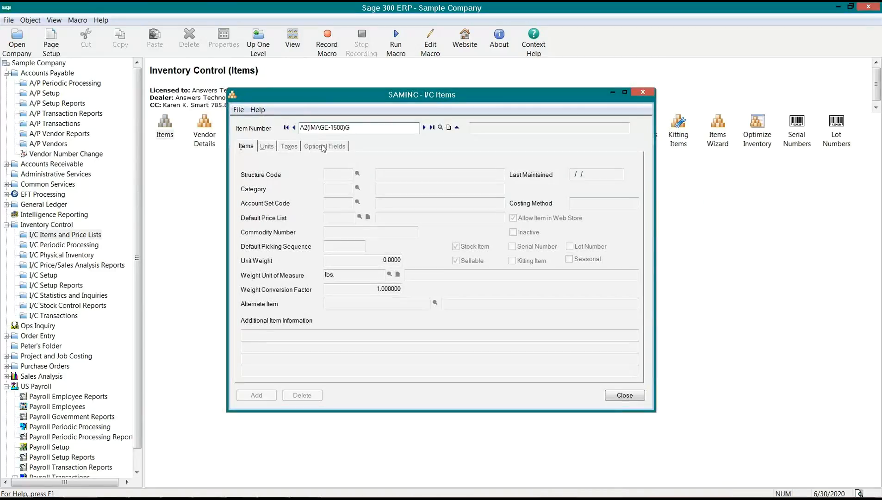
key("Tab")
- Add a Case12 unit (factor 12) to the item's Units tab, save, and close the record
left_click(267, 146)
left_click(278, 205)
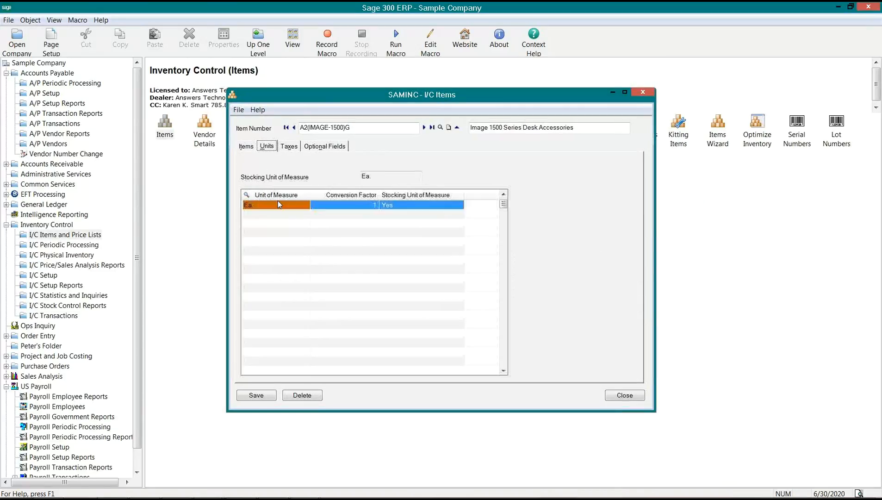
key("Insert")
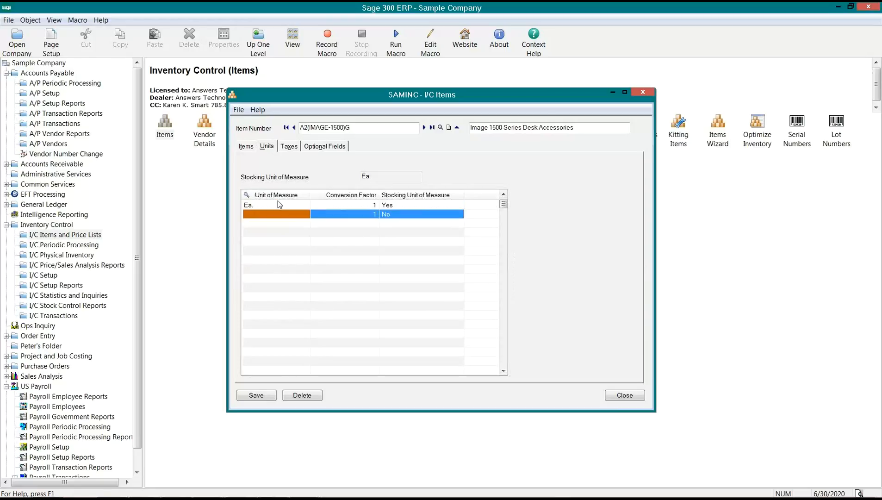
key("F5")
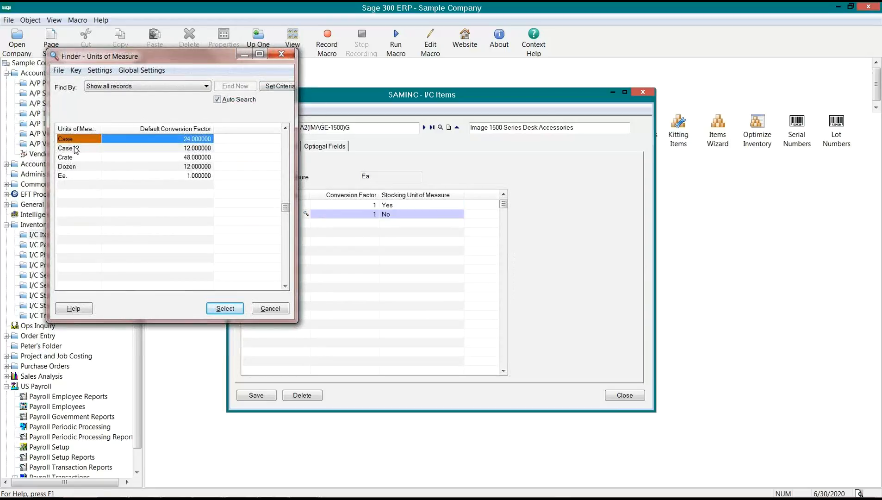
double_click(75, 149)
left_click(259, 395)
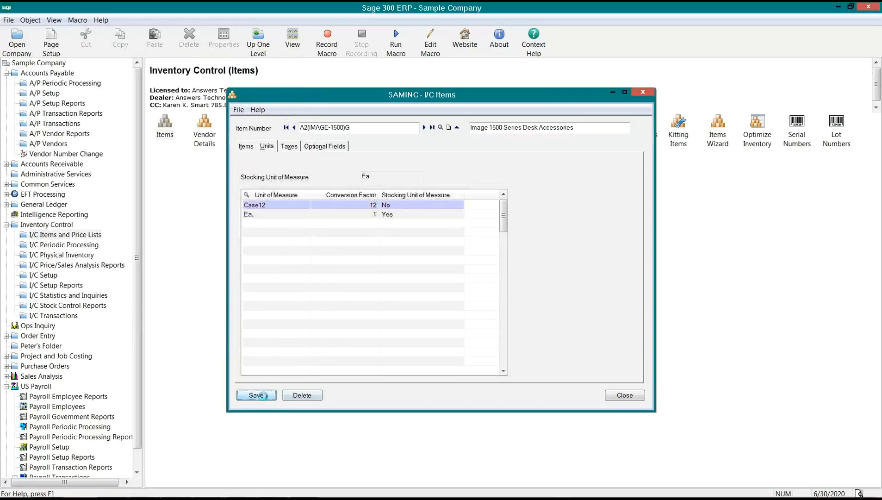
left_click(626, 395)
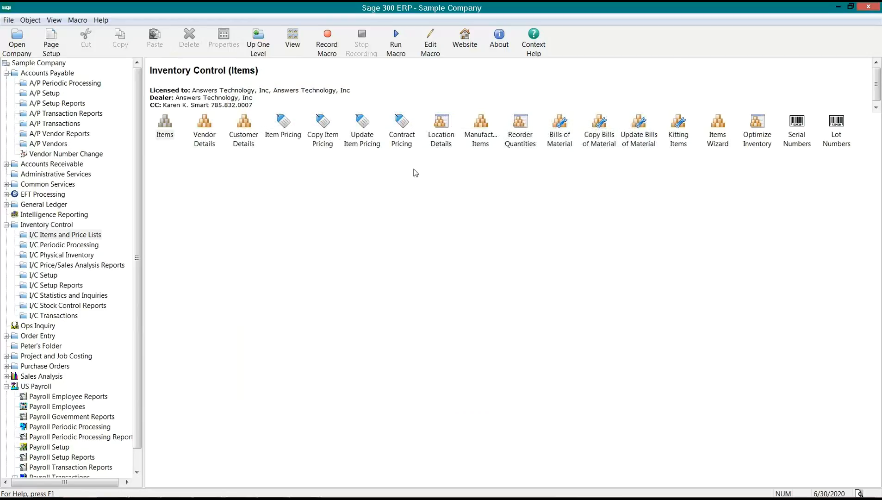
- Reopen Copy Bills of Material, load the source details into BOM 3, and set unit Case12
double_click(593, 143)
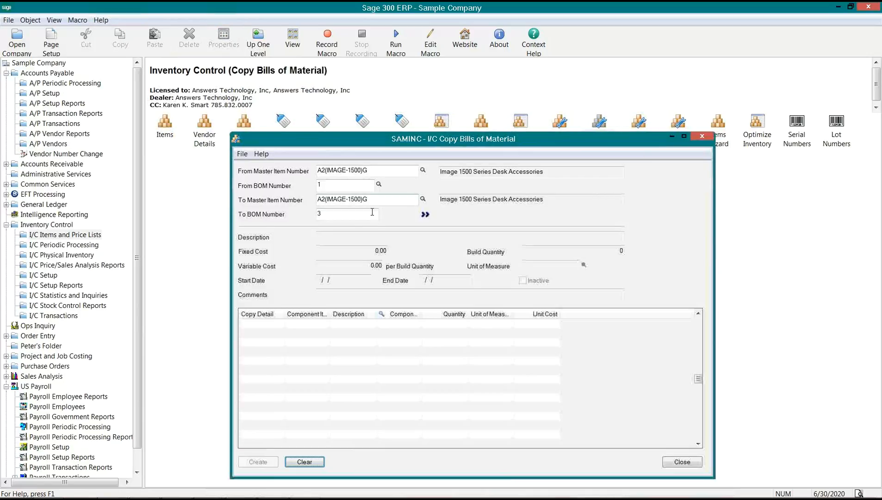
left_click(425, 216)
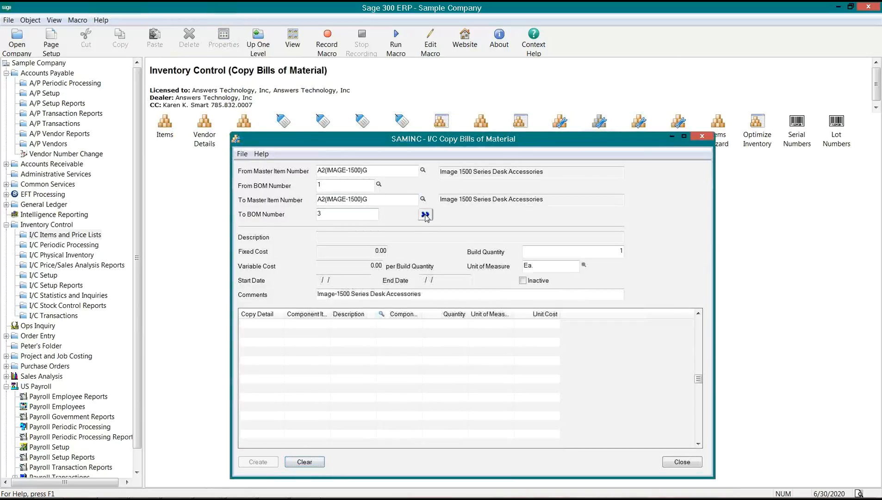
left_click(584, 265)
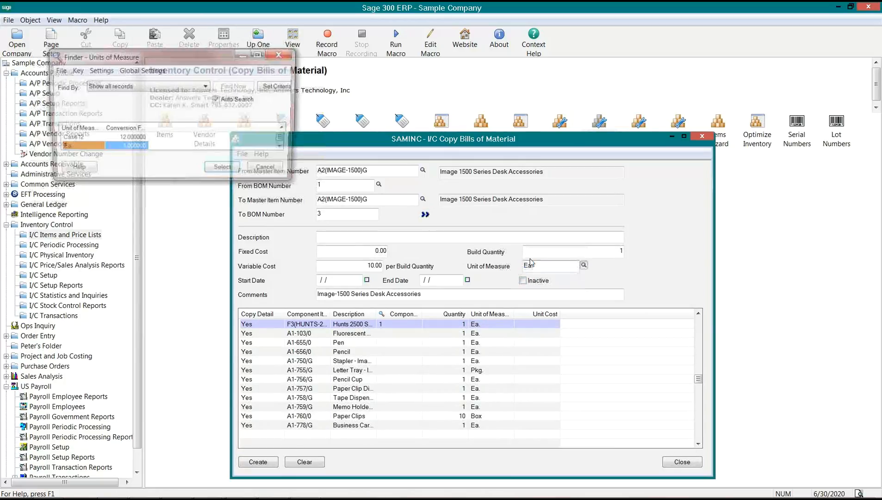
left_click(89, 140)
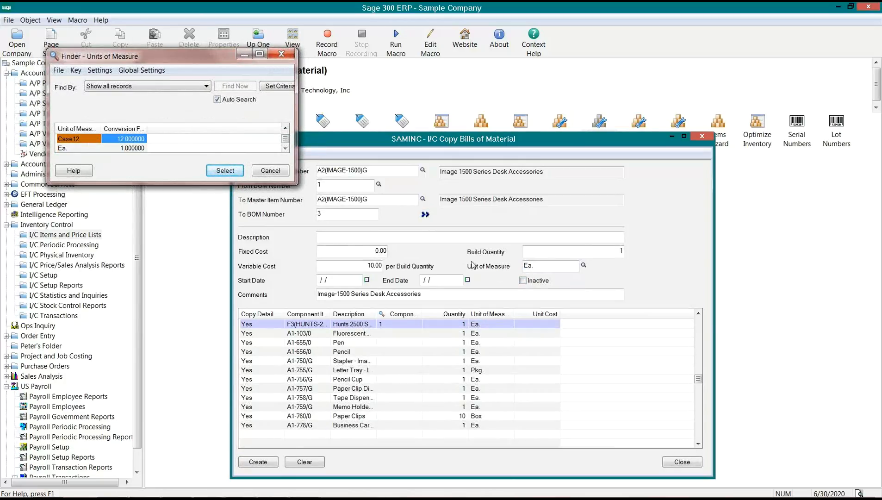
left_click(225, 170)
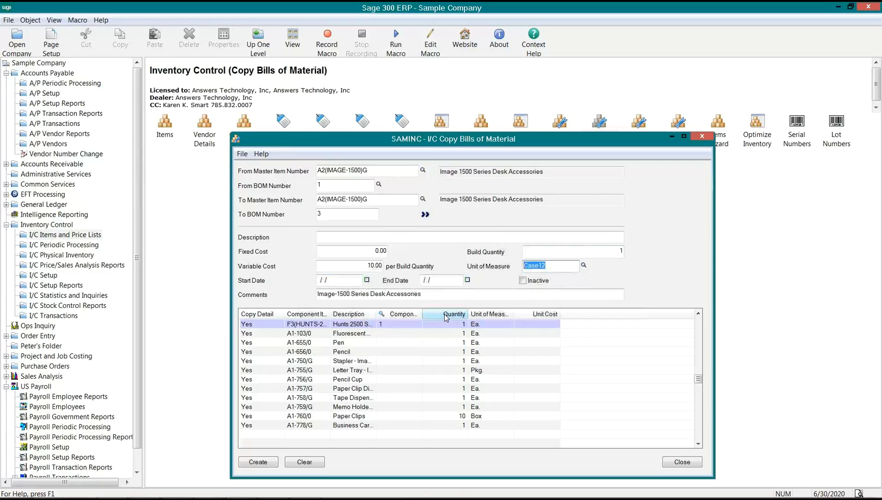
- Enter description 'I bilult this for case of 12', fixed cost 10, variable cost 100, and append '-build 12' to Comments
left_click(344, 237)
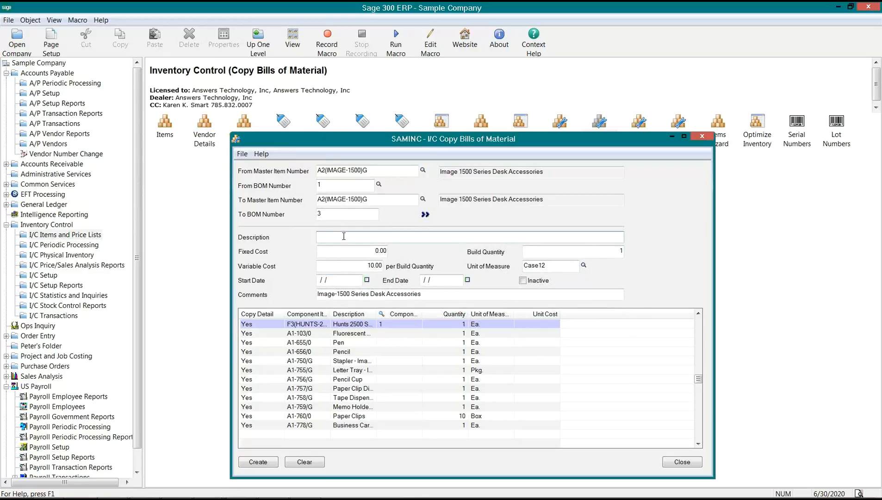
type("I bil")
type("ult this")
type(" for ca")
type("se of 12")
key("Tab")
type("10")
key("Tab")
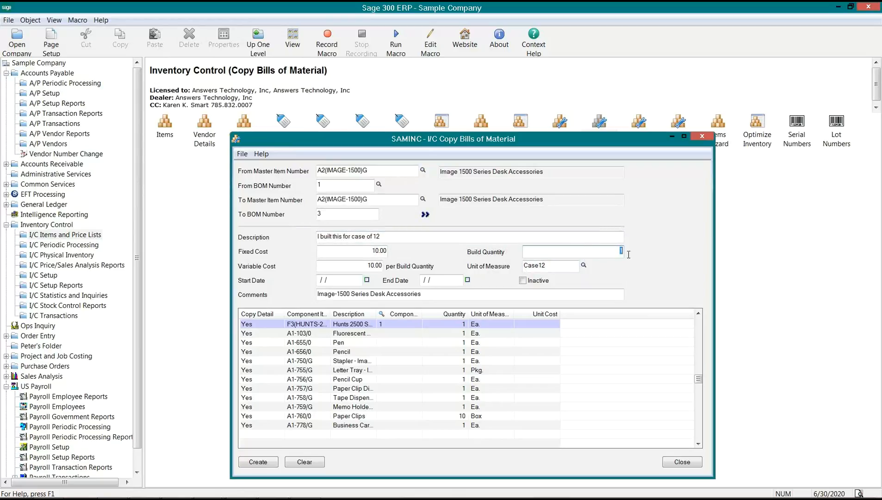
key("Tab")
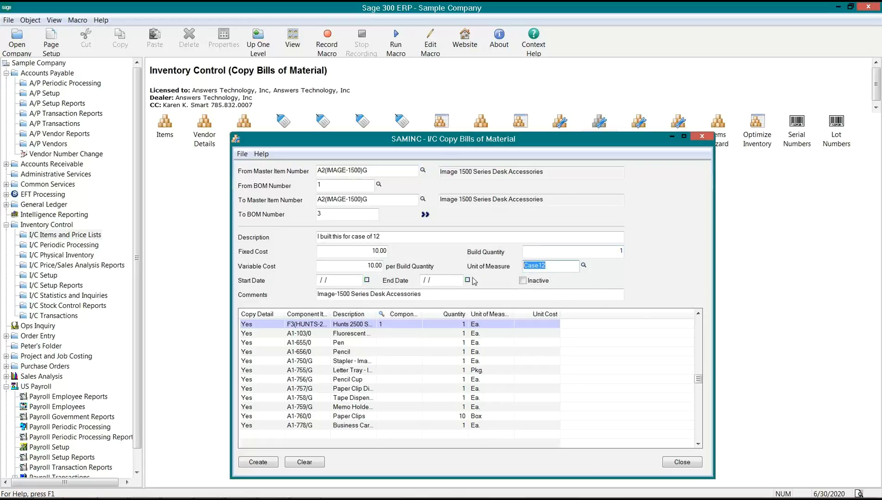
key("Tab")
type("100")
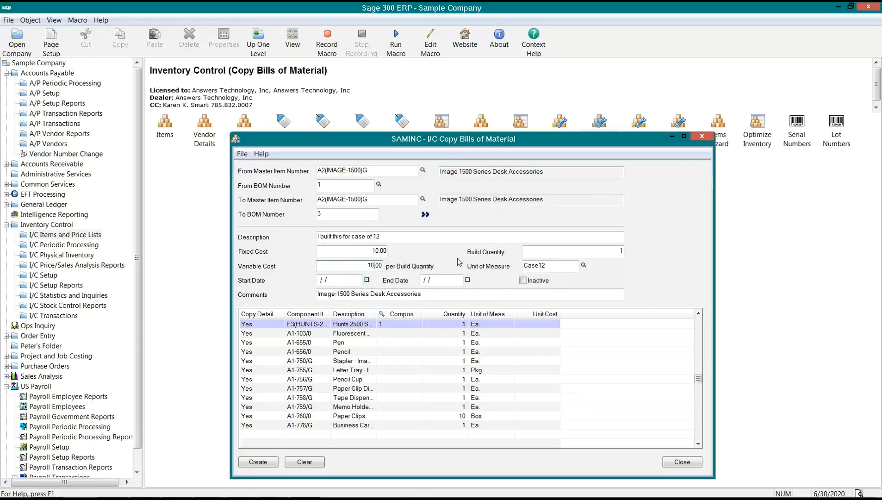
key("Tab")
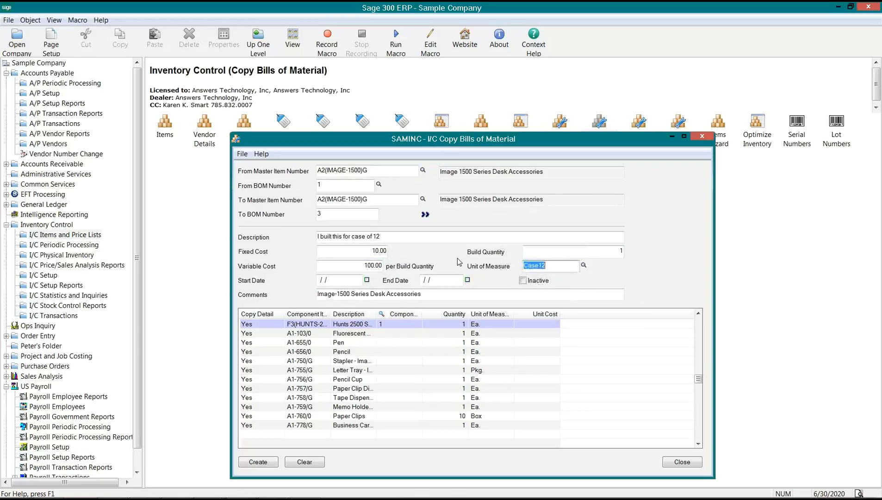
left_click(436, 294)
type("-")
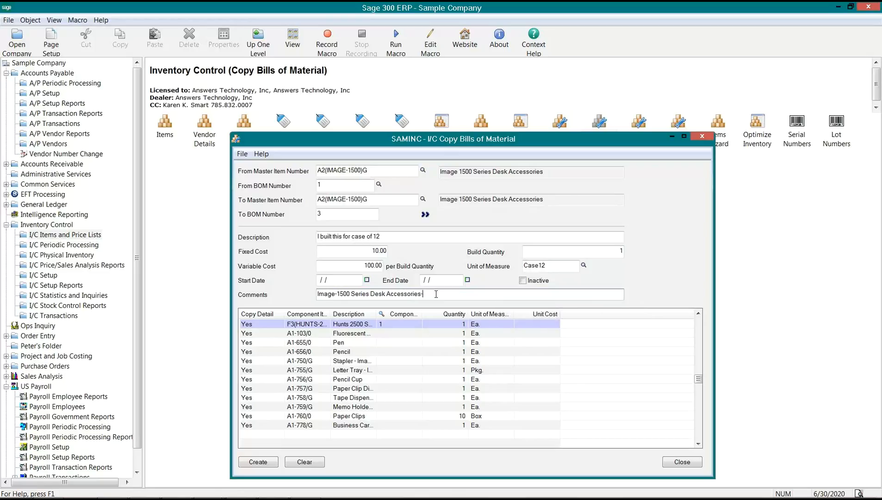
type("build 12")
- Inspect the F3 and Fluorescent components, trying build quantity 12 before restoring it to 1
left_click(436, 325)
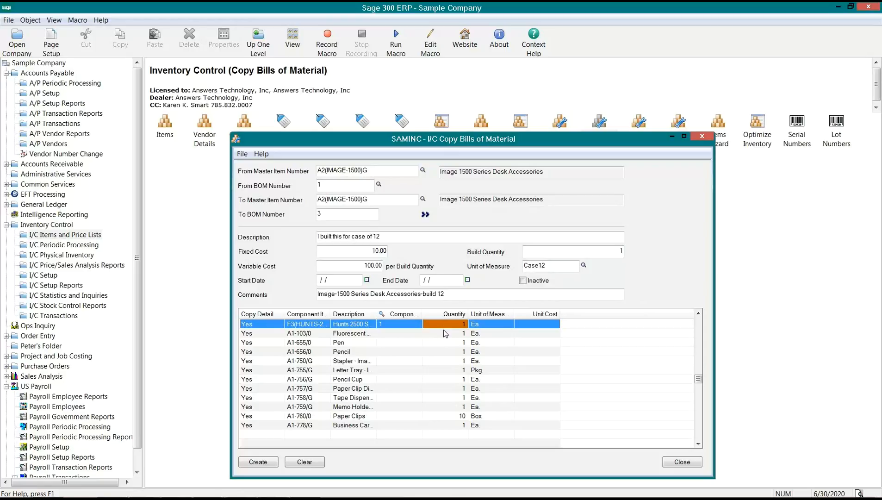
left_click(443, 332)
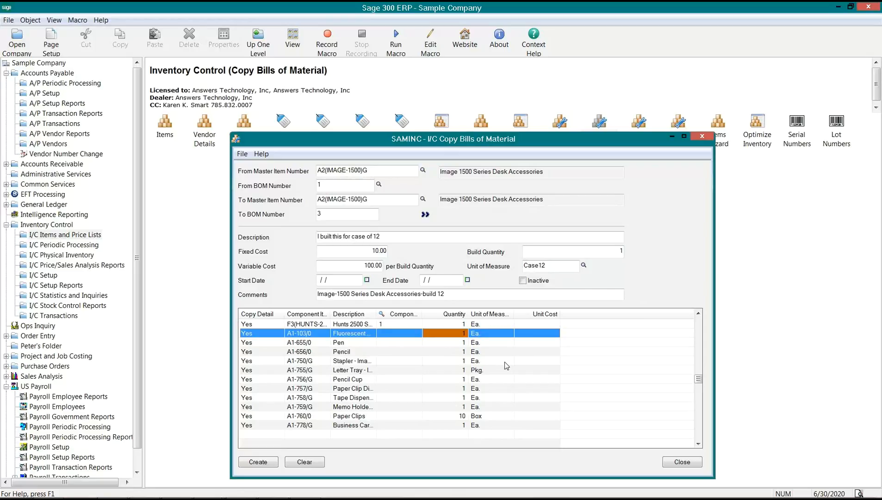
left_click(603, 253)
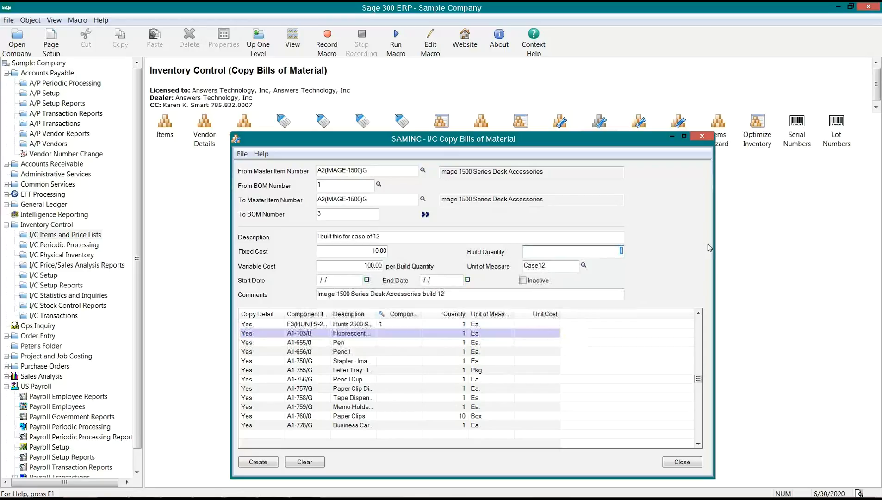
type("2")
key("Tab")
key("Tab")
key("Tab")
left_click_drag(615, 254, 630, 255)
type("1")
key("Tab")
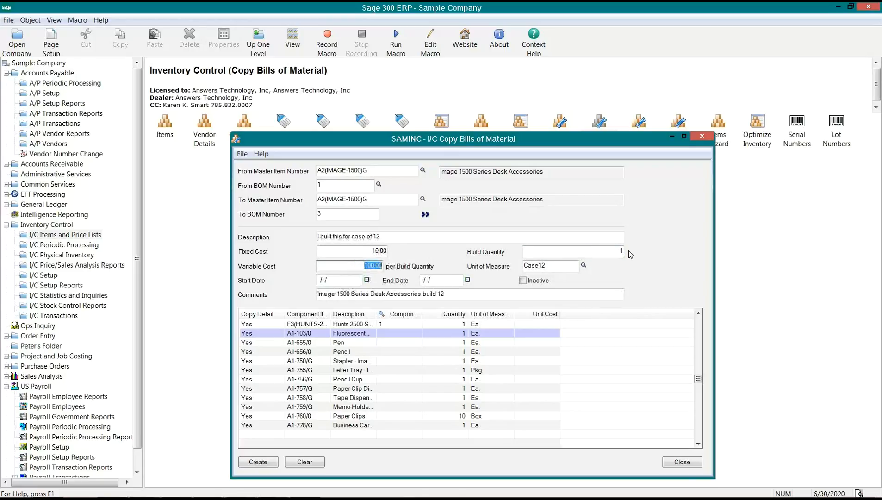
left_click(444, 333)
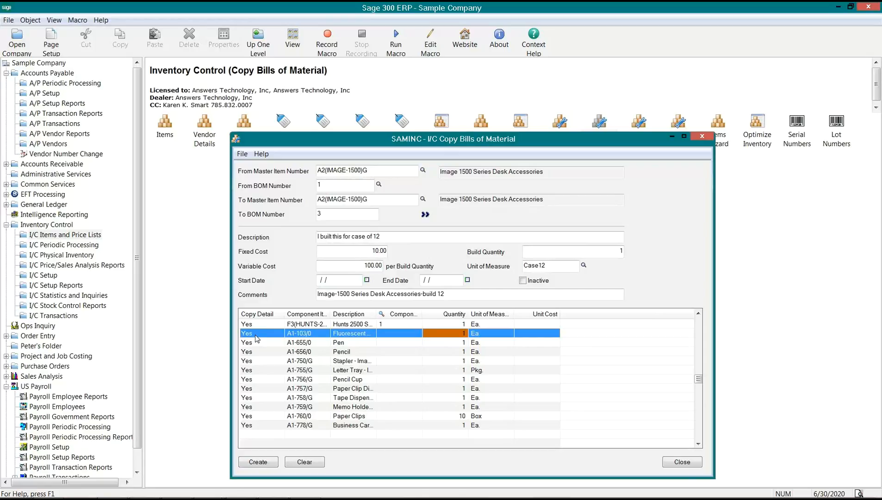
- Widen the Description column and set Copy Detail to No for Pencil and Pencil Cup only
left_click_drag(376, 314, 432, 314)
left_click(293, 364)
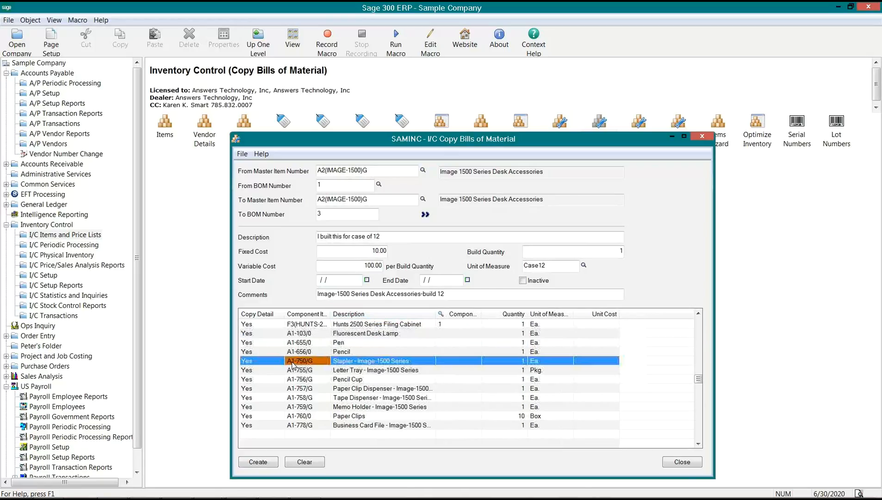
double_click(267, 364)
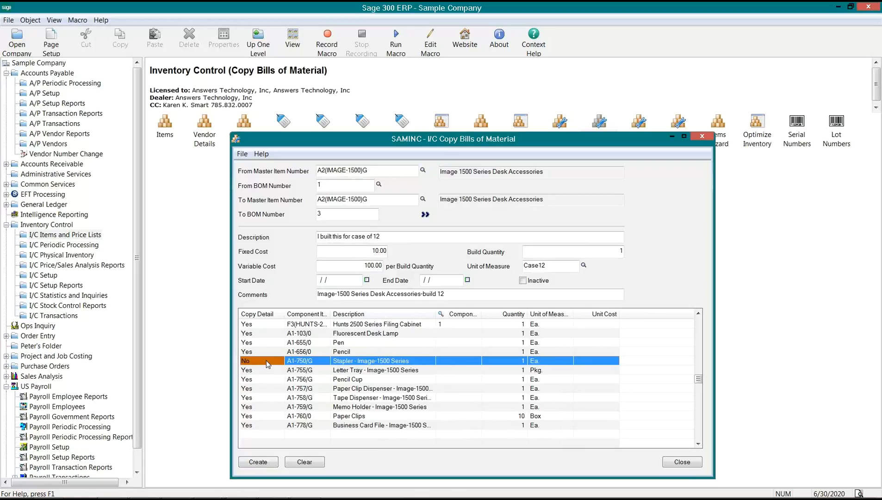
double_click(273, 379)
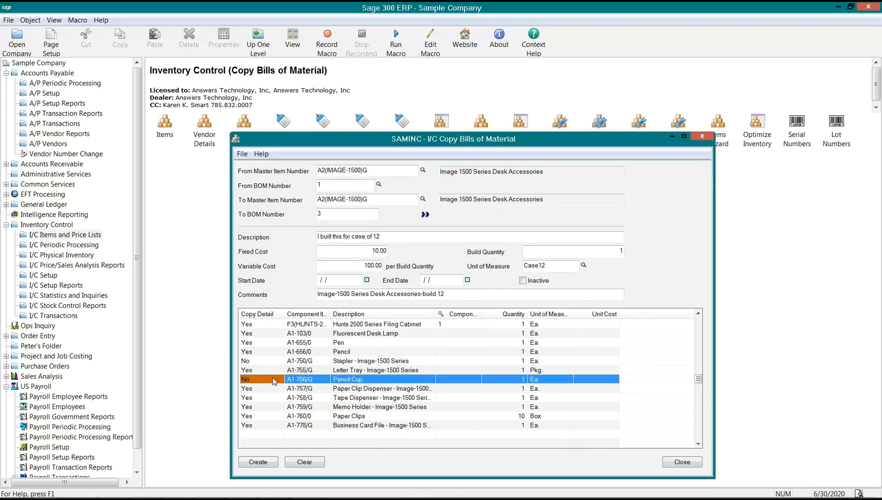
double_click(258, 353)
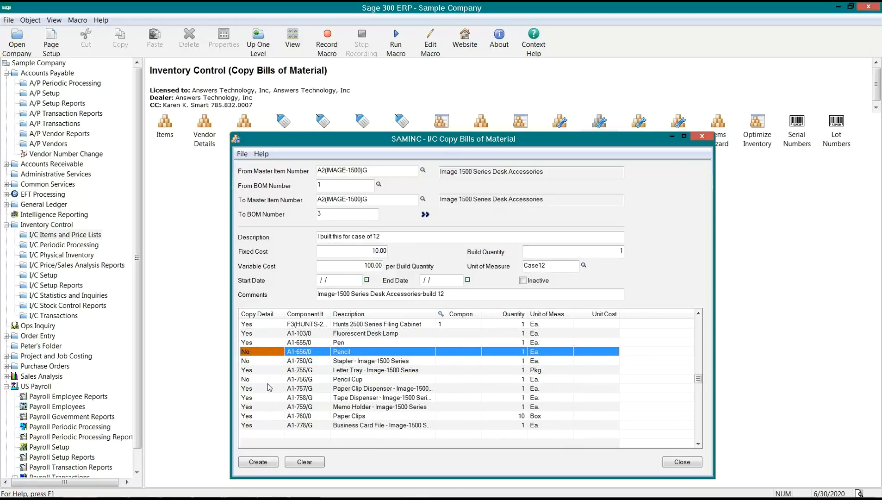
double_click(257, 388)
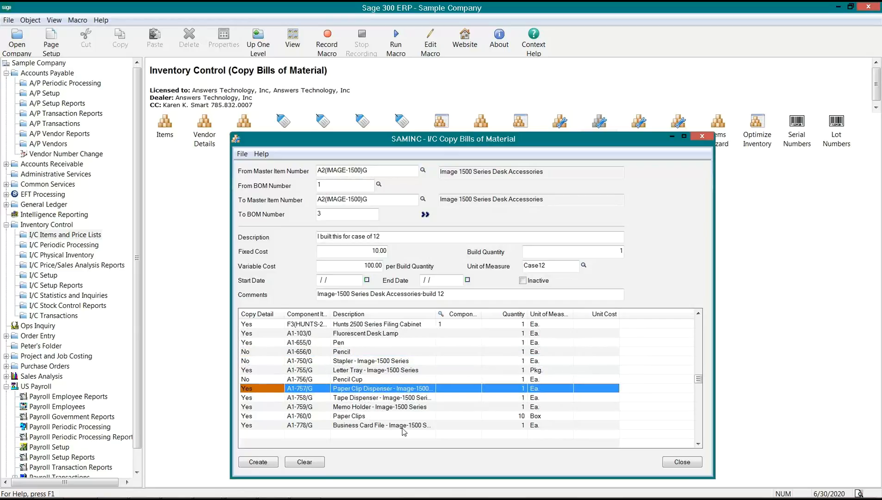
left_click(250, 353)
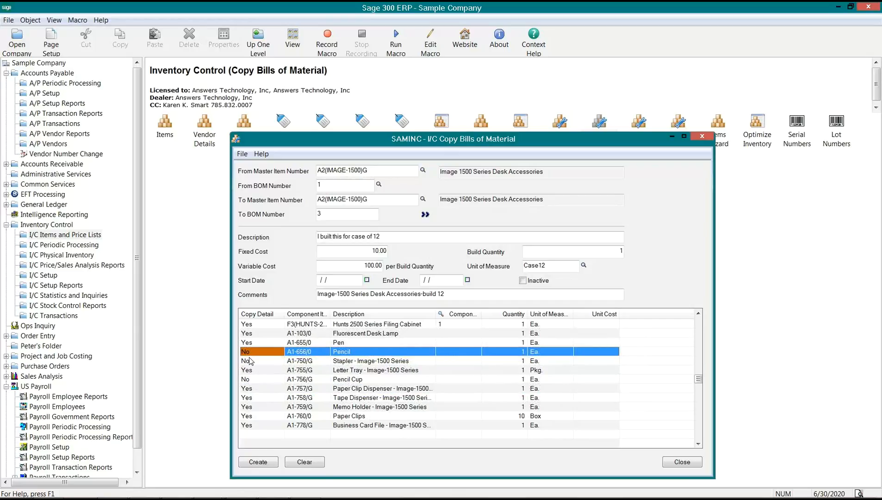
left_click(249, 361)
double_click(249, 361)
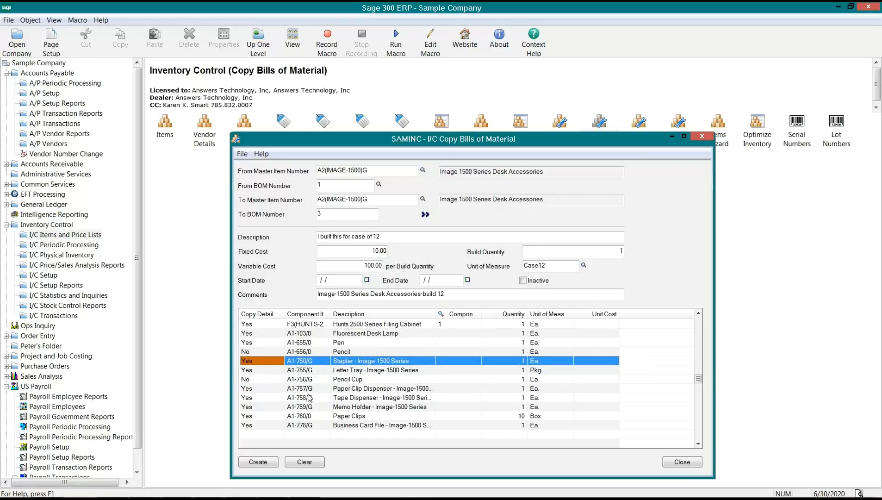
left_click(264, 380)
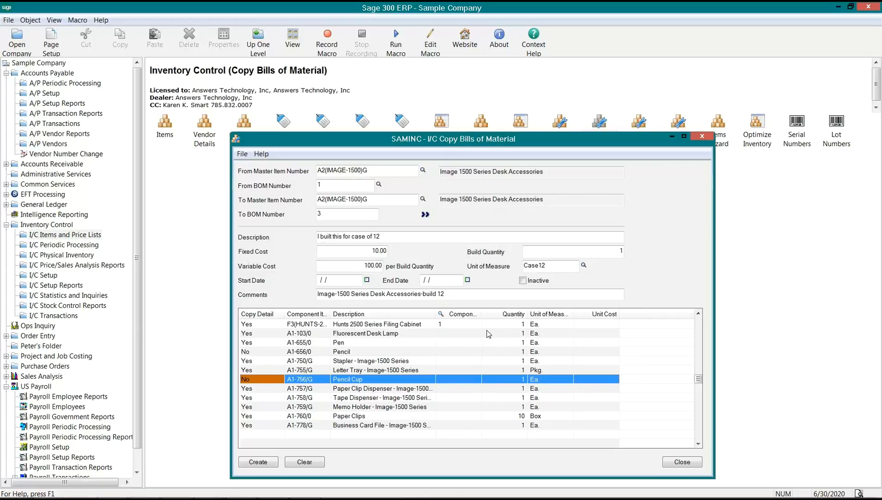
left_click(277, 426)
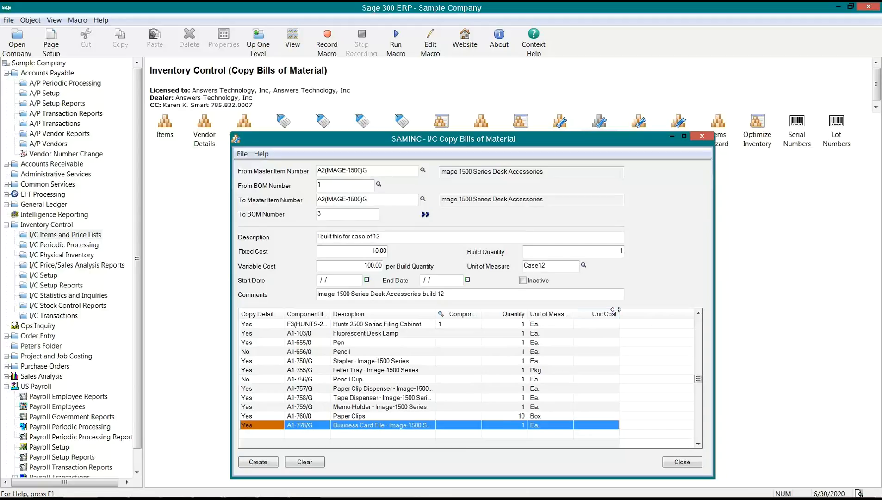
- Create BOM 3 as a copy of BOM 1 and dismiss the confirmation message
left_click(598, 324)
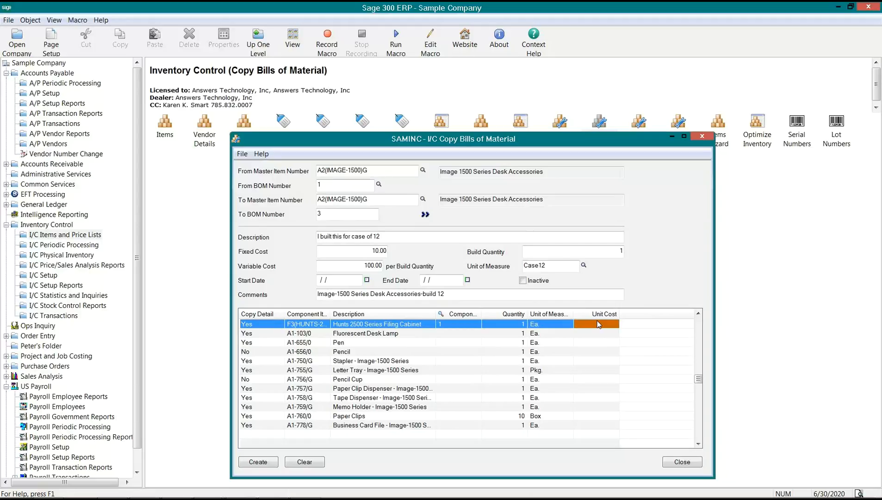
left_click(510, 328)
left_click(512, 333)
key("Down")
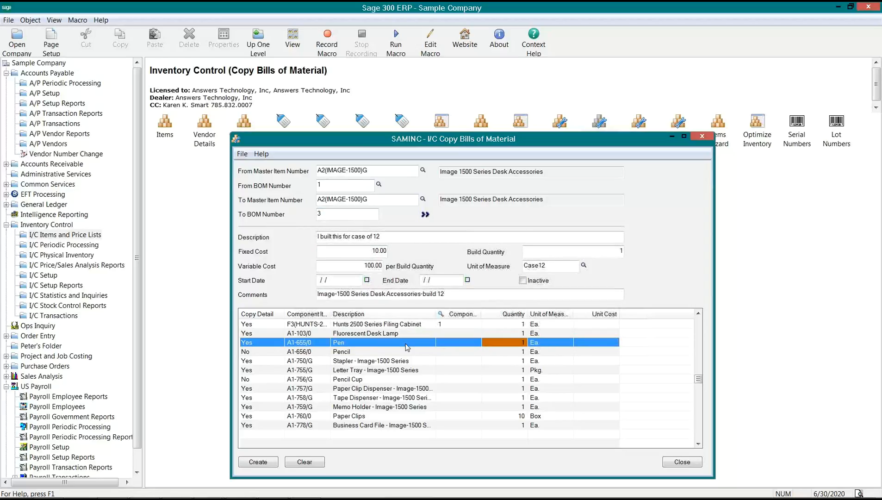
left_click(265, 464)
left_click(266, 463)
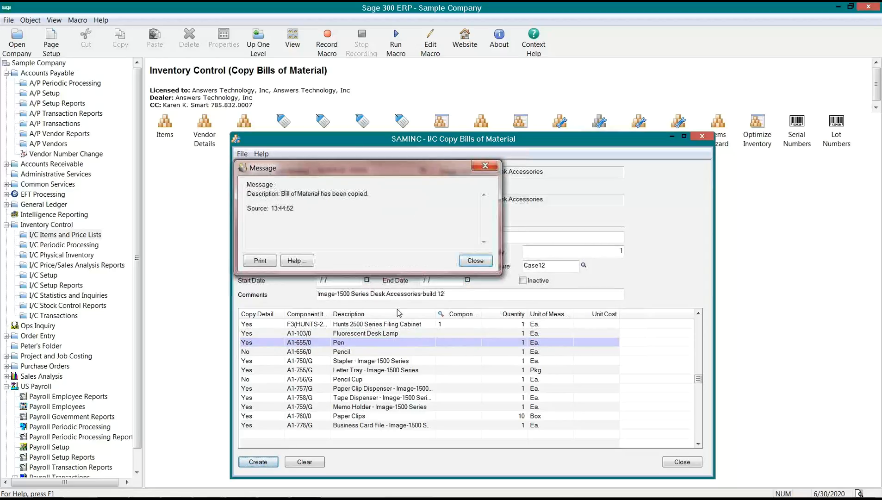
left_click(474, 261)
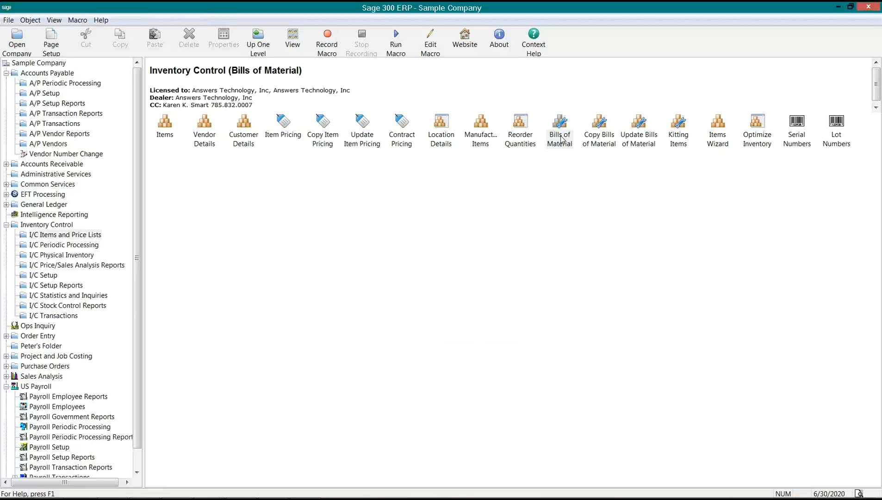
- Load BOM 3 of master item A2(IMAGE-1500)G in Bills of Material
double_click(561, 137)
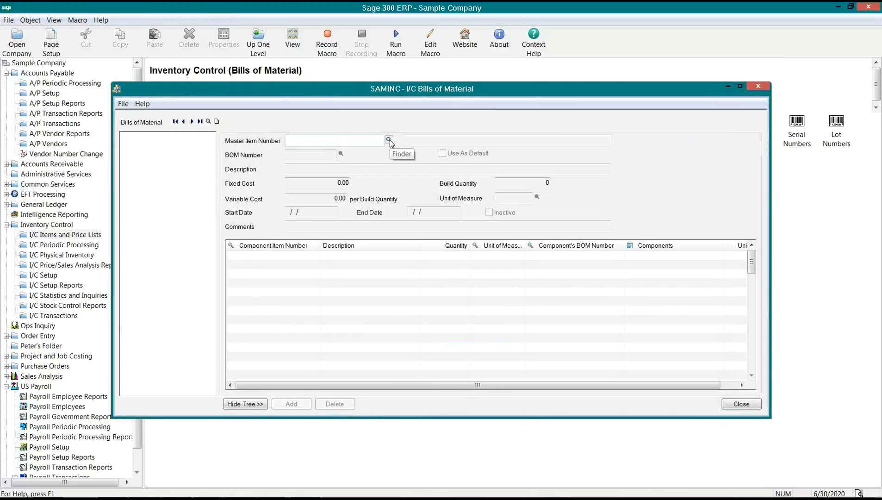
type("A2(IMAGE-1500)G")
key("Tab")
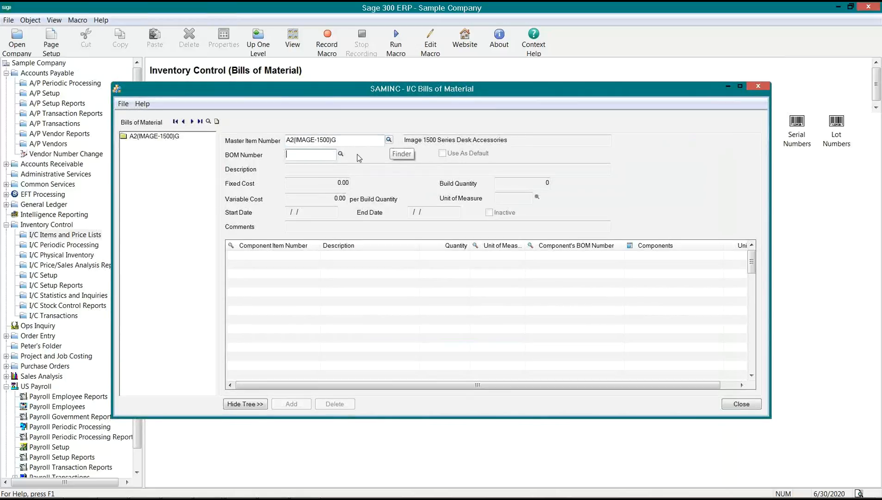
type("3")
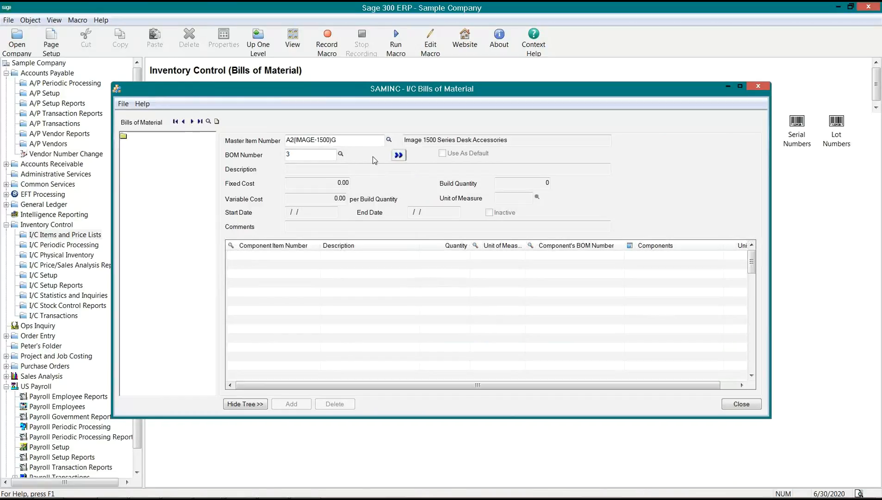
left_click(398, 155)
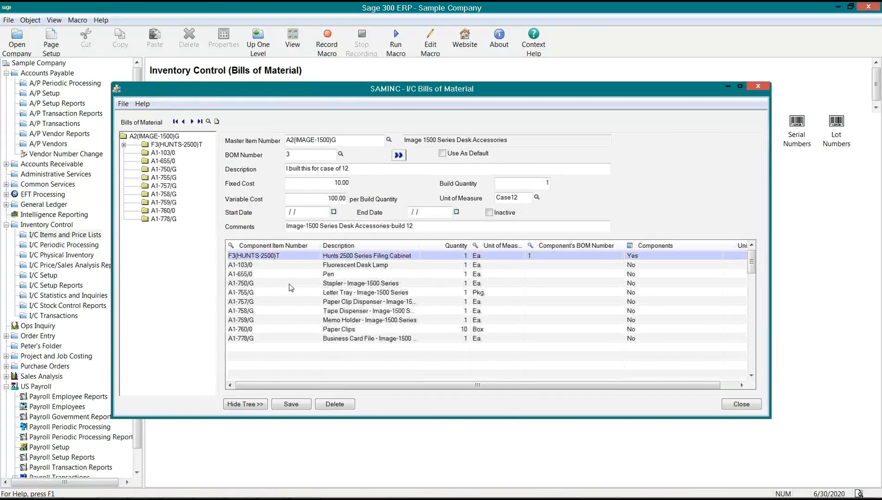
left_click(289, 284)
- Set quantity 12 for the filing cabinet, desk lamp and Pen lines
left_click(454, 257)
left_click(454, 258)
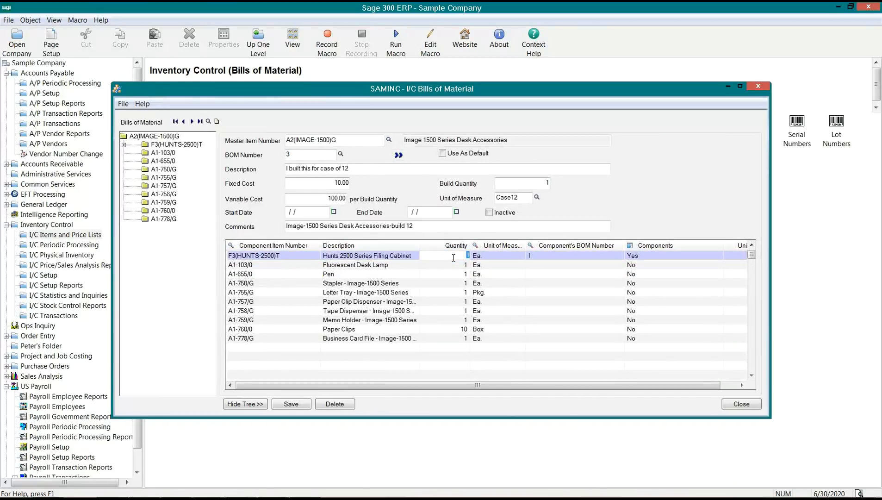
type("12")
key("Tab")
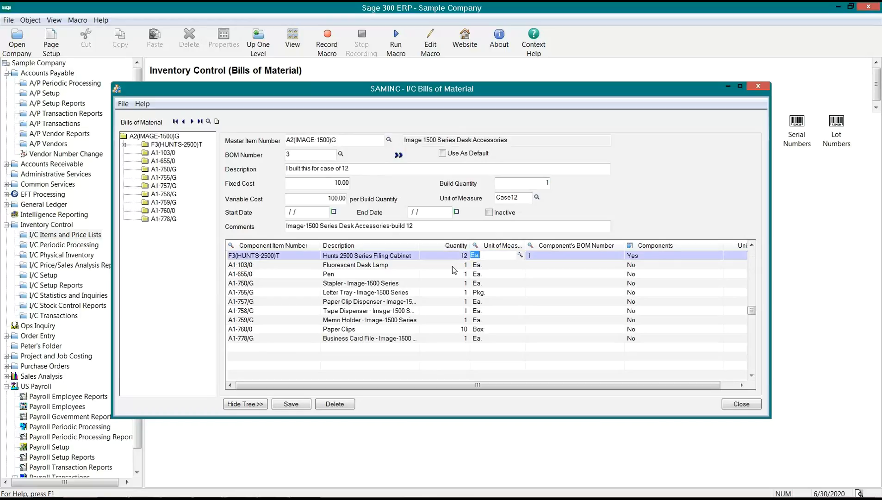
left_click(453, 266)
left_click(452, 266)
type("12")
left_click(457, 276)
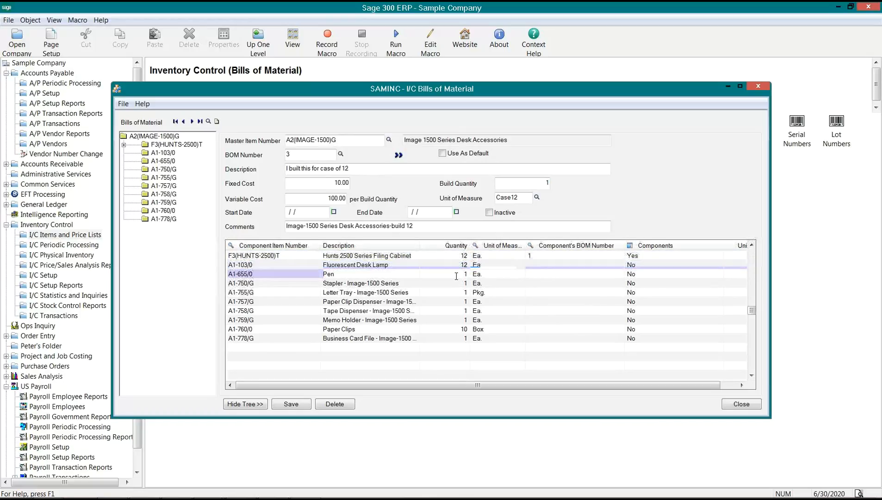
left_click(456, 276)
type("12")
key("Down")
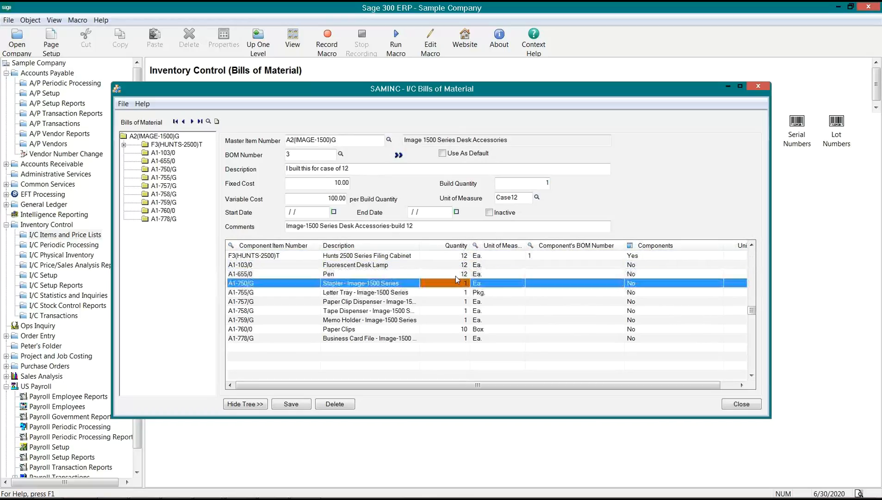
- Set the remaining lines through Business Card File to 12, with Paper Clips at 120
type("12")
key("Down")
type("12")
key("Down")
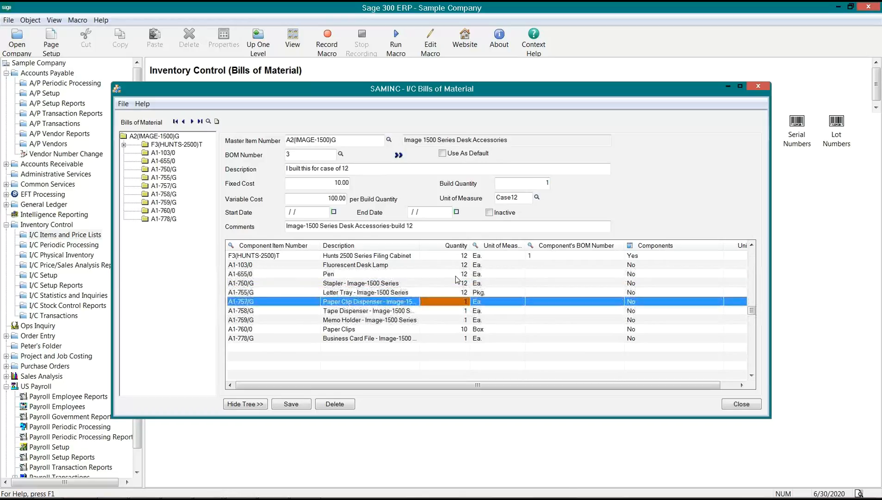
type("12")
key("Down")
type("12")
key("Down")
type("12")
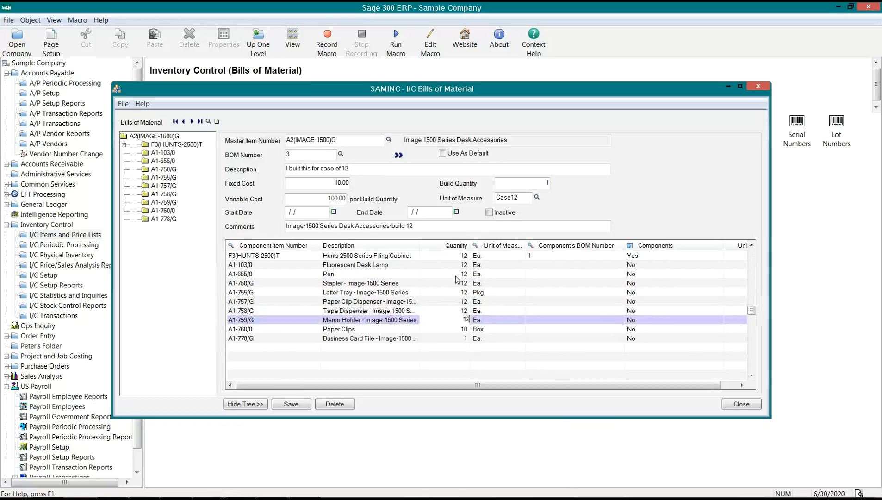
key("Down")
type("120")
key("Down")
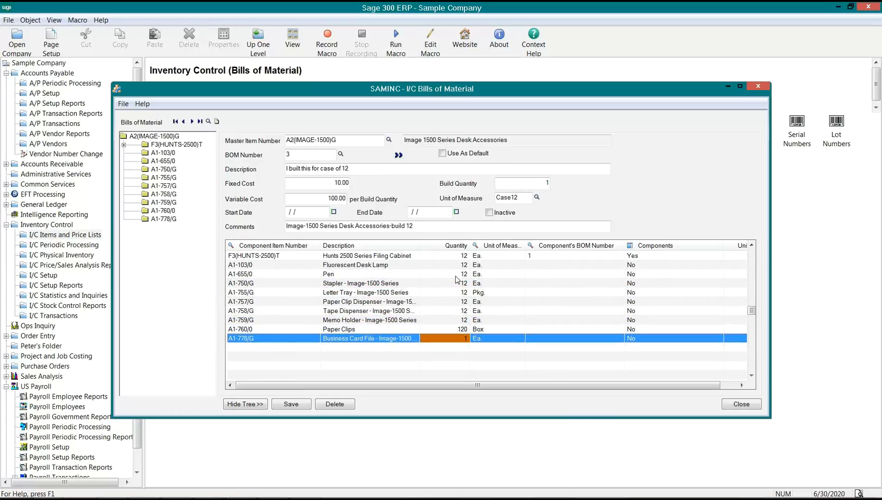
type("12")
left_click(557, 323)
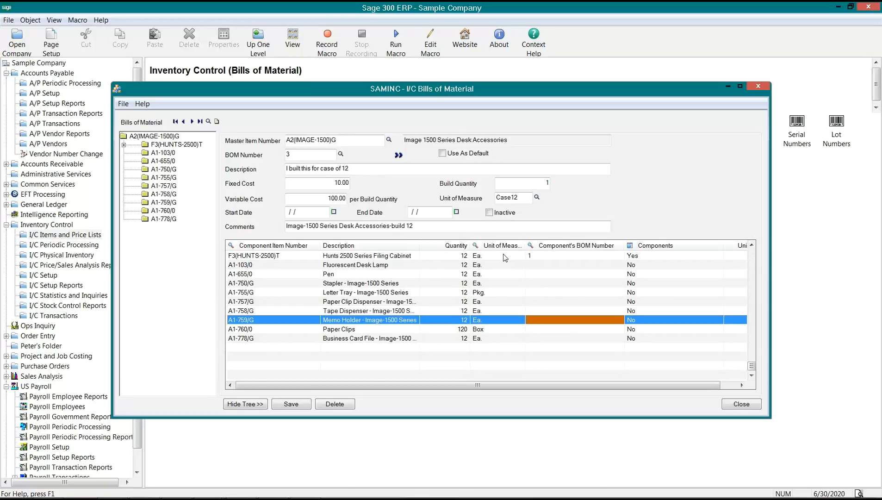
- Insert Halogen Desk Light A1-310/0 and delete the Fluorescent Desk Lamp A1-103/0 line
left_click(265, 266)
key("Insert")
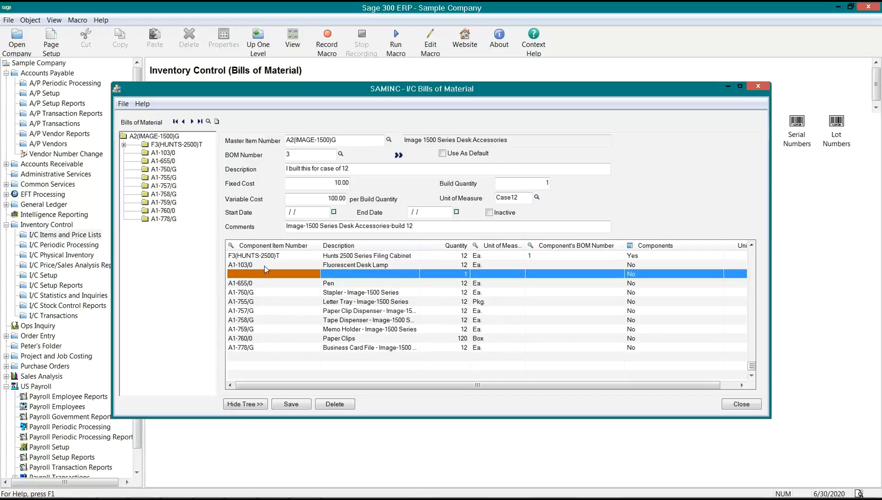
key("F5")
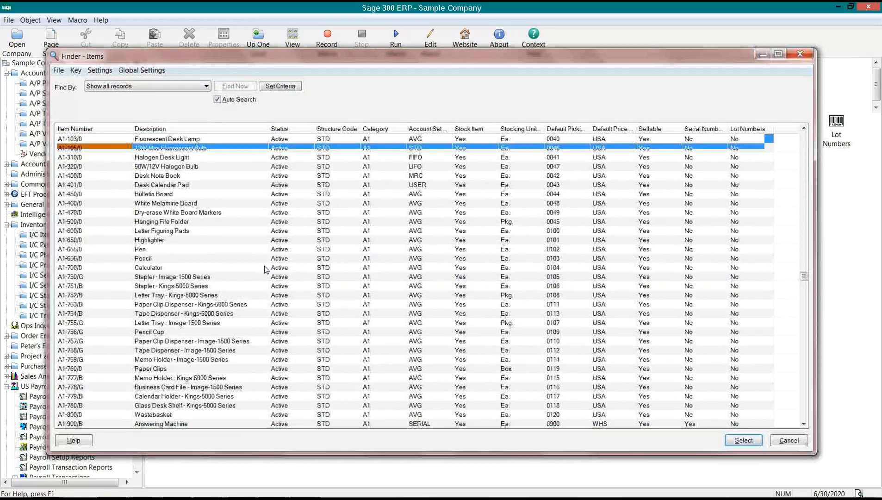
key("Down")
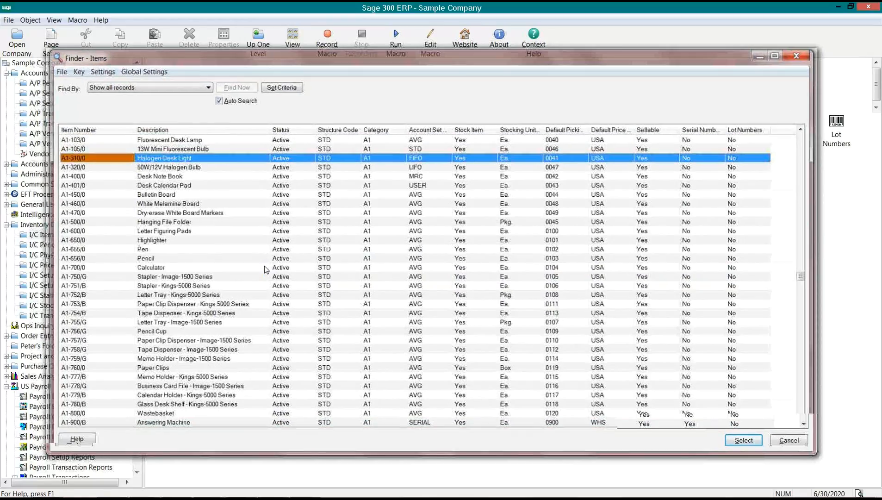
key("Return")
left_click(341, 266)
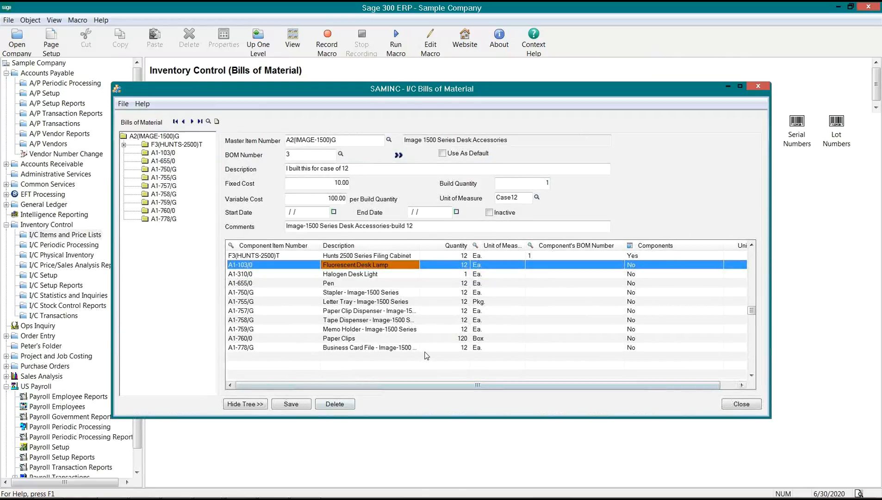
key("Delete")
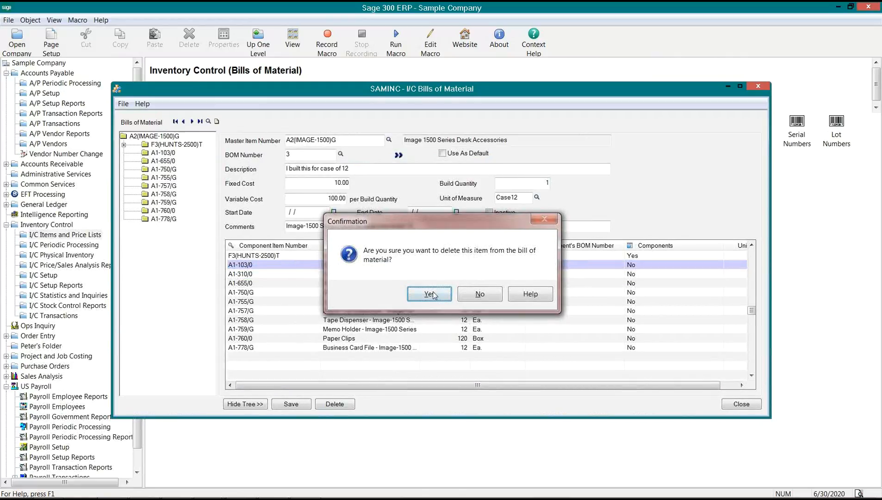
left_click(430, 295)
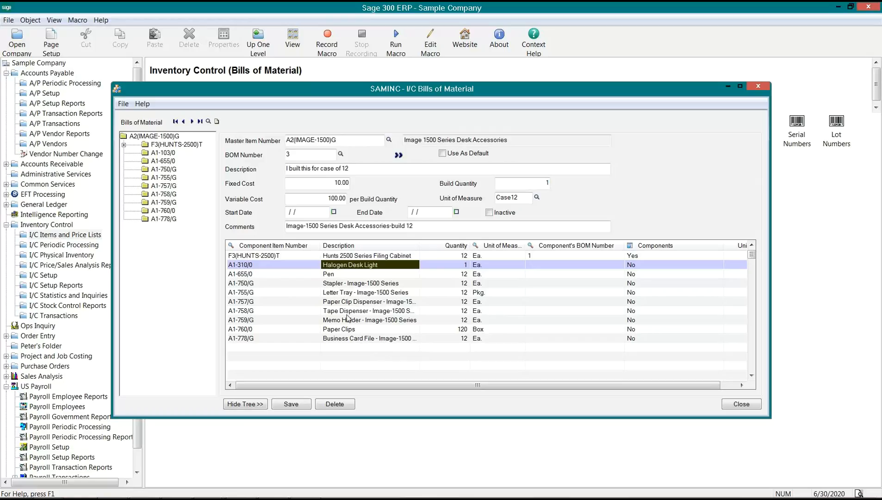
- Review the filing cabinet's own bill of material and its six sub-components, then close it
left_click(282, 255)
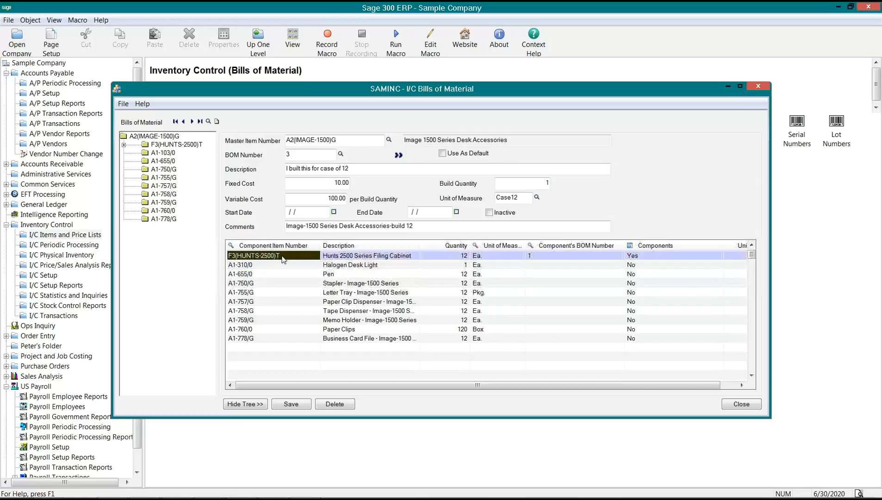
left_click(384, 256)
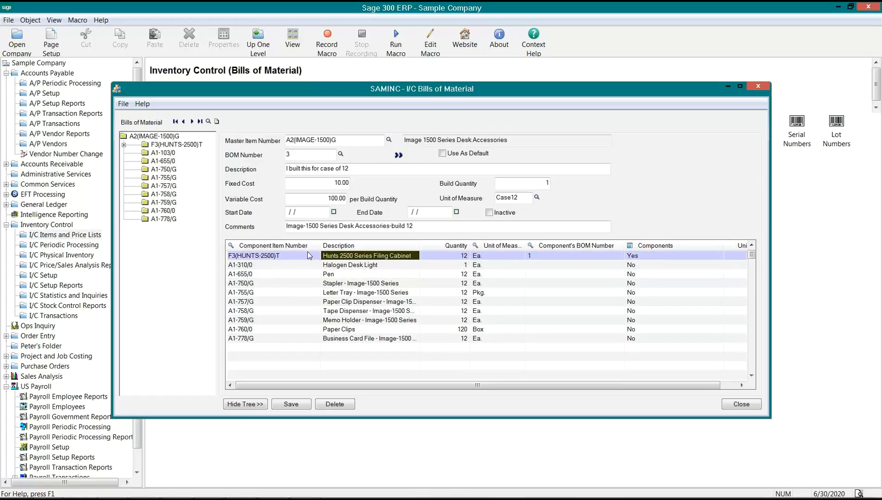
left_click(278, 258)
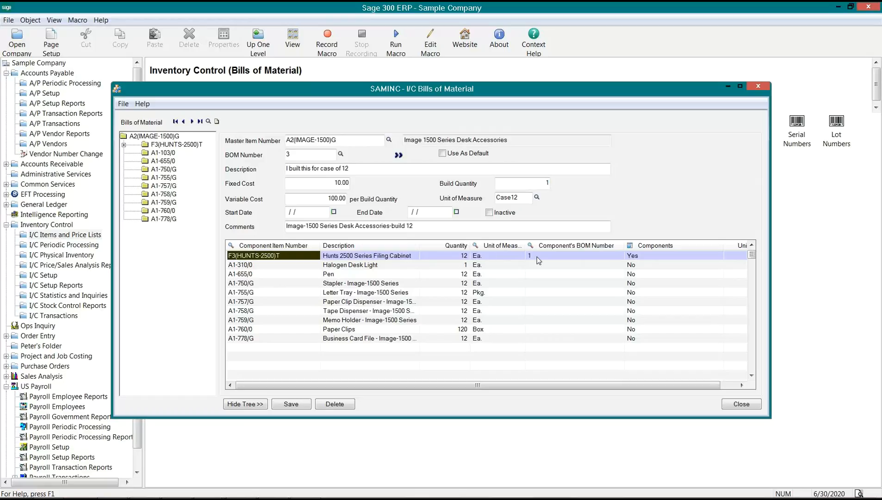
left_click(293, 256)
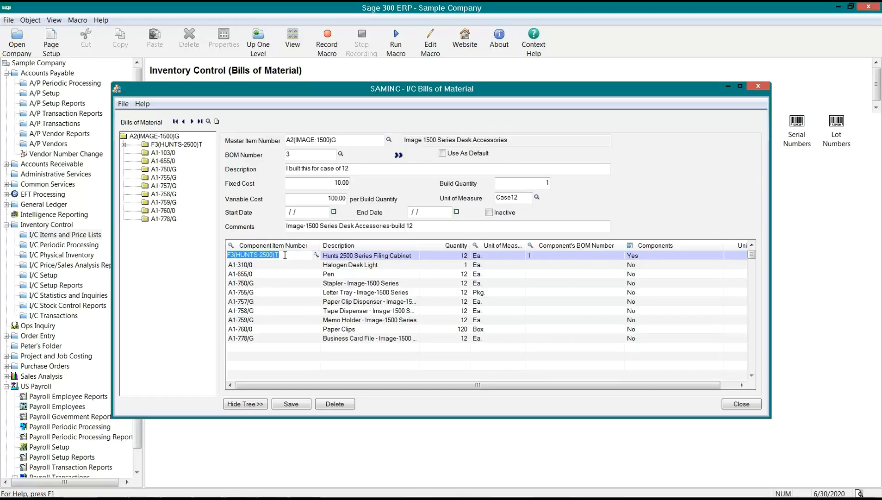
double_click(156, 145)
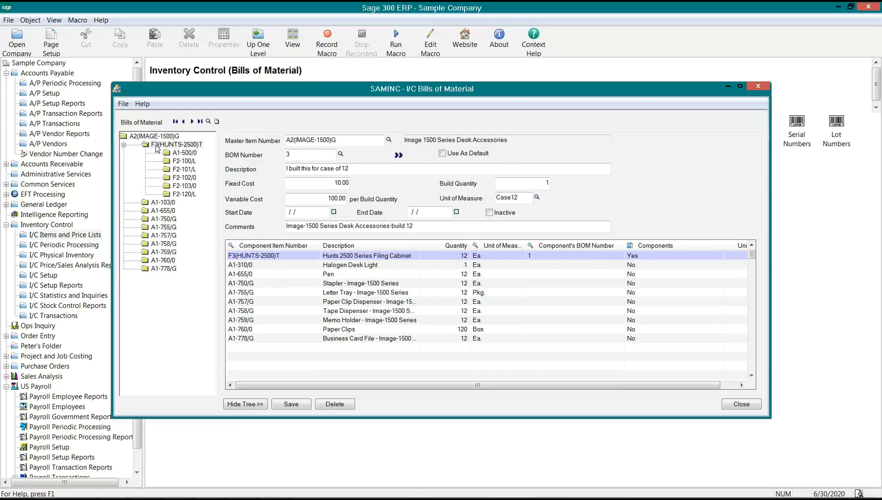
double_click(157, 145)
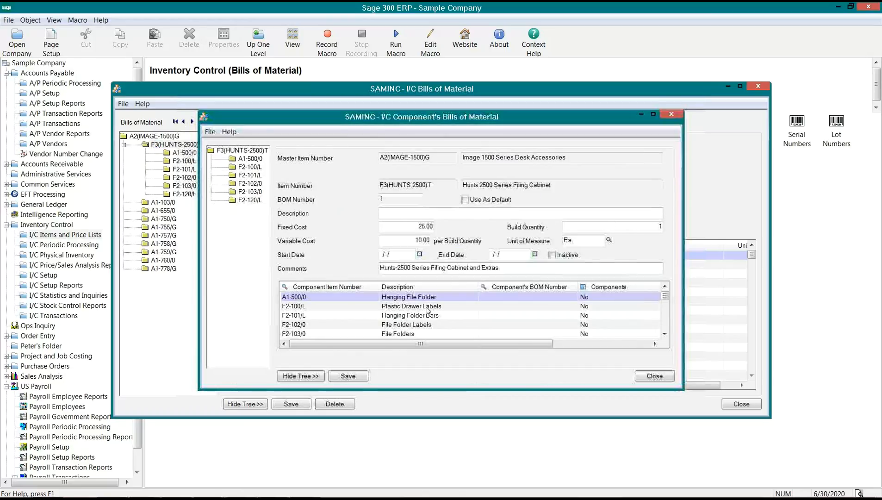
left_click(428, 309)
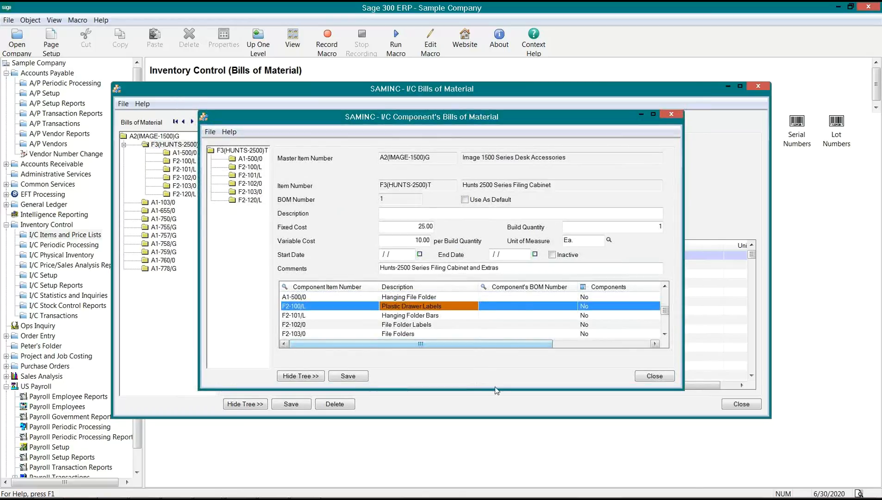
left_click_drag(496, 390, 507, 427)
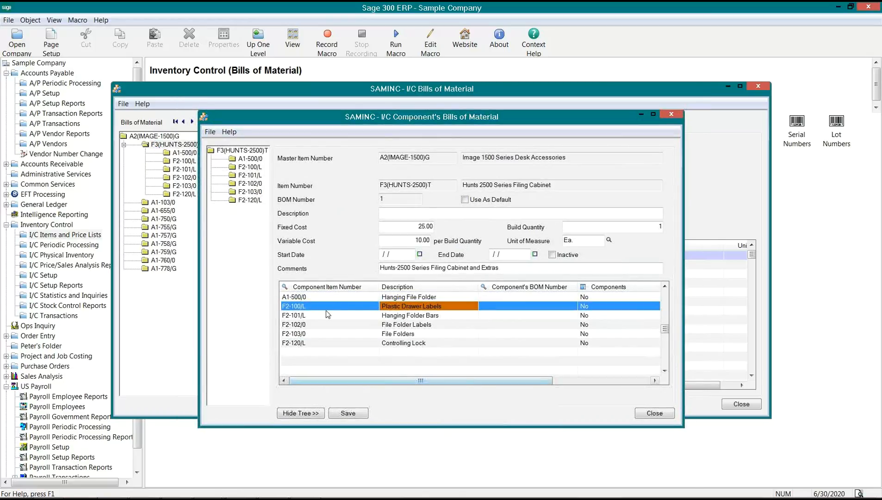
left_click(423, 318)
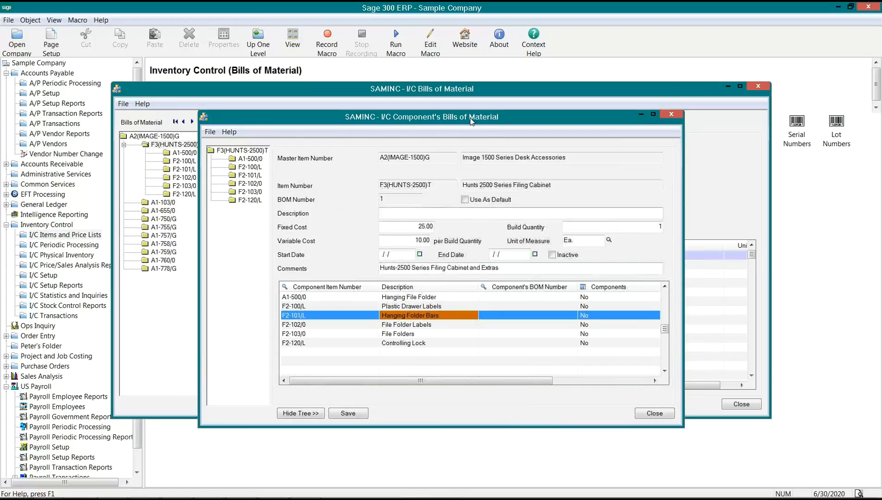
left_click_drag(471, 122, 601, 168)
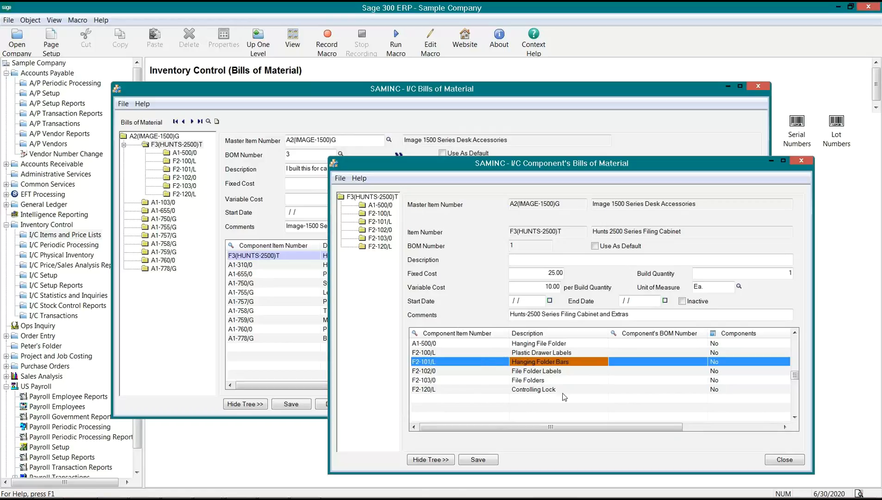
left_click(485, 363)
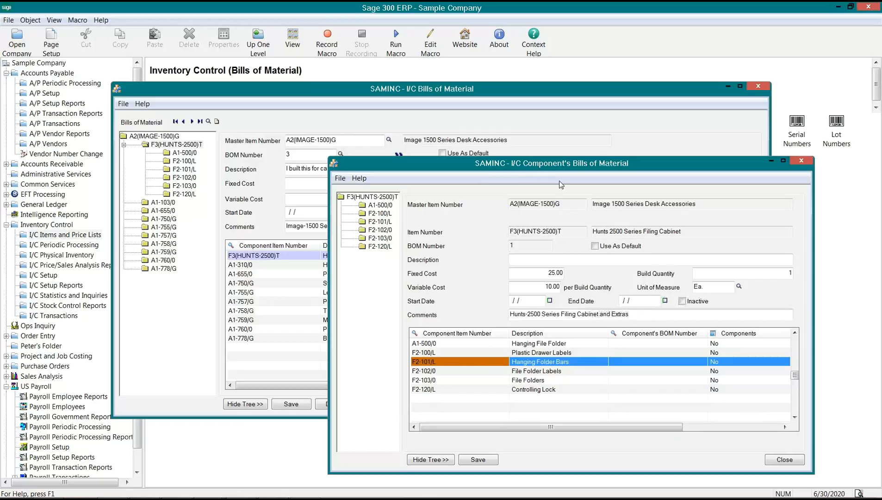
left_click(782, 460)
- Save the Image 1500 BOM, review the F3(HUNTS-2500)T component bill, then close Bills of Material
left_click(291, 403)
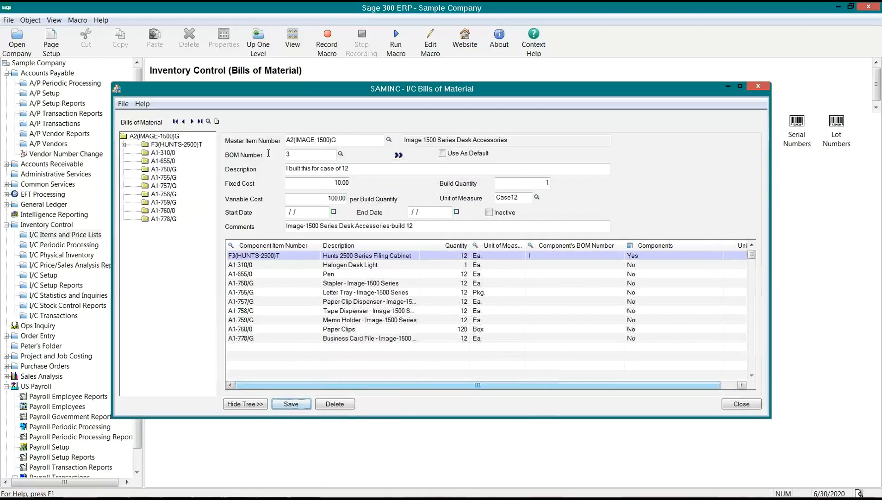
left_click(163, 145)
double_click(163, 144)
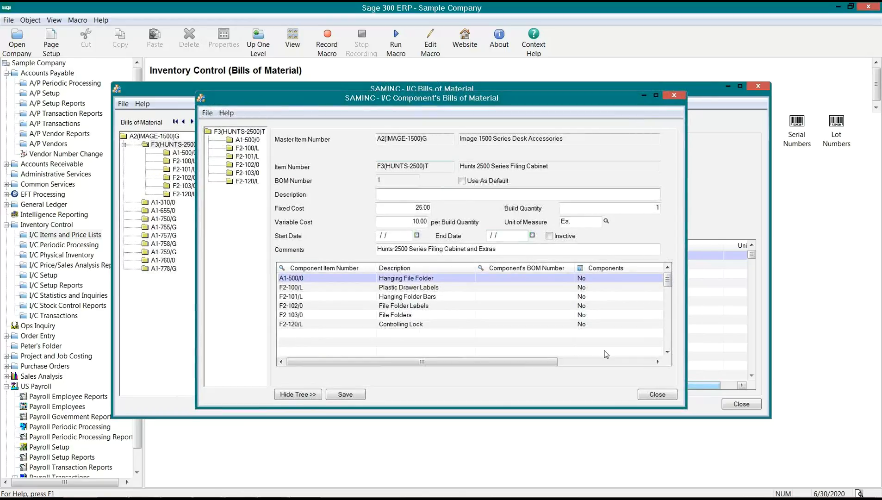
left_click(654, 395)
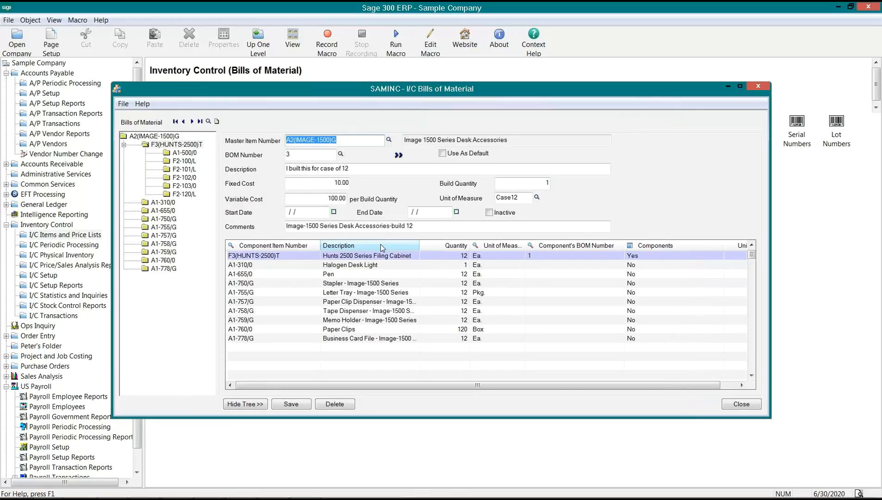
left_click(375, 256)
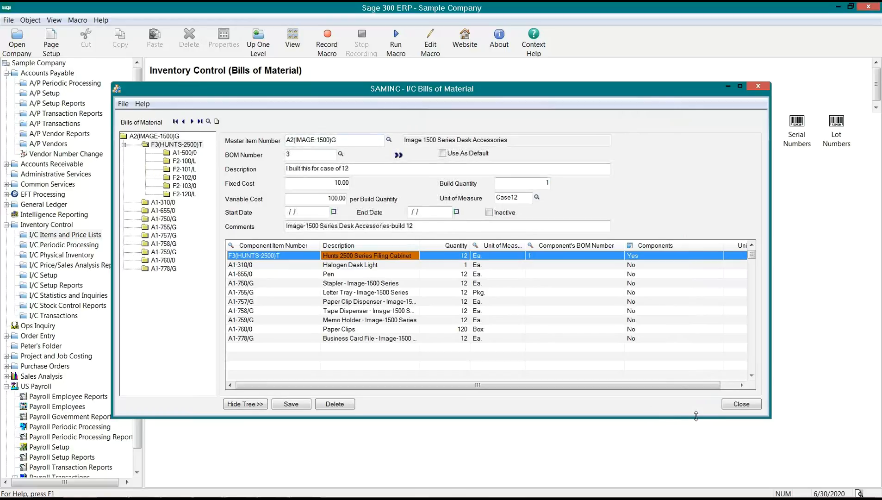
left_click(757, 405)
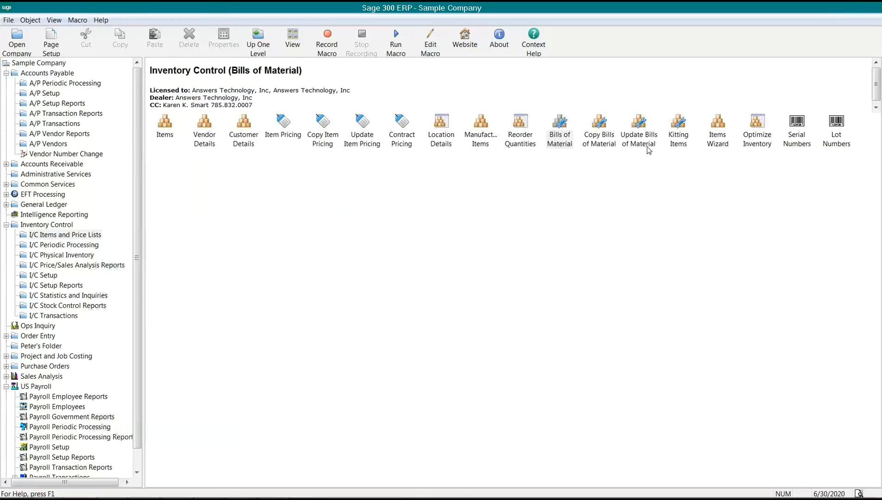
- Open Update Bills of Material and set it to update Cost, type Fixed Cost
left_click(644, 140)
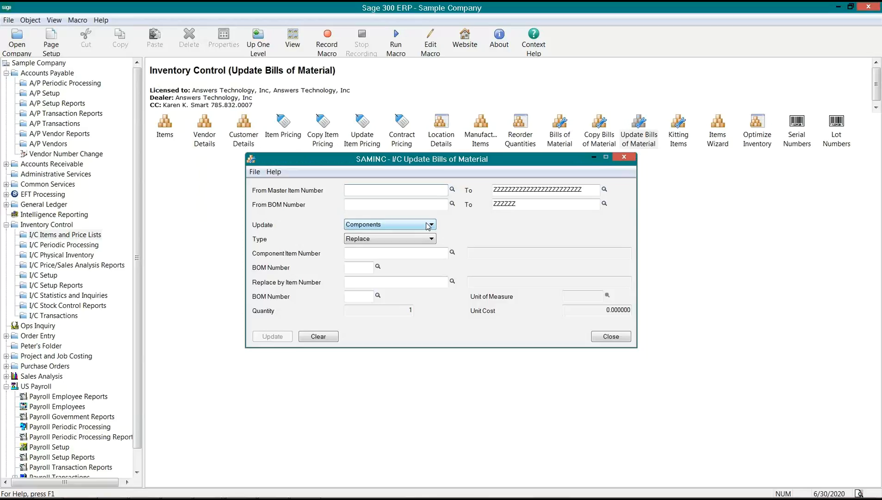
left_click(423, 239)
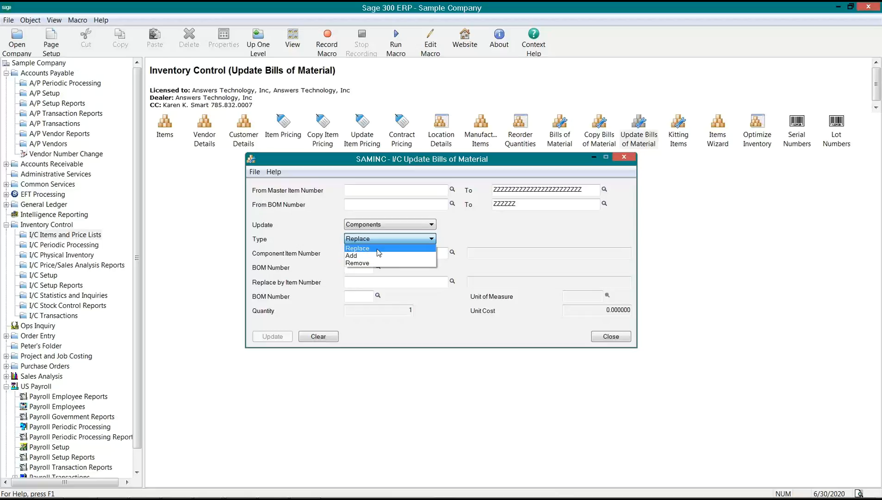
left_click(490, 228)
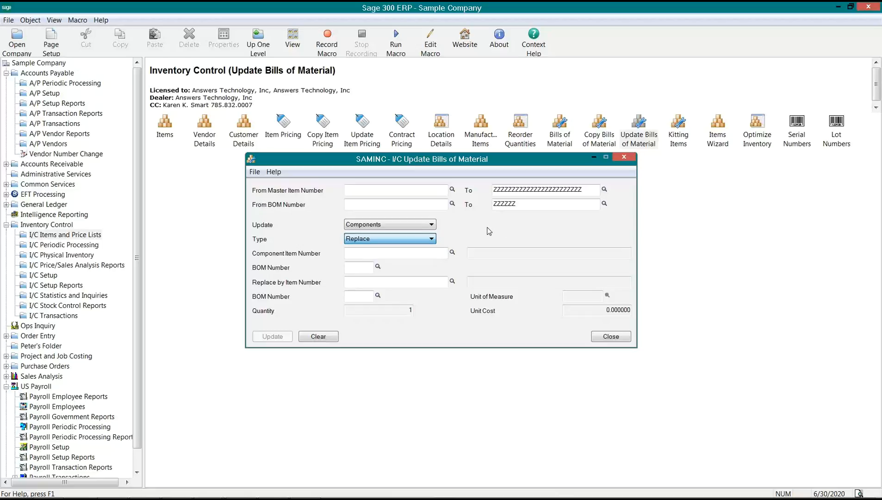
left_click(432, 224)
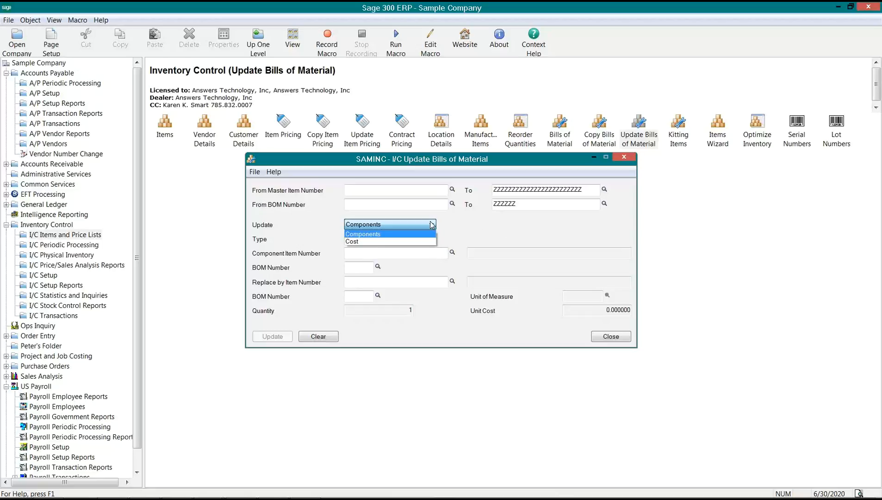
left_click(360, 241)
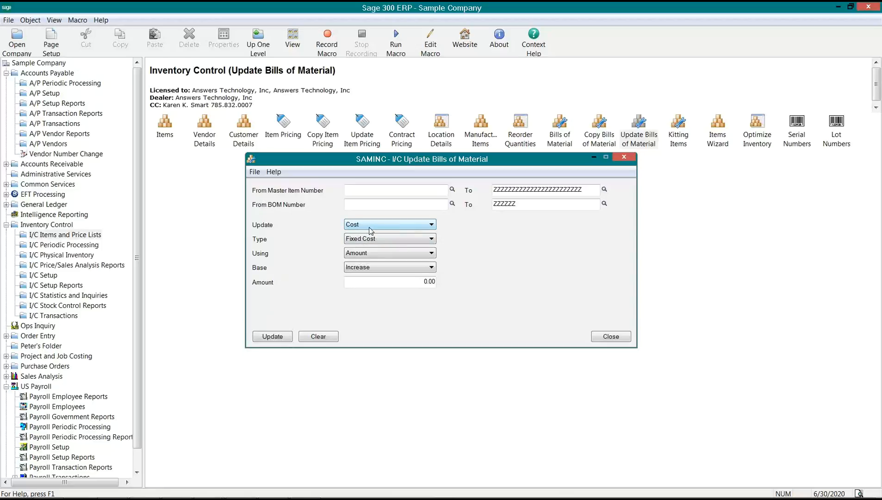
left_click(369, 239)
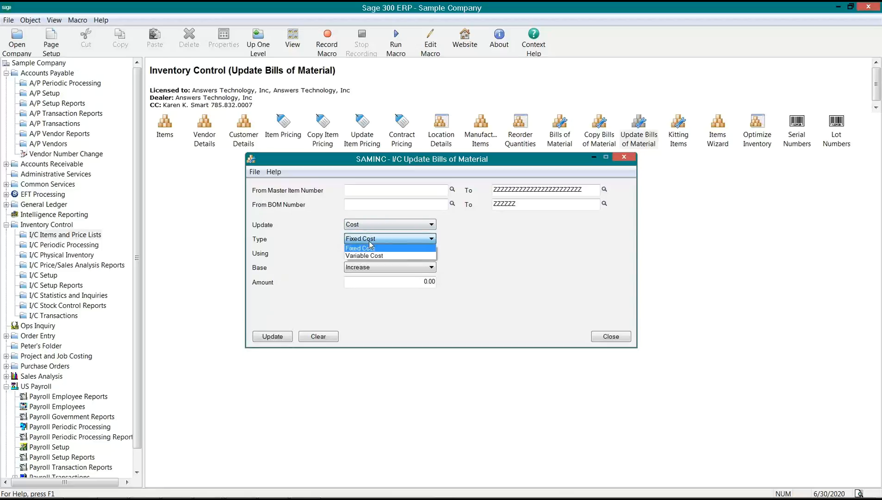
left_click(373, 249)
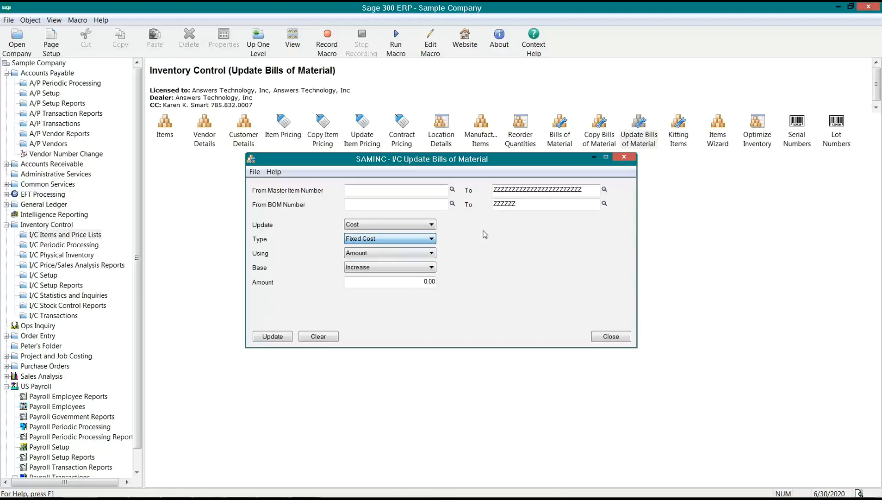
left_click(382, 227)
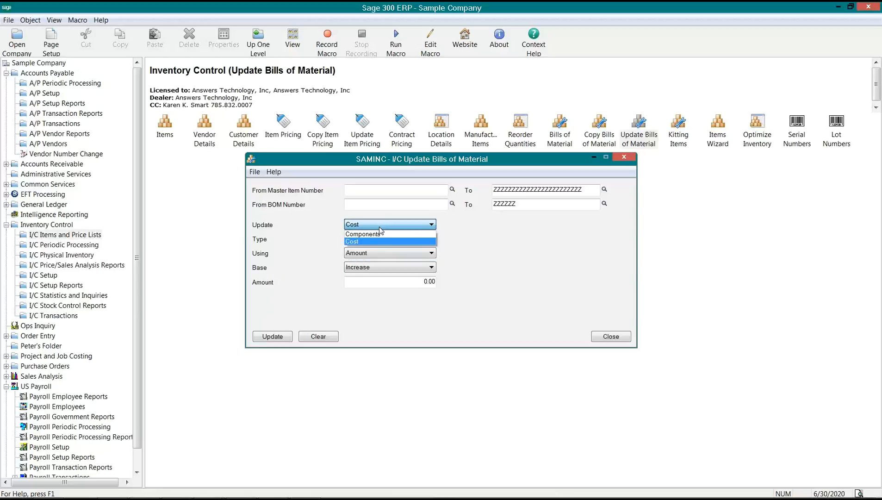
left_click(371, 241)
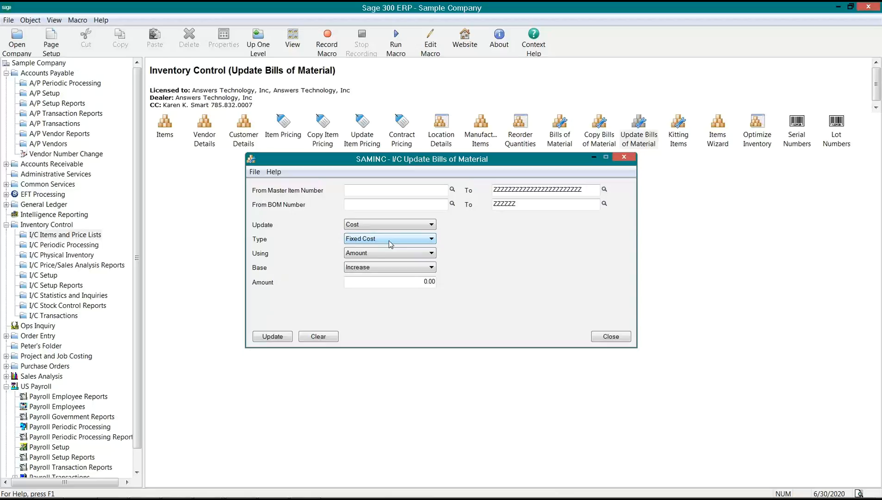
- Set the cost adjustment to Amount with base Decrease
left_click(429, 254)
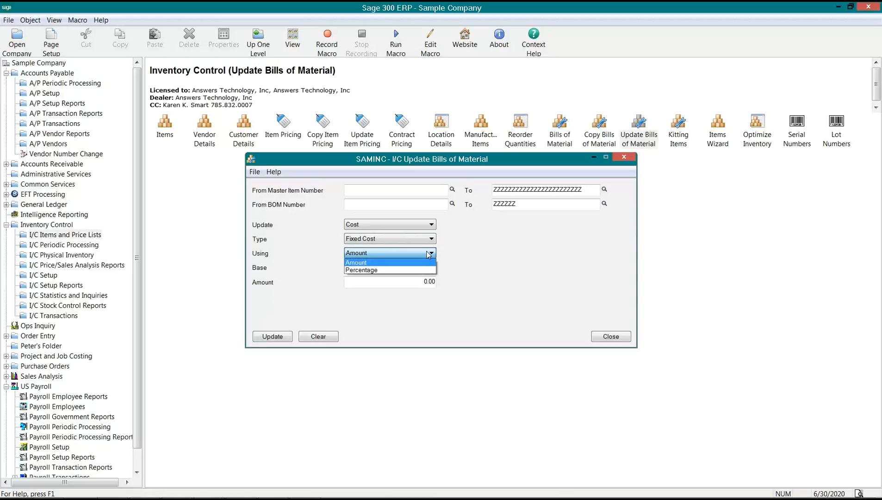
left_click(369, 274)
left_click(396, 269)
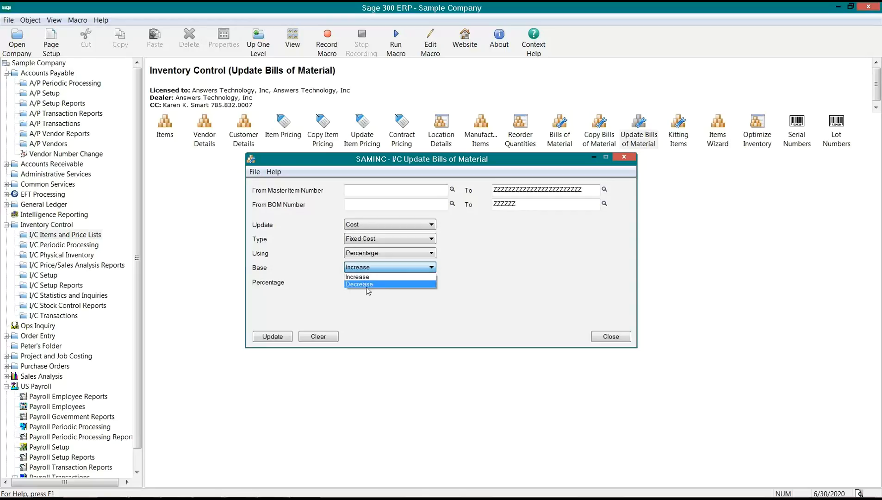
left_click(372, 254)
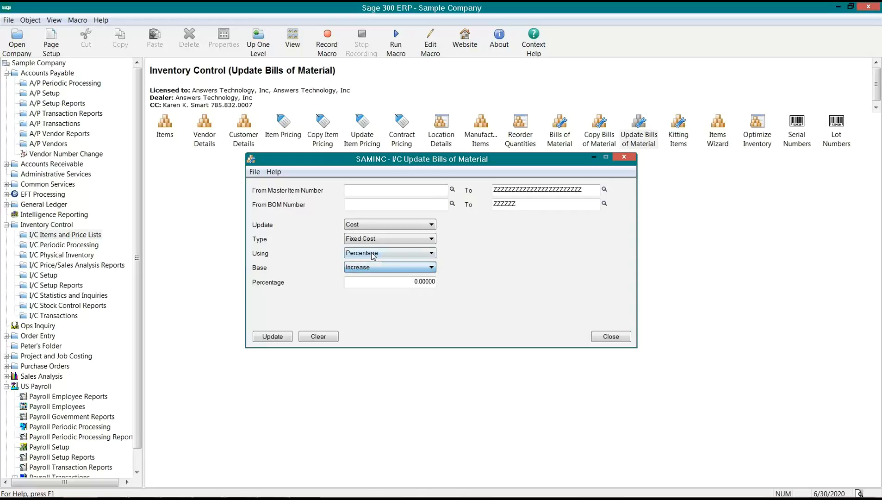
left_click(372, 254)
left_click(370, 262)
left_click(372, 263)
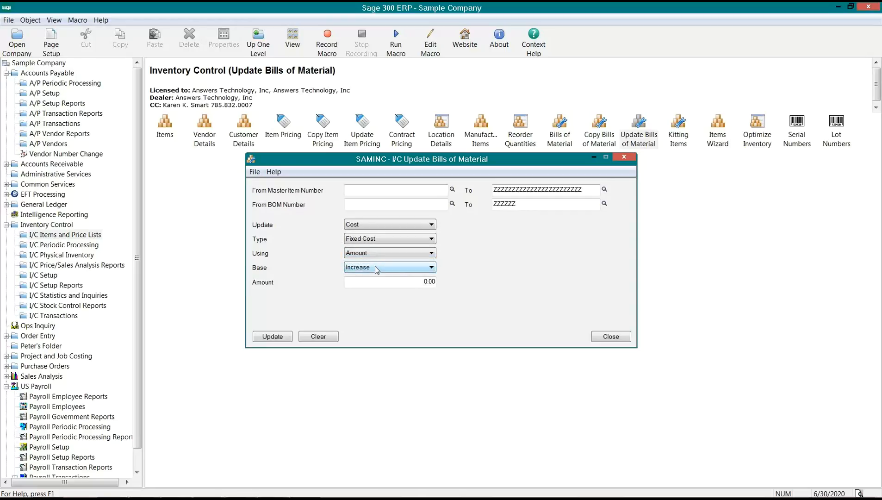
left_click(377, 268)
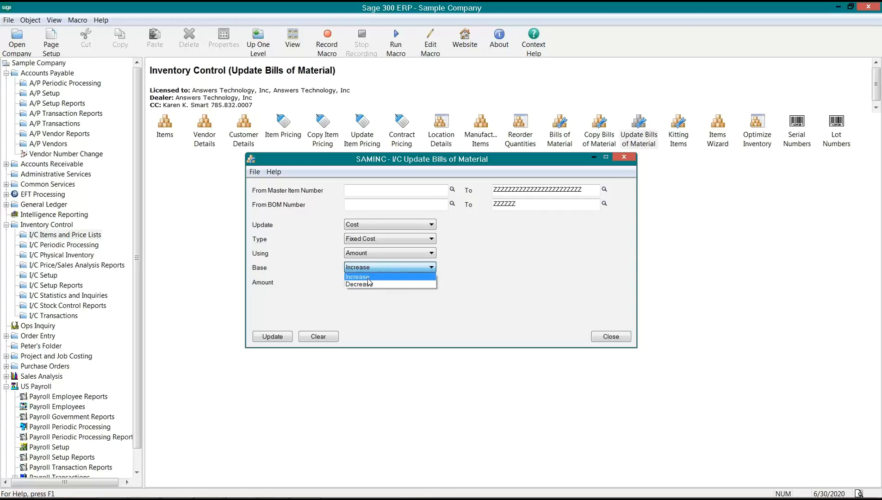
left_click(369, 279)
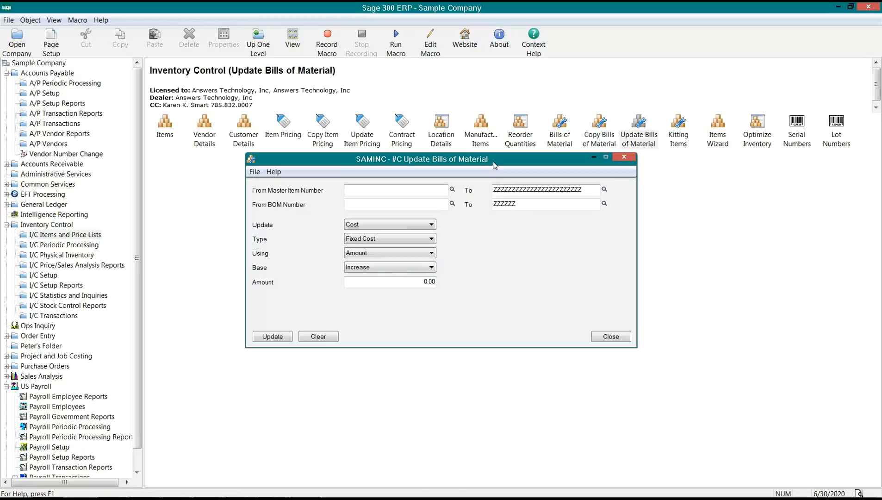
left_click_drag(494, 165, 521, 152)
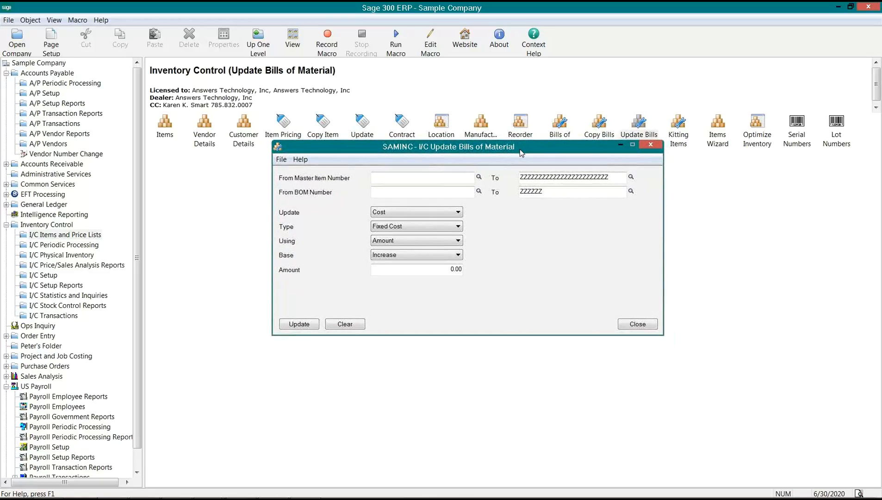
left_click_drag(521, 152, 524, 162)
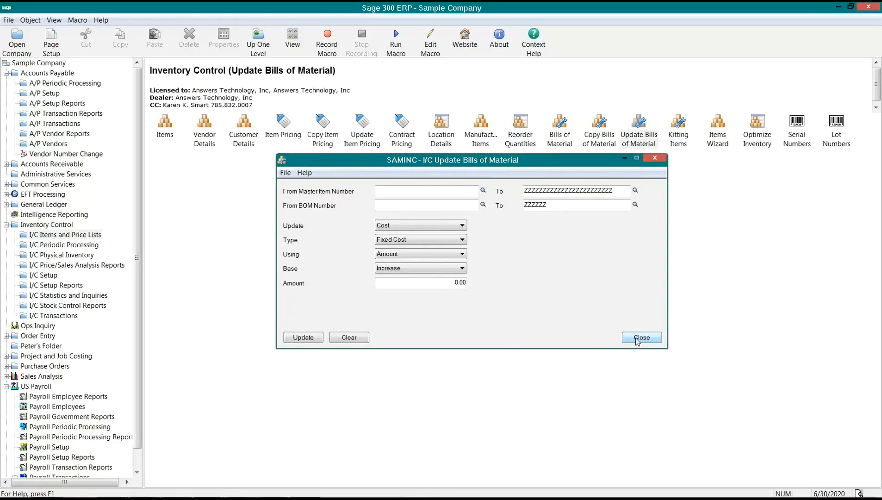
key("Down")
left_click(396, 191)
left_click_drag(616, 189, 517, 191)
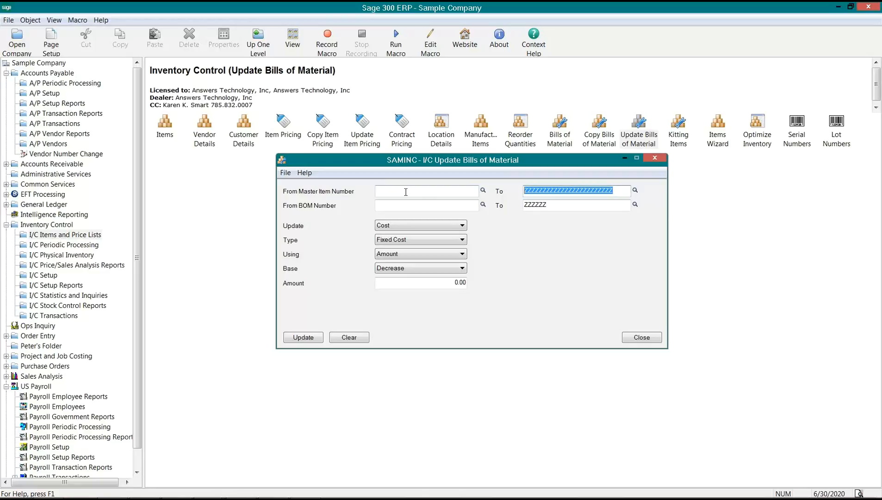
- Browse the bills of material Finder, checking fixed costs of the Image 1500, KINGS-5000 and QUEEN-STAR bills
left_click(483, 190)
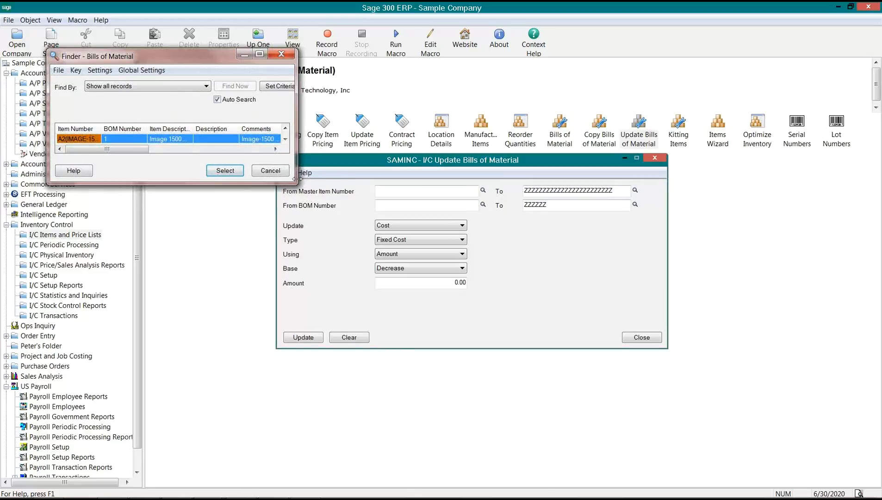
left_click_drag(295, 182, 373, 384)
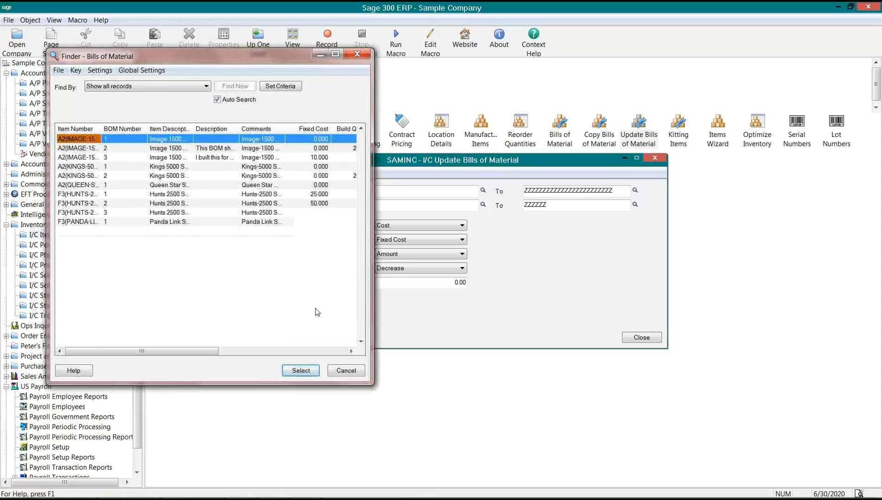
left_click_drag(102, 129, 120, 134)
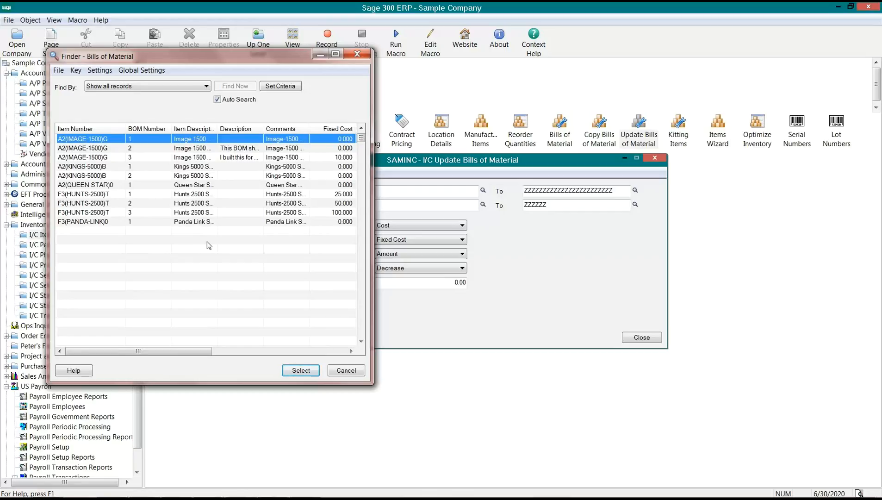
left_click(325, 138)
left_click(336, 148)
left_click(337, 167)
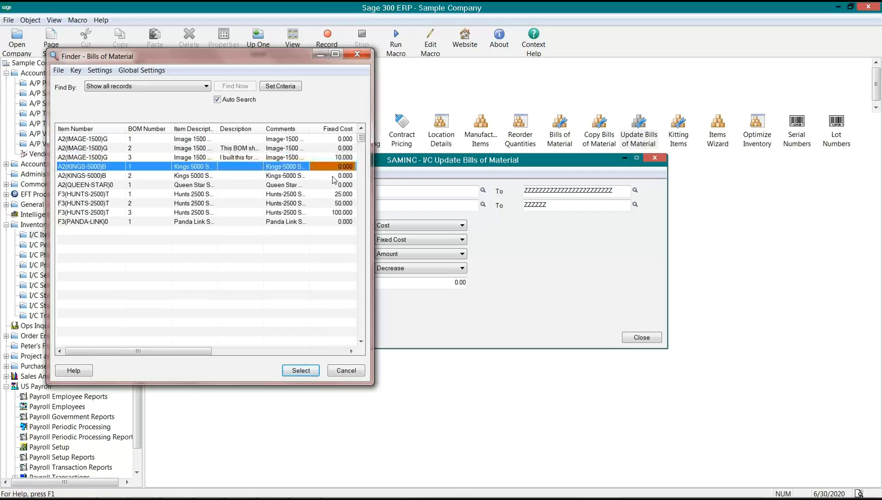
left_click(332, 184)
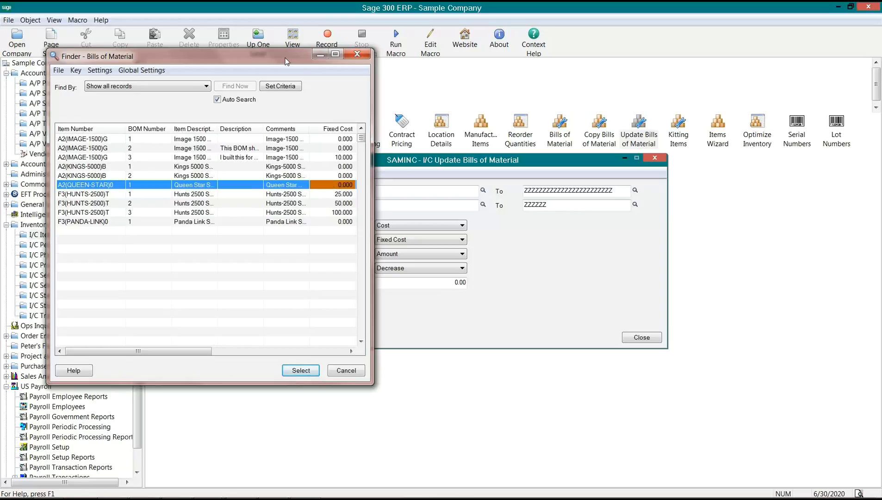
left_click_drag(283, 57, 248, 75)
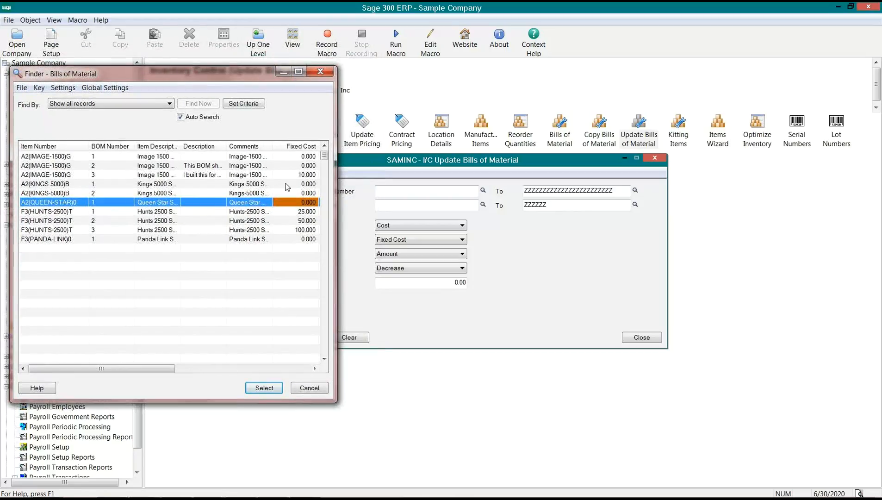
left_click(287, 185)
- Cancel the Finder and close Update Bills of Material without running an update
left_click(411, 286)
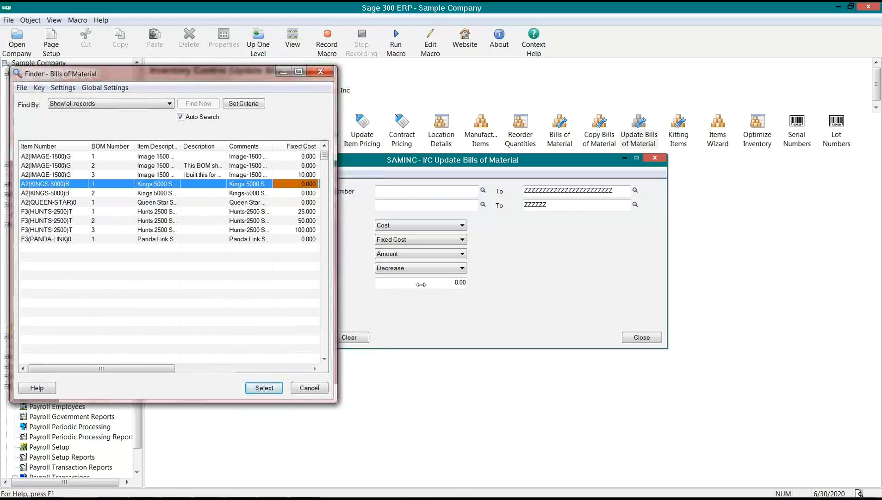
left_click(310, 387)
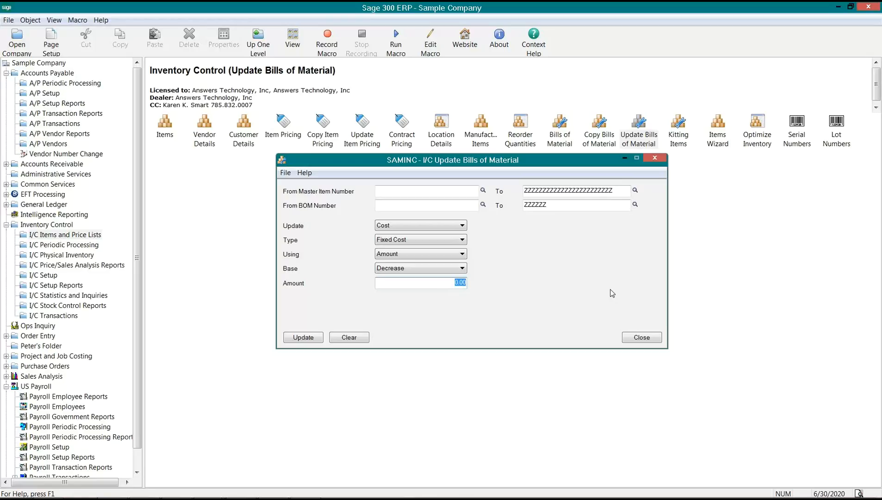
left_click(641, 337)
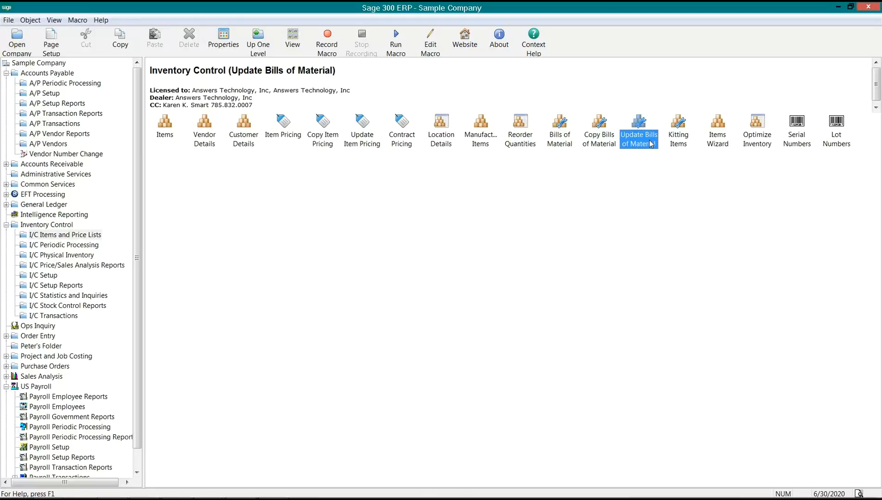
- Browse manufacturers' items for A1-103/0 and A2(IMAGE-1500)G, discard the blank row, and close unsaved
left_click(490, 146)
double_click(482, 136)
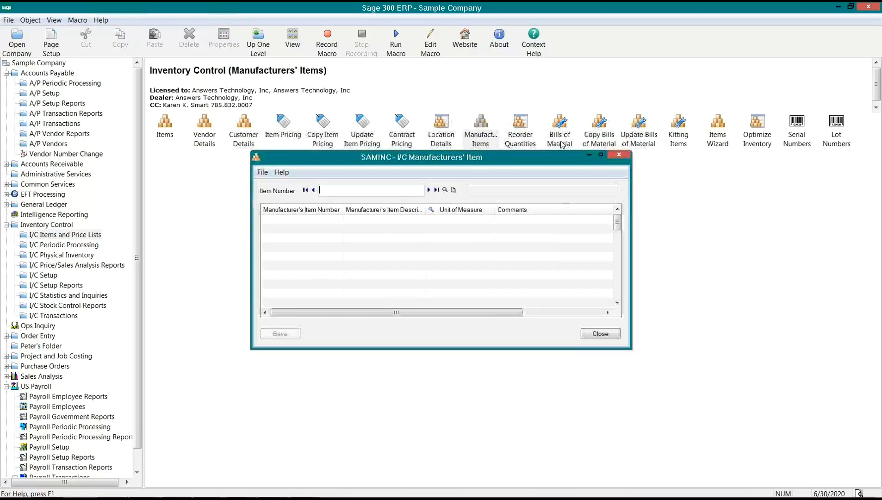
left_click_drag(527, 164, 519, 193)
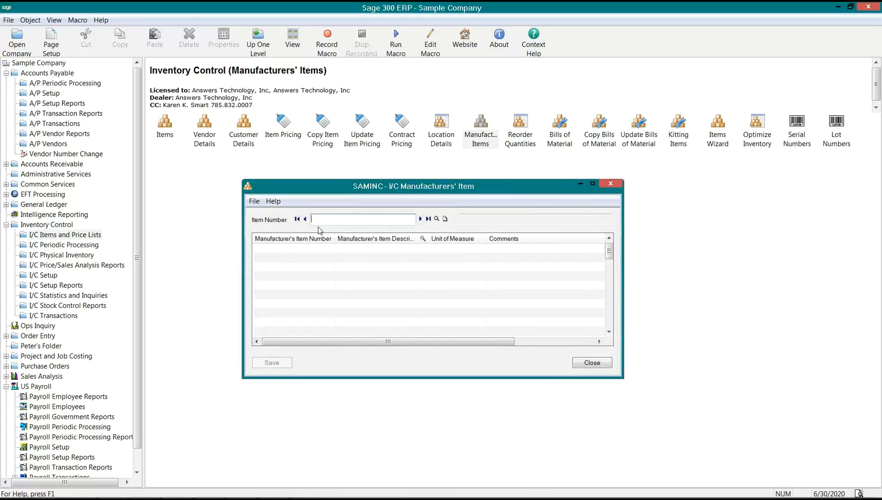
left_click(421, 219)
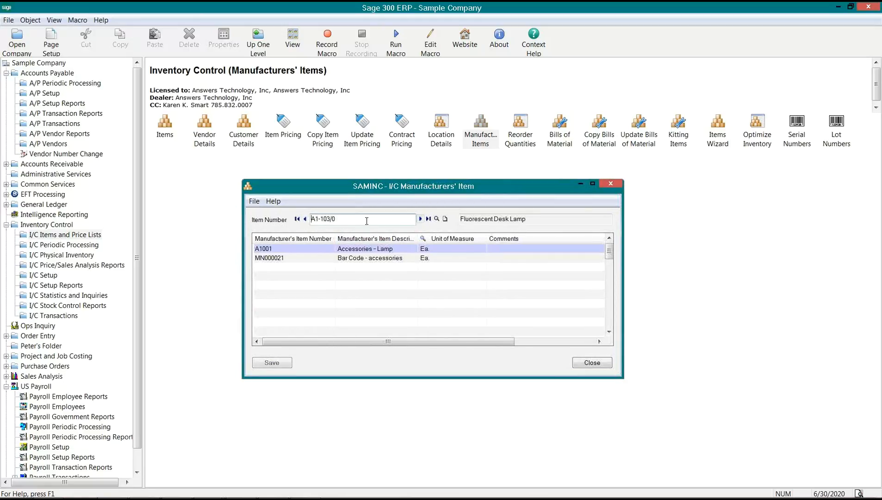
left_click(322, 223)
type("A2(IMAGE-1500)G")
key("Tab")
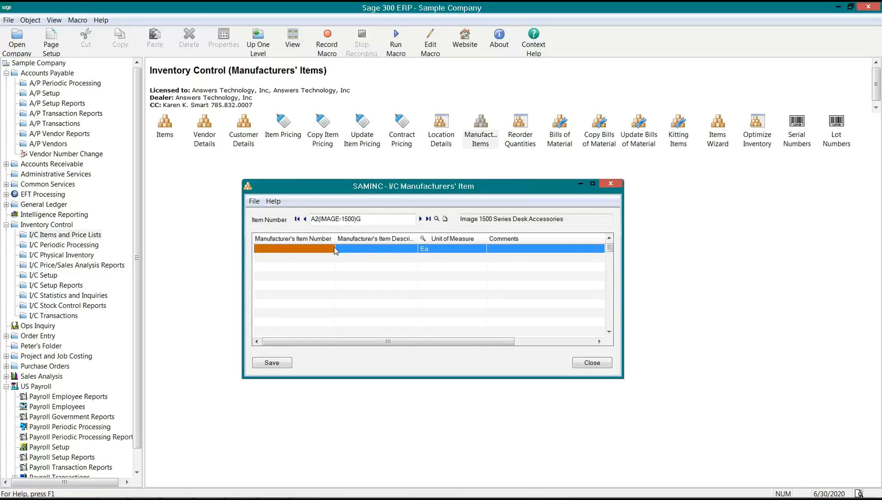
left_click_drag(335, 244, 340, 244)
left_click(314, 254)
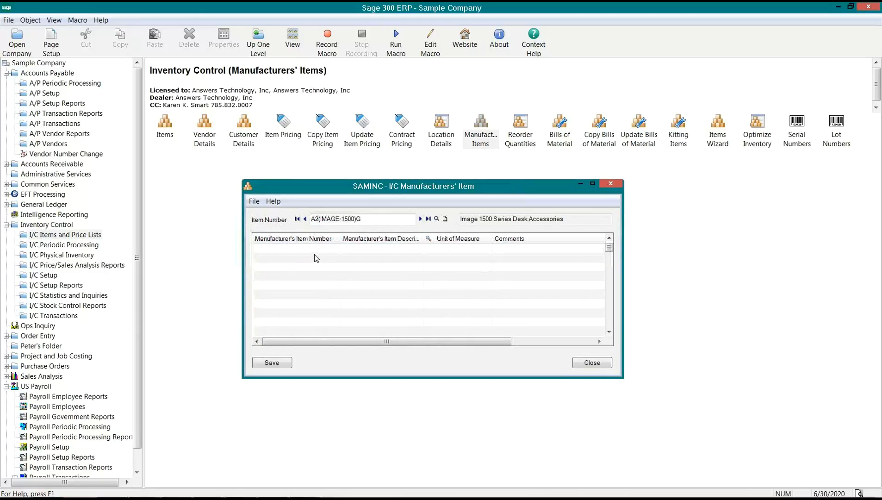
left_click(593, 364)
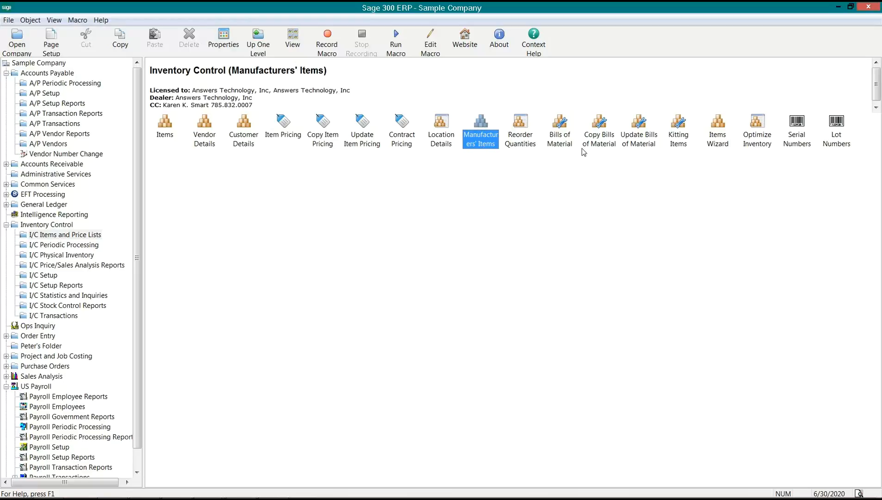
- Reopen Manufacturers' Items after selecting the Bills of Material and Items icons
left_click(567, 144)
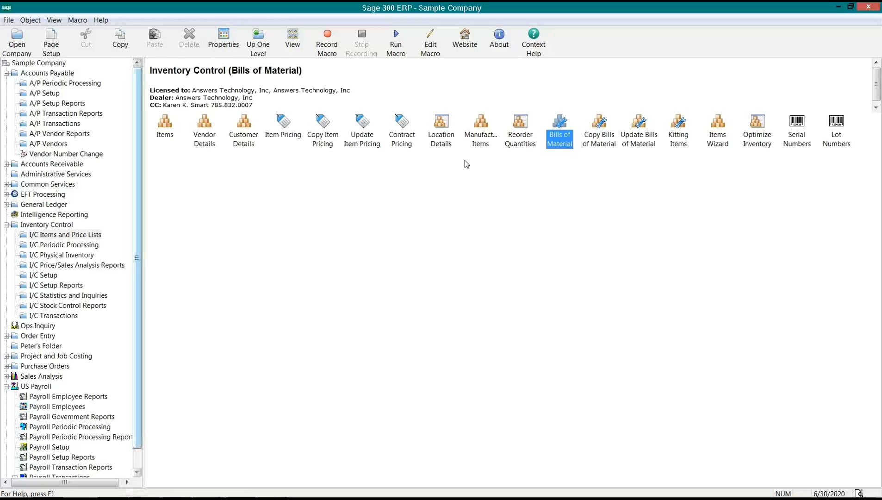
left_click(480, 147)
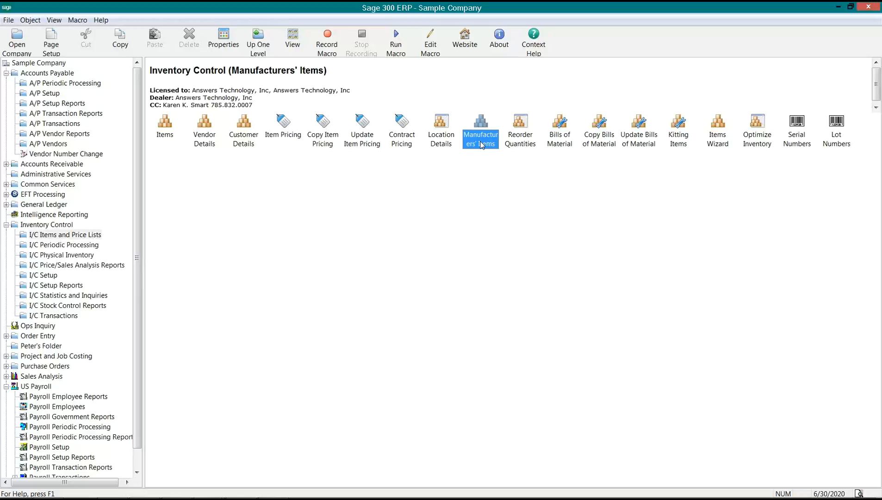
left_click(171, 134)
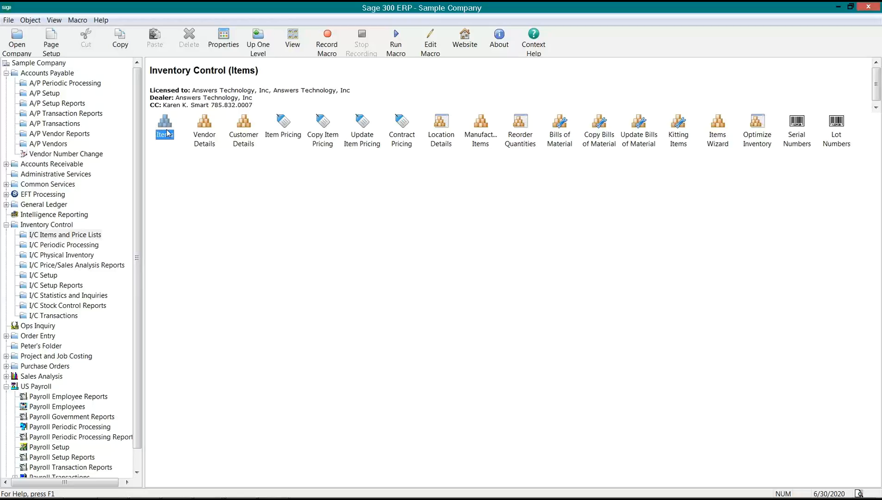
left_click(484, 141)
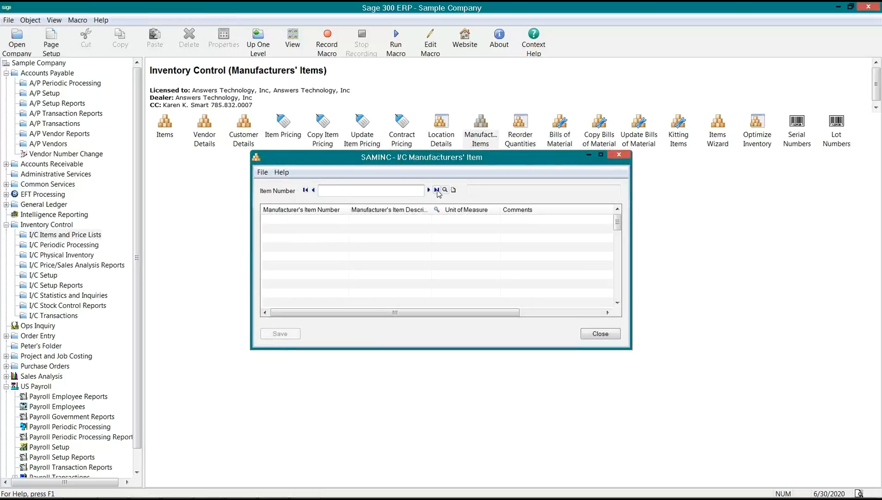
- Load A1-103/0 Fluorescent Desk Lamp and select its A1001 manufacturer row, window moved lower left
left_click(429, 190)
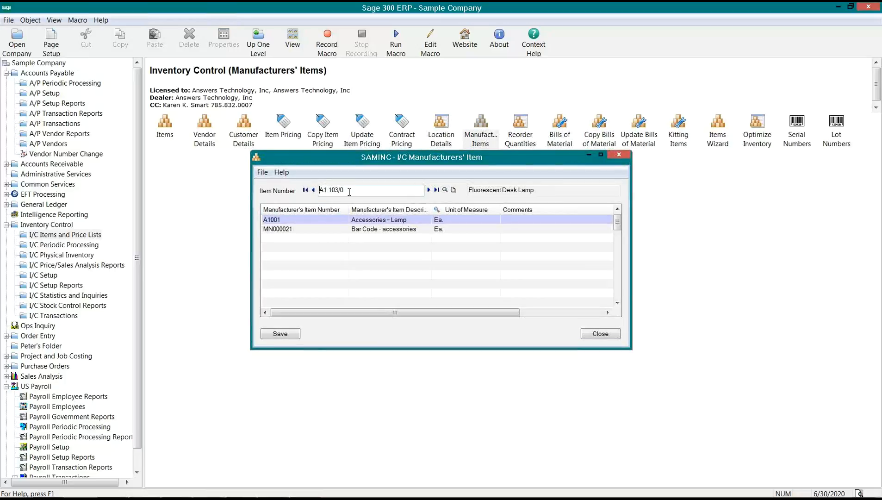
left_click_drag(349, 190, 304, 199)
left_click_drag(371, 159, 269, 201)
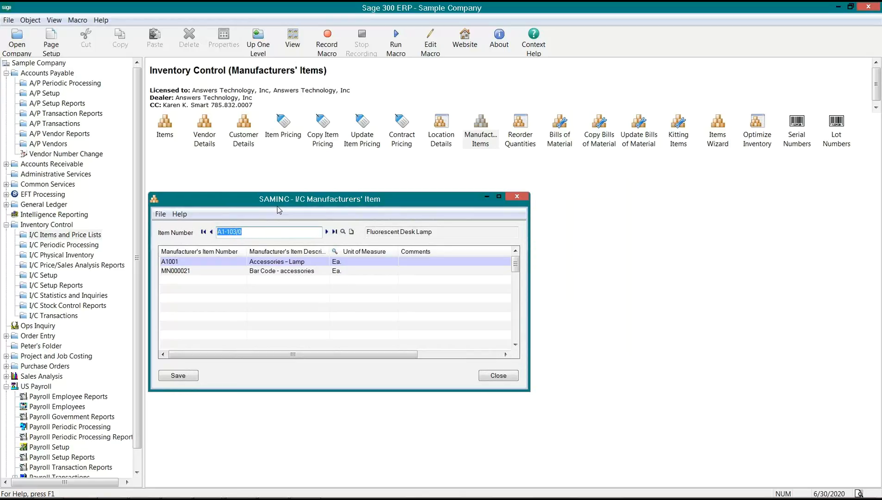
left_click(201, 263)
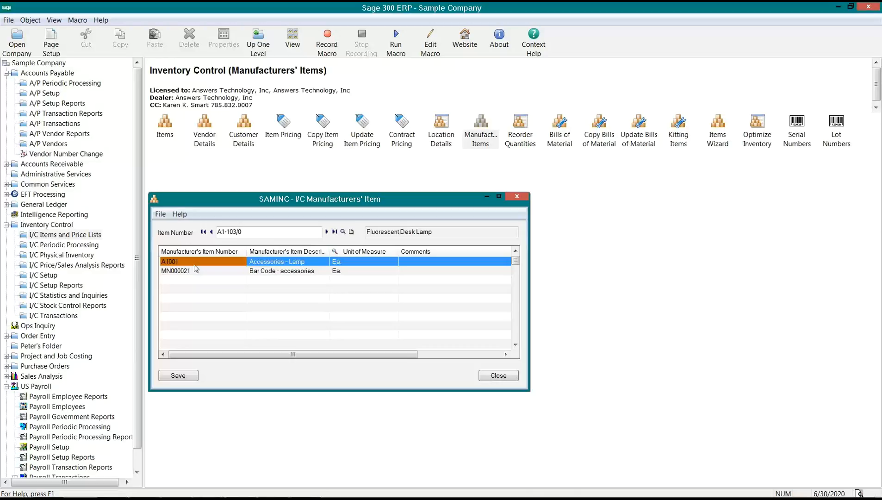
left_click(257, 232)
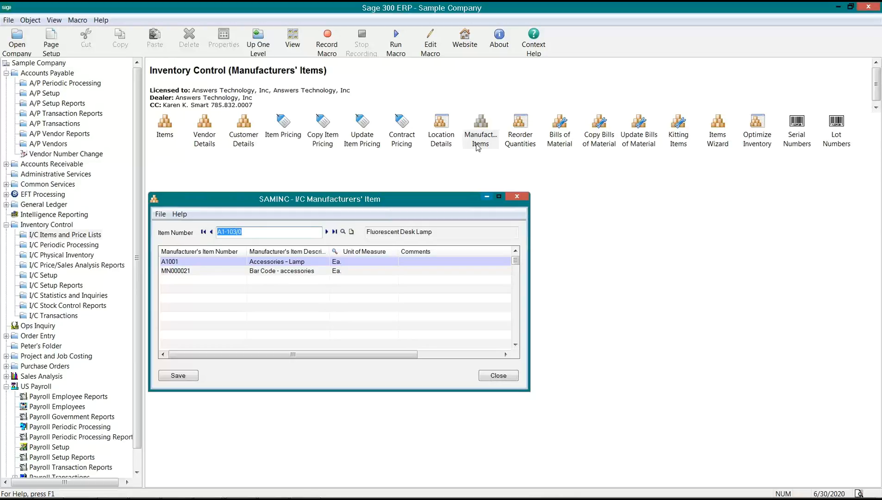
- Load BOM 1 of A2(IMAGE-1500)G in Bills of Material via the Finder
double_click(559, 128)
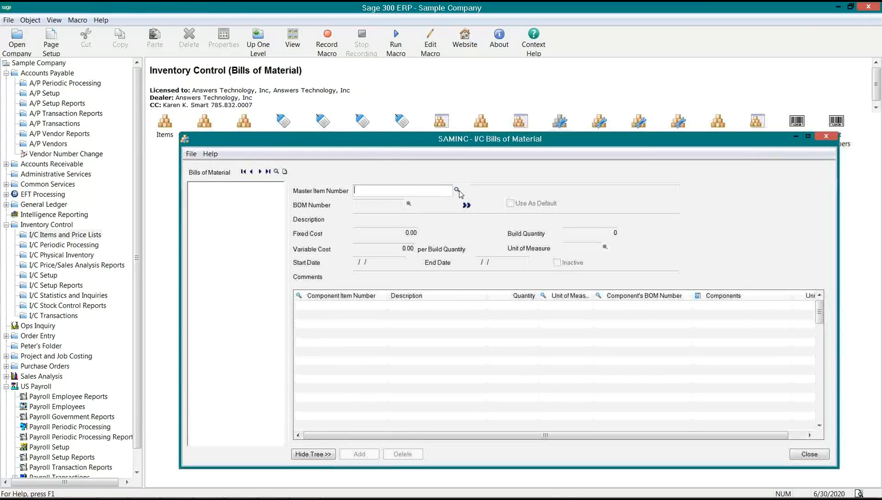
left_click(456, 190)
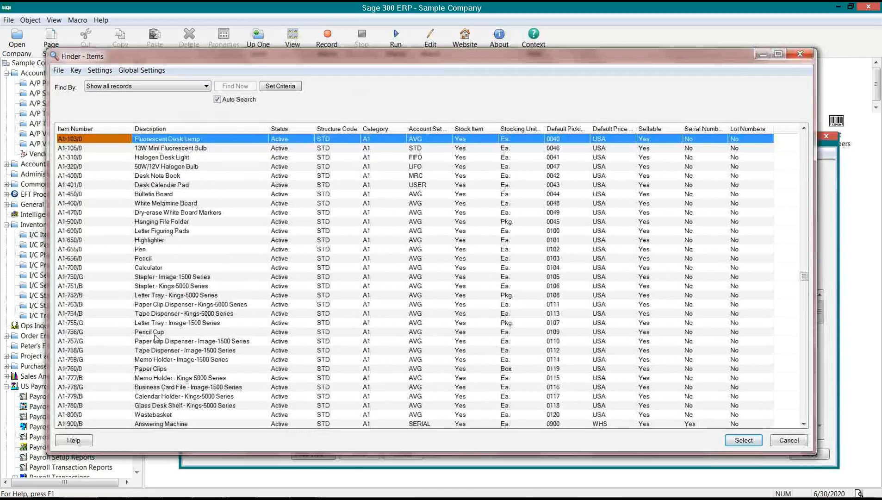
scroll(158, 331, "down", 10)
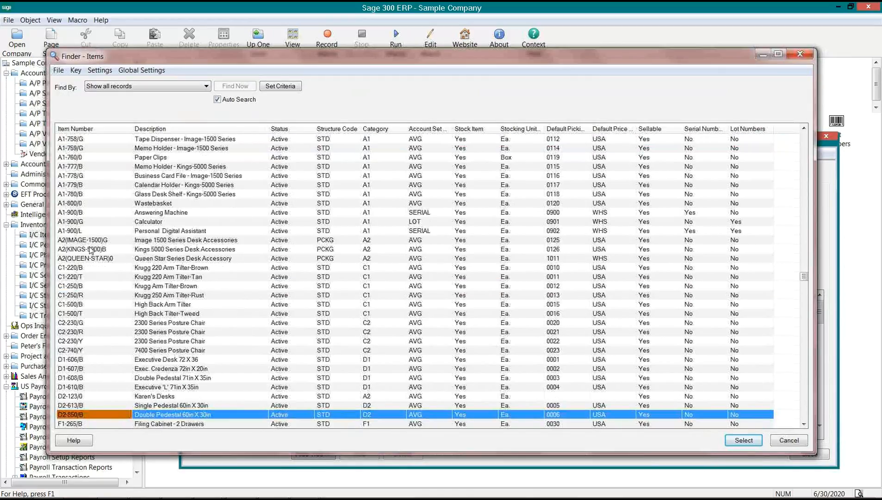
double_click(90, 240)
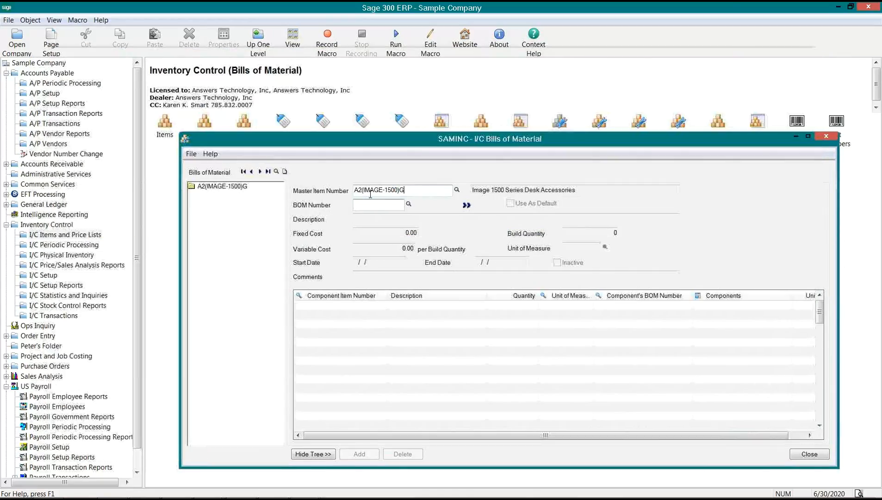
left_click(466, 205)
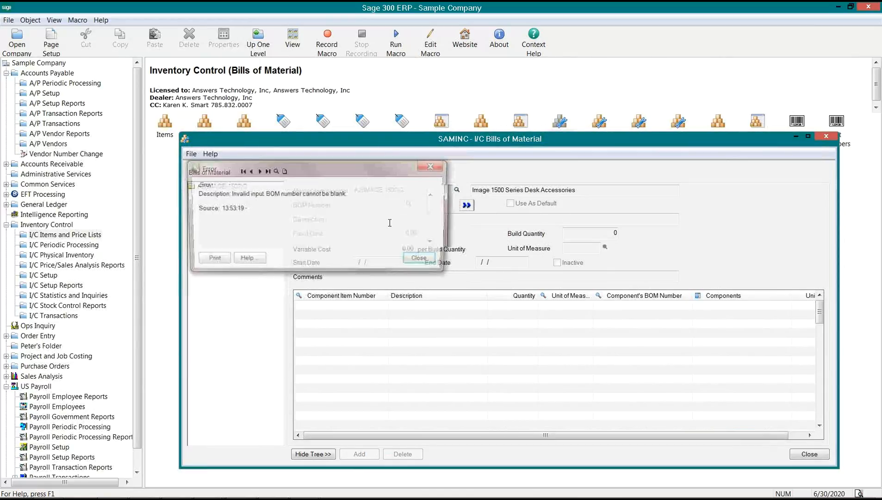
left_click(422, 262)
type("1")
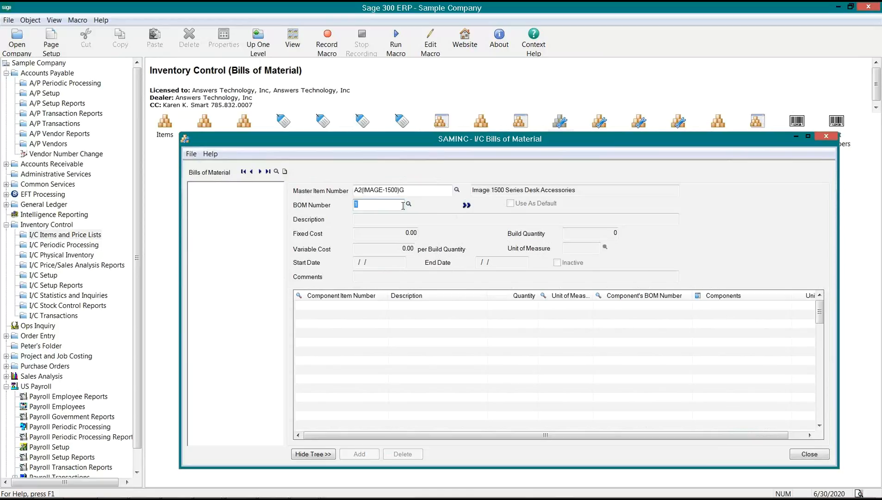
left_click(467, 206)
double_click(362, 191)
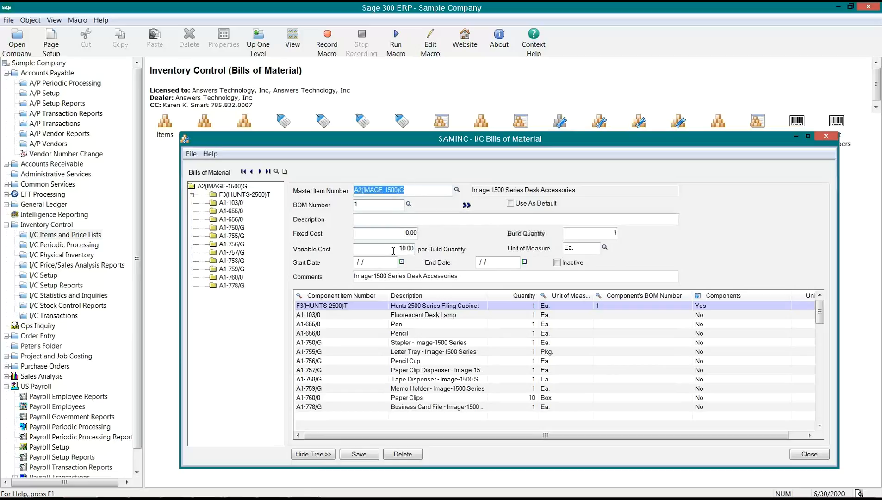
- Open the A2(IMAGE-1500)G item record beside the BOM, then return to Manufacturers' Items
left_click(161, 129)
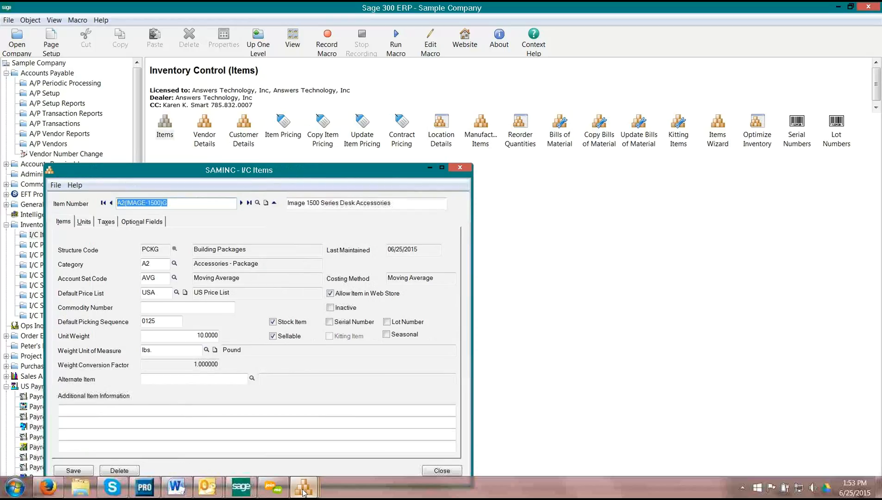
mouse_move(302, 487)
left_click(347, 377)
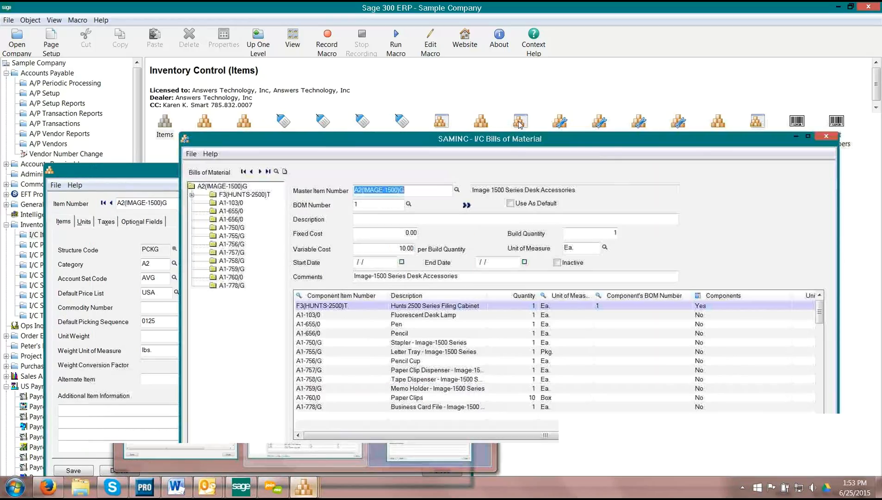
left_click_drag(516, 144, 603, 175)
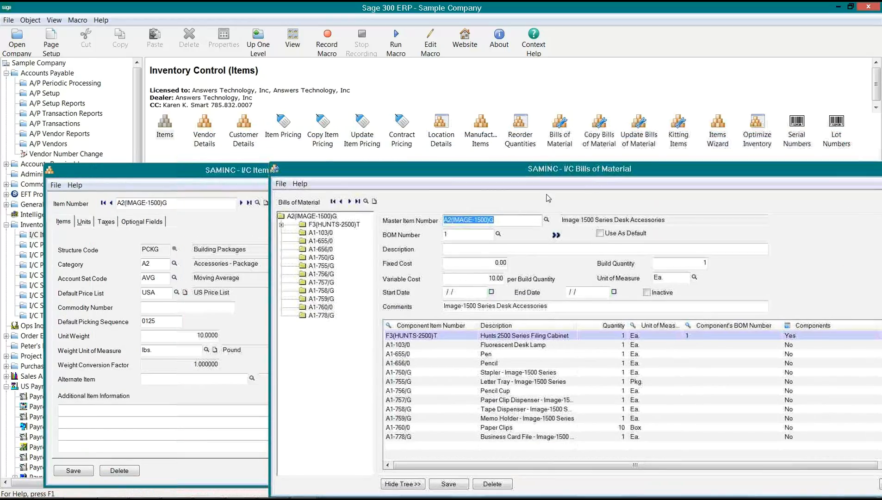
left_click(523, 345)
left_click(522, 364)
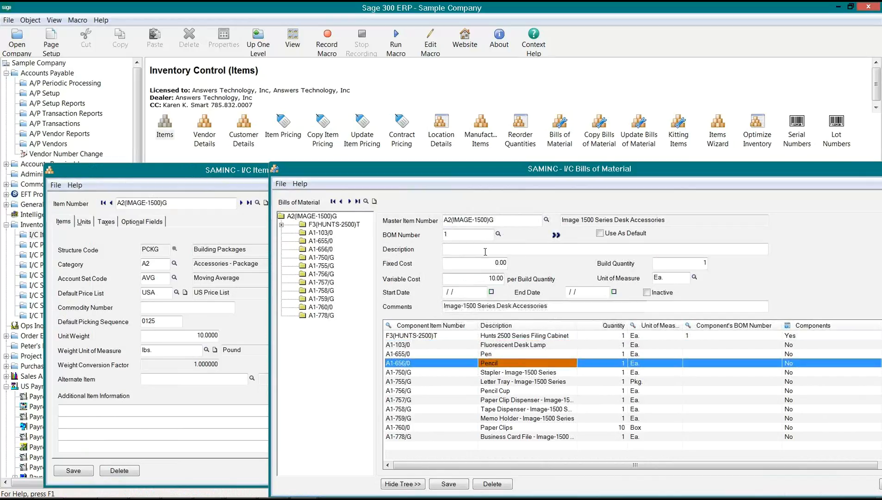
left_click_drag(497, 221, 438, 224)
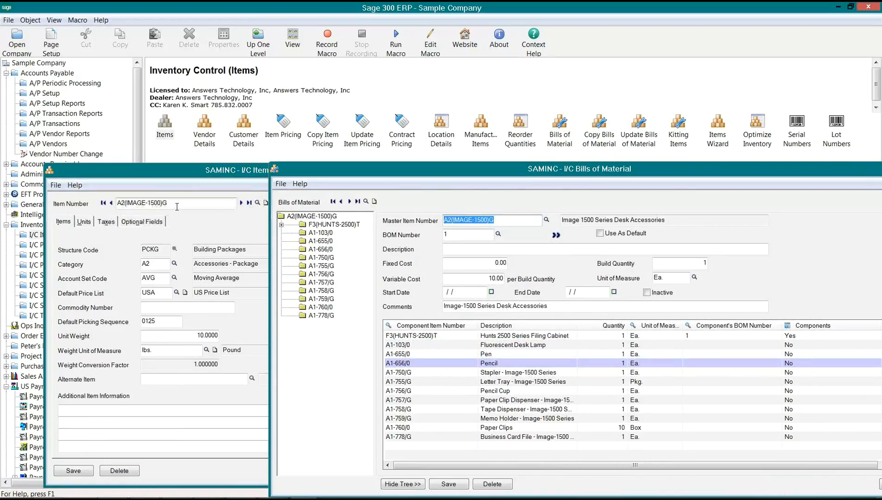
left_click(87, 204)
key("ctrl+c")
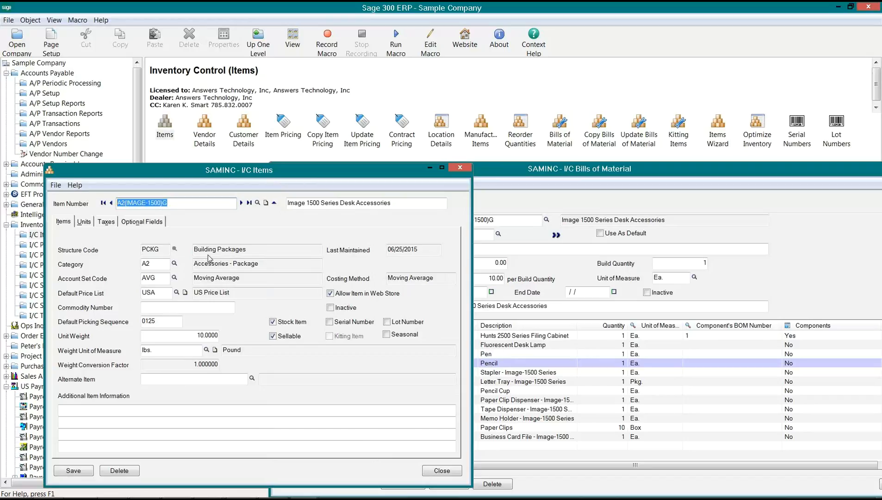
double_click(483, 135)
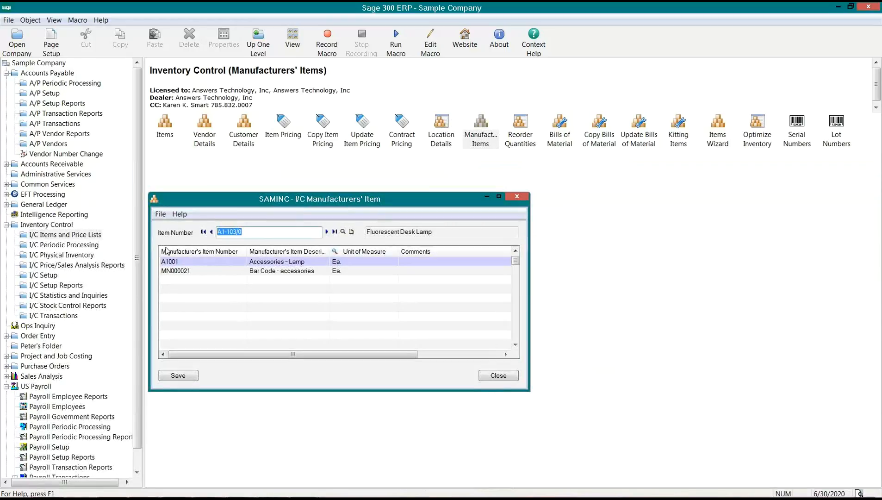
- For item A2(IMAGE-1500)G, save manufacturer's item 1500IMAGE(G)-2, description '1500 Desk Acces.', unit Ea
key("ctrl+v")
key("Tab")
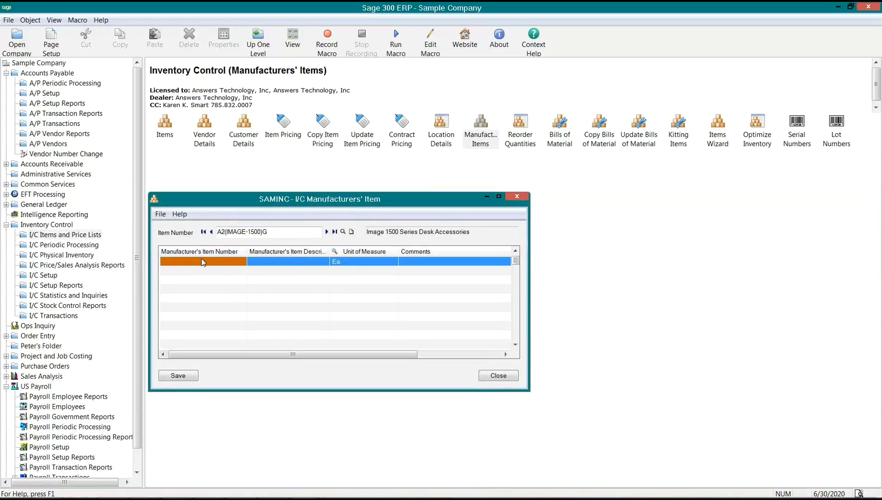
left_click(202, 261)
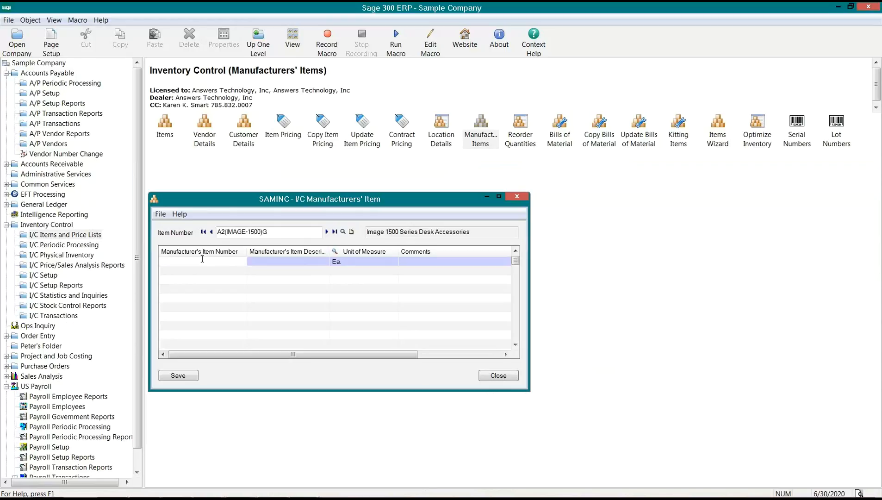
type("1500IMAGE(G)2")
key("Tab")
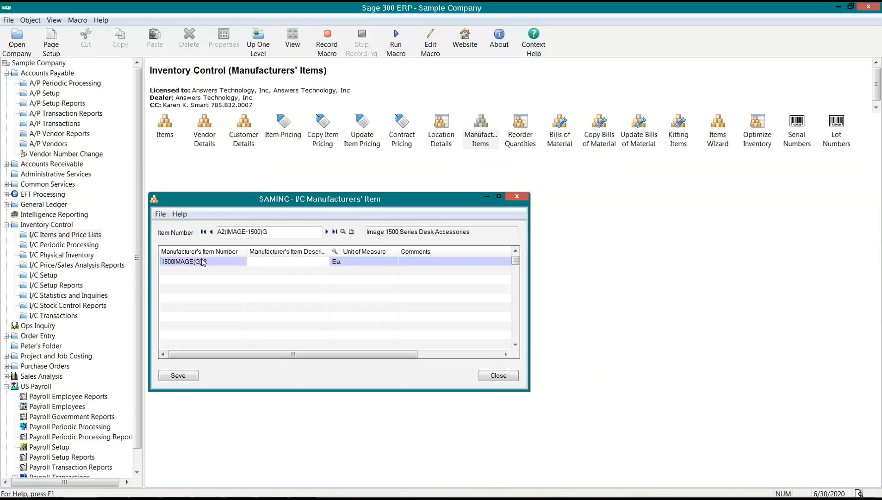
left_click(207, 260)
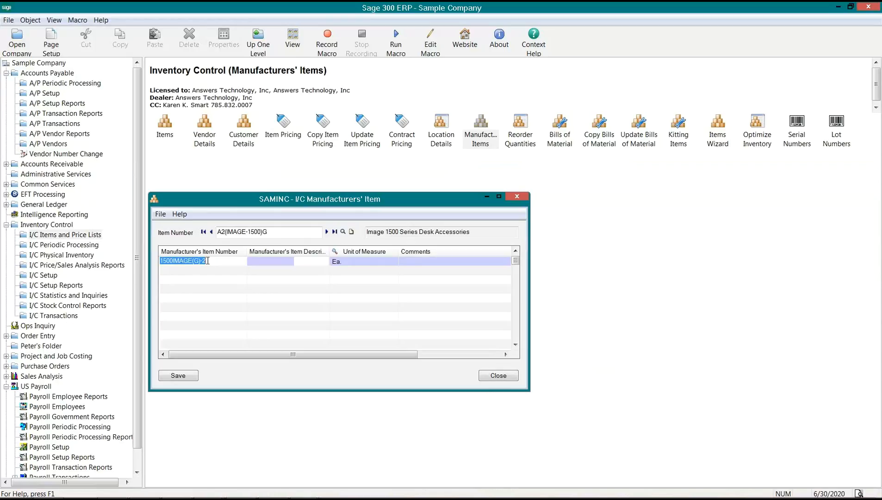
left_click_drag(272, 234, 212, 233)
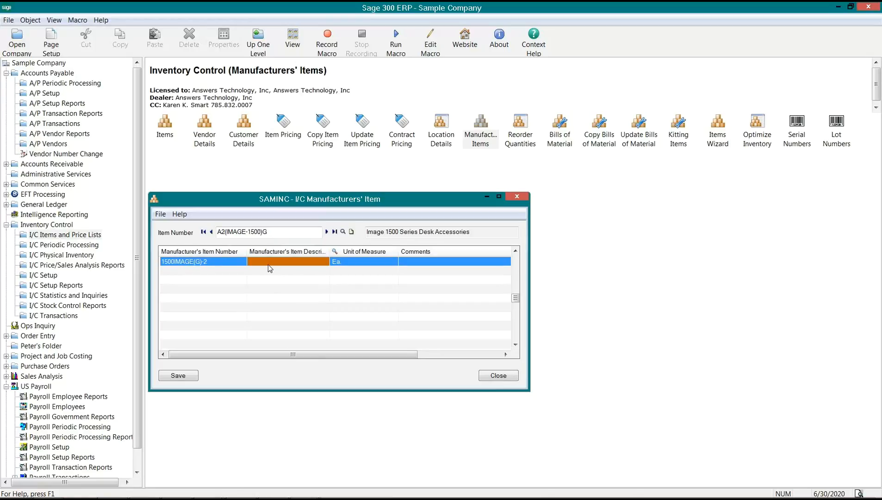
left_click(268, 264)
type("150")
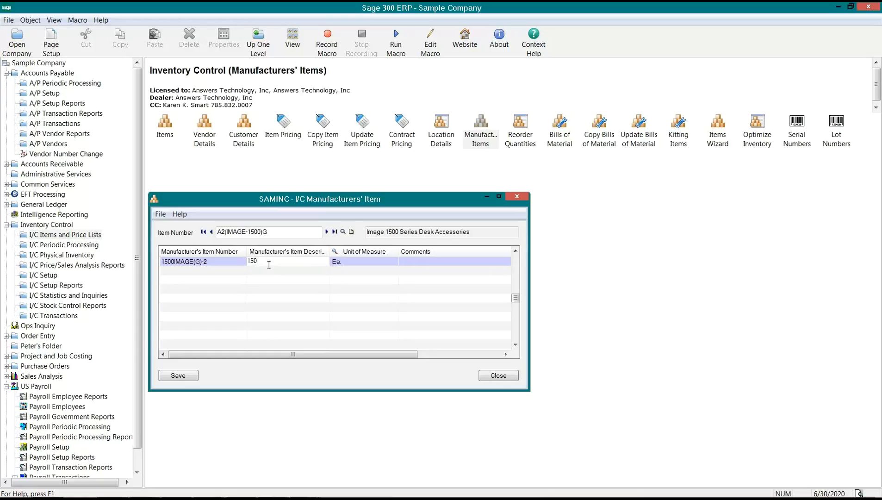
type("0 Desk Acces.")
key("Tab")
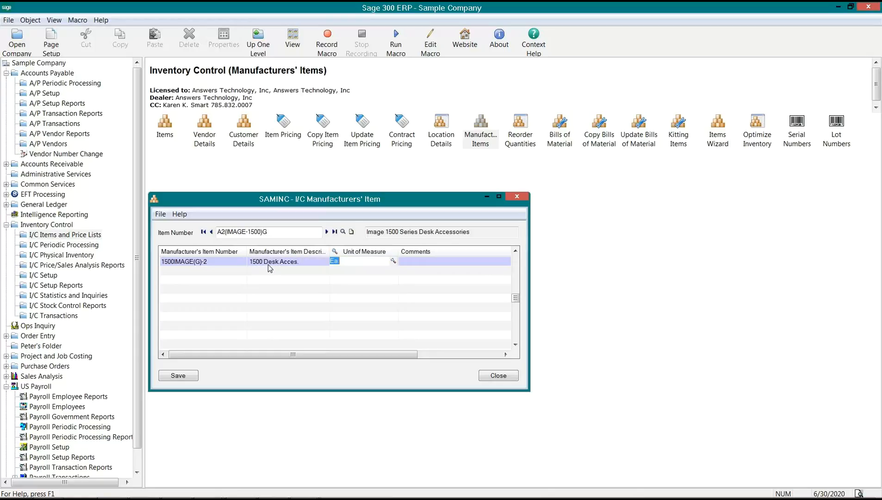
key("Tab")
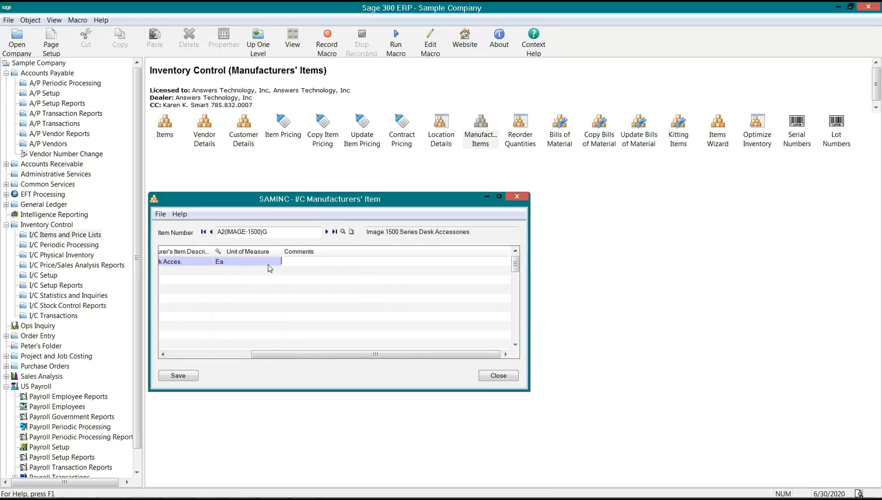
left_click(178, 376)
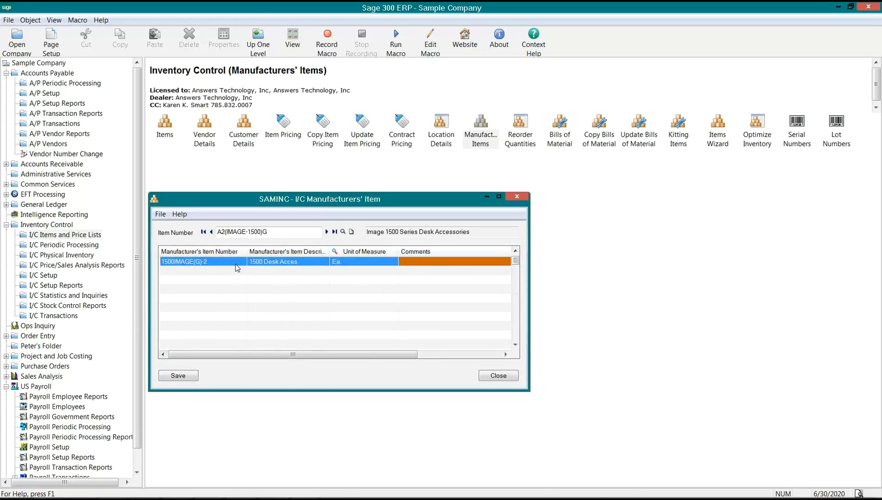
left_click(228, 266)
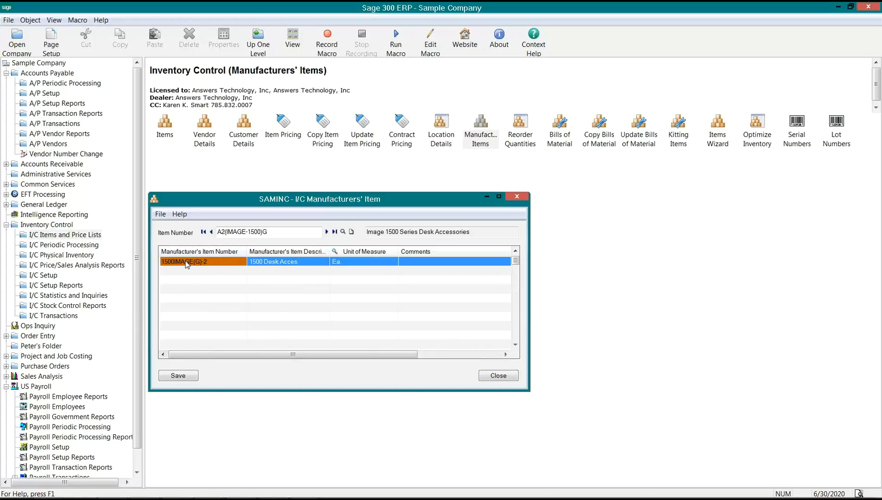
left_click(269, 232)
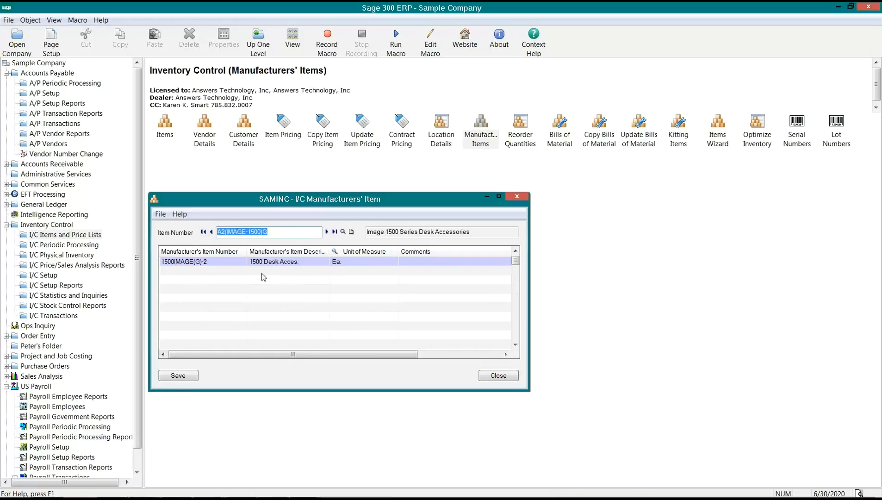
left_click(216, 265)
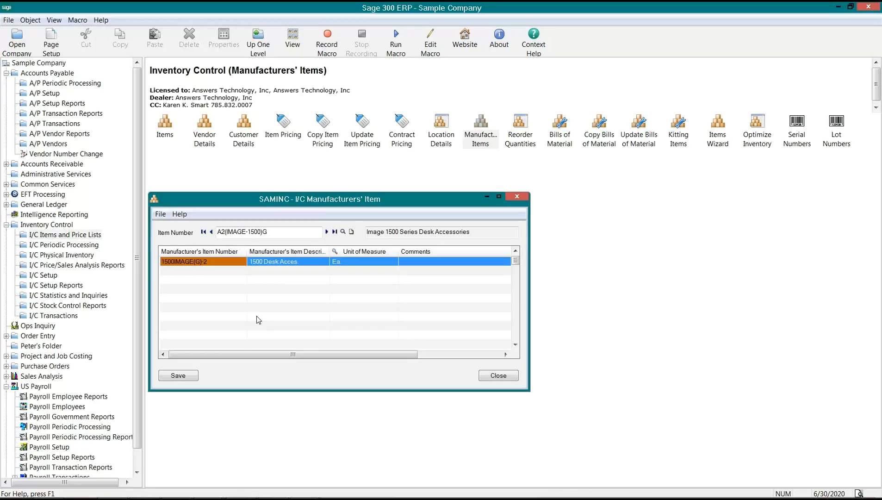
left_click_drag(264, 233, 212, 228)
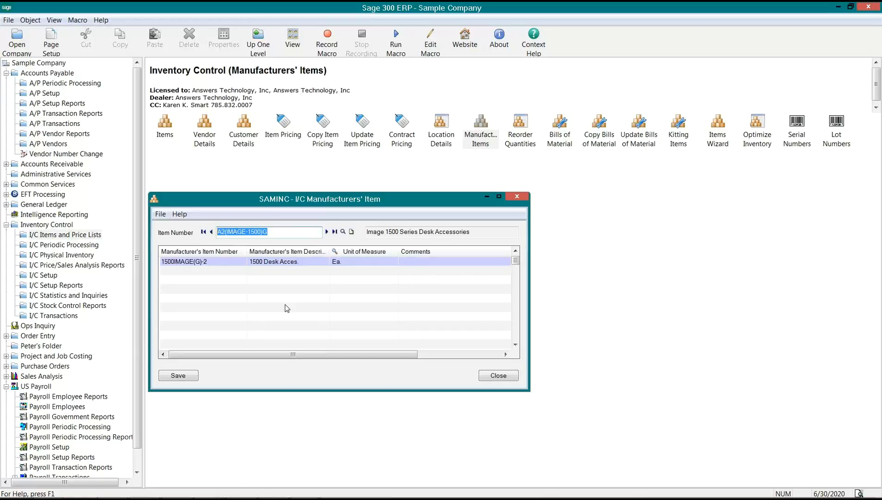
left_click(322, 354)
left_click_drag(322, 353, 303, 342)
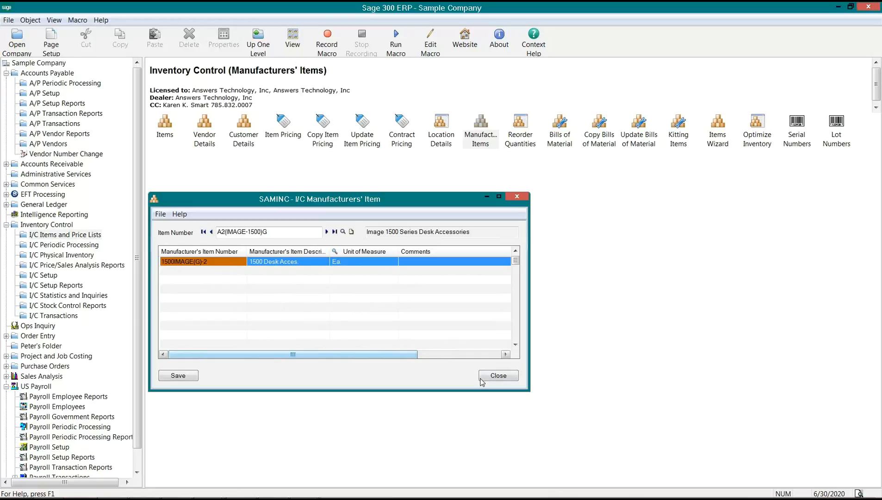
- Close Manufacturers' Items and open I/C Kitting Items on kit #OFFICE KIT, kitting number 1
left_click(496, 377)
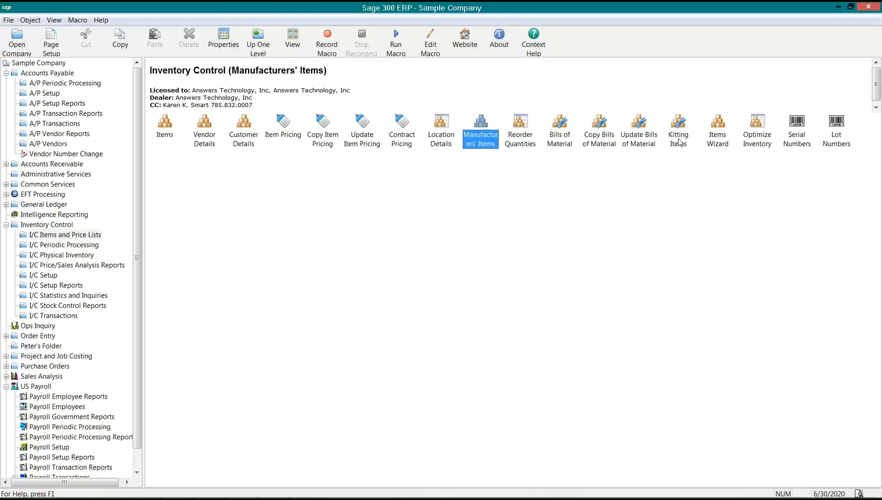
left_click(565, 139)
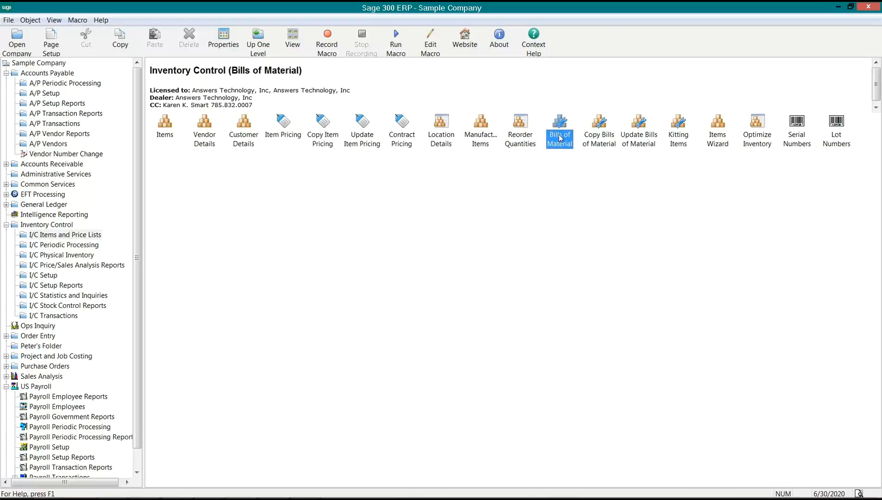
left_click(679, 141)
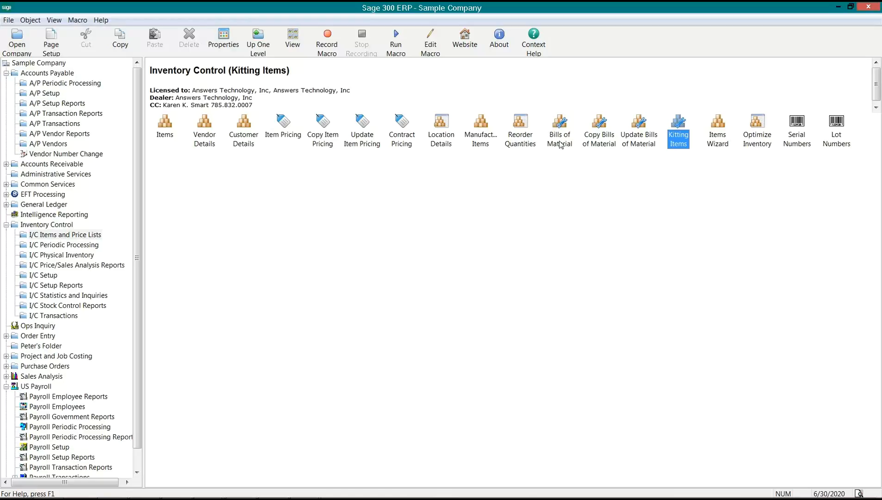
double_click(679, 141)
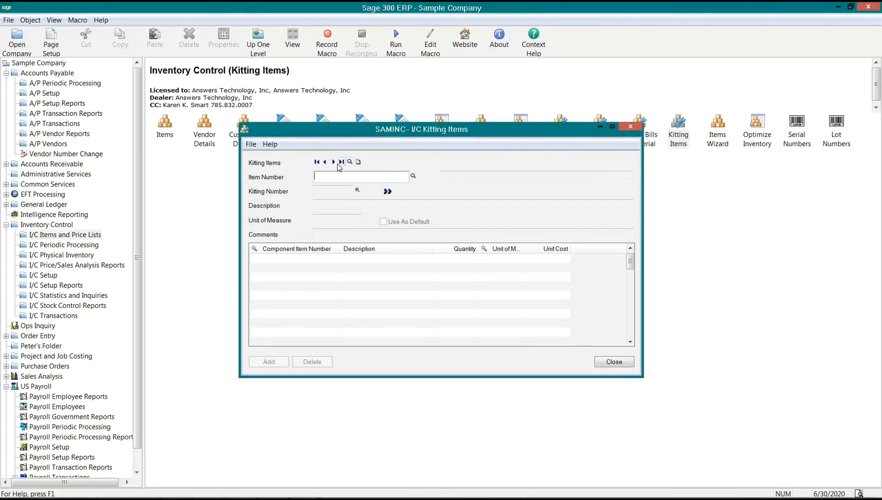
left_click(334, 162)
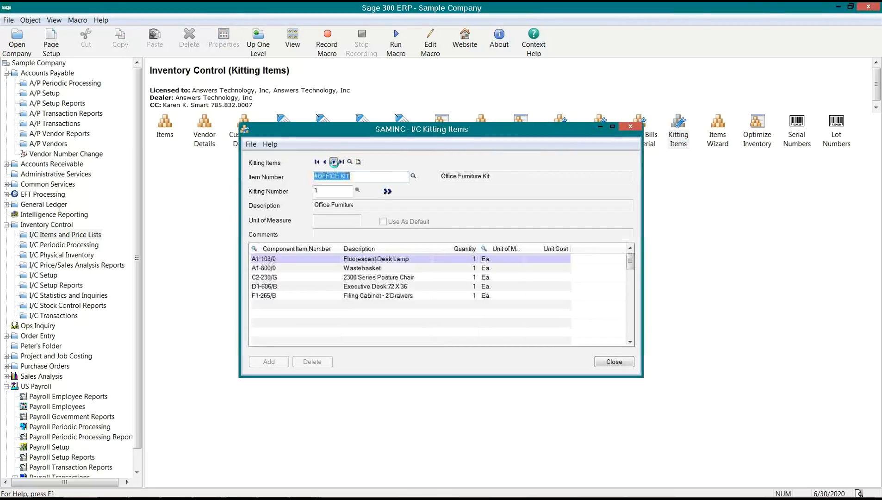
left_click_drag(432, 134, 590, 200)
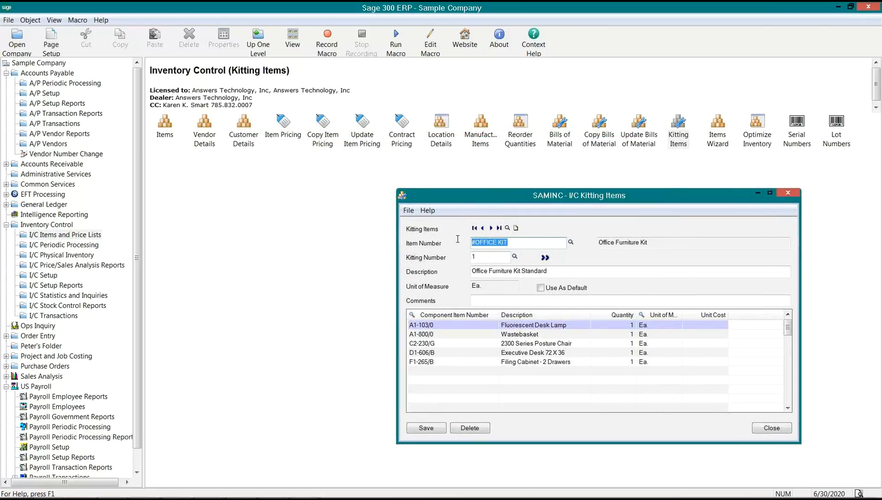
- Open the #OFFICE KIT record in I/C Items and place it beside the Kitting Items window
double_click(166, 123)
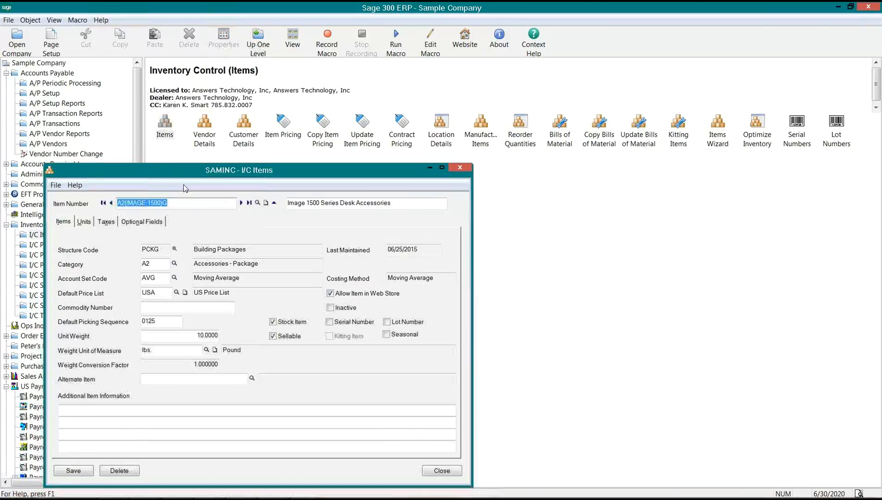
left_click(103, 203)
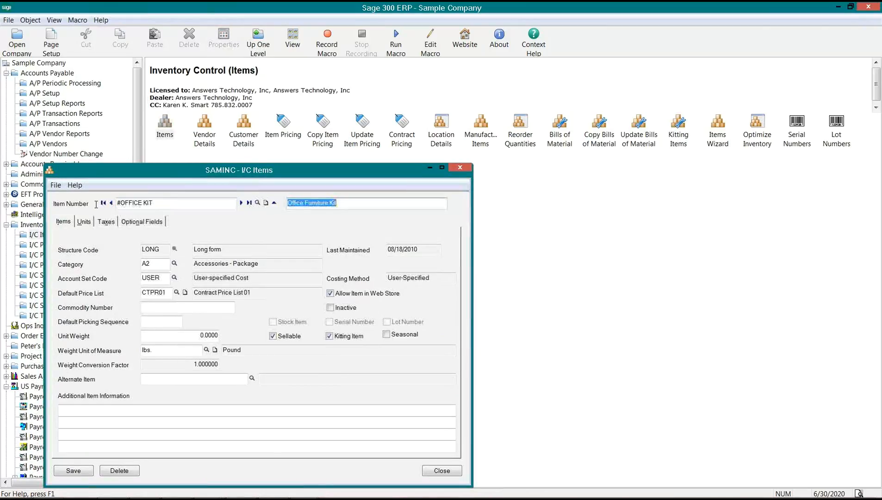
left_click_drag(278, 176, 247, 166)
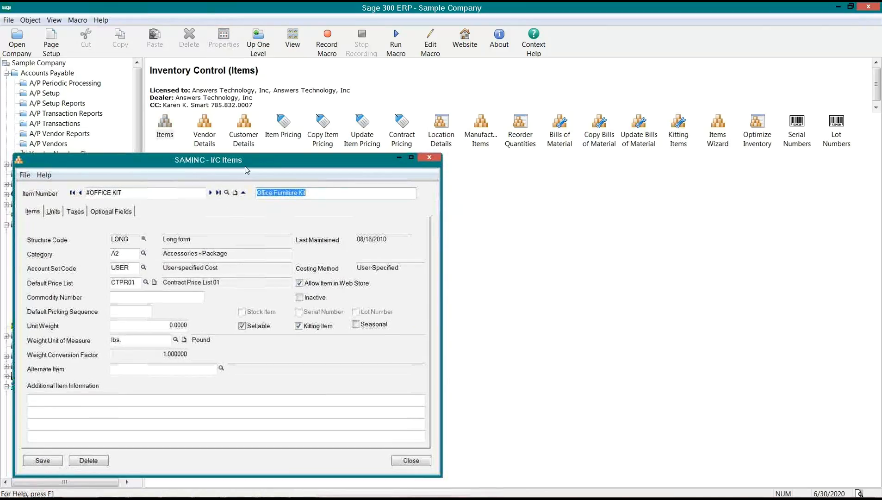
left_click(303, 487)
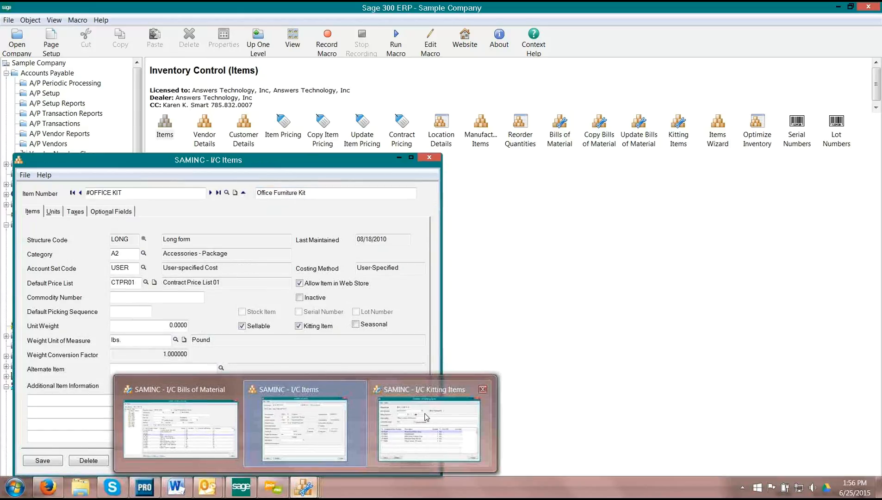
left_click(412, 391)
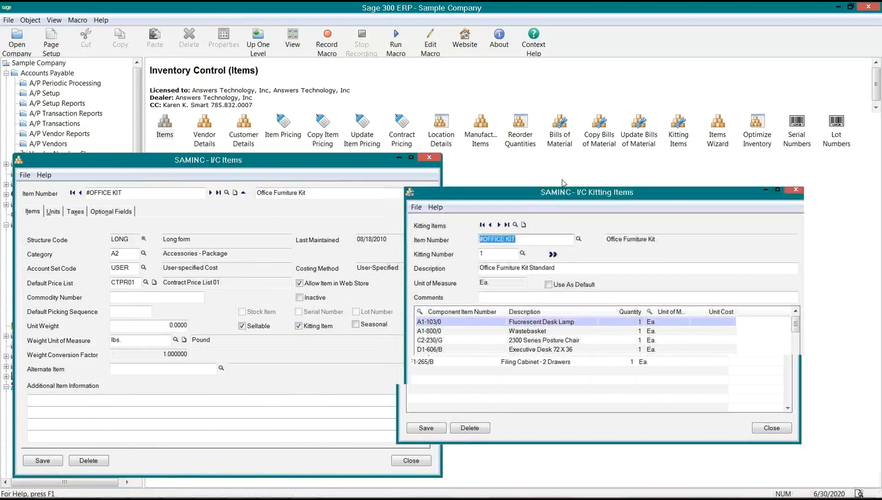
left_click_drag(563, 182, 570, 160)
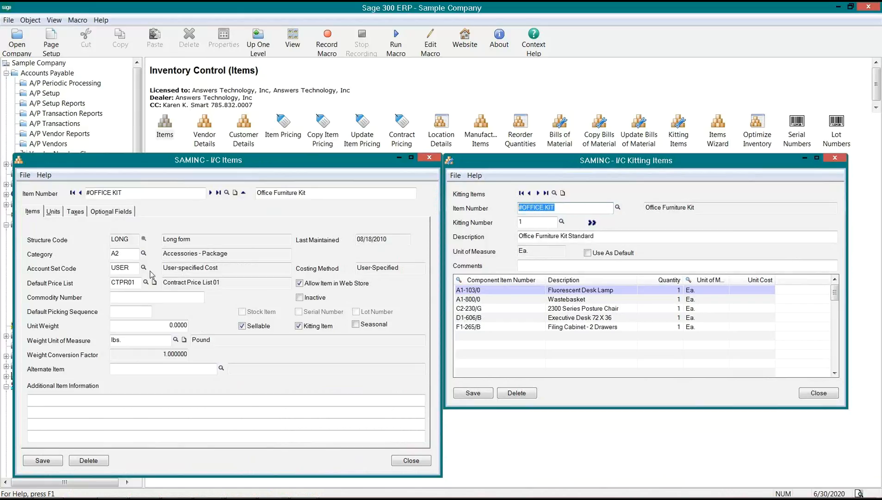
left_click_drag(135, 270, 105, 269)
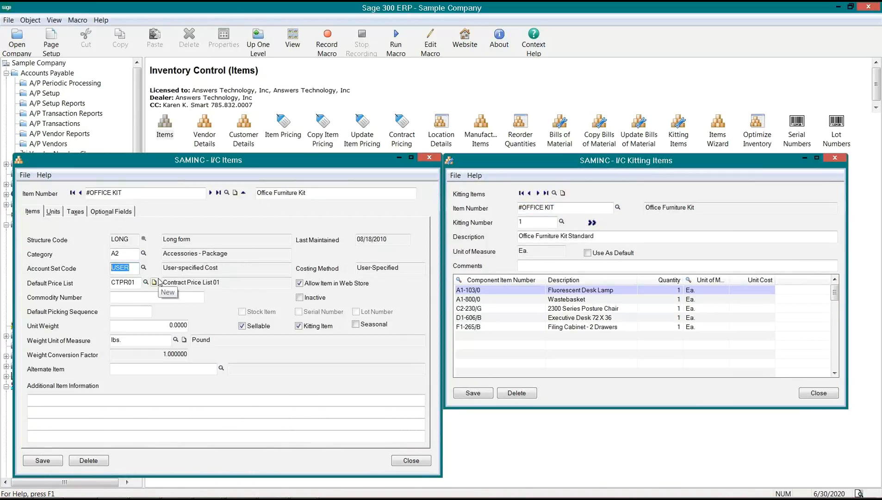
left_click(137, 143)
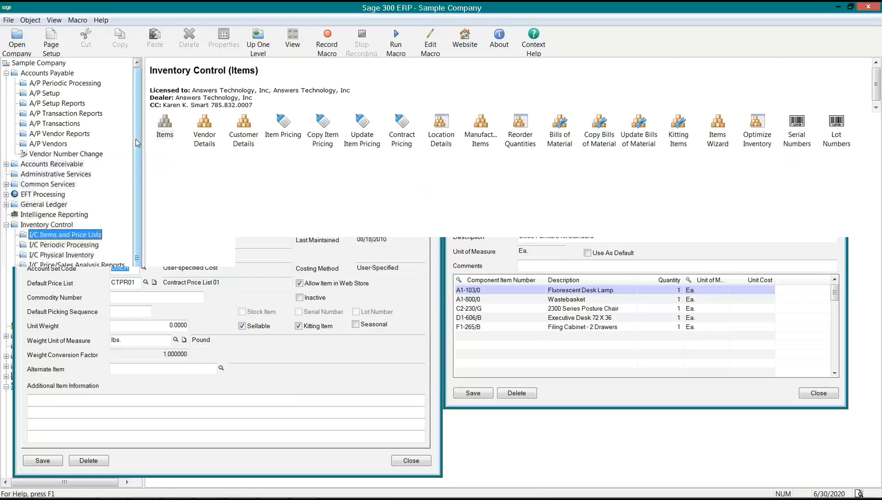
- Open I/C Account Sets from I/C Setup and load account set USER (User-specified Cost)
left_click(6, 73)
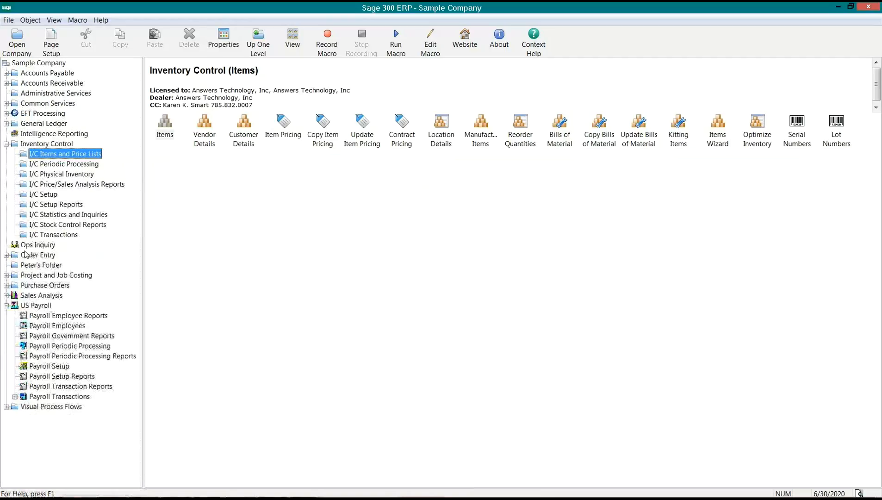
left_click(6, 305)
left_click(39, 194)
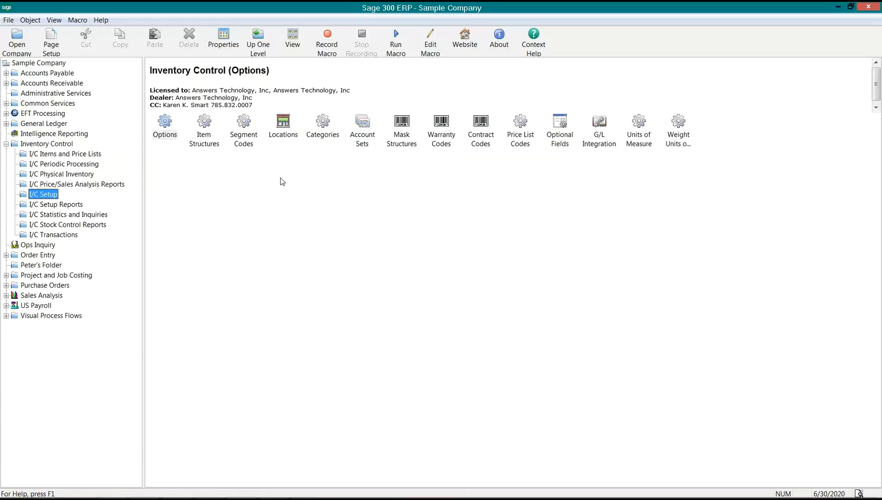
left_click(368, 130)
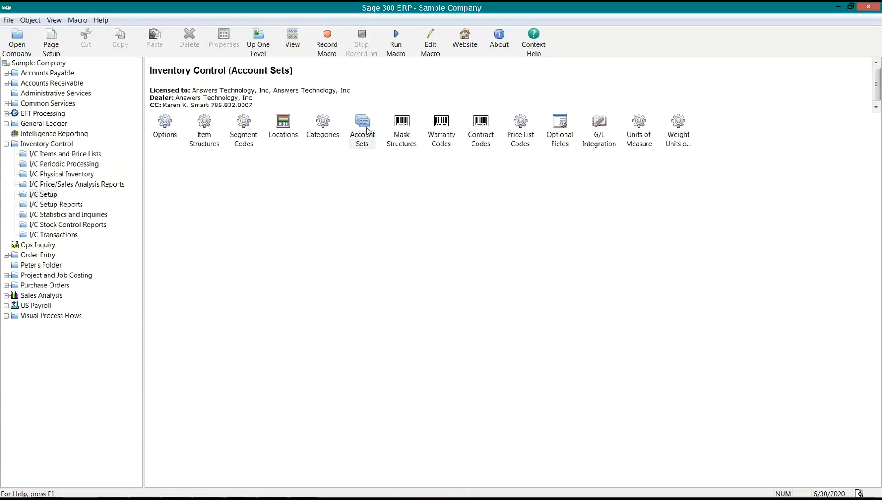
left_click_drag(418, 125, 401, 171)
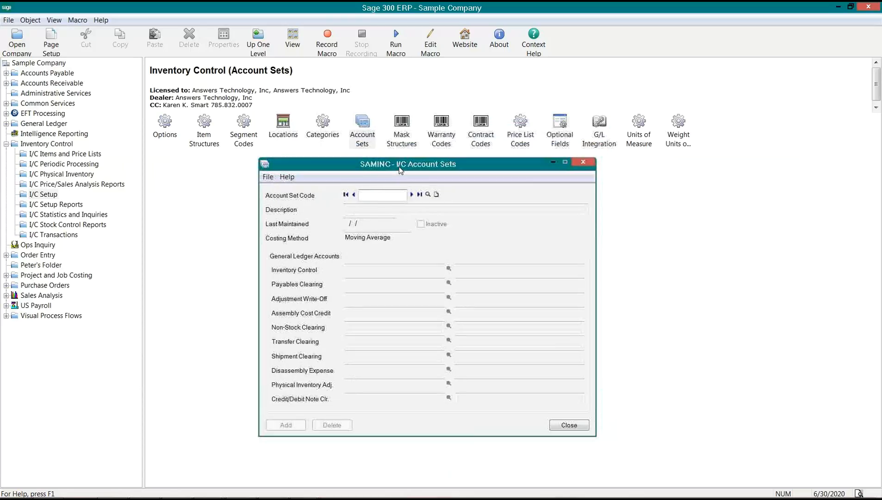
left_click(428, 195)
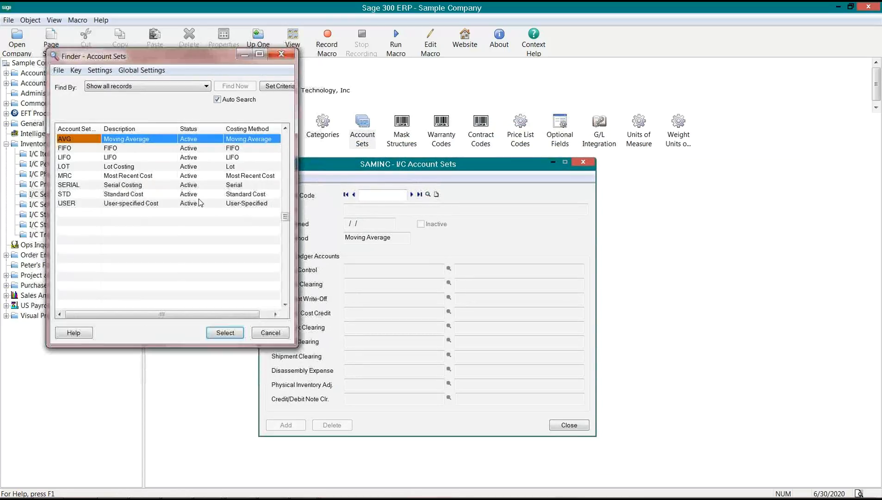
double_click(91, 204)
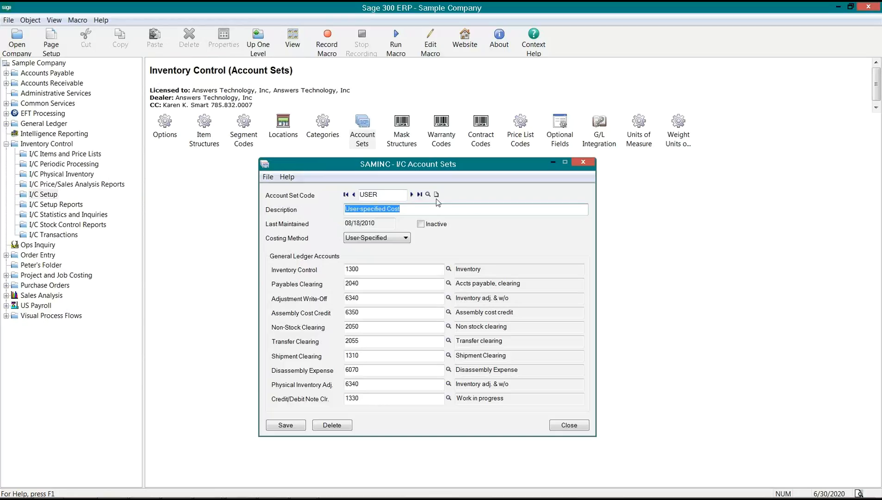
left_click(405, 209)
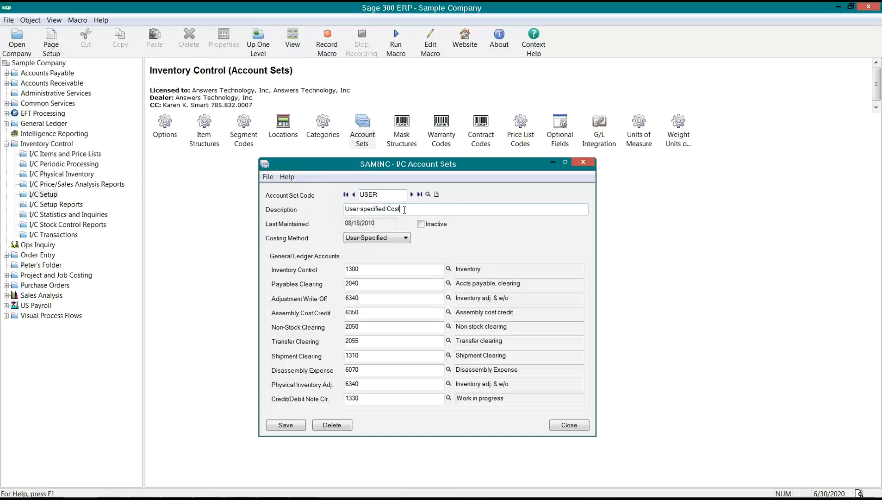
left_click_drag(405, 209, 308, 213)
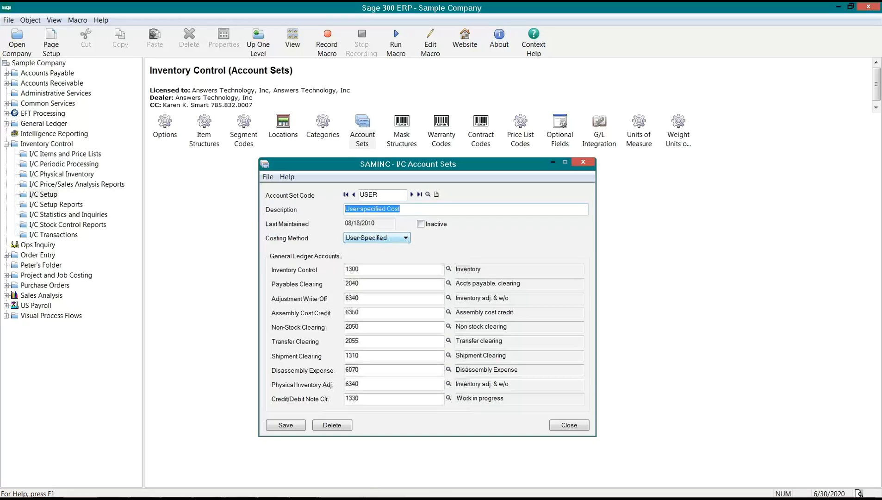
- Close the #OFFICE KIT I/C Items window and move the USER account set form beside the kitting record
left_click(303, 487)
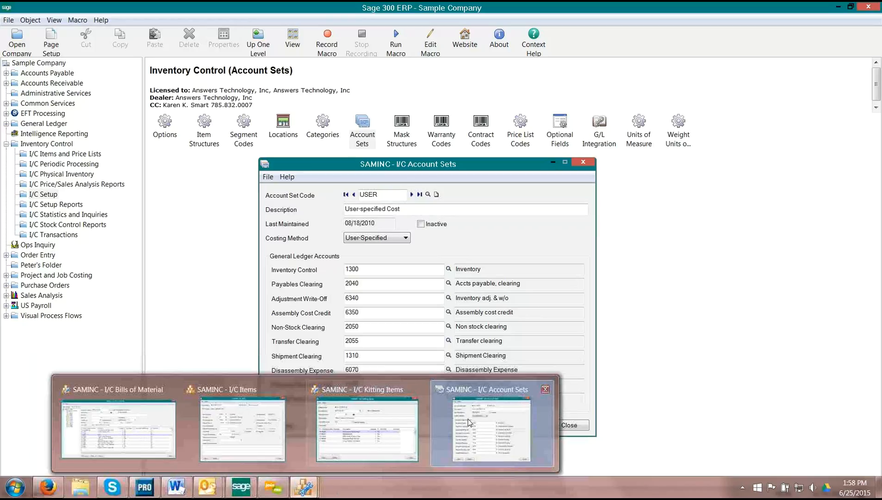
left_click(399, 410)
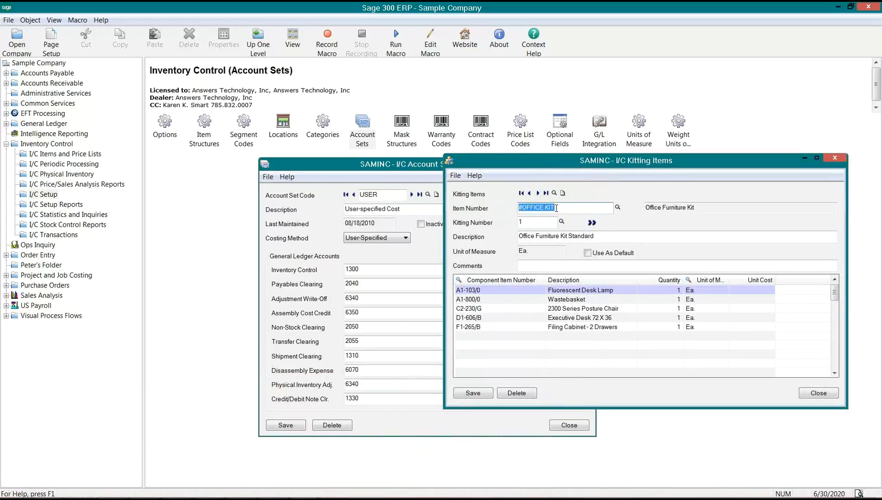
left_click_drag(555, 208, 518, 208)
key("ctrl+c")
left_click(304, 487)
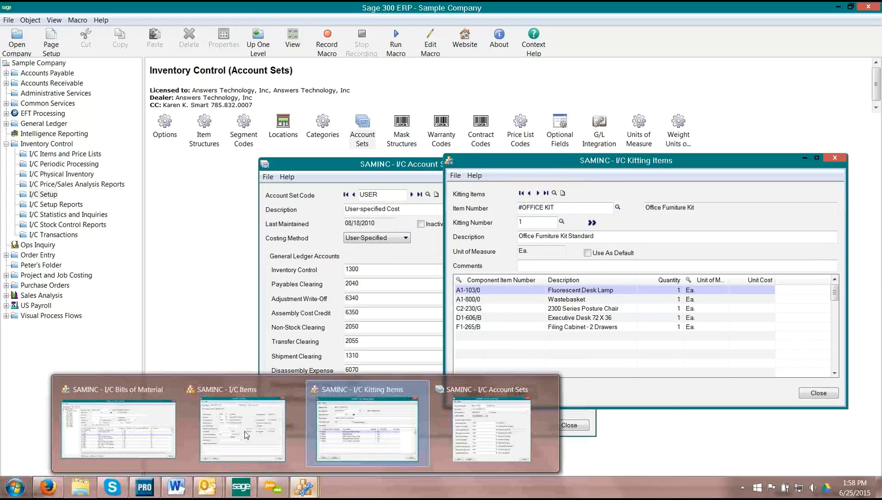
left_click(225, 418)
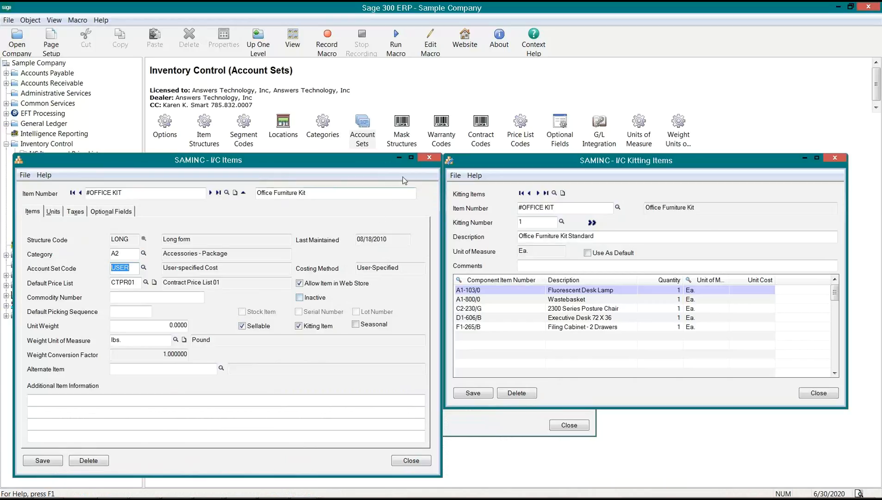
left_click(430, 157)
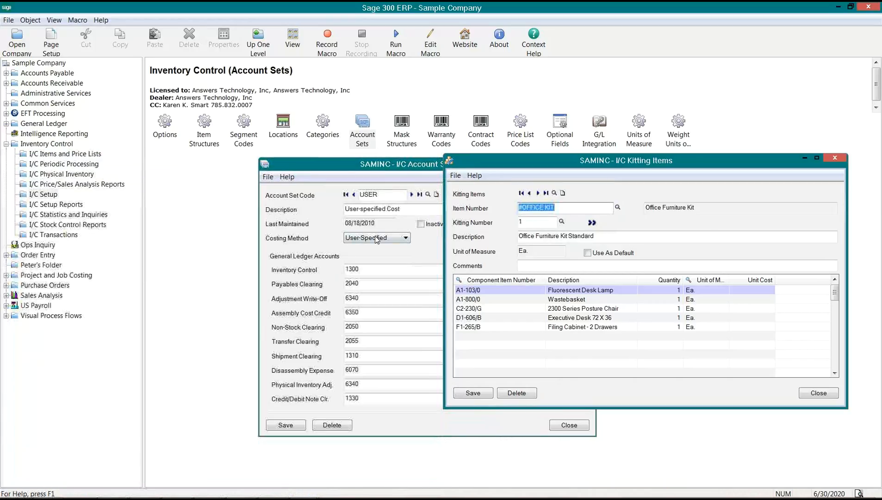
left_click(326, 176)
left_click_drag(328, 175, 160, 171)
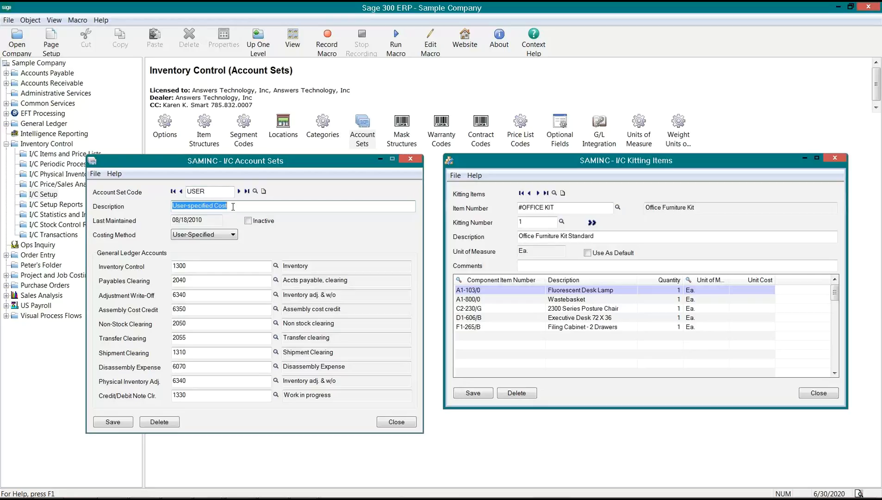
- Try a new KIT account set code, decline adding it, and close the Account Sets form
left_click(263, 191)
type("KIT")
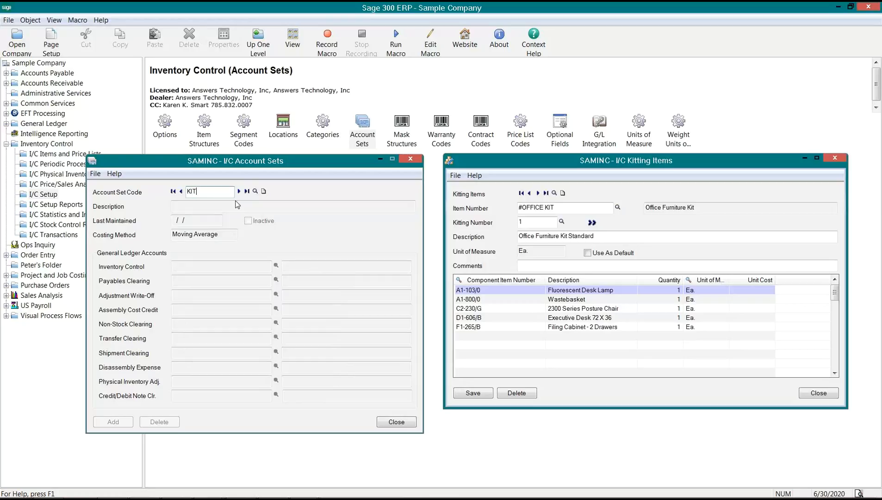
left_click(247, 192)
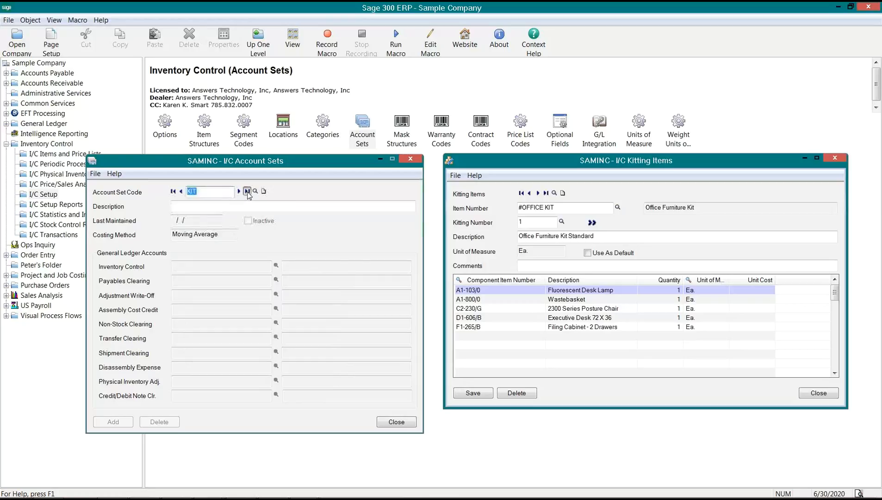
left_click(426, 293)
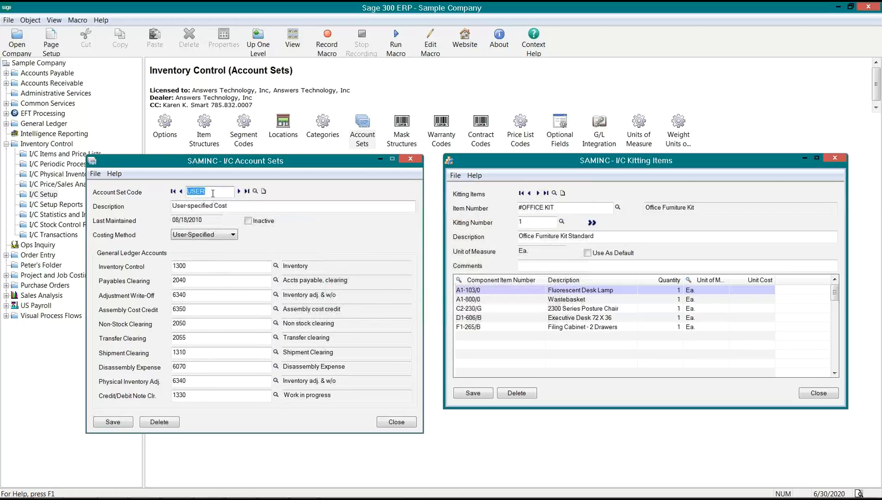
type("KIT")
key("Tab")
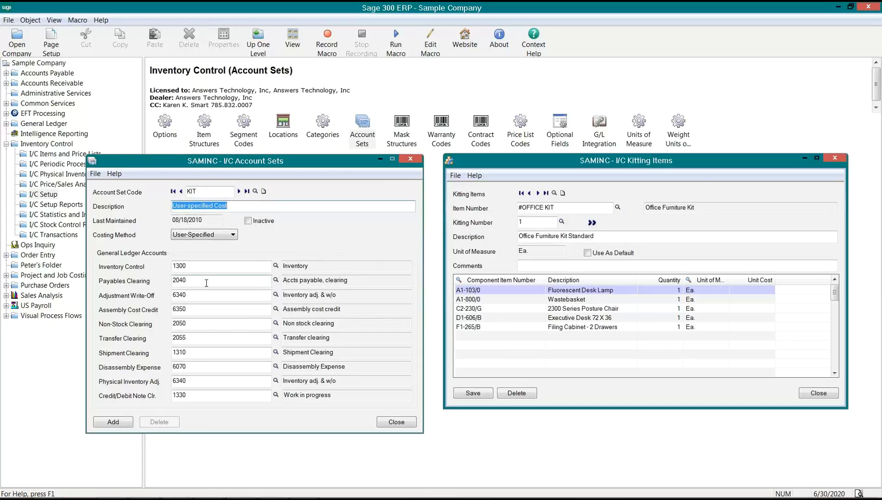
left_click(201, 191)
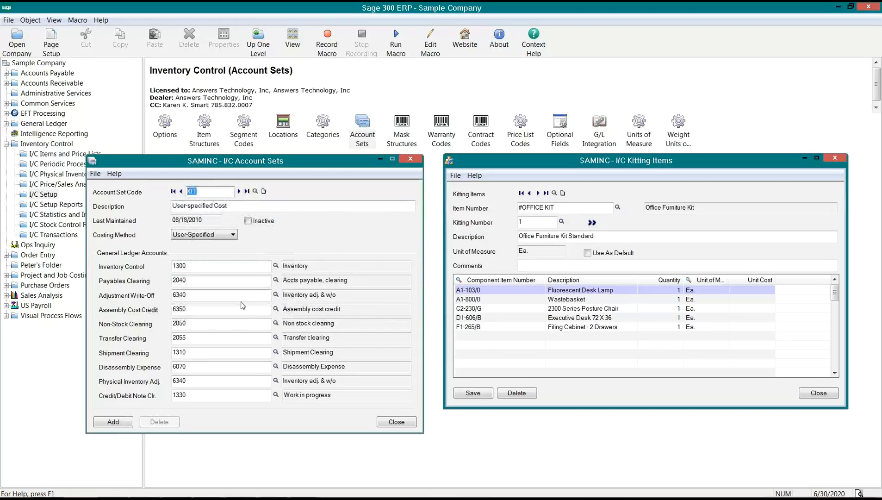
left_click(396, 421)
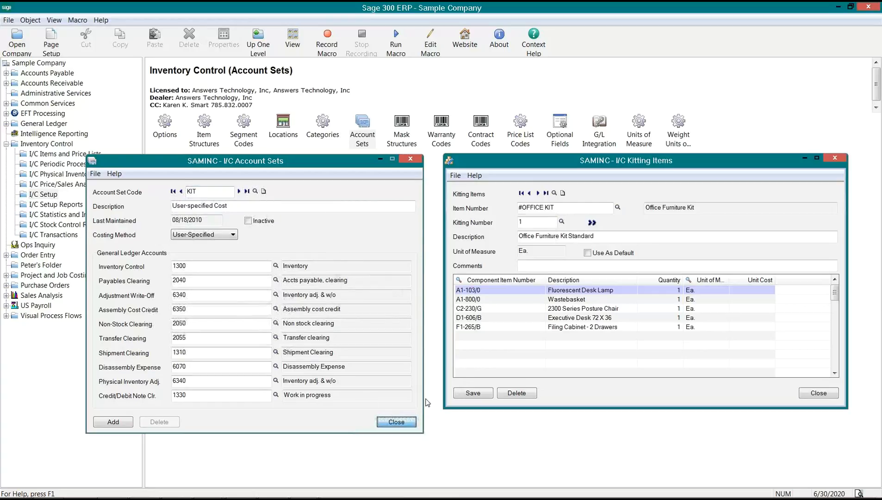
left_click(426, 294)
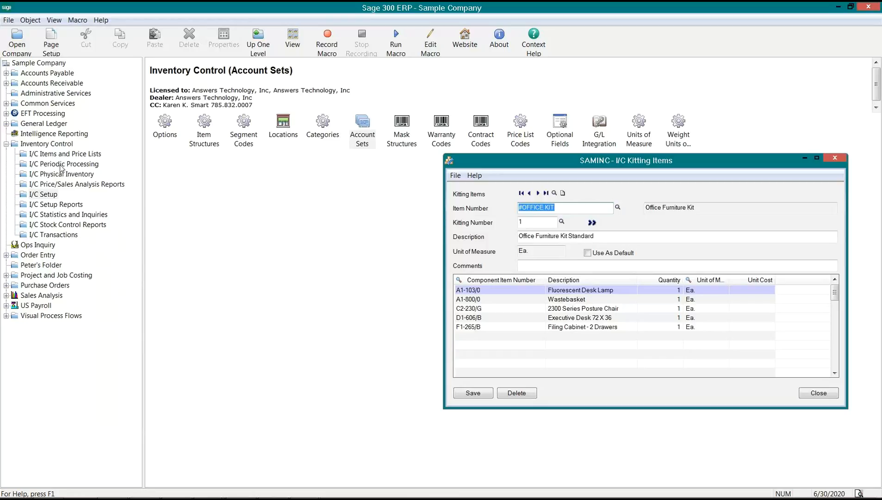
- Look up #OFFICE KIT in I/C Items to check its USER account set, then return to its kitting record
left_click(48, 158)
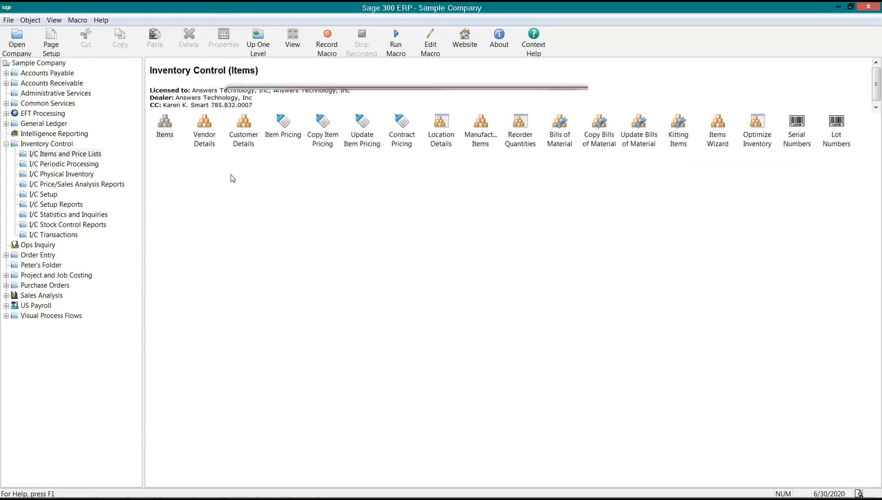
key("ctrl+v")
key("Tab")
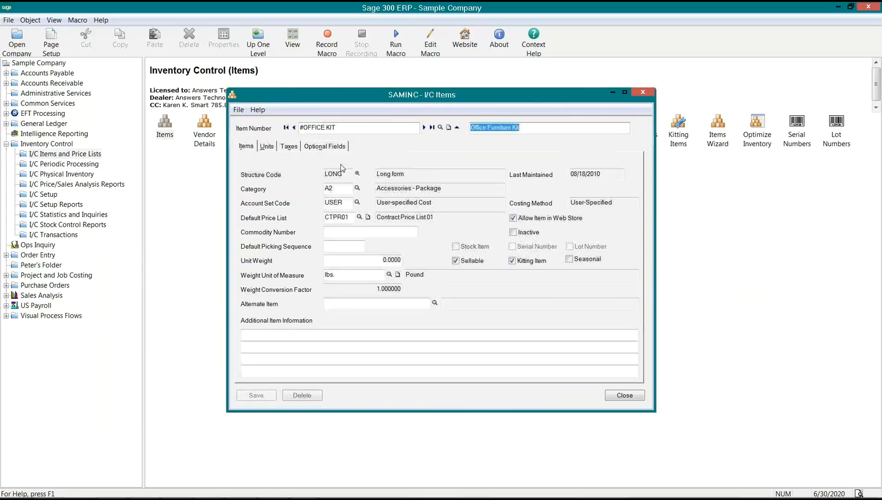
left_click_drag(344, 203, 300, 201)
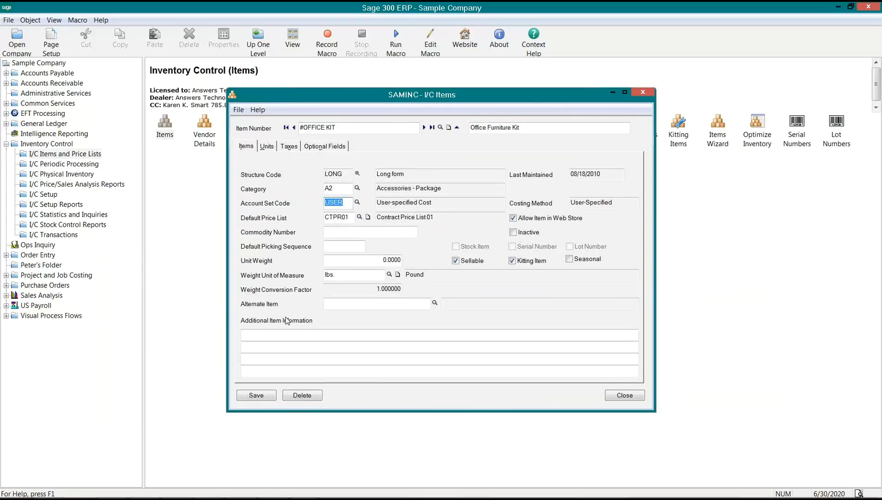
left_click(624, 395)
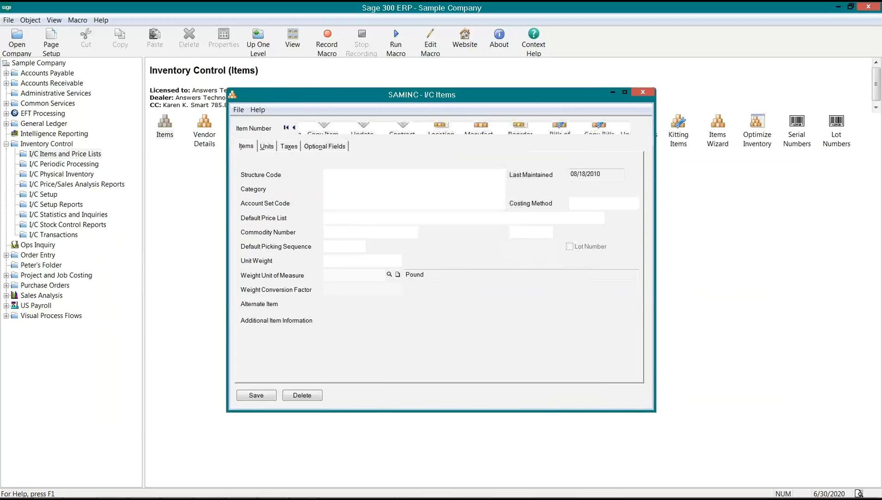
mouse_move(304, 486)
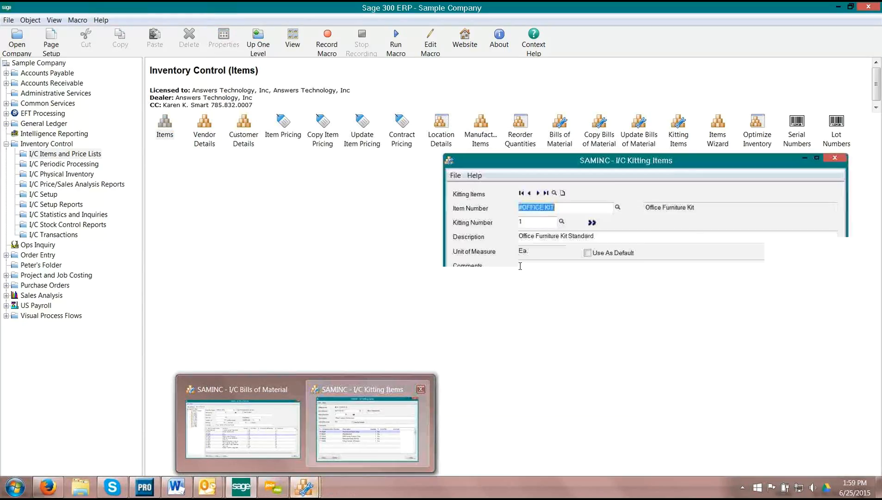
left_click(373, 388)
left_click_drag(468, 157, 287, 151)
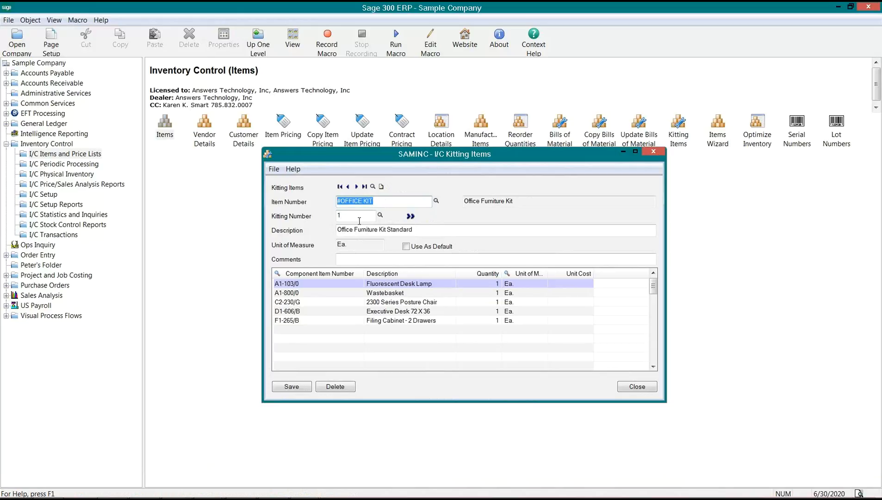
left_click(340, 216)
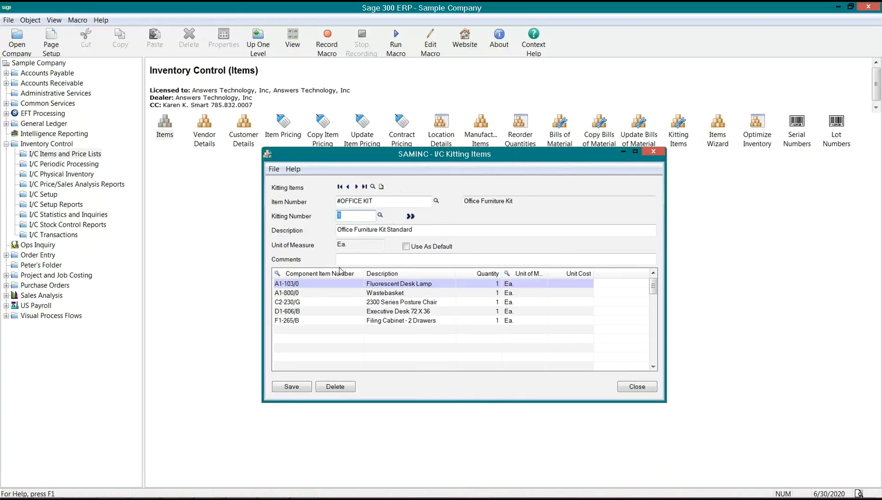
left_click(380, 215)
left_click_drag(225, 185, 225, 237)
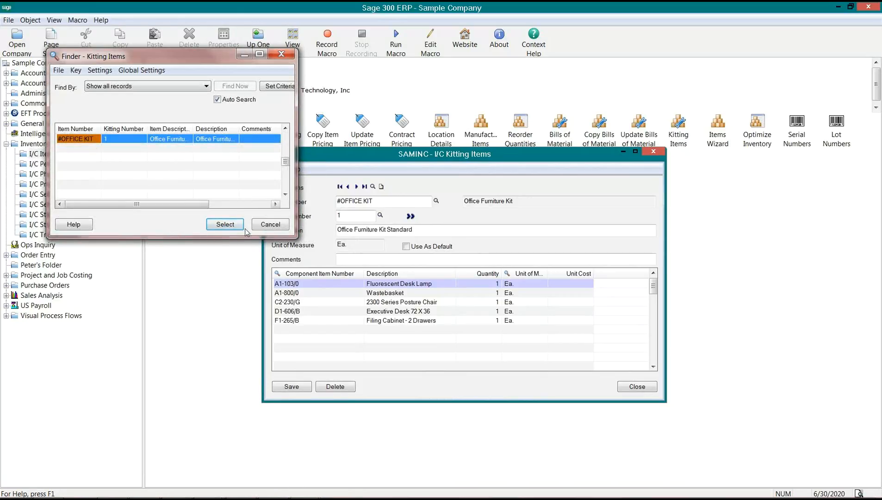
left_click(261, 225)
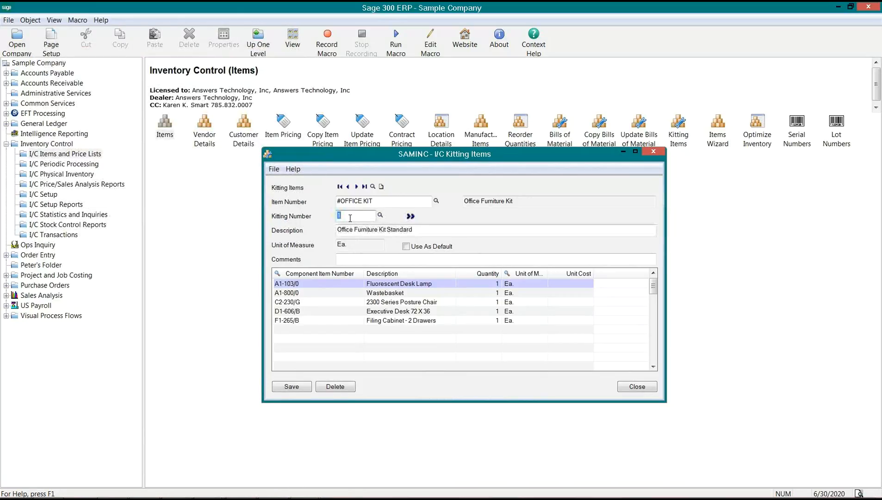
left_click(415, 220)
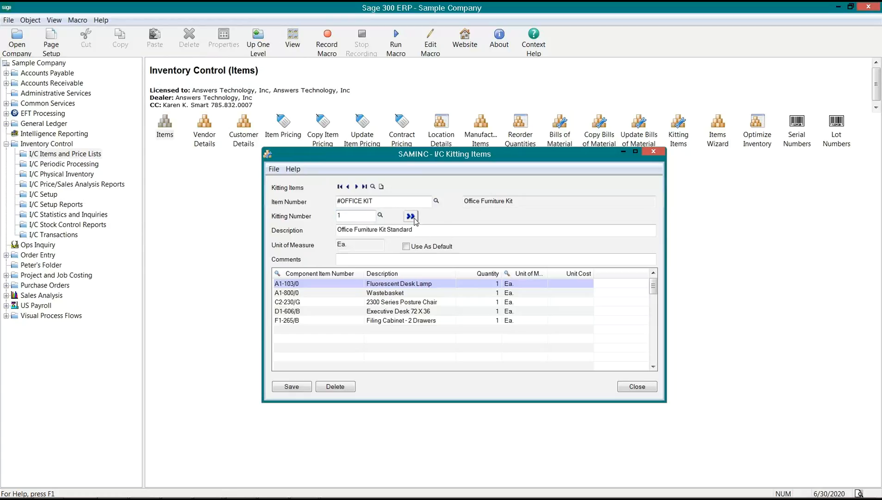
left_click(386, 285)
left_click(383, 294)
left_click(385, 304)
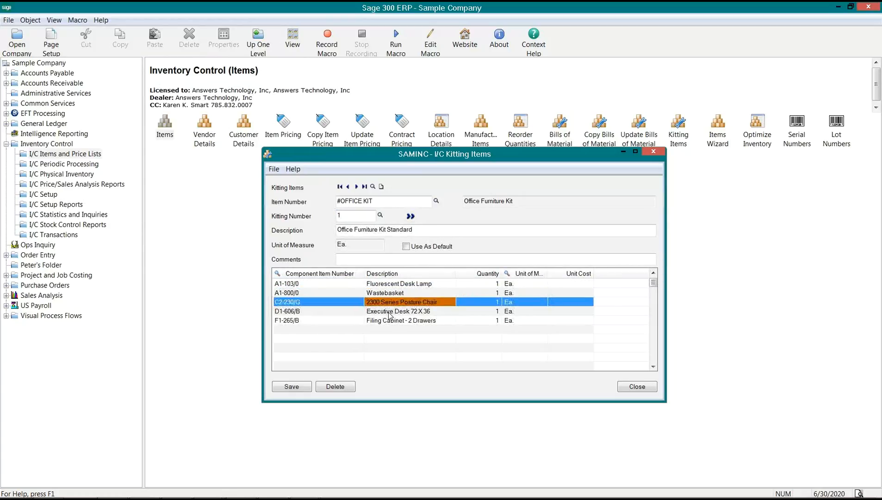
left_click(388, 313)
left_click(391, 320)
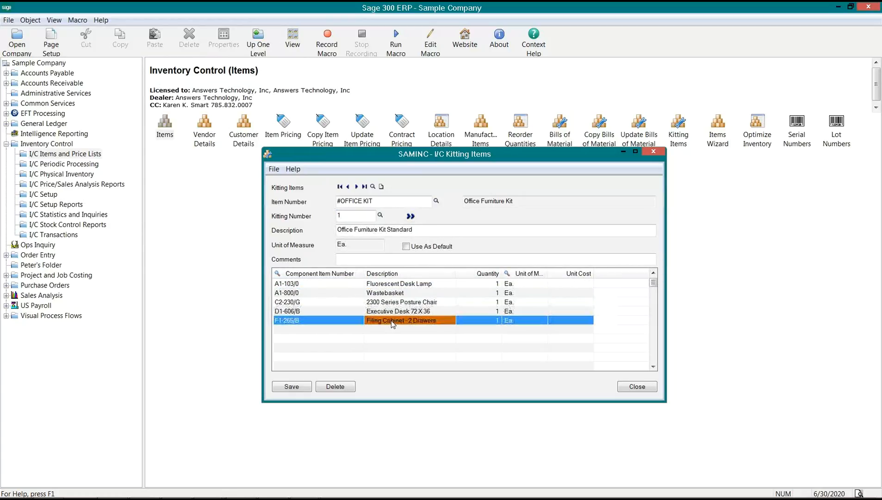
left_click(298, 284)
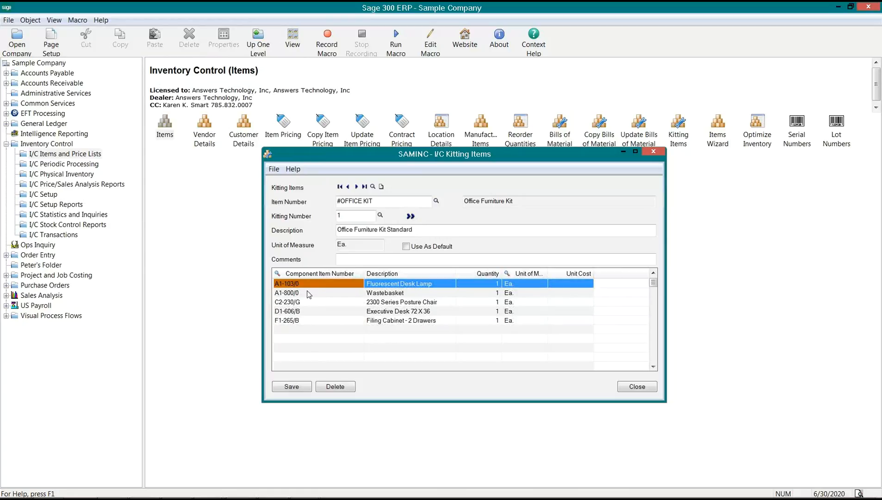
left_click(375, 202)
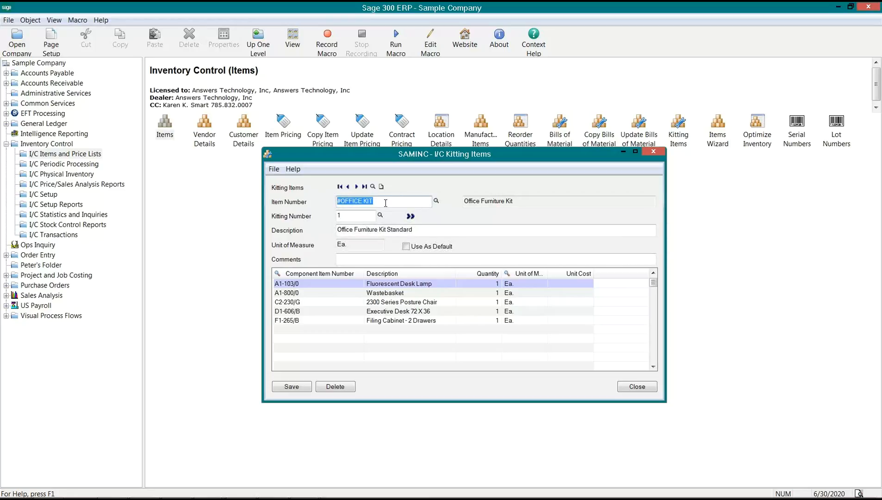
left_click(390, 293)
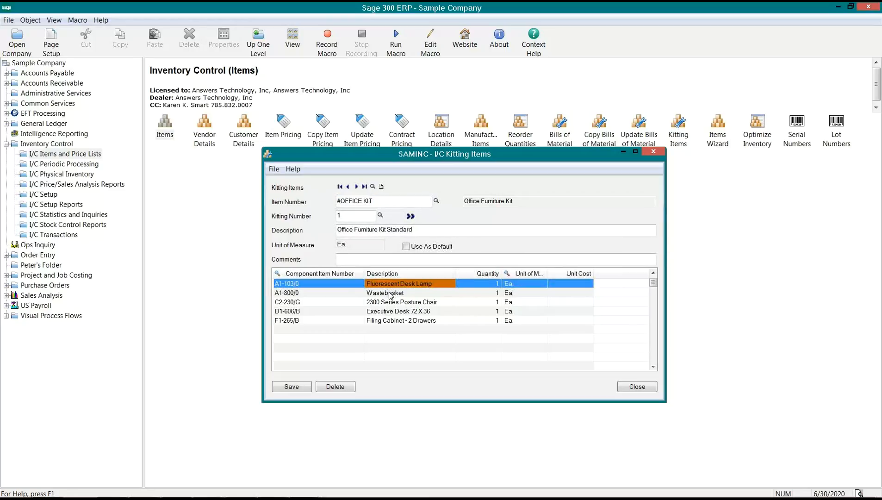
left_click(392, 302)
left_click(399, 320)
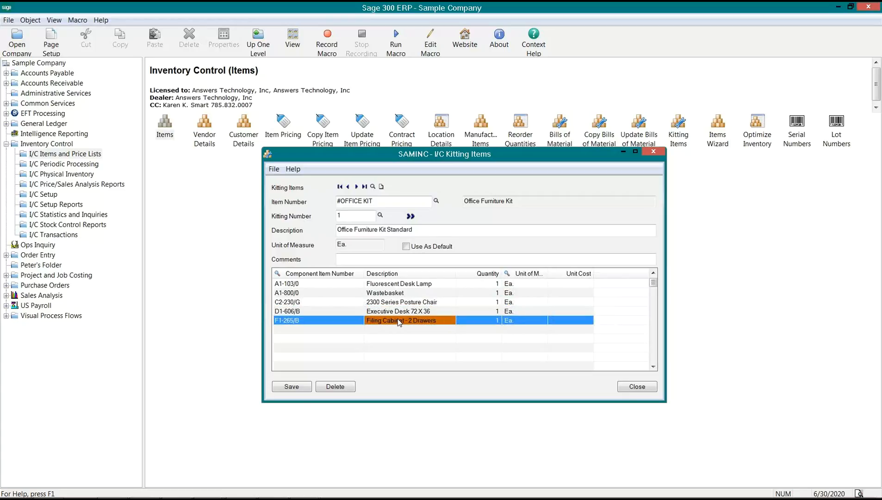
left_click(392, 284)
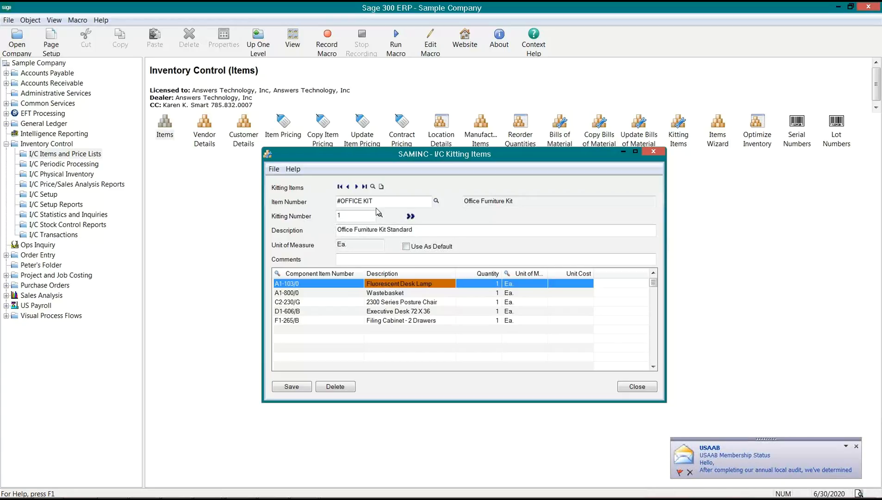
left_click_drag(373, 201, 337, 202)
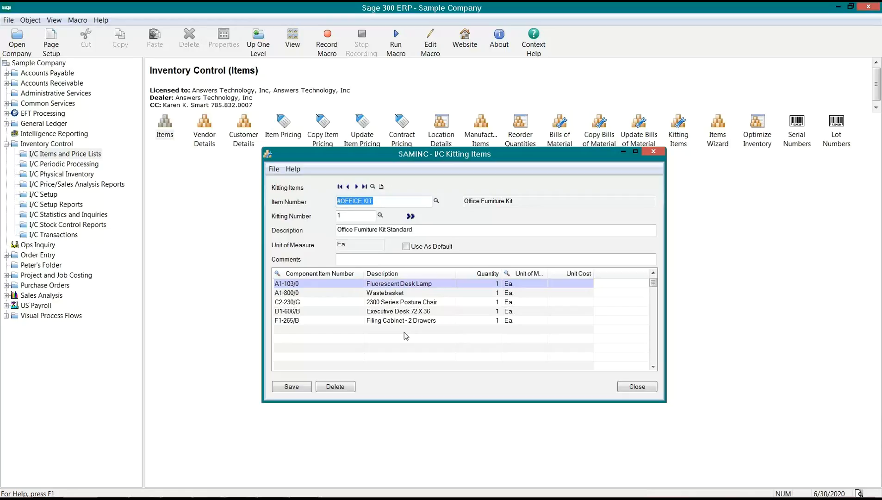
- Collapse the Unit Cost column in #OFFICE KIT's component grid and save the kit
left_click(566, 285)
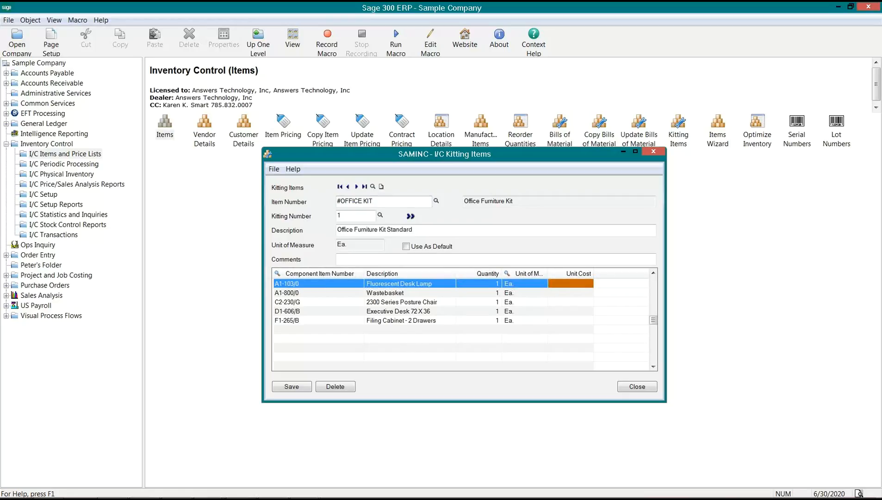
left_click(575, 291)
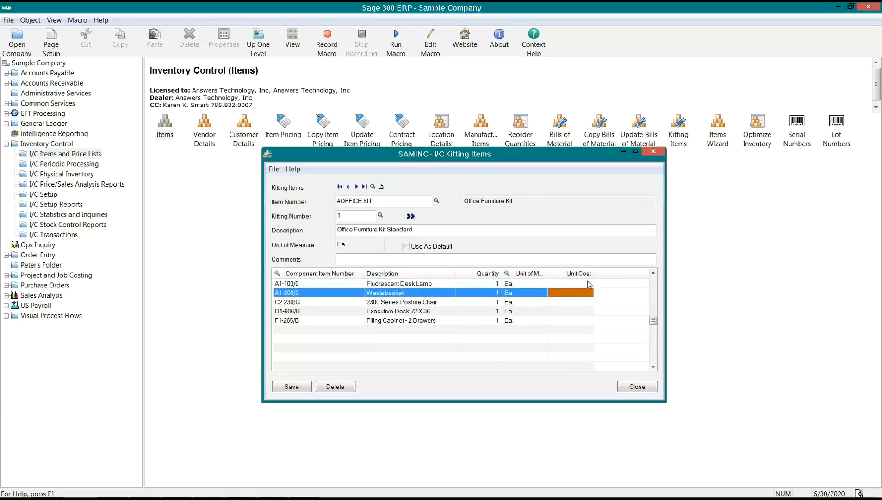
left_click_drag(594, 274, 548, 274)
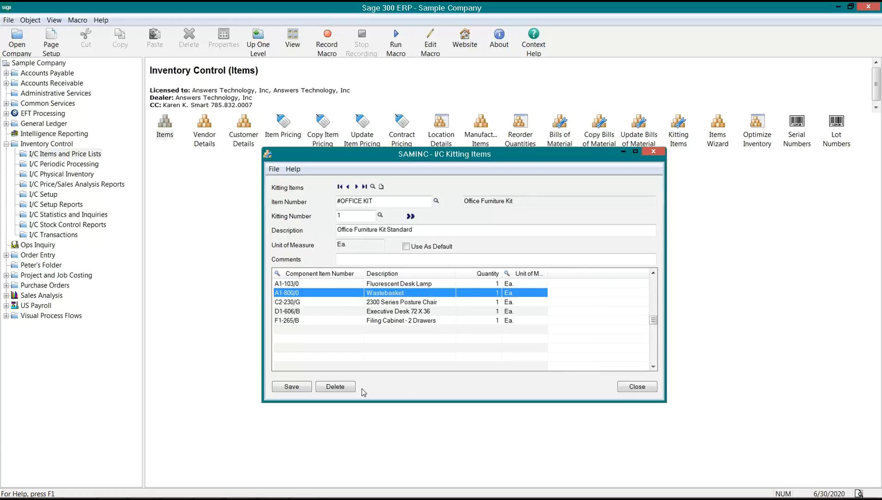
left_click(286, 390)
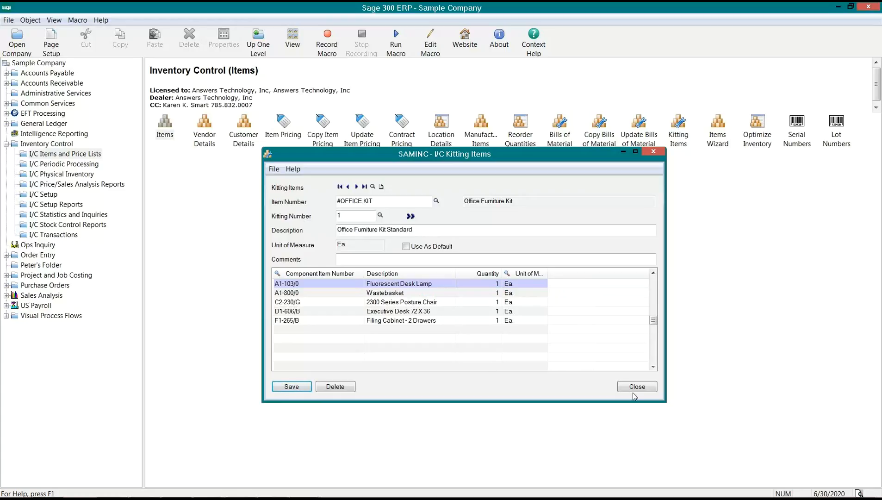
left_click_drag(381, 203, 291, 211)
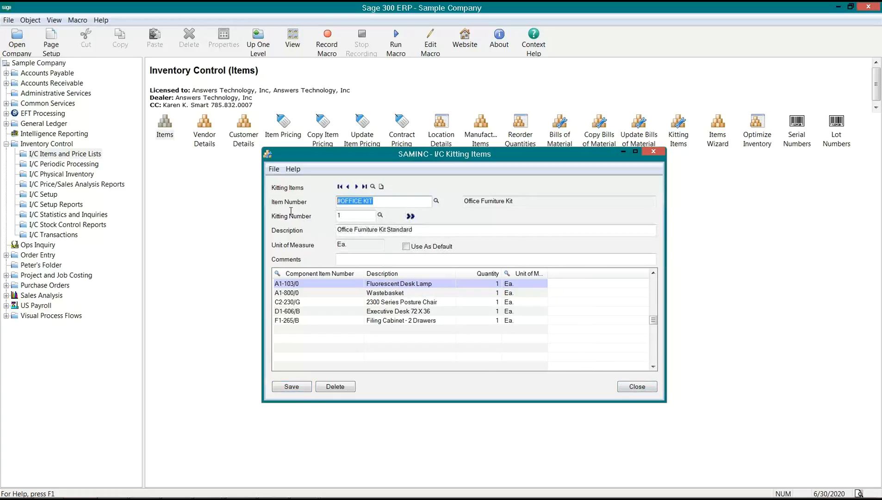
- Close Kitting Items and launch O/E Order Entry from the O/E Transactions folder
left_click(637, 386)
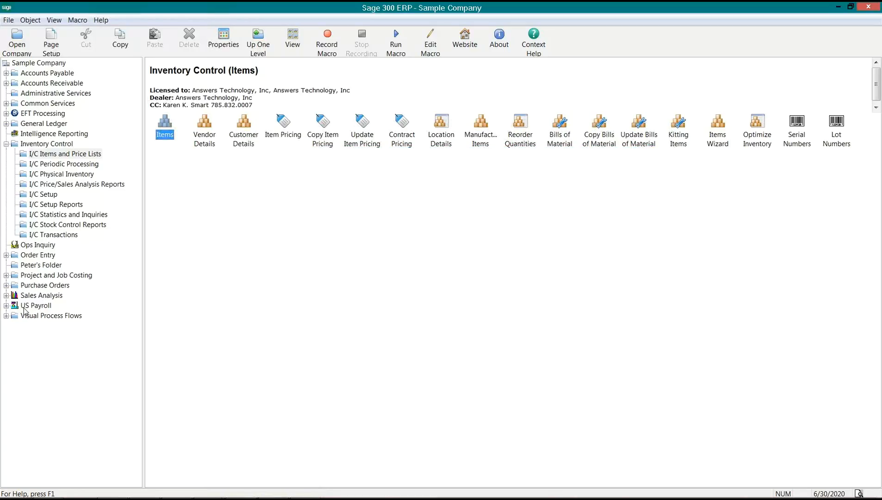
left_click(6, 255)
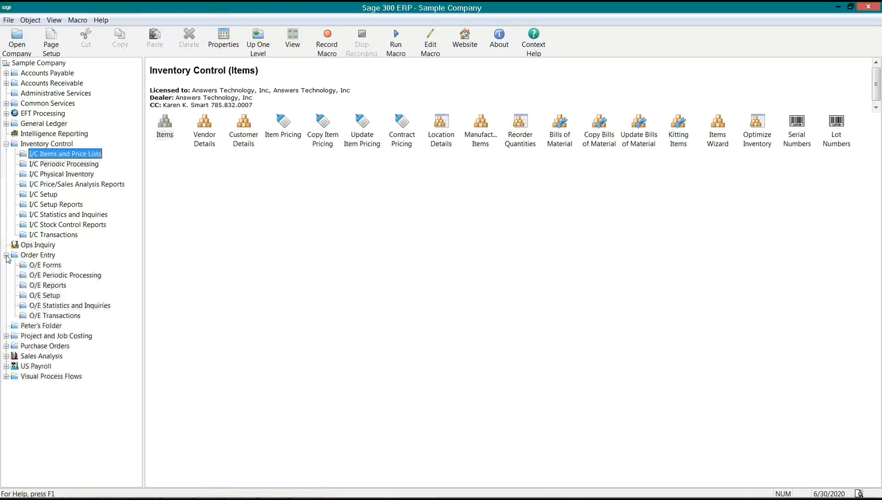
left_click(53, 317)
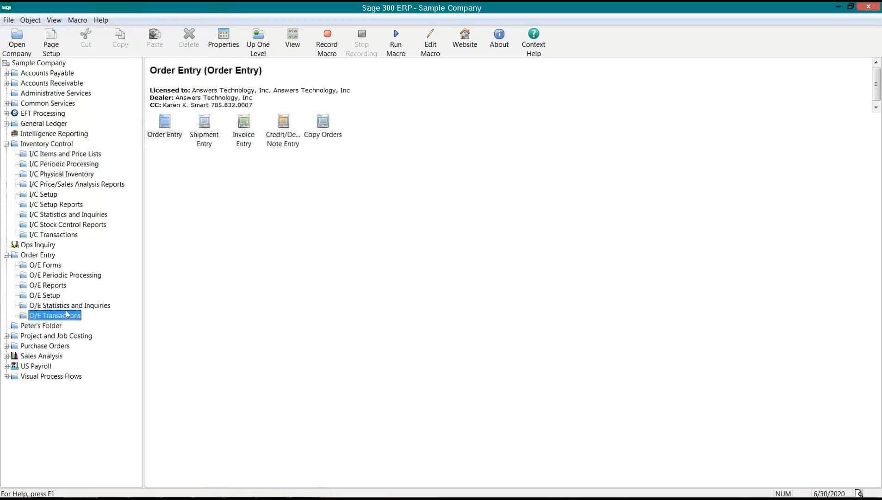
left_click(168, 138)
double_click(168, 137)
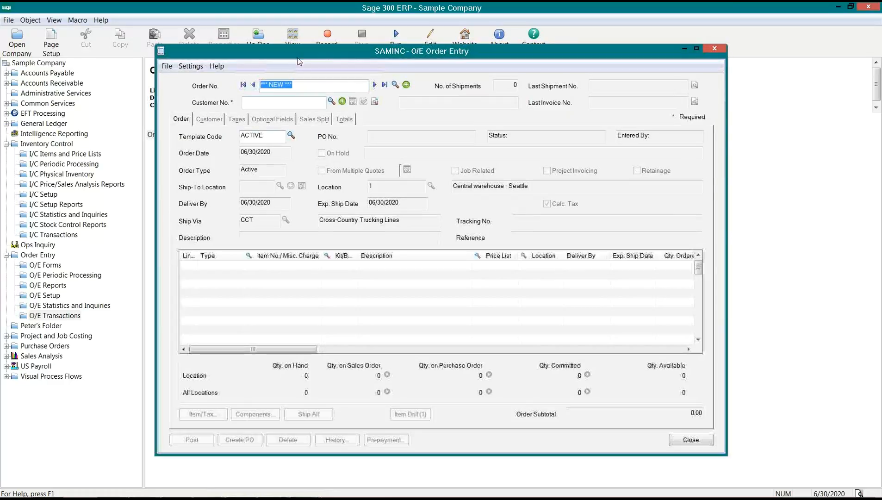
- Enter customer 1200 and add #OFFICE KIT as the order's first line item
left_click(219, 150)
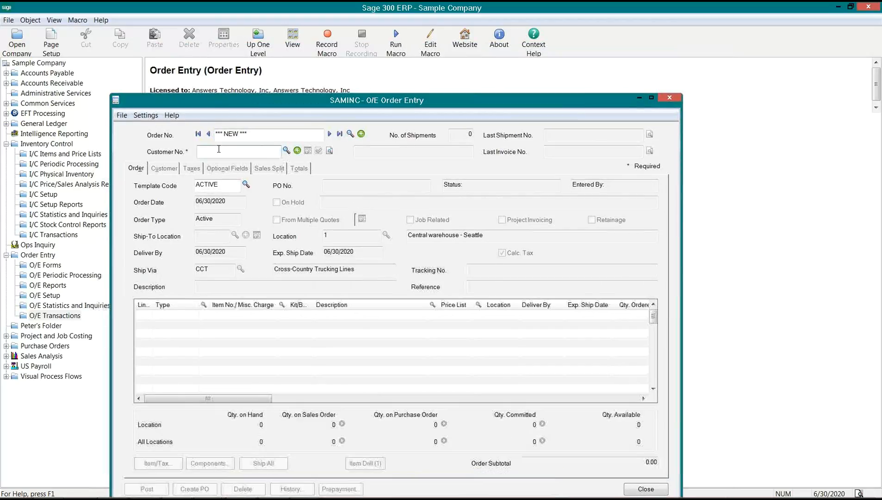
type("1200")
key("Tab")
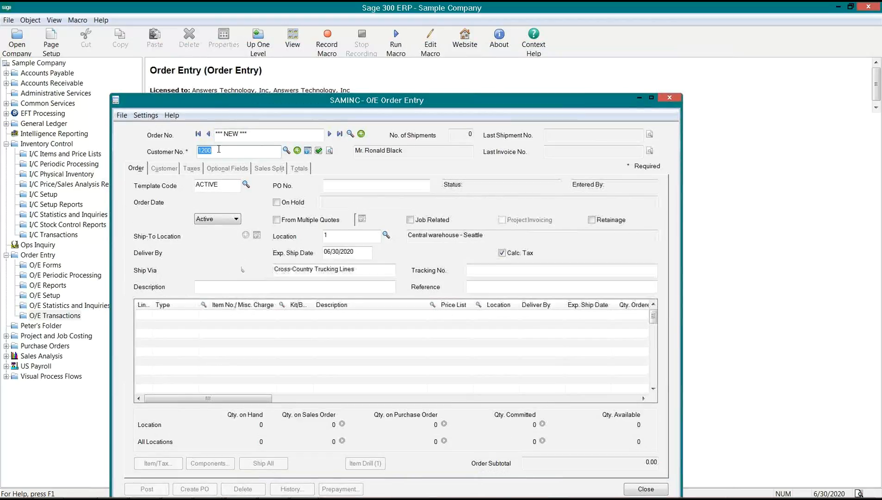
left_click(218, 315)
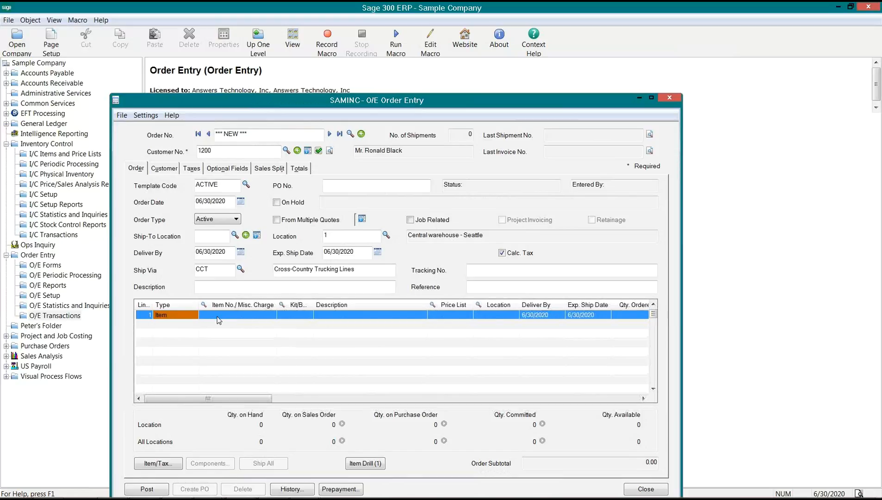
type("#OFFICE KIT")
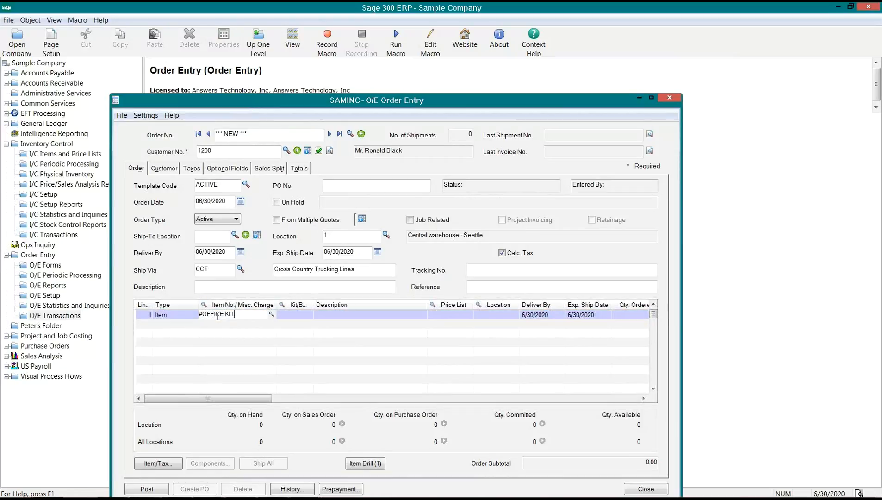
key("Tab")
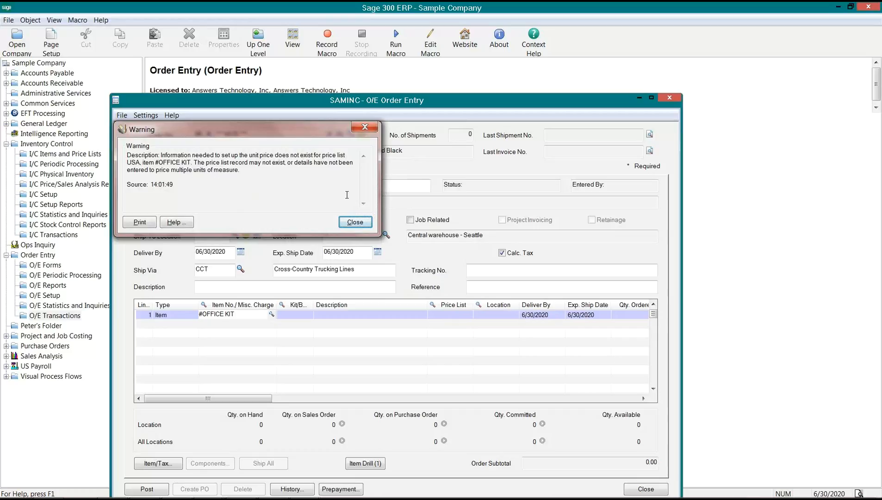
- Dismiss the missing price list warning, widen the Kit/BOM column, and clear the kit number error
double_click(131, 162)
left_click(356, 223)
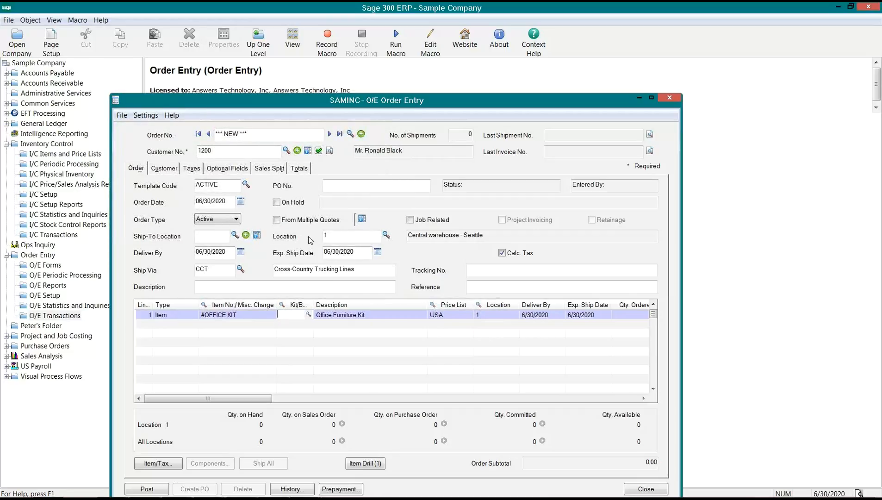
left_click_drag(314, 303, 356, 303)
left_click(327, 313)
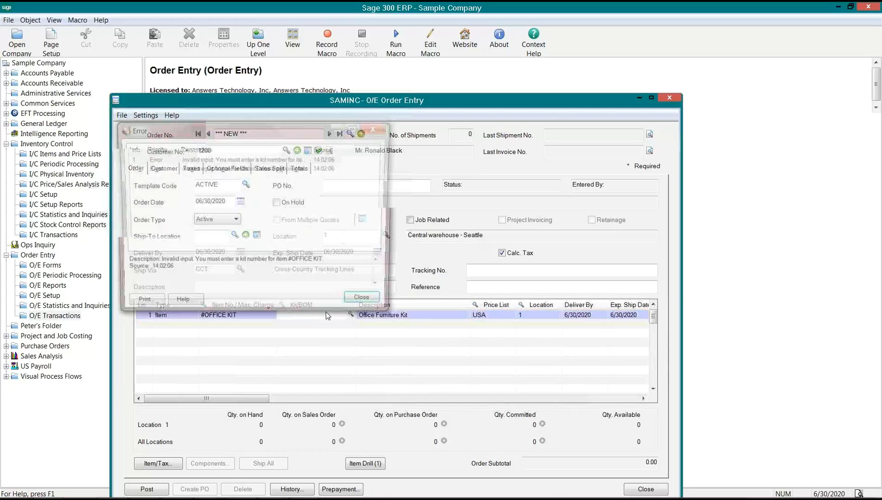
left_click(366, 303)
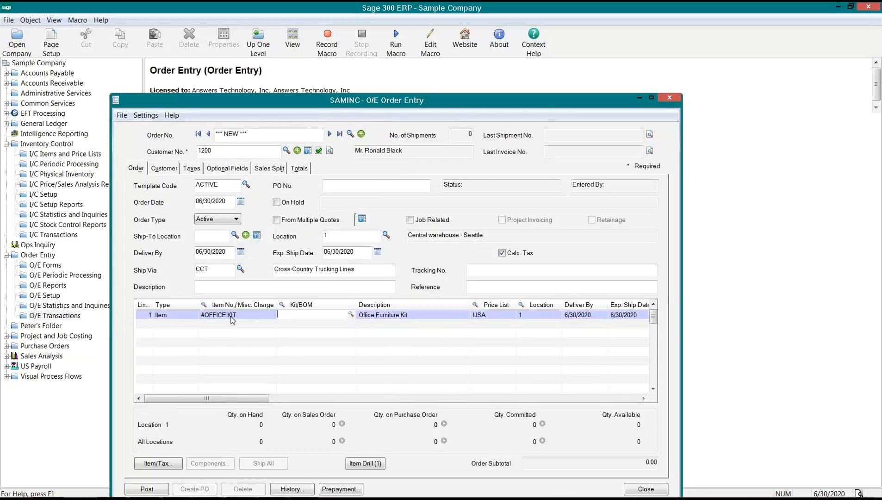
- Choose kitting number 1 for the #OFFICE KIT order line
left_click(351, 315)
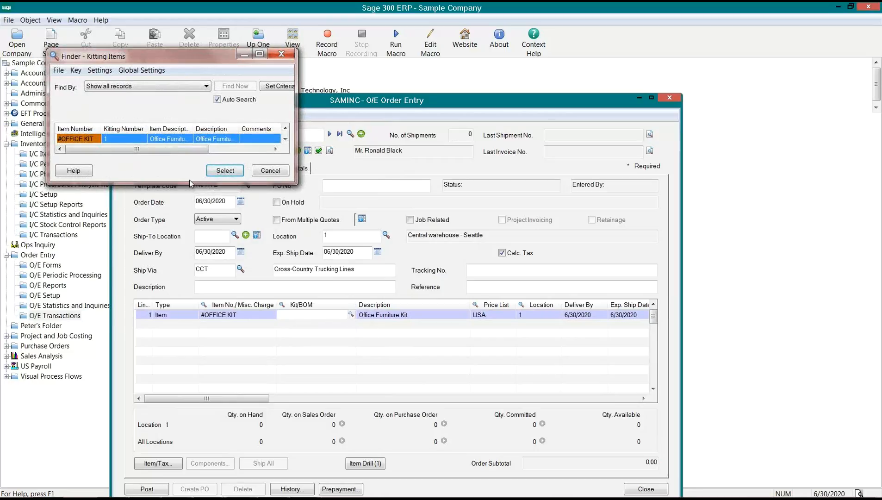
left_click_drag(190, 183, 190, 200)
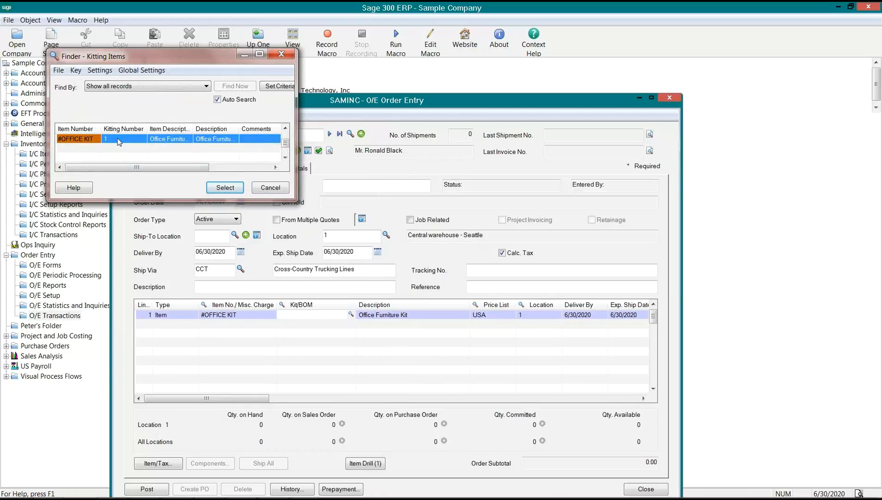
double_click(119, 143)
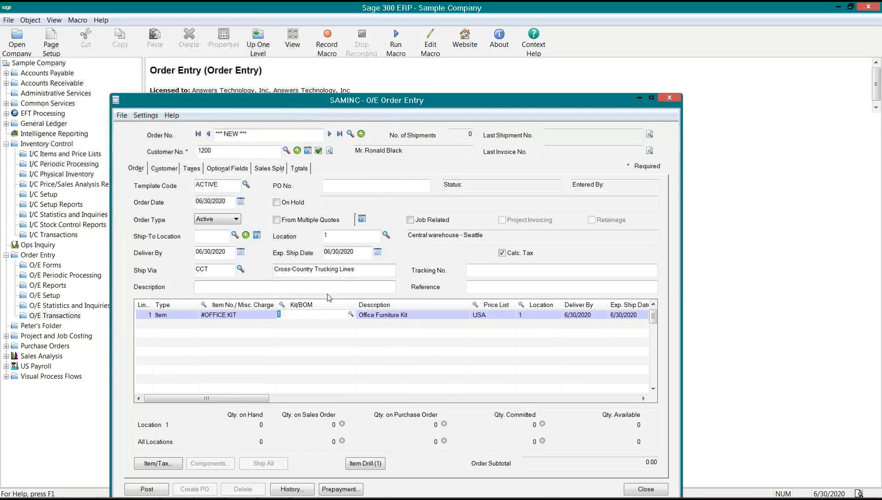
key("Tab")
key("Tab")
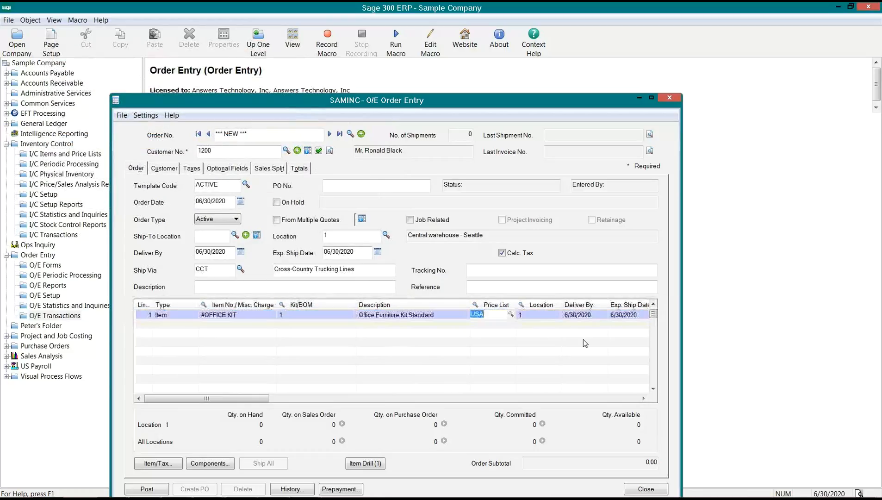
- Commit location 1 and an ordered quantity of 1 Ea for line 1, dismissing the CELL error
left_click(296, 318)
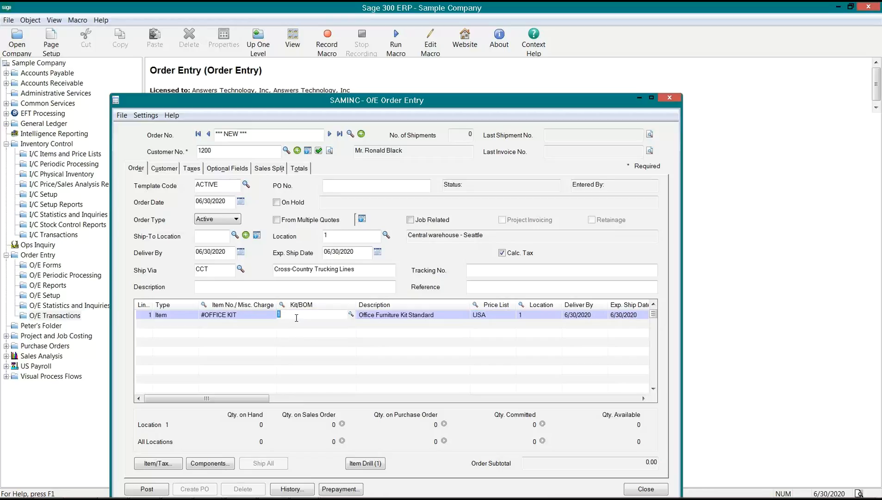
key("Tab")
key("Tab")
key("Tab")
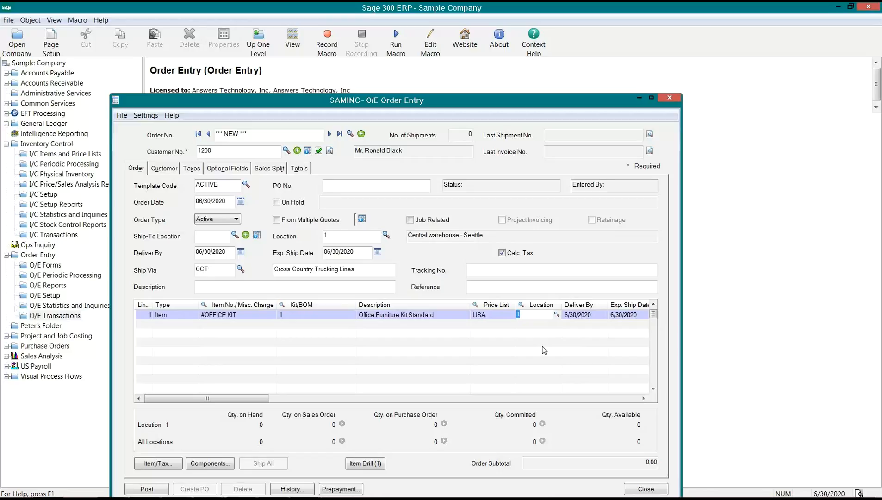
left_click(544, 351)
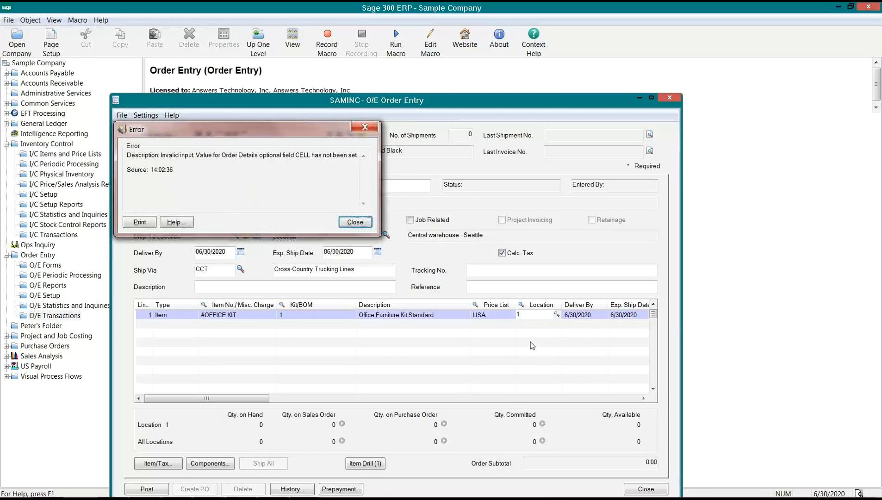
left_click(357, 225)
key("Tab")
key("Tab")
key("Tab")
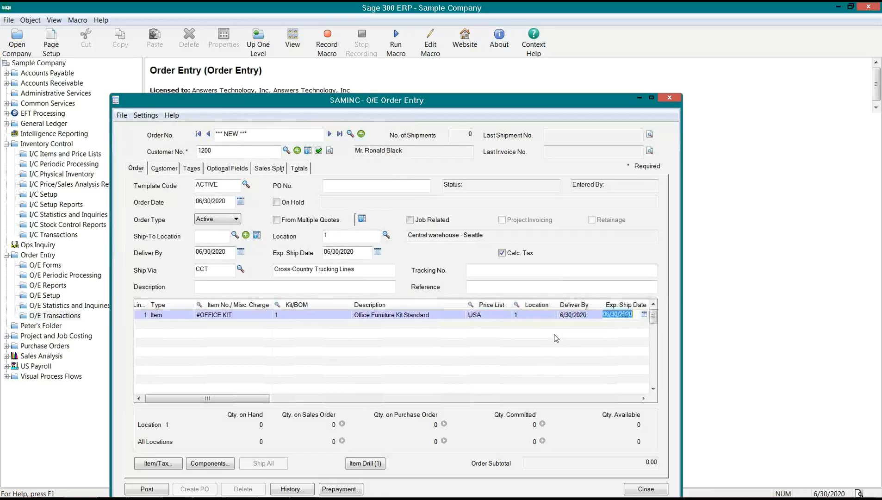
type("1")
key("Tab")
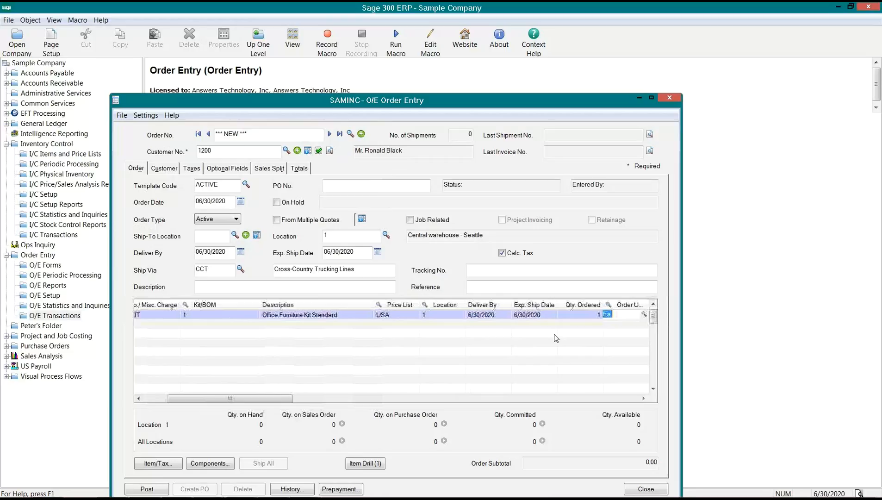
key("Tab")
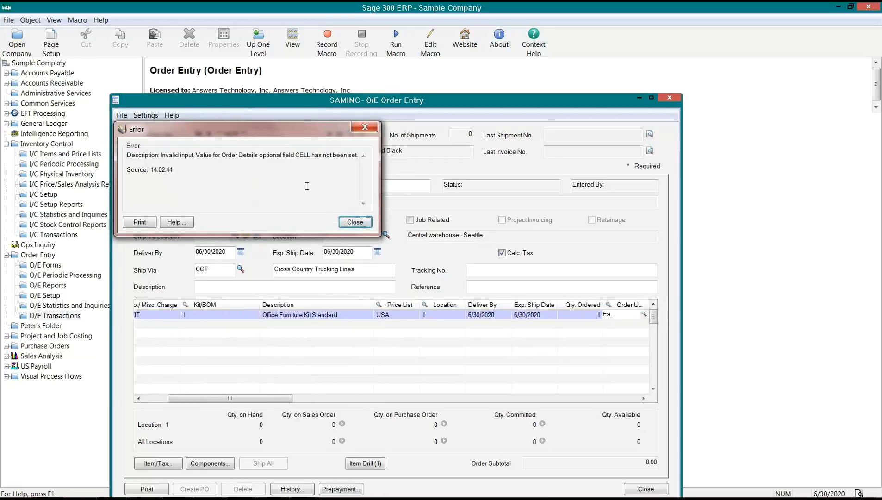
- Dismiss the error and set line 1's CELL optional field to HTC
left_click(355, 222)
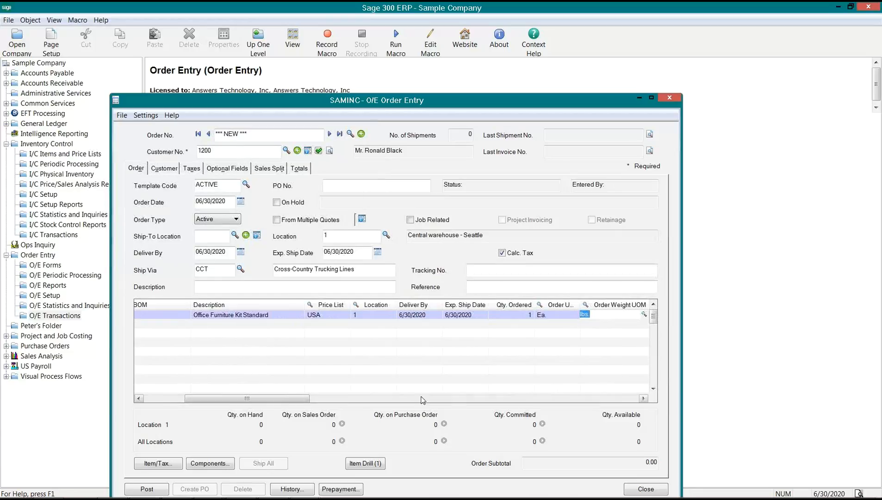
left_click_drag(286, 400, 636, 394)
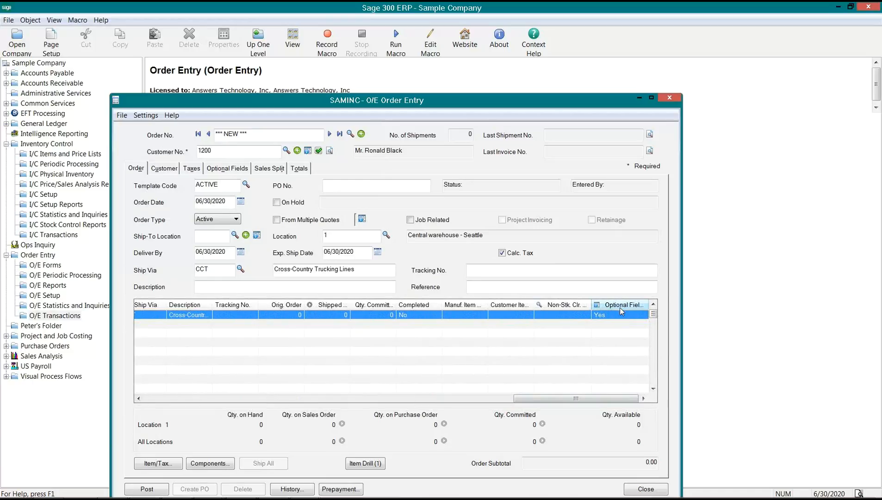
left_click(617, 304)
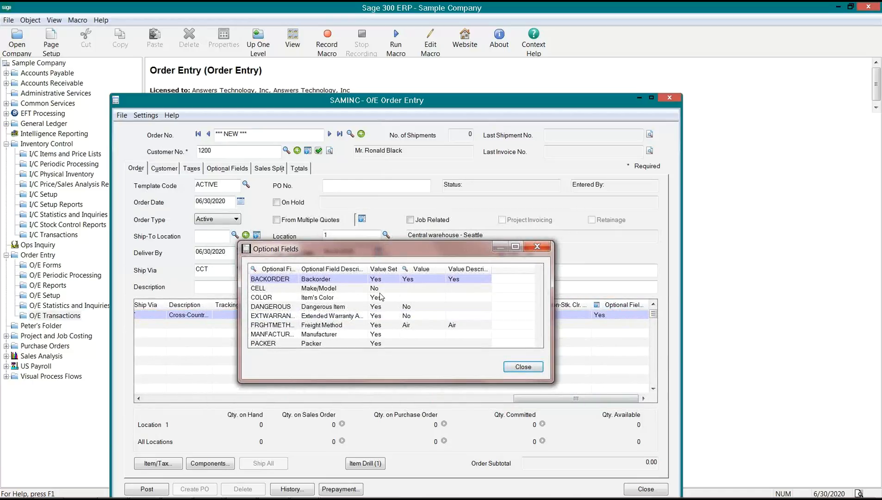
left_click(415, 288)
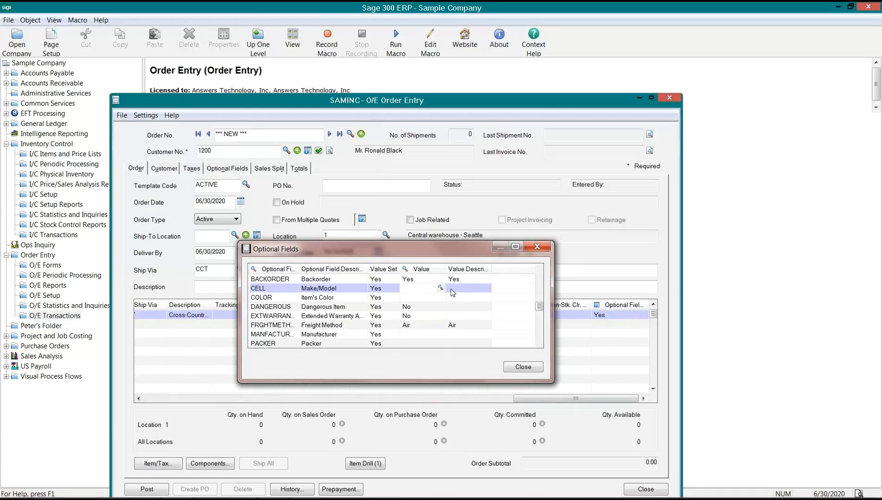
left_click(440, 288)
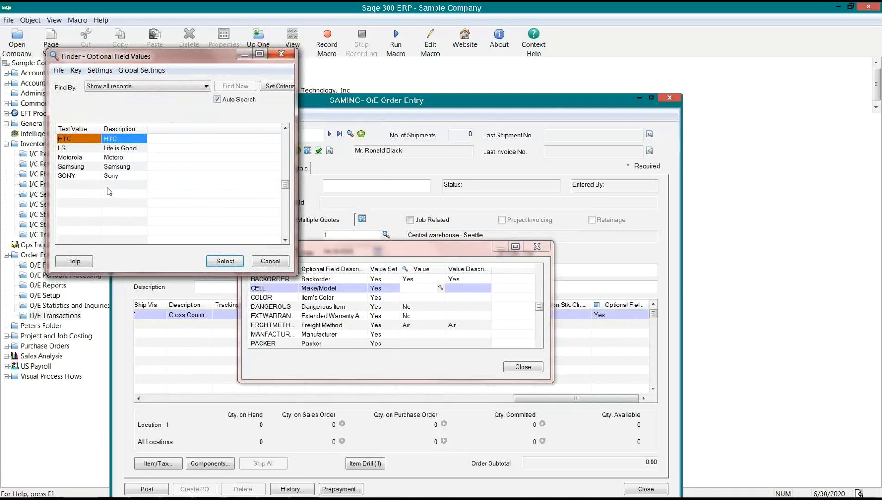
left_click(216, 262)
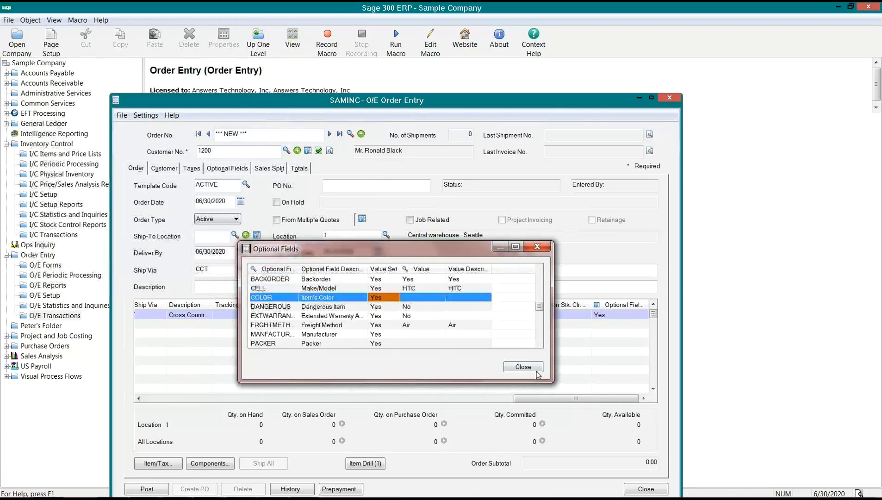
left_click(536, 370)
left_click_drag(565, 399, 198, 407)
left_click(152, 316)
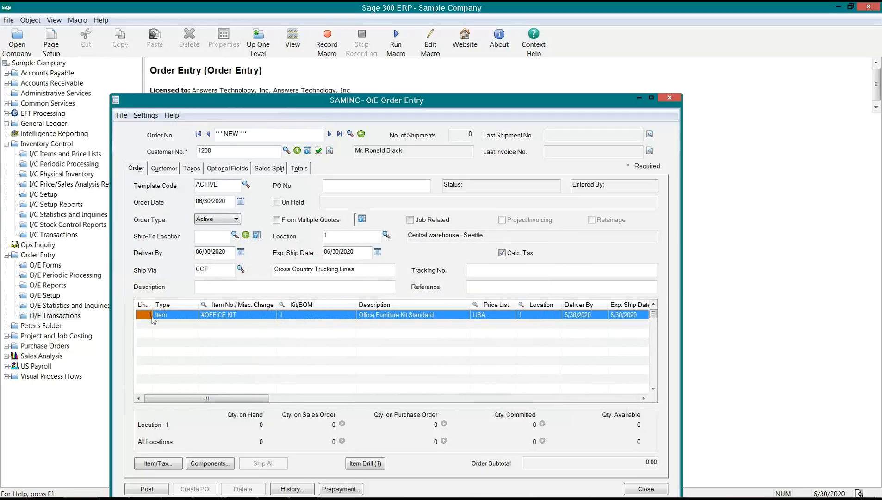
- Insert line 2 with item A2(IMAGE-1500)G, Image 1500 Series Desk Accessories, then dismiss the error
key("Insert")
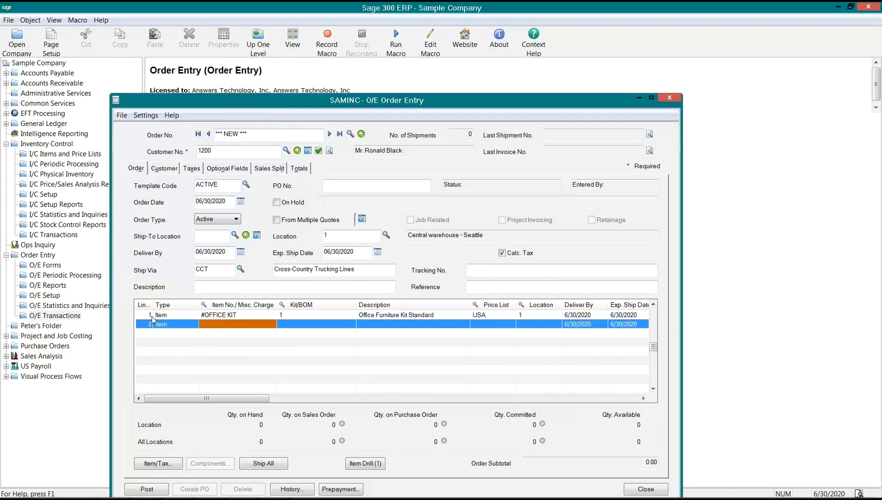
left_click(270, 309)
left_click(102, 345)
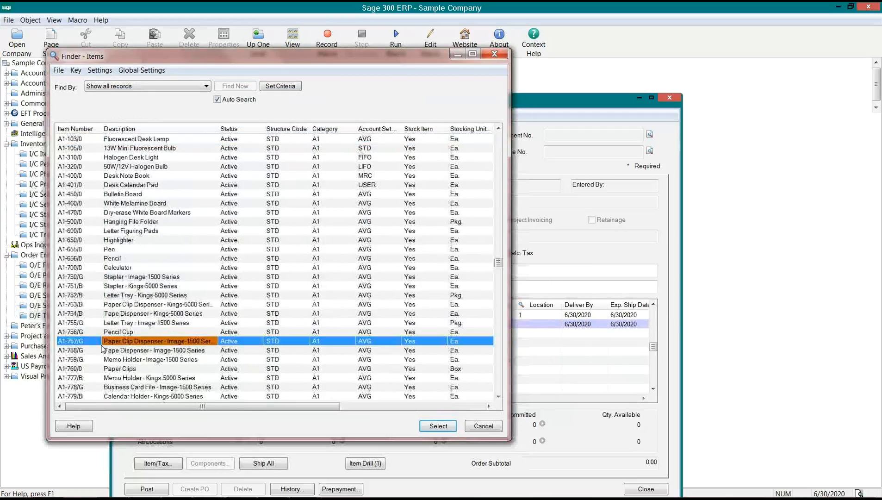
key("Down")
key("Down")
key("Down")
key("Down")
key("Down")
key("Down")
key("Down")
key("Down")
key("Down")
key("Down")
key("Down")
key("Down")
key("Down")
key("Down")
key("Down")
key("Down")
key("Down")
key("Down")
key("Down")
key("Down")
left_click(86, 258)
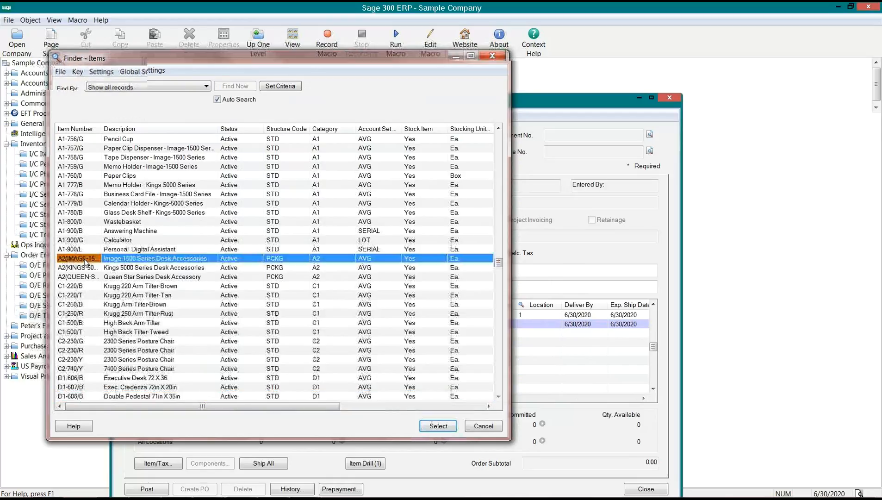
double_click(85, 259)
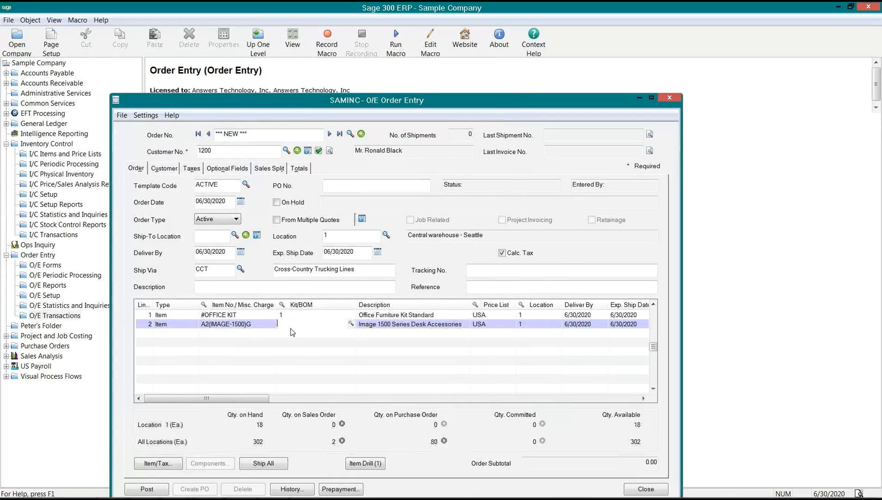
left_click_drag(279, 306, 291, 310)
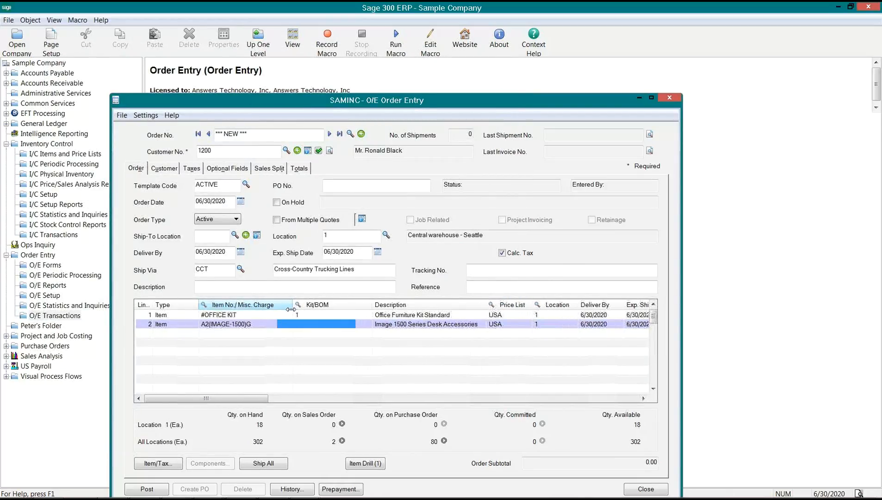
left_click(355, 223)
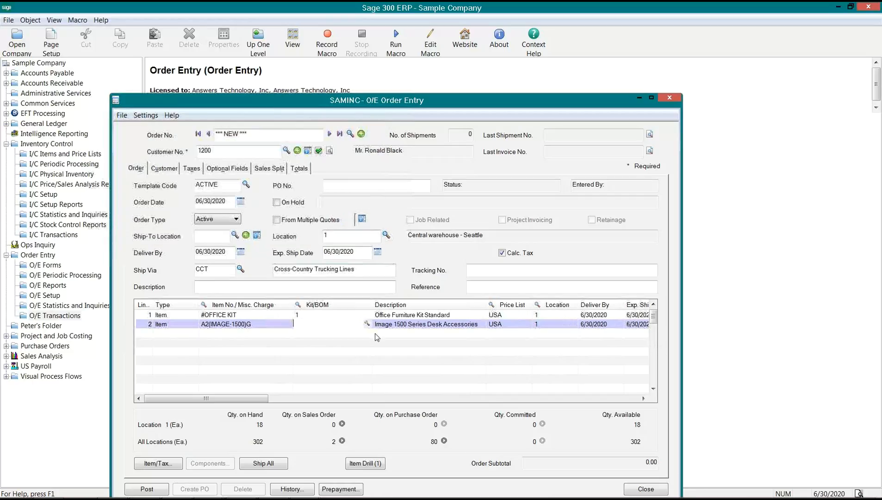
- Compare line 2's bills of material and pick BOM 3 (build quantity 1, Case12)
left_click(368, 324)
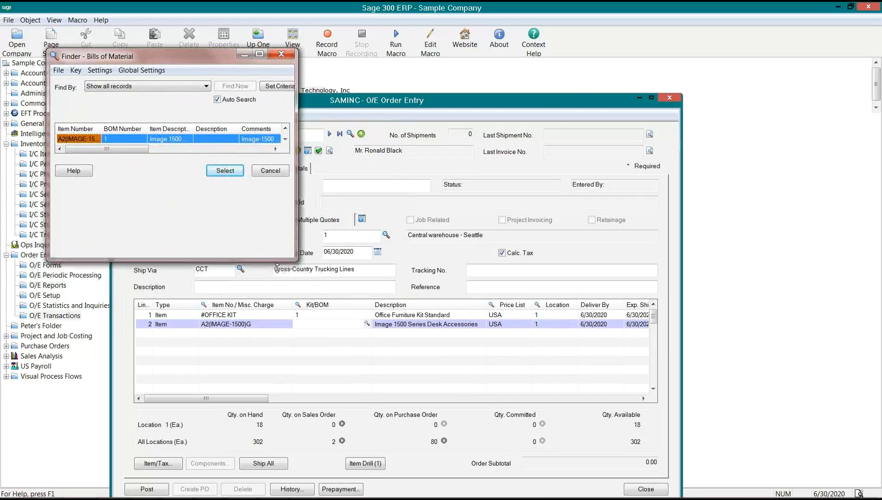
left_click_drag(296, 167, 770, 159)
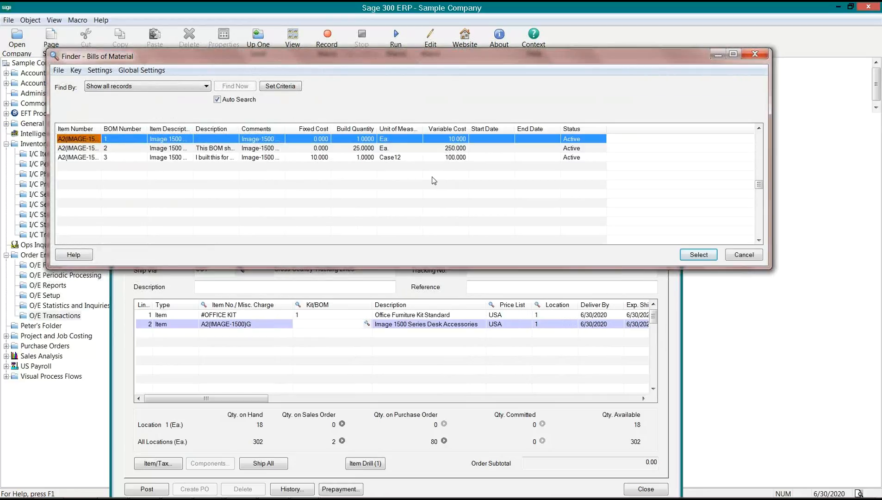
left_click(353, 140)
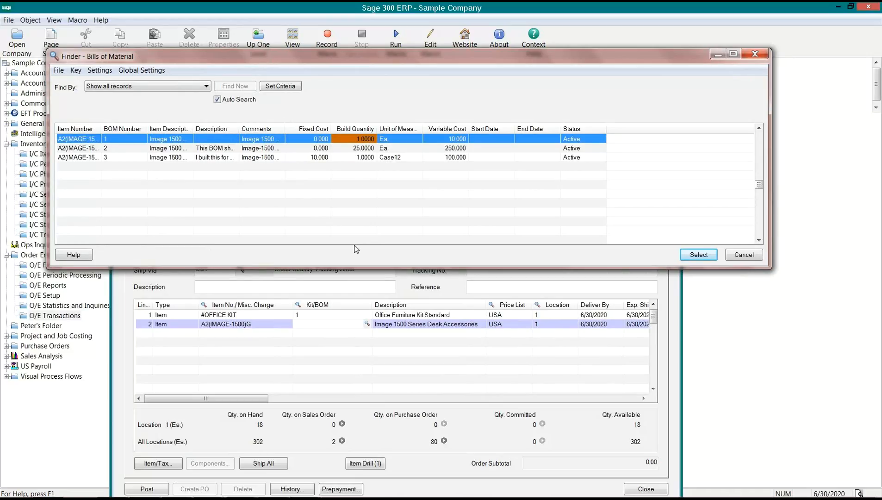
left_click(350, 150)
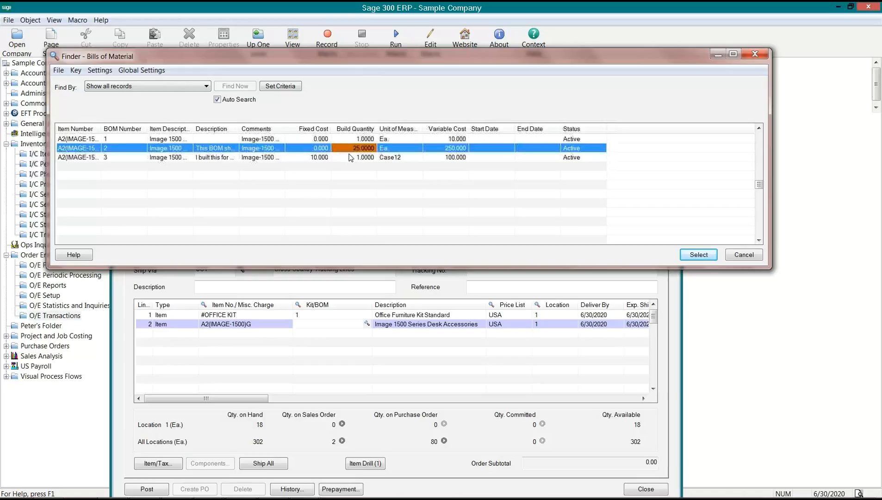
left_click(355, 158)
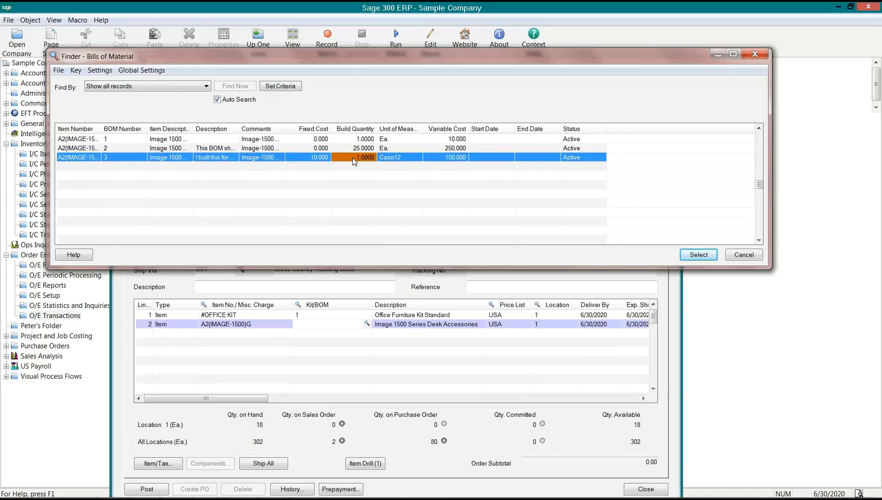
key("Right")
left_click(349, 162)
left_click(116, 160)
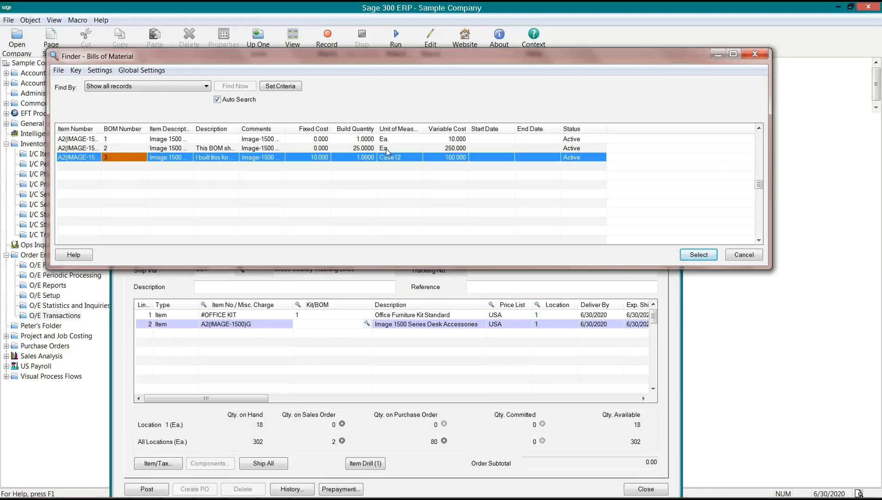
left_click(399, 158)
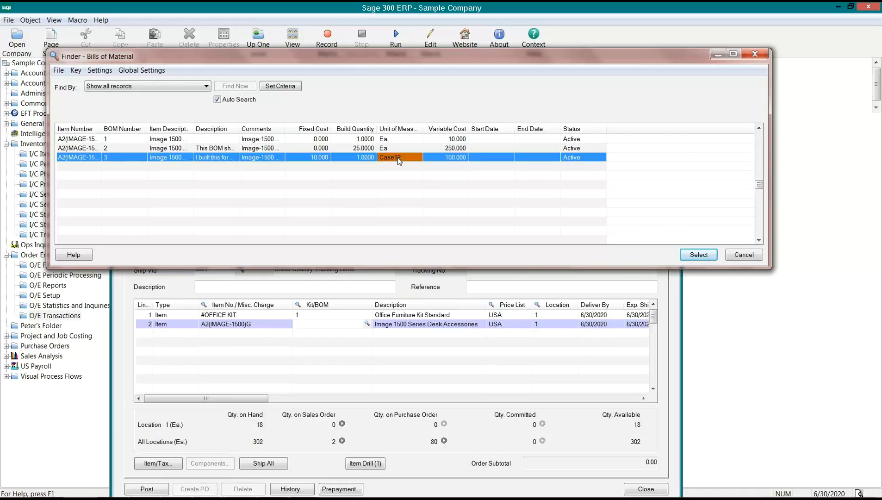
left_click(117, 161)
- Confirm BOM 3 on line 2, dismiss the CELL error and change the quantity from 12 to 1
left_click(468, 358)
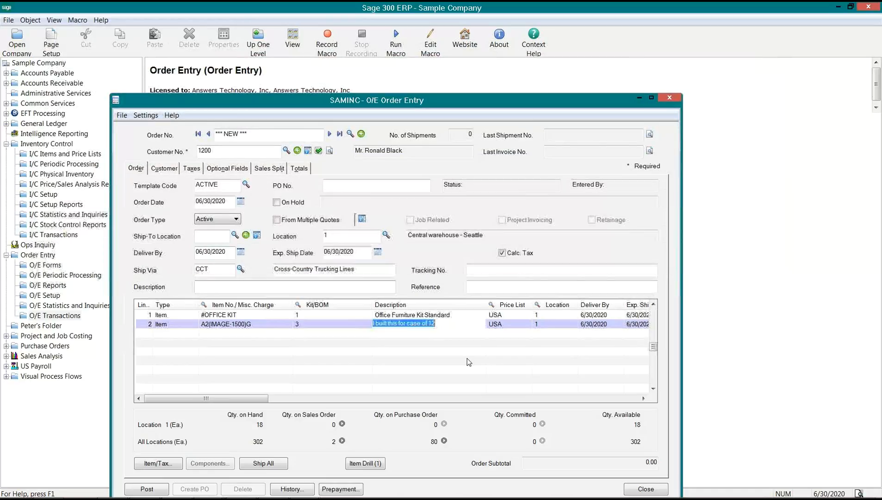
key("Tab")
key("Tab")
key("Tab")
key("Tab")
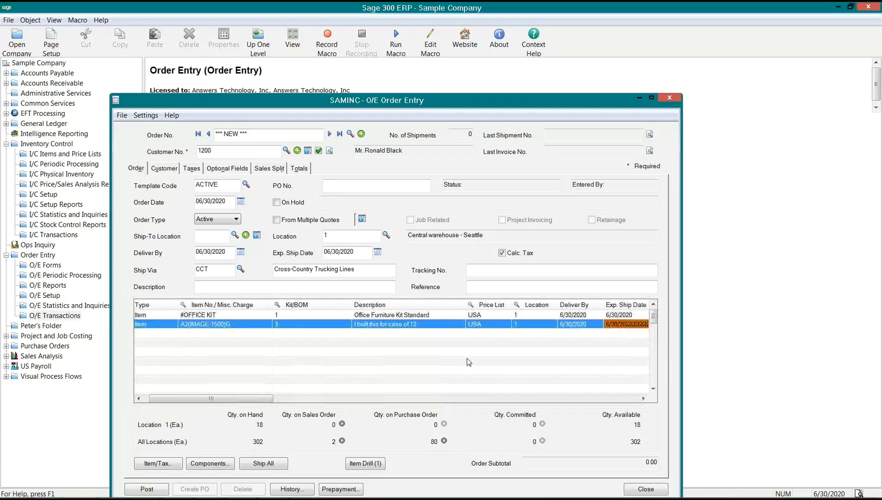
key("Tab")
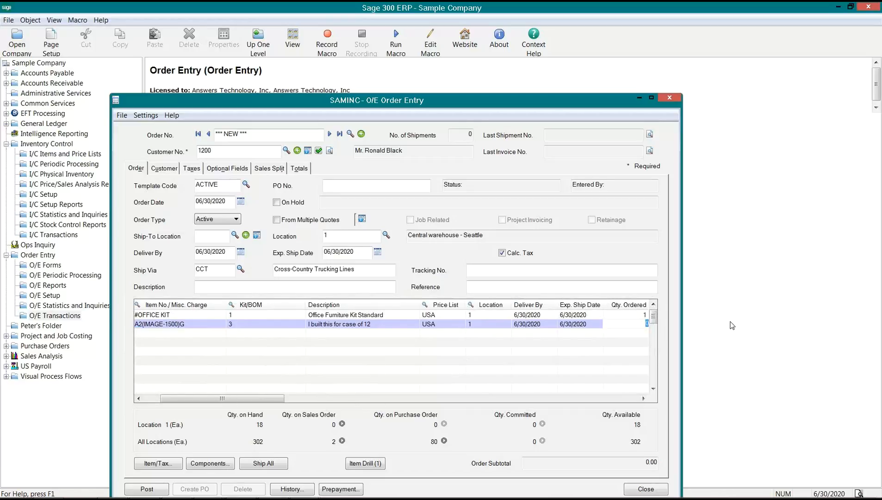
key("Tab")
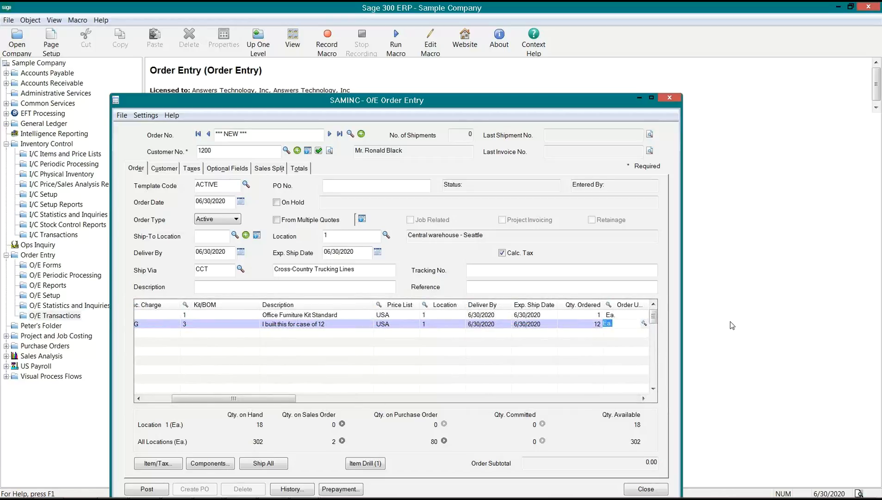
left_click(645, 324)
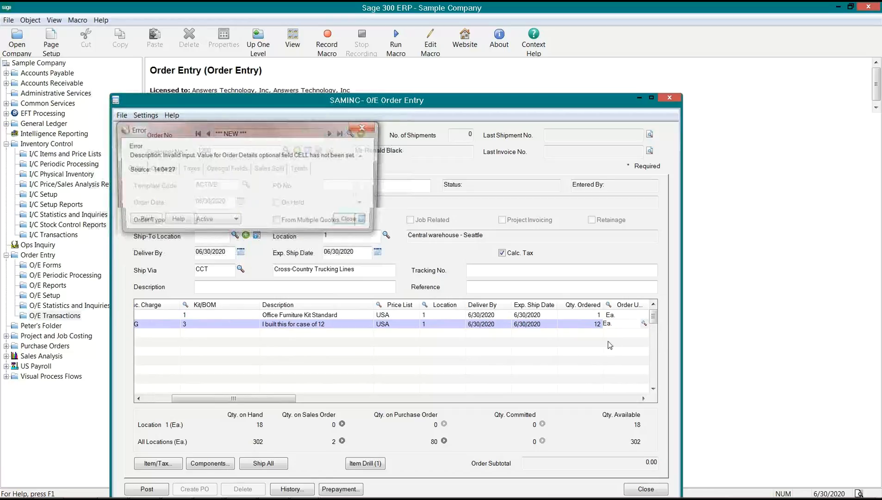
left_click(355, 223)
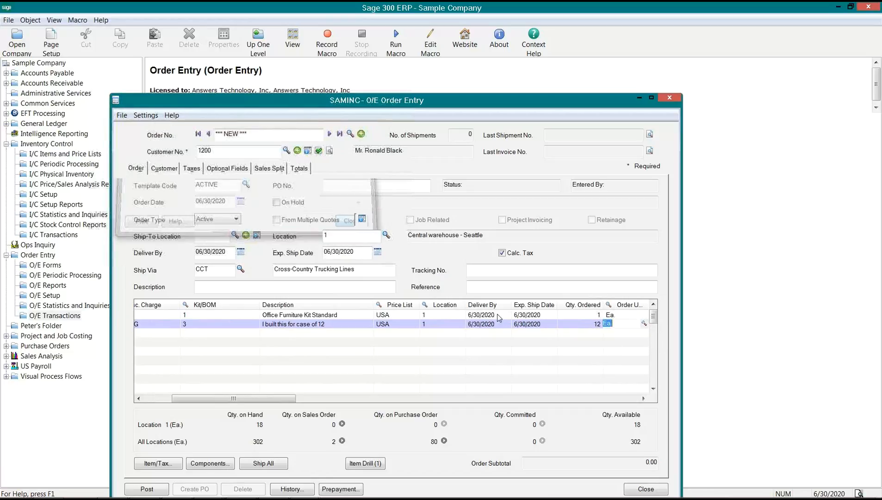
left_click(584, 327)
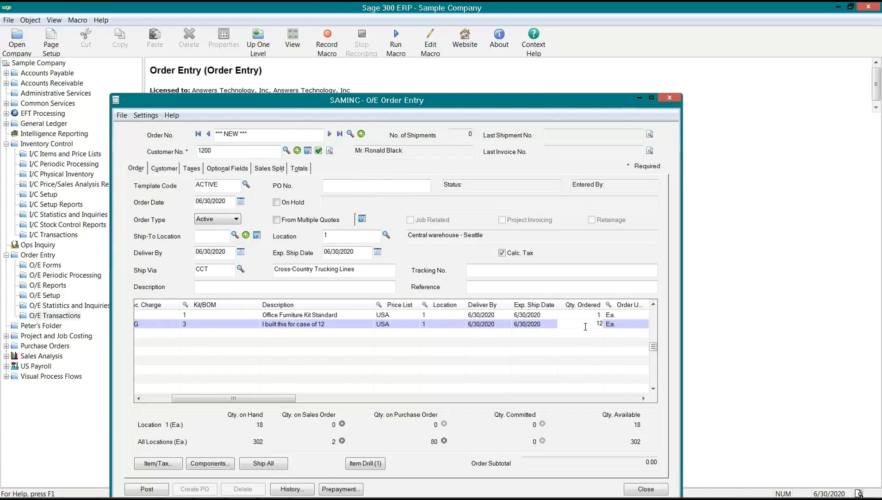
left_click_drag(586, 327, 639, 317)
type("1")
key("Tab")
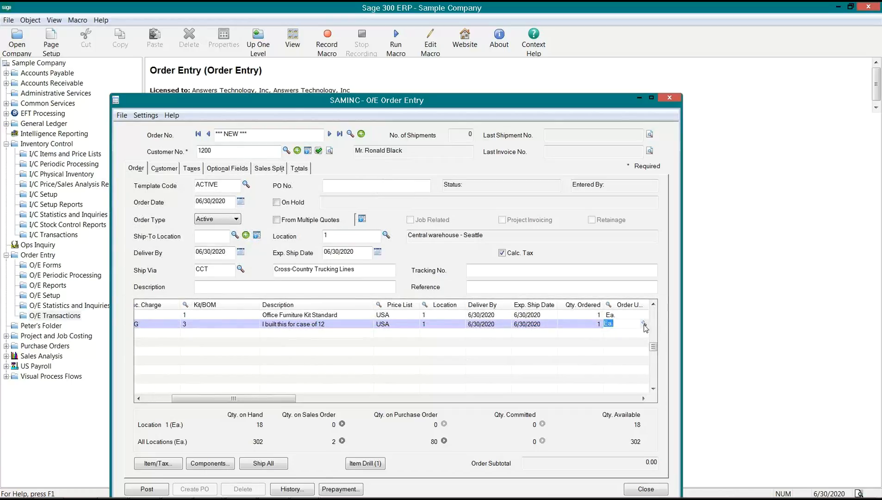
- Set line 2's order unit to Case12 and dismiss the resulting error
left_click(645, 324)
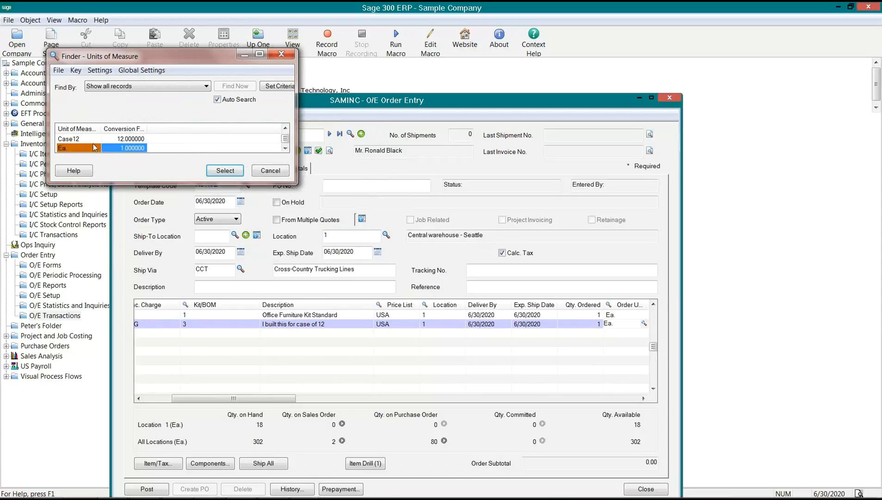
left_click(88, 142)
double_click(88, 142)
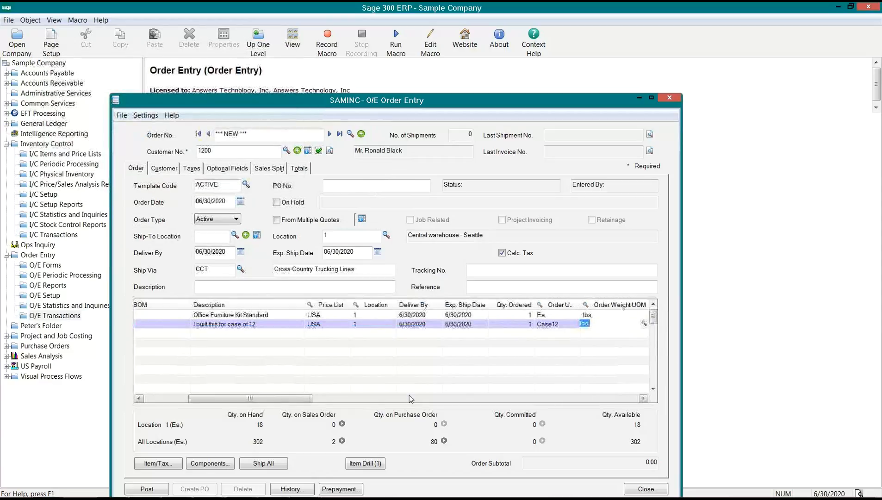
left_click(546, 324)
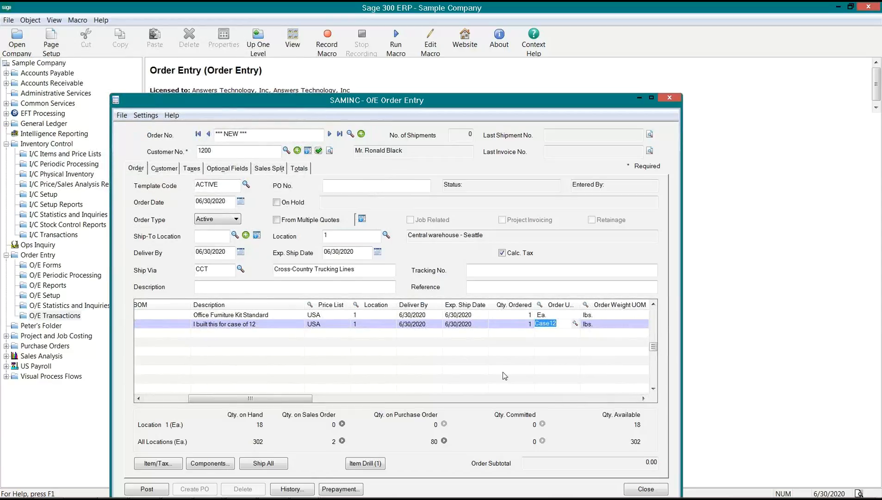
left_click(514, 325)
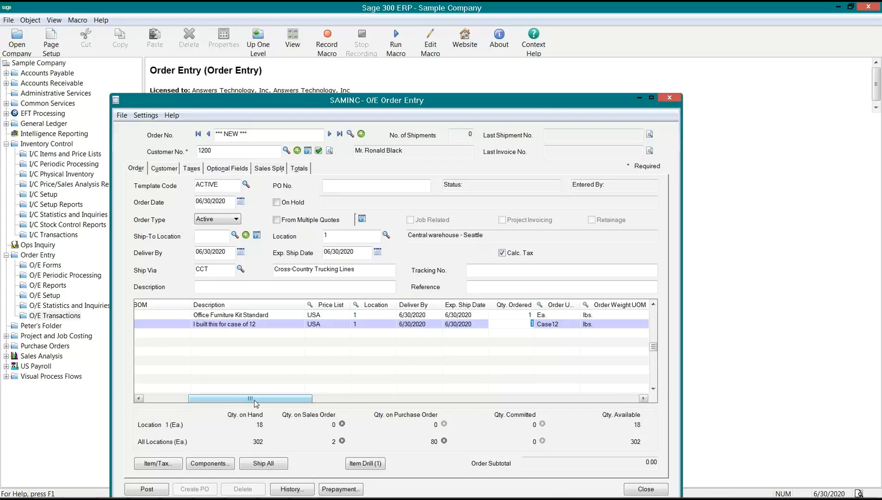
mouse_move(256, 402)
left_mouse_down()
mouse_move(239, 403)
mouse_move(266, 403)
left_mouse_up()
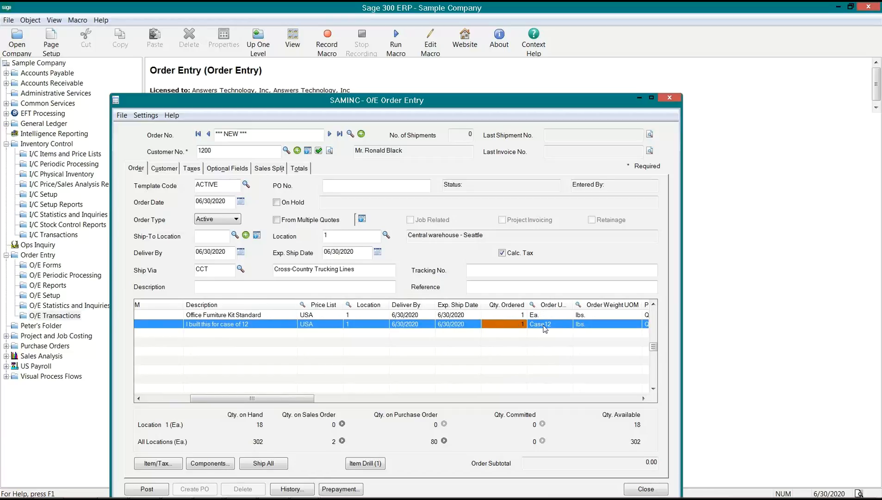
left_click(562, 329)
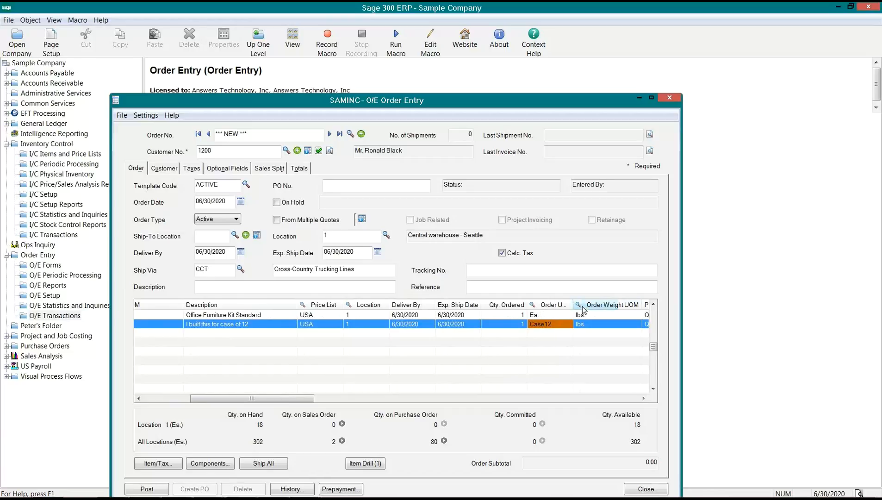
left_click_drag(572, 304, 589, 308)
left_click(555, 325)
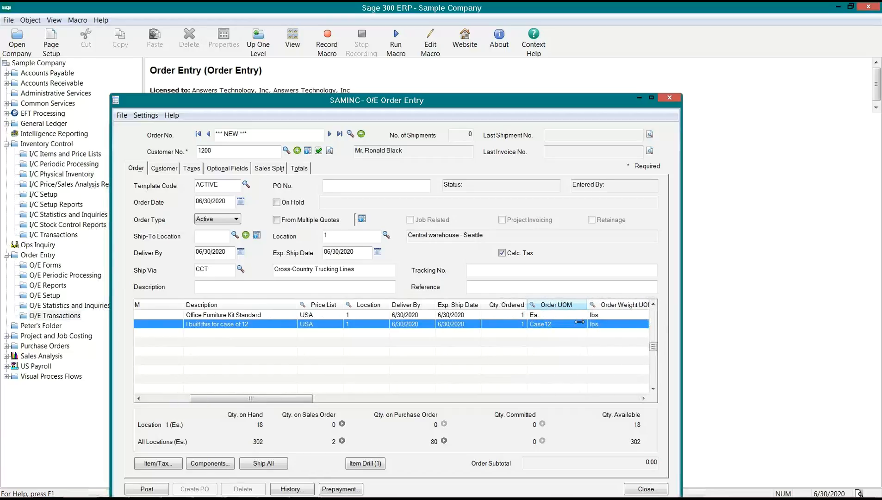
left_click(354, 222)
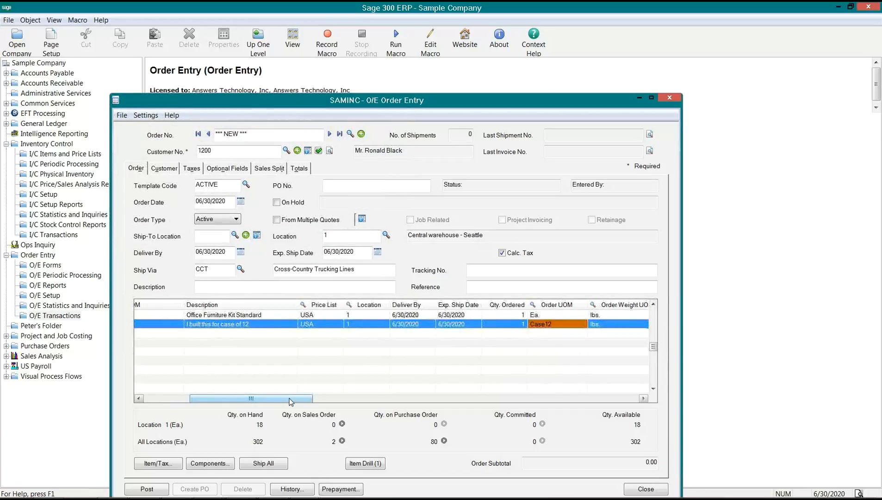
left_click_drag(291, 402, 233, 402)
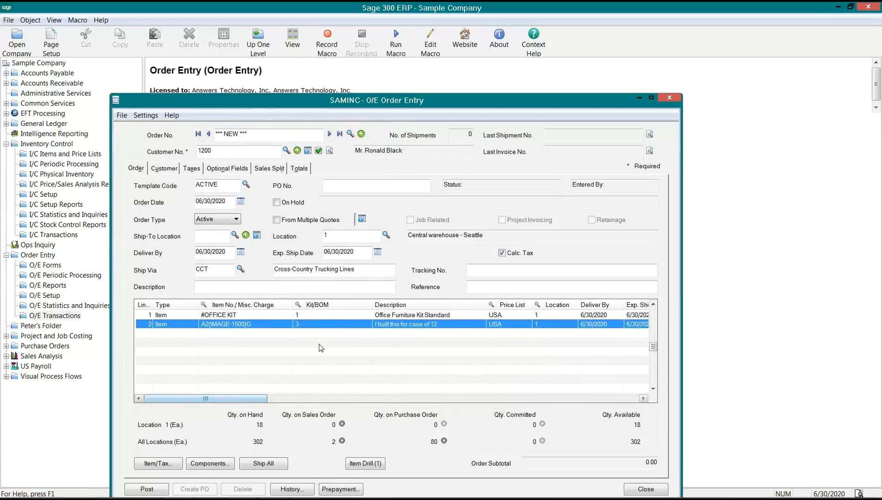
left_click(305, 325)
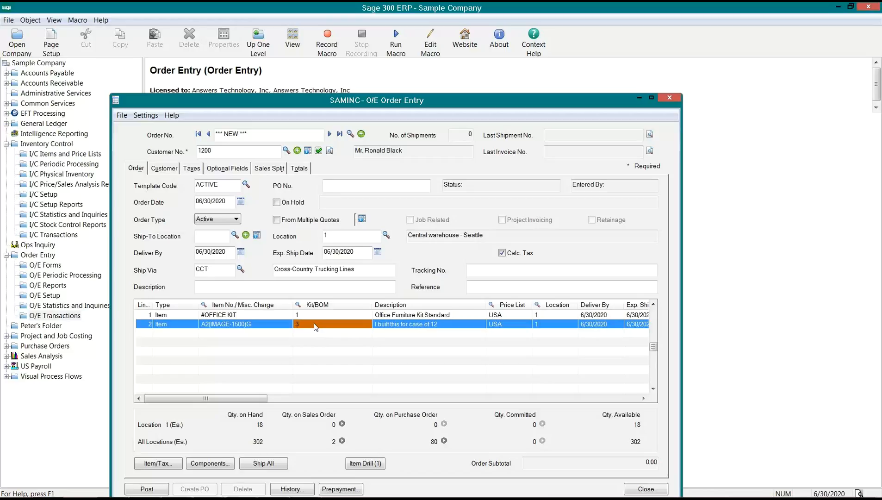
left_click_drag(259, 399, 340, 389)
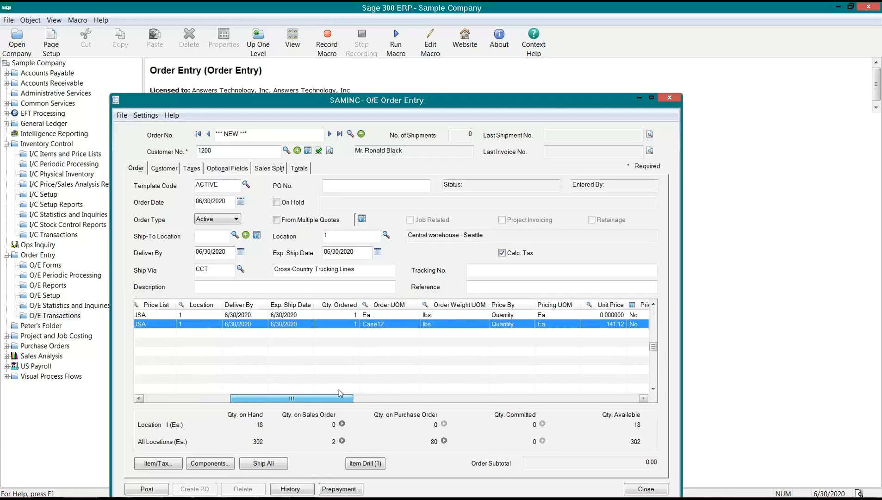
left_click_drag(339, 389, 346, 392)
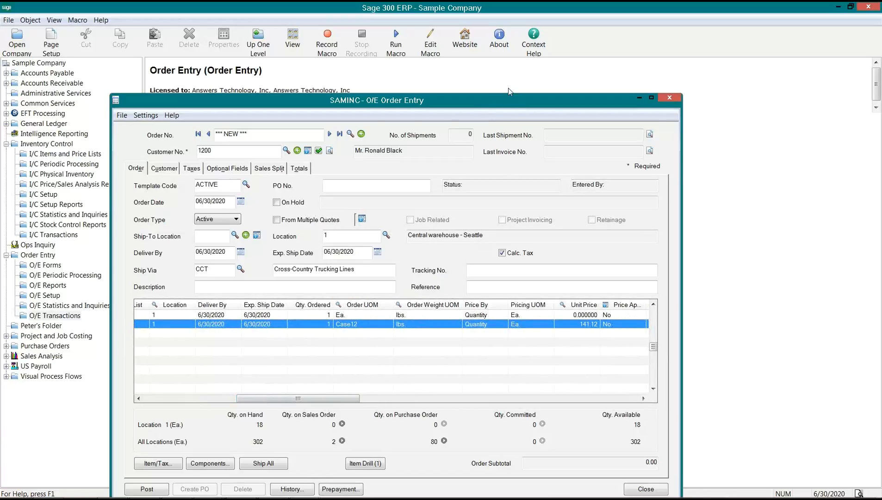
left_click_drag(510, 99, 536, 65)
left_click_drag(279, 366, 188, 366)
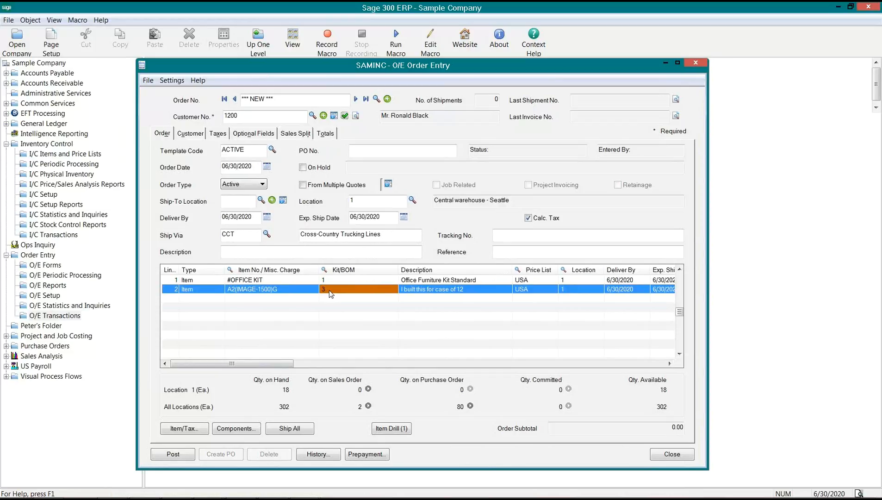
- Dismiss the missing CELL error and open line 2's Items/Taxes details
left_click(227, 293)
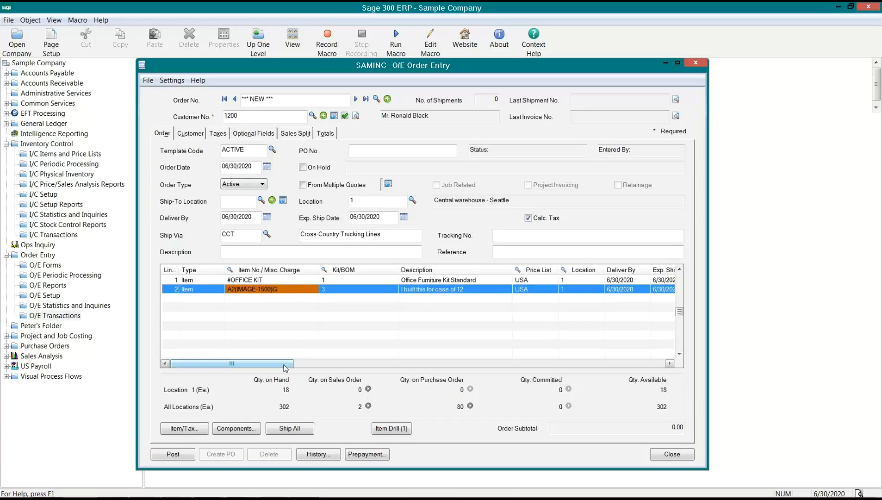
left_click(311, 279)
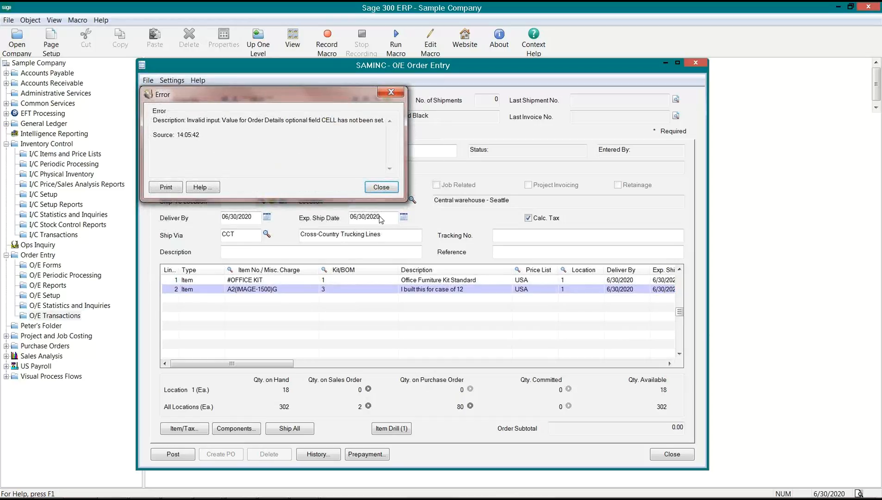
left_click(388, 188)
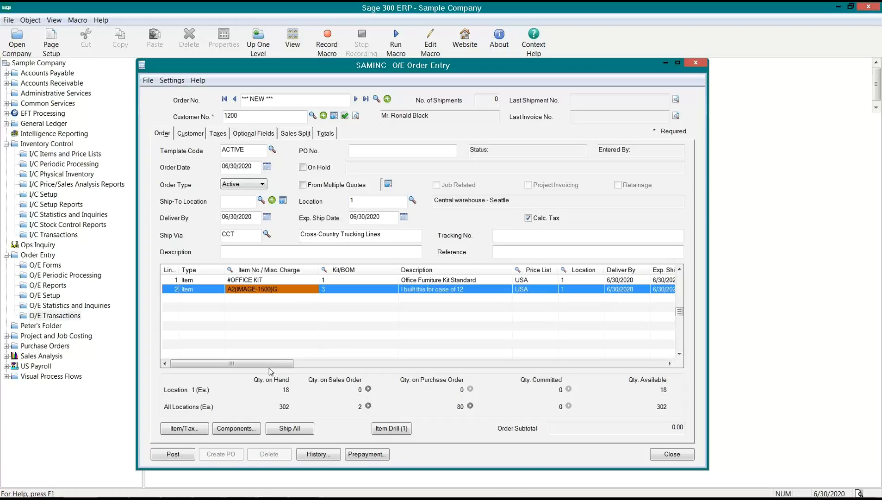
left_click(184, 428)
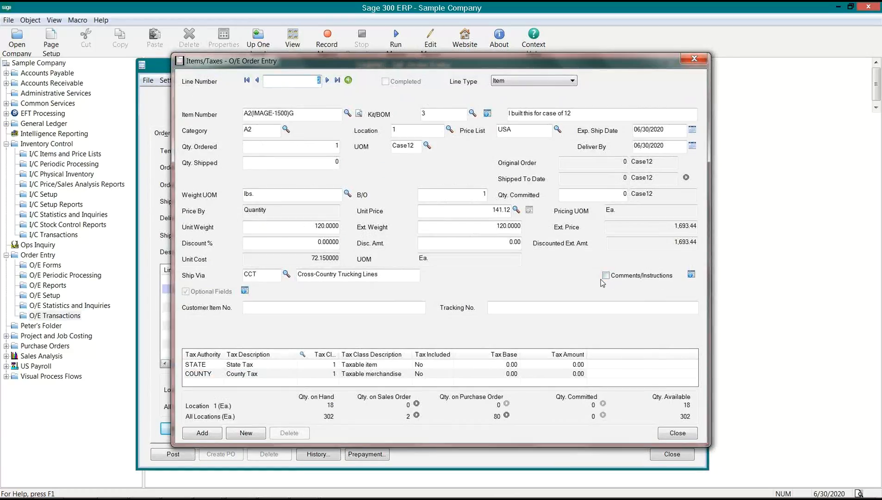
- Set line 2's CELL optional field to LG and close the Items/Taxes form
left_click(245, 290)
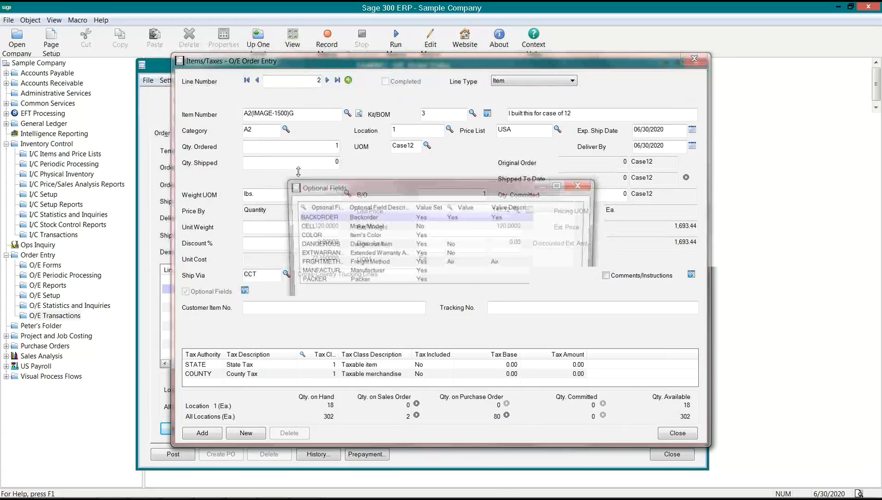
left_click(481, 226)
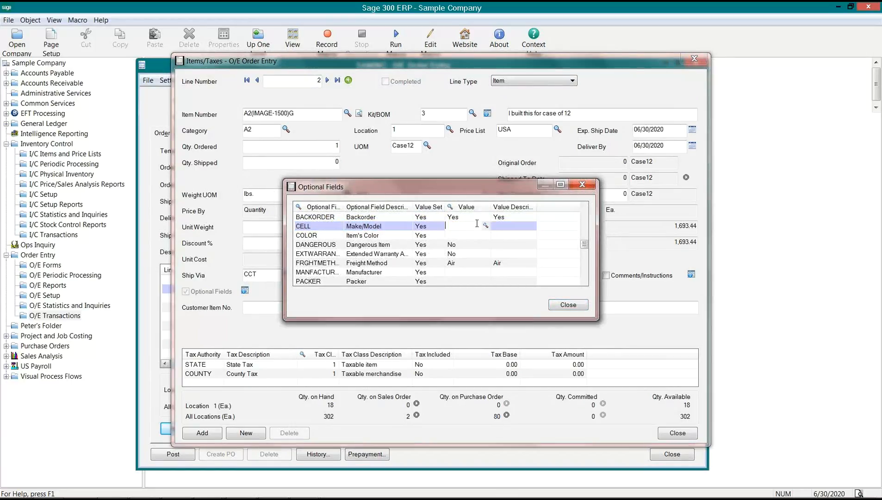
left_click(486, 225)
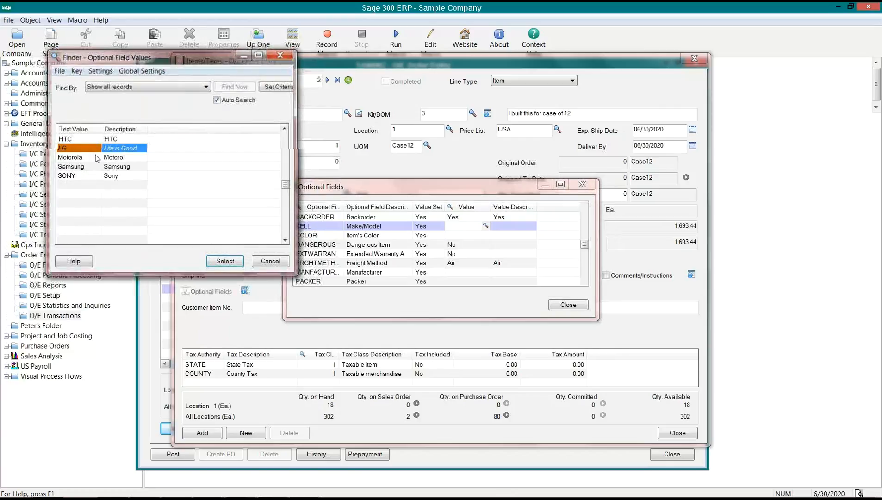
key("Return")
left_click(568, 305)
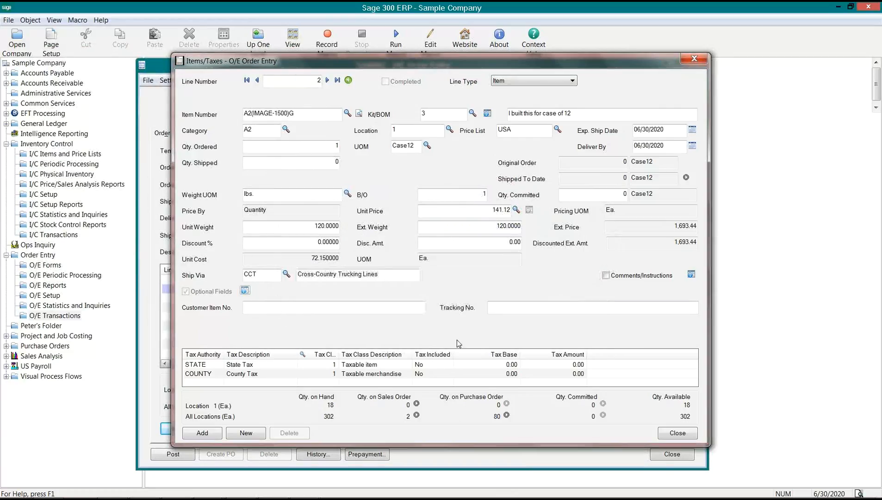
left_click(678, 433)
left_click(384, 289)
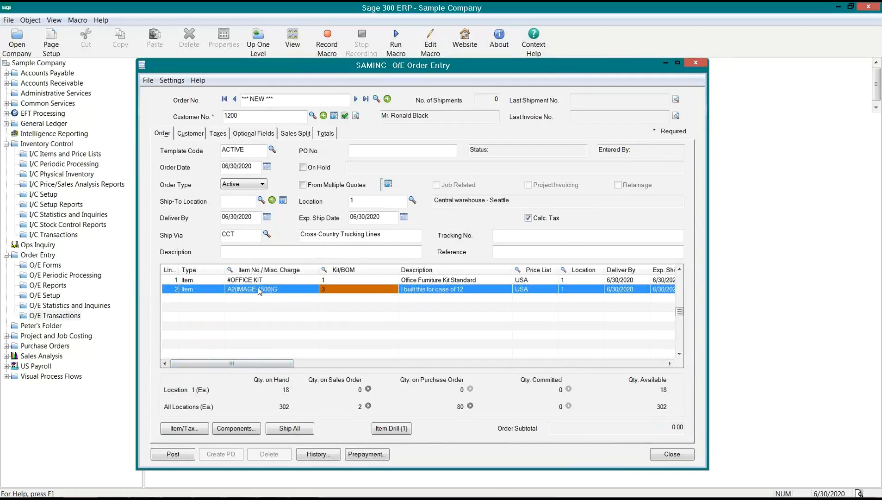
- Select the #OFFICE KIT line and open its Items/Taxes details
left_click(248, 280)
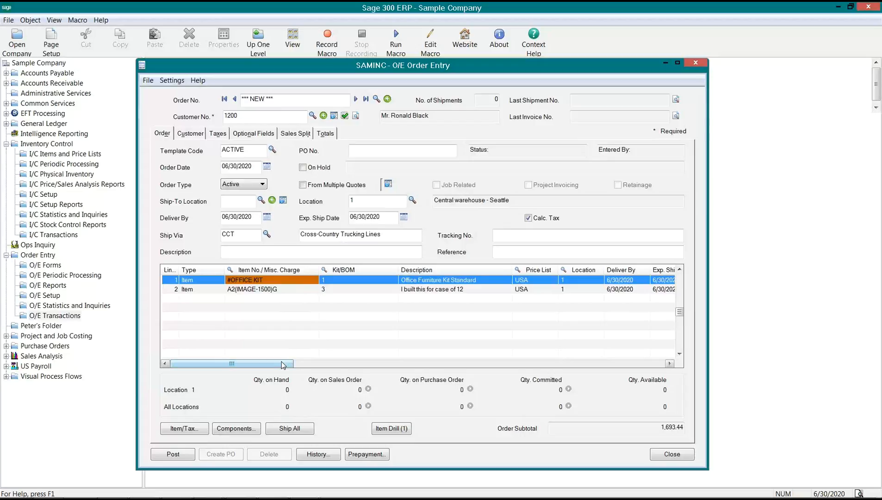
left_click_drag(283, 365, 376, 358)
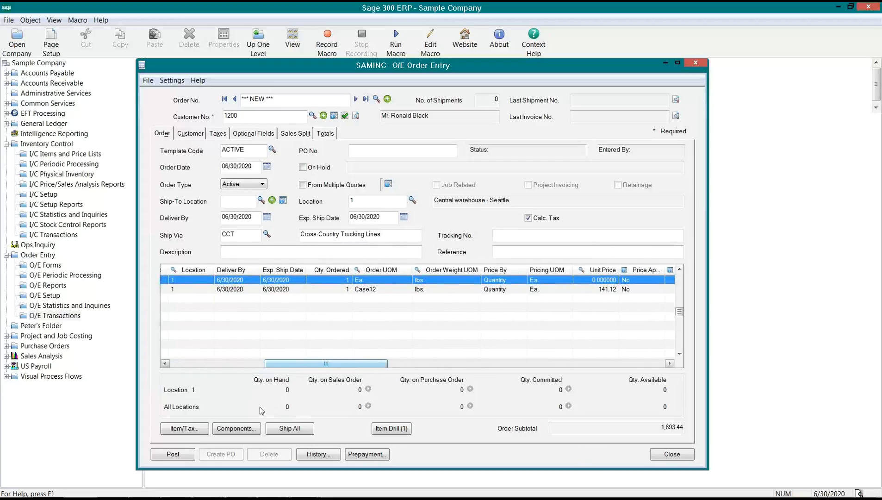
left_click(192, 428)
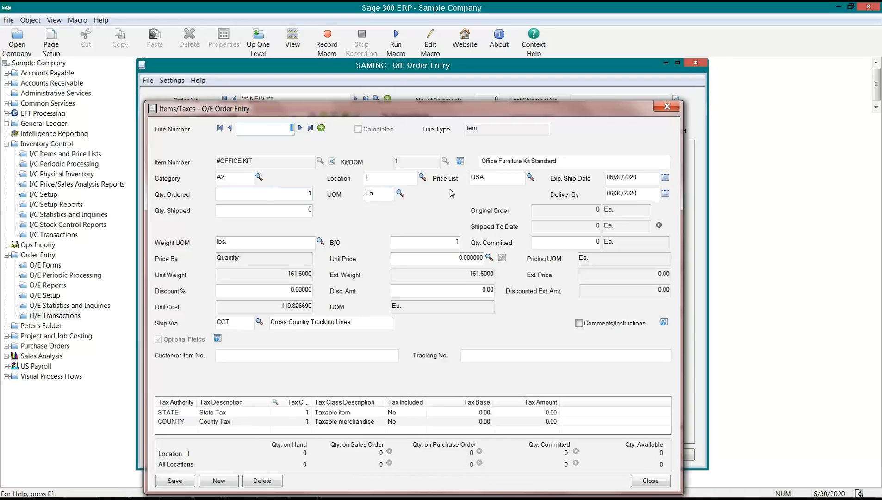
- Show the kit's components and check stock of the wastebasket, posture chair and filing cabinet
left_click(460, 160)
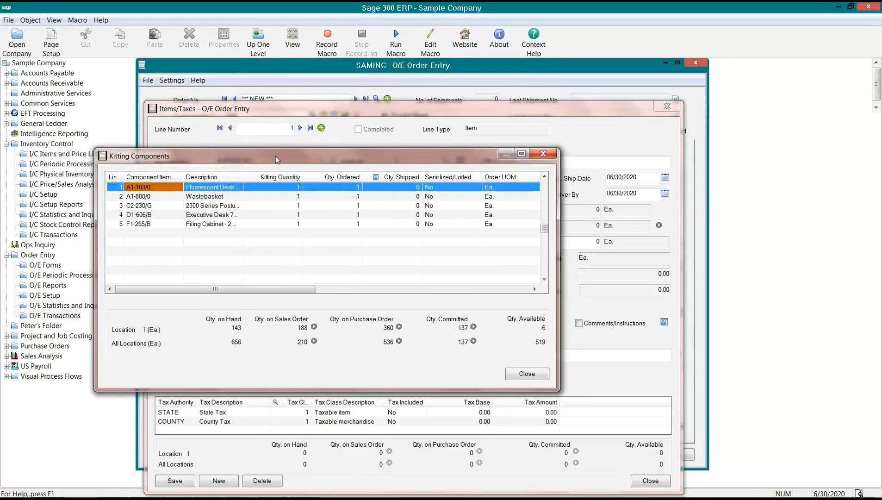
left_click_drag(276, 156, 364, 180)
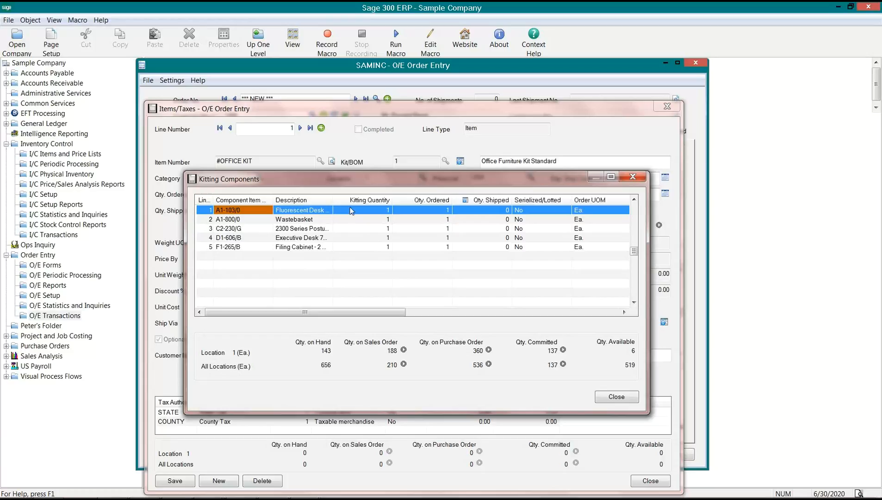
left_click(295, 220)
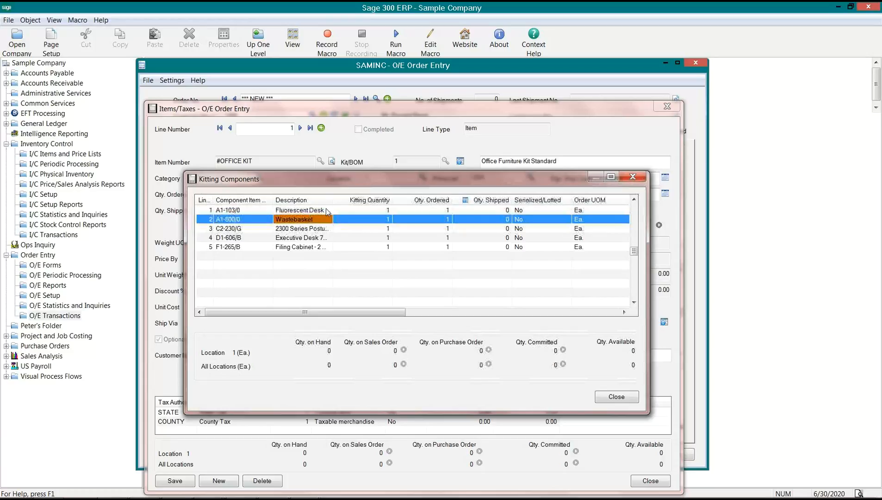
left_click_drag(333, 200, 366, 200)
left_click(322, 229)
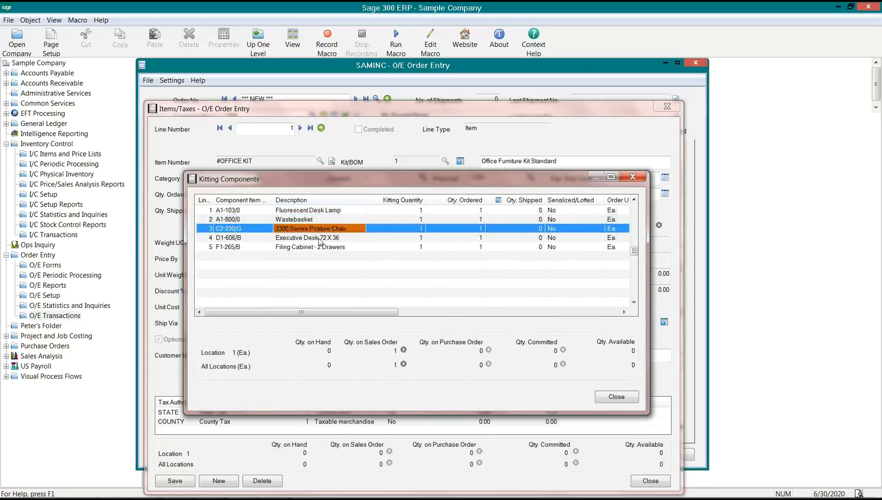
left_click(299, 248)
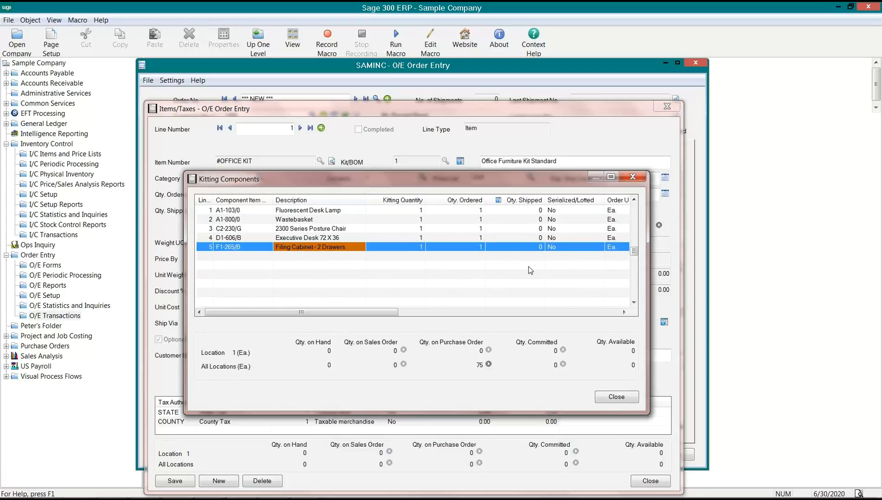
left_click_drag(388, 316, 304, 320)
left_click(620, 395)
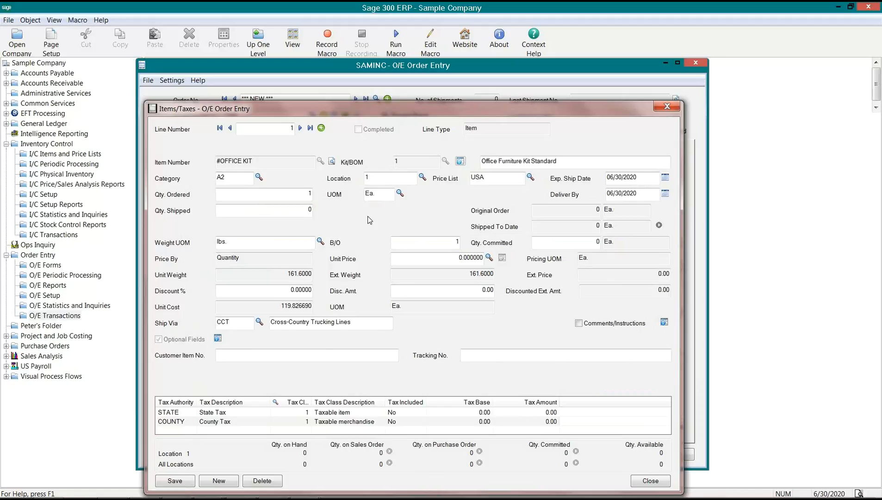
double_click(368, 177)
- Reopen the components list, review each component's quantities, and close it
left_click(460, 161)
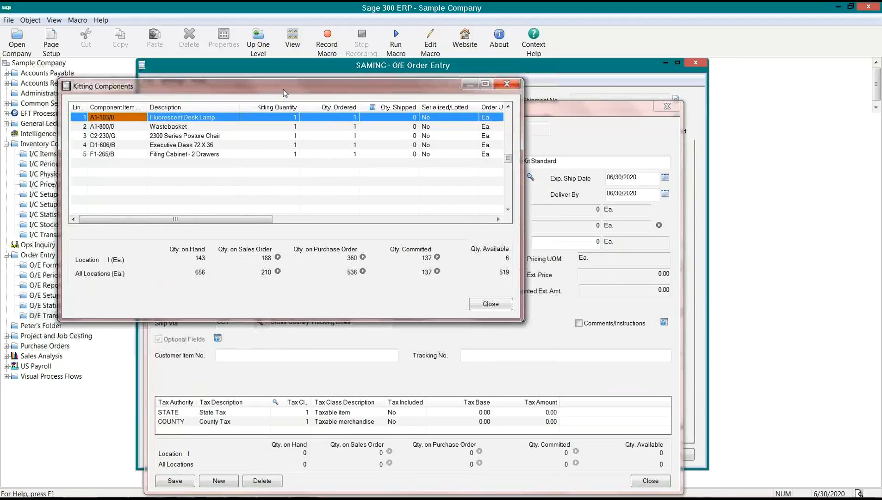
left_click_drag(283, 90, 426, 187)
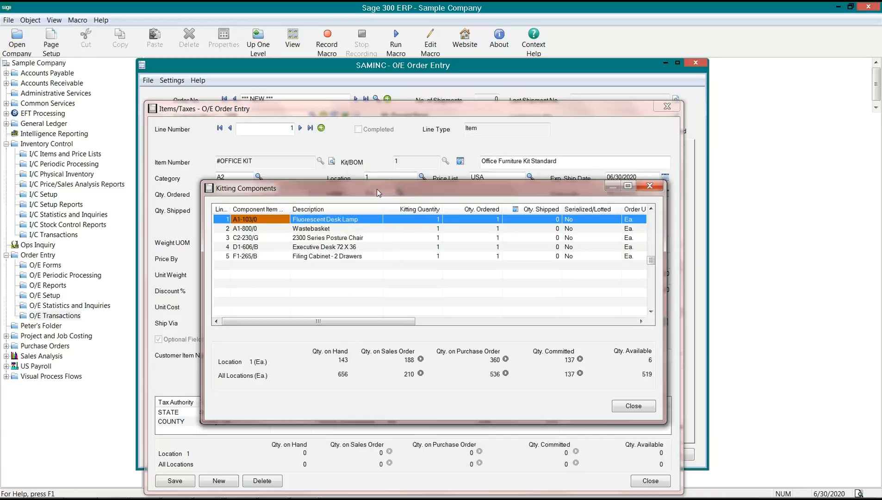
left_click_drag(377, 192, 375, 200)
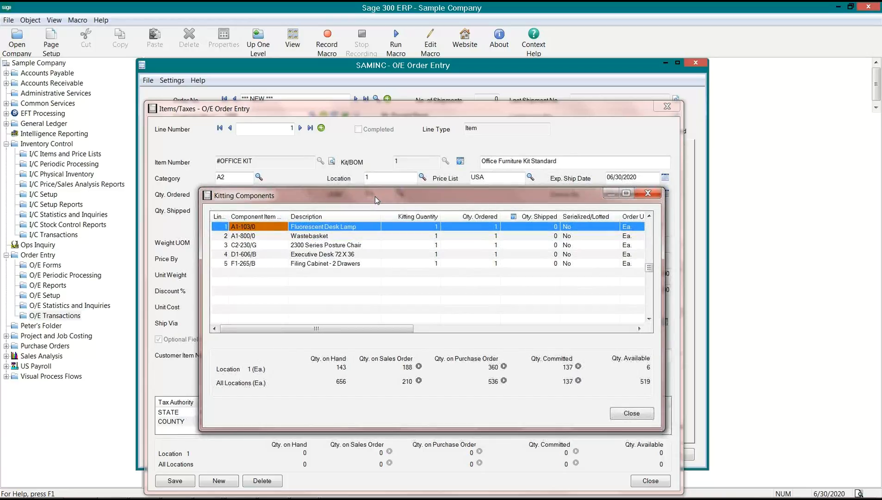
left_click(331, 237)
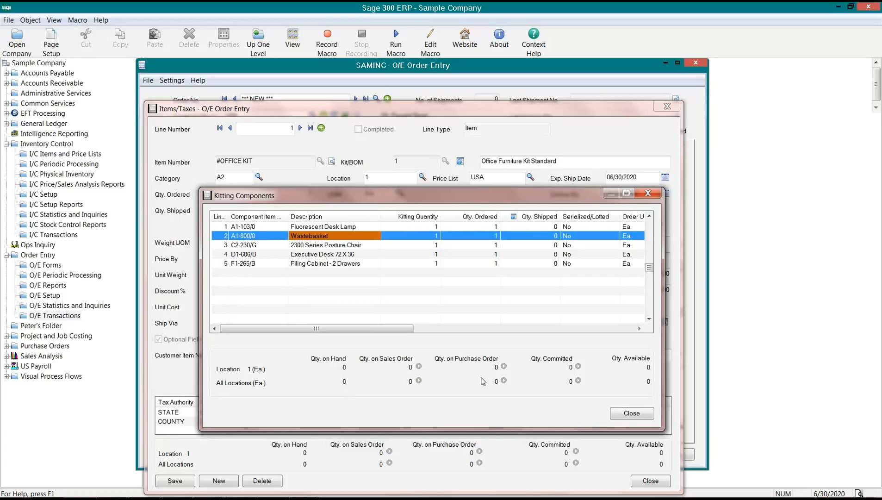
left_click(313, 246)
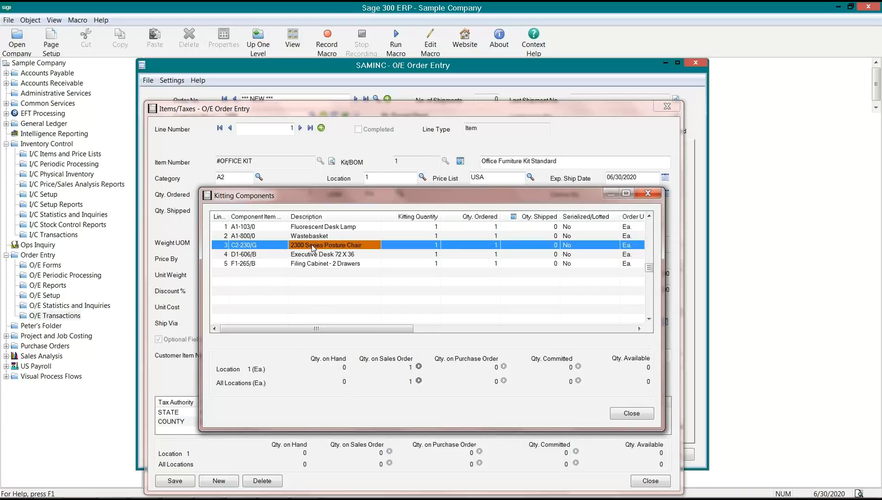
left_click(313, 255)
left_click(315, 264)
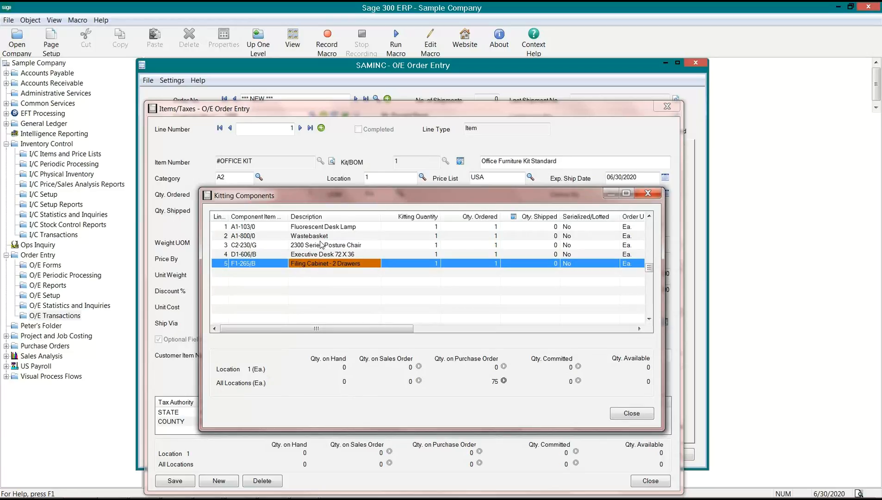
left_click(301, 226)
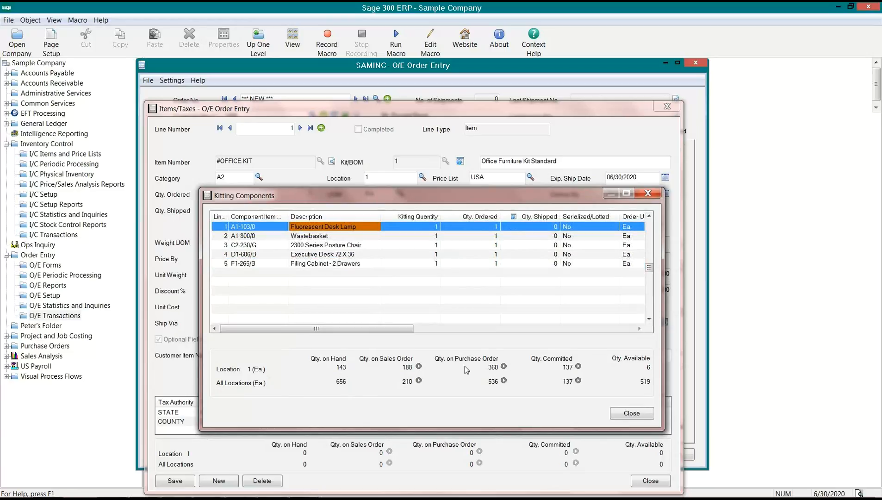
left_click(628, 417)
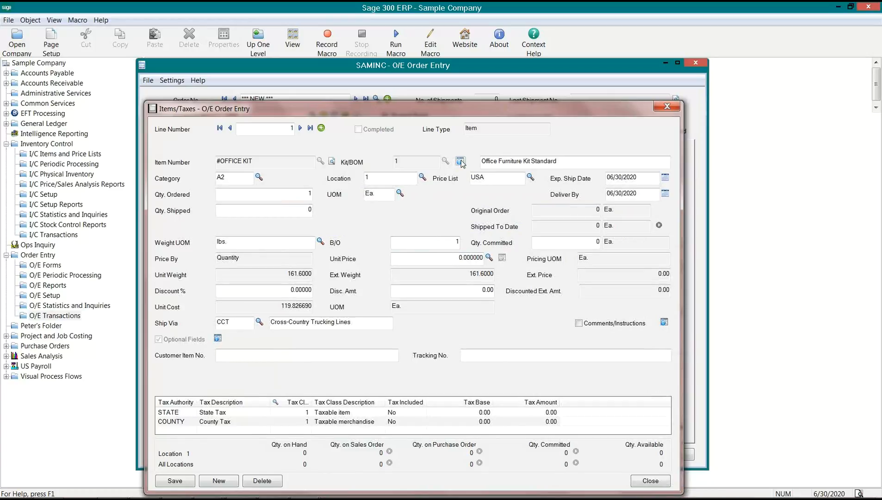
- Close the kit line's details, check its Kit/BOM and shipped quantity, and dismiss the serial/lot warning
left_click(667, 106)
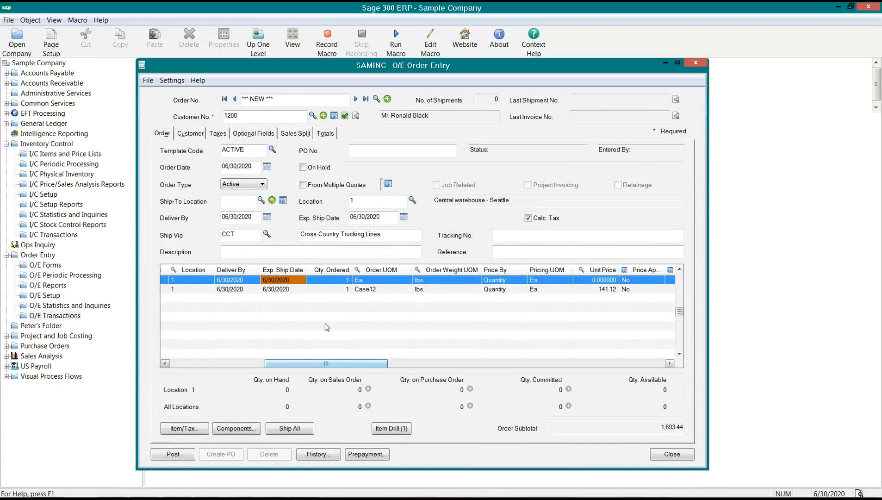
left_click_drag(336, 367, 198, 363)
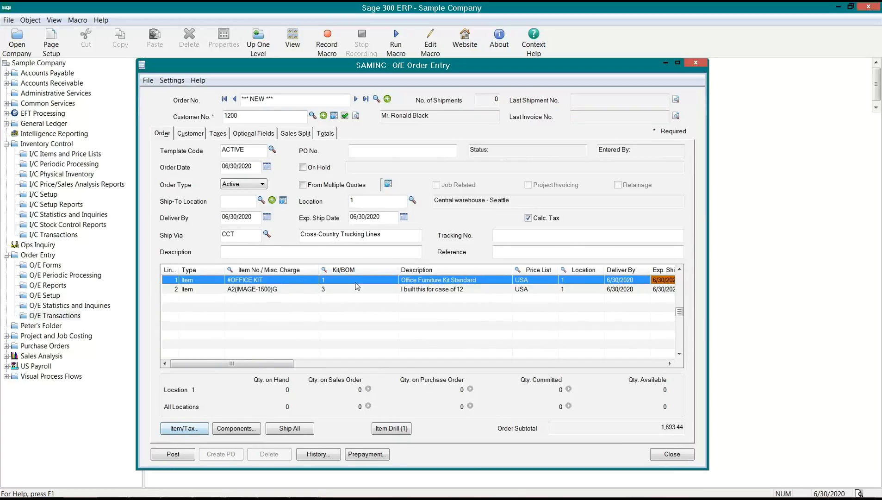
left_click(356, 274)
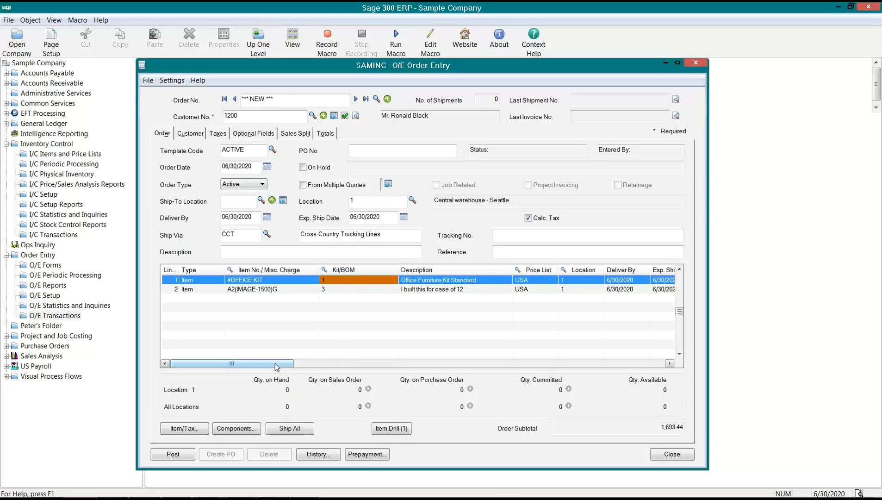
left_click_drag(276, 364, 405, 353)
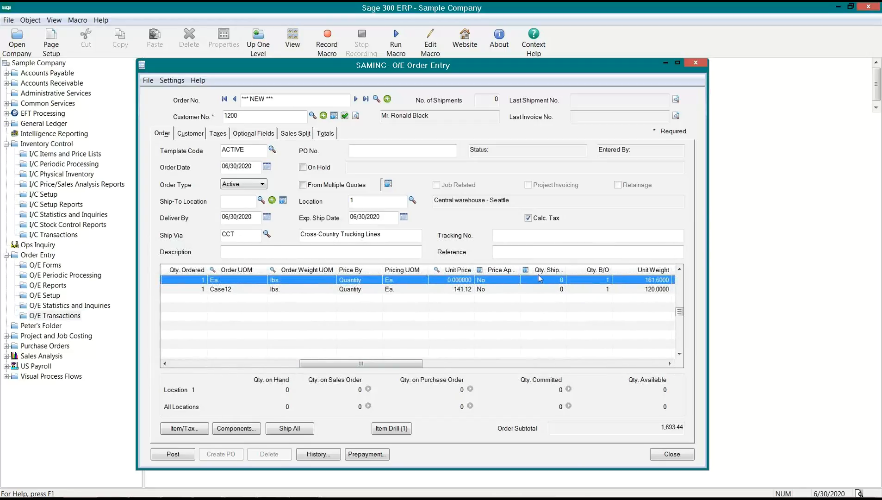
left_click(544, 278)
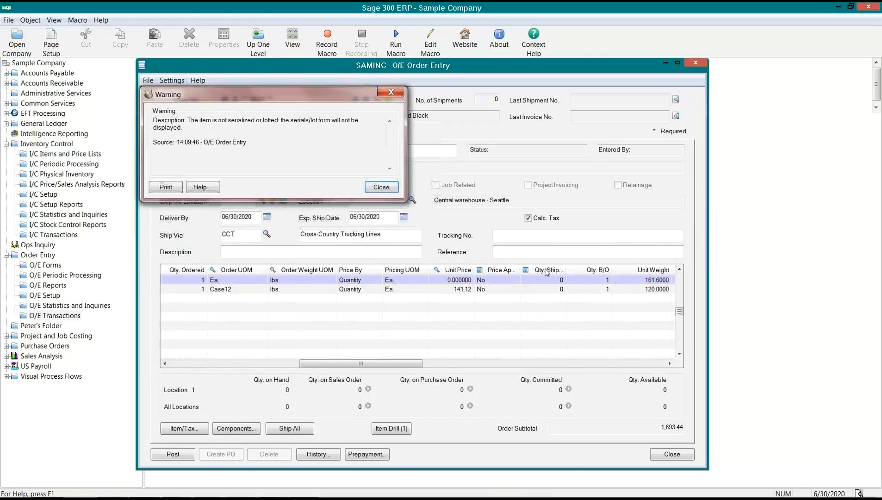
left_click(391, 189)
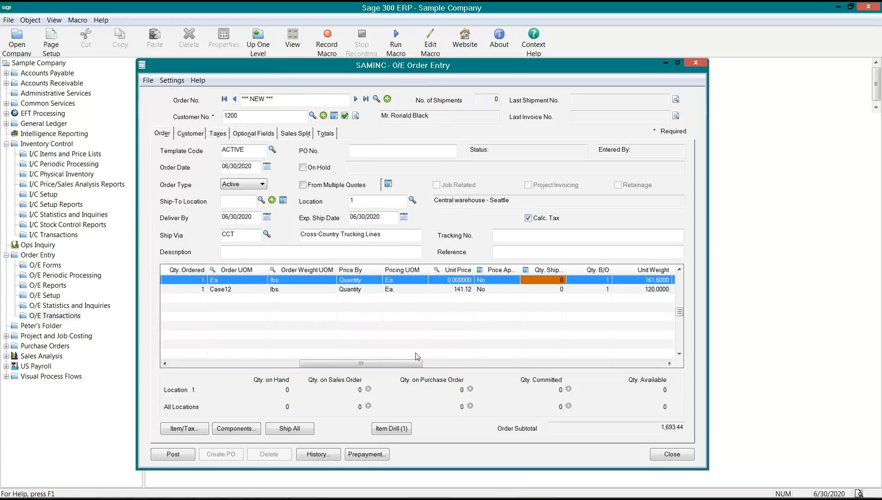
- Inspect the office kit line's unit cost and select the A2(IMAGE-1500)G line
left_click_drag(400, 364, 520, 374)
left_click(473, 281)
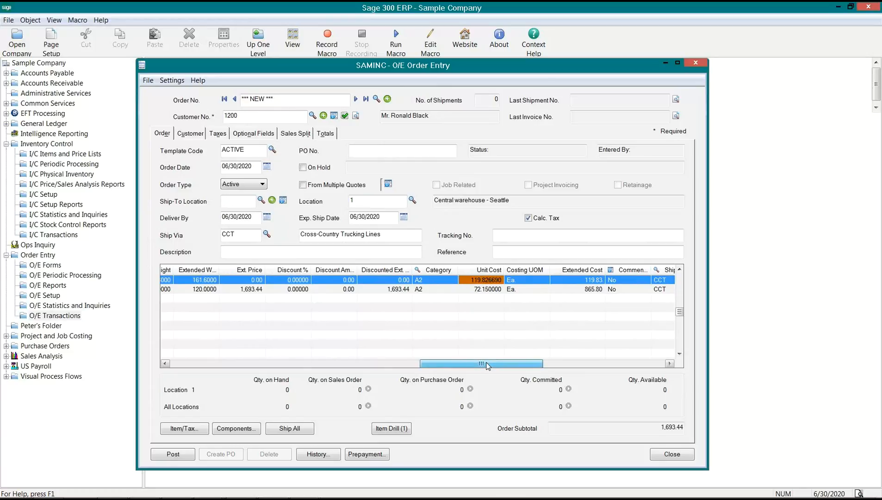
left_click_drag(488, 365, 232, 377)
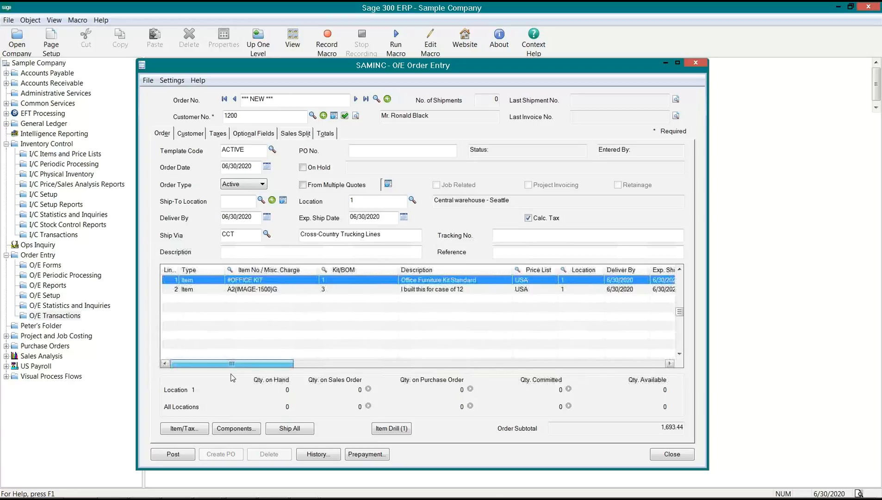
left_click(236, 290)
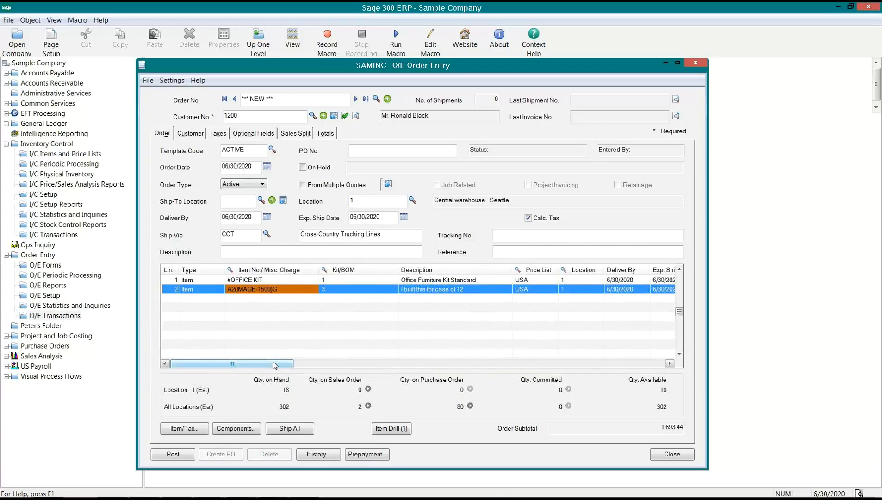
left_click(241, 430)
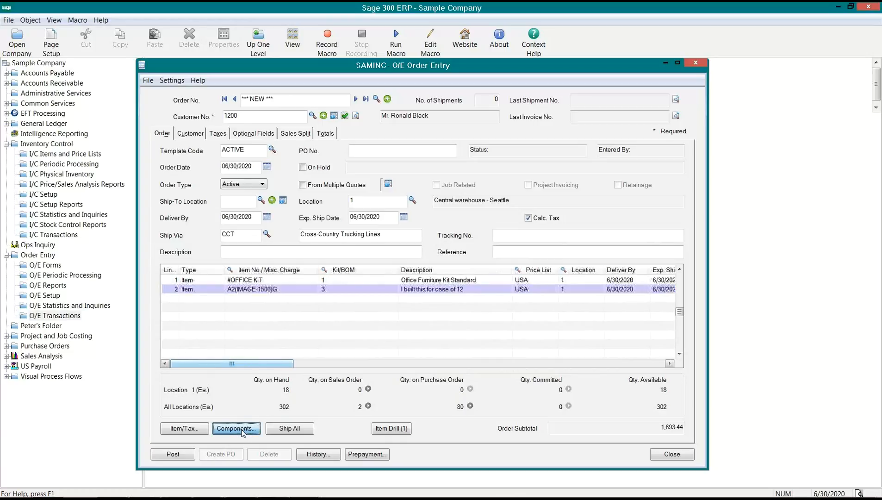
key("Down")
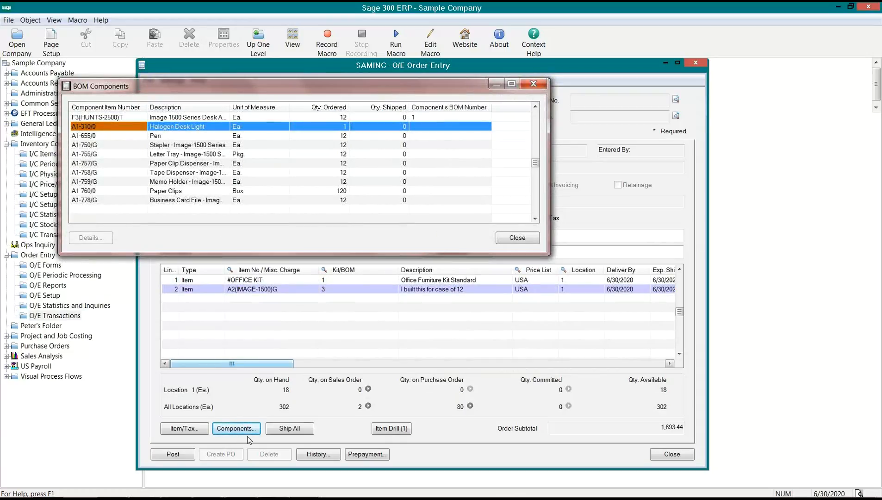
key("Up")
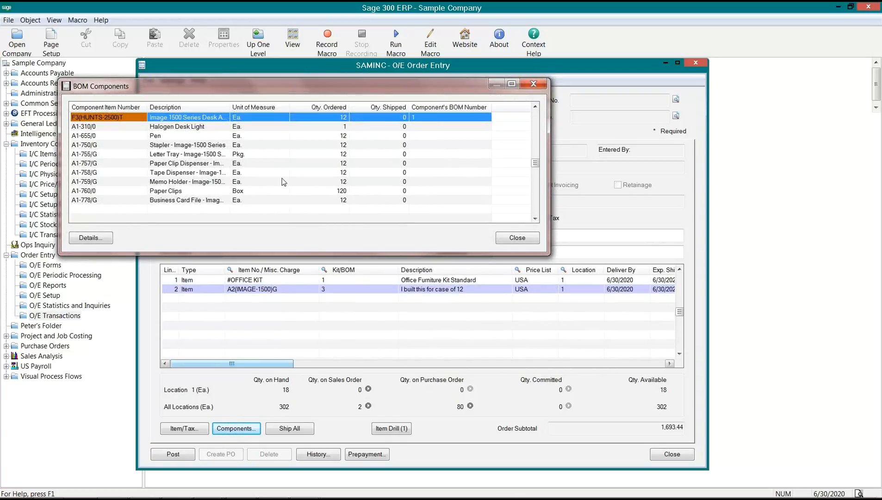
left_click(320, 116)
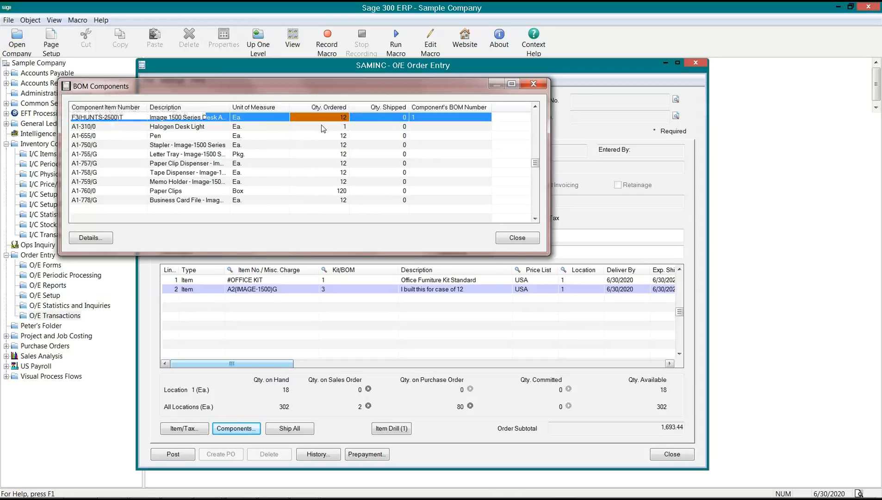
key("Down")
left_click_drag(406, 117, 404, 204)
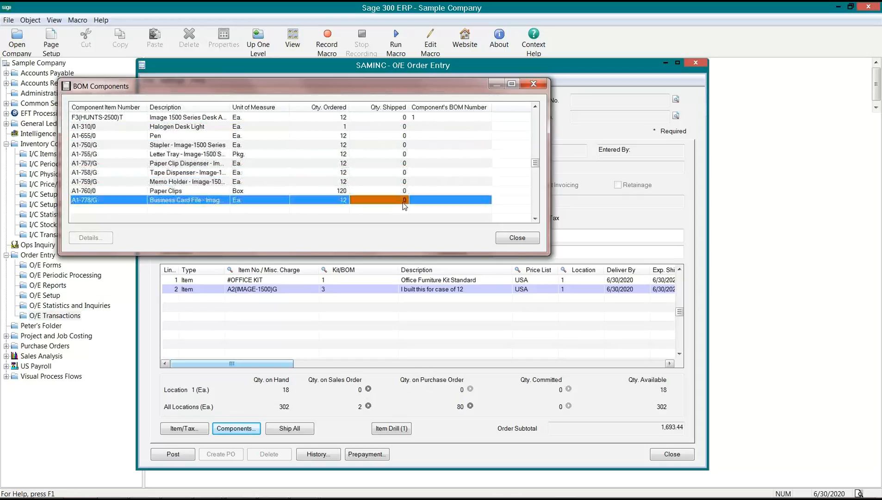
left_click(517, 238)
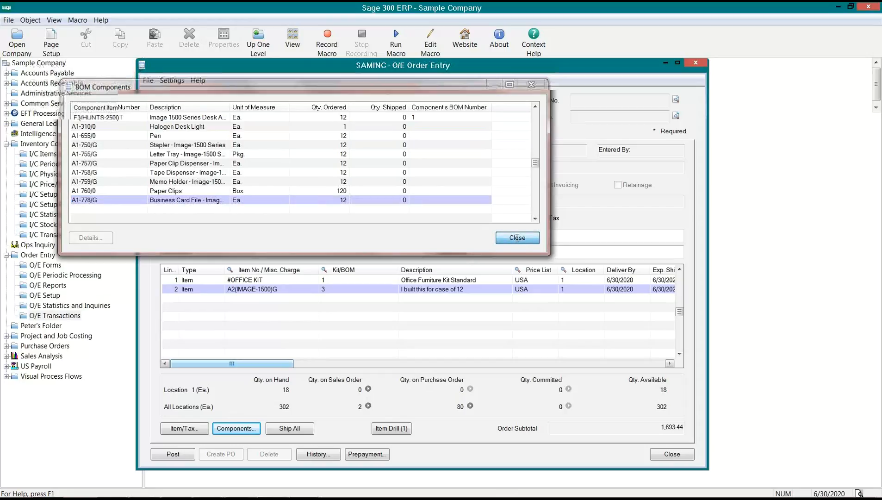
left_click(354, 294)
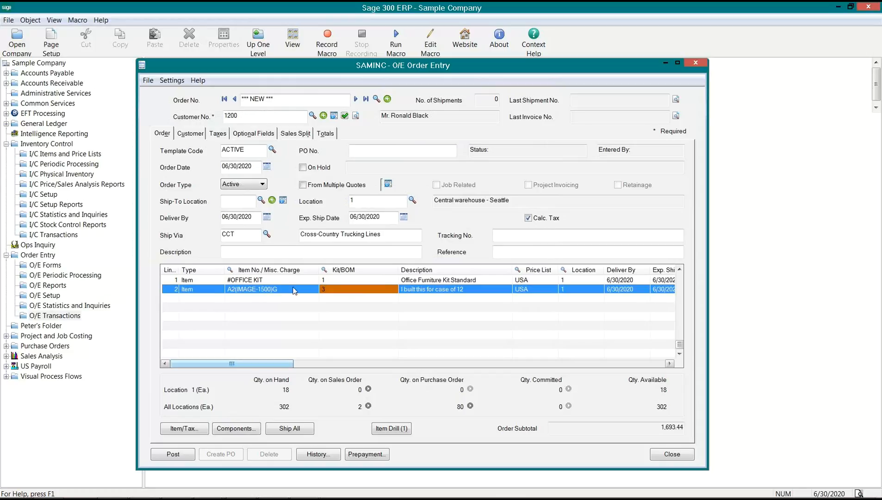
left_click(252, 291)
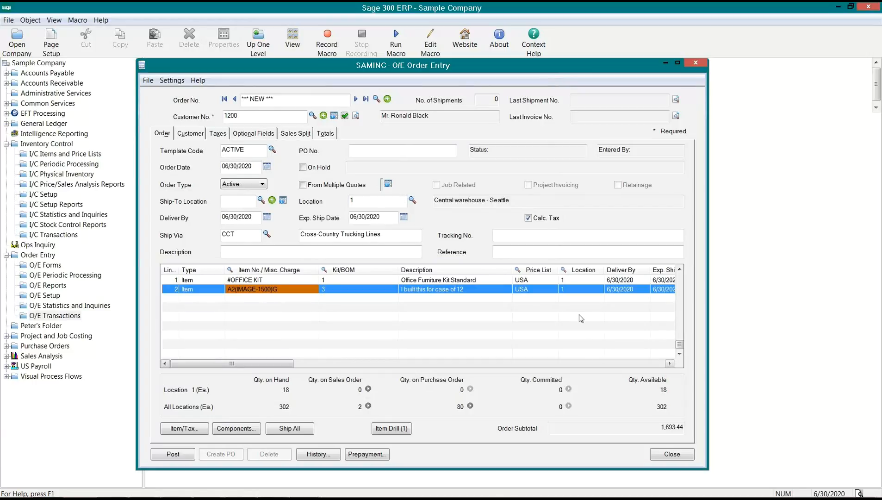
left_click(569, 291)
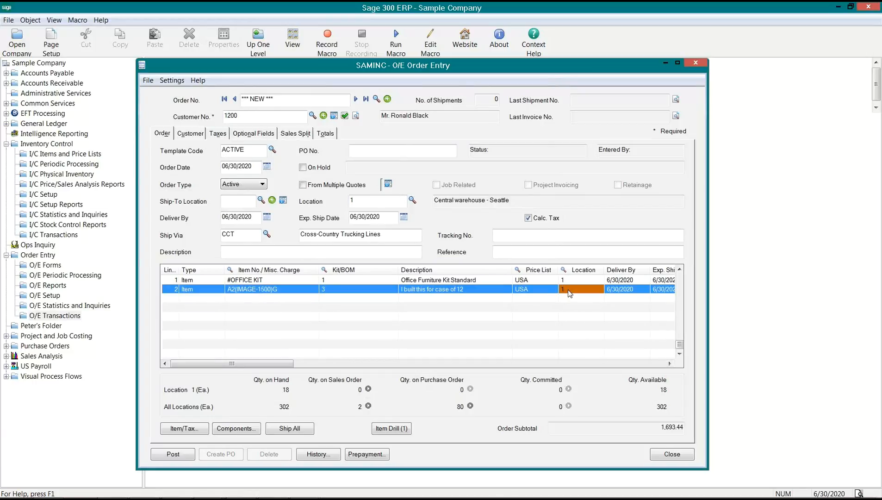
left_click(265, 289)
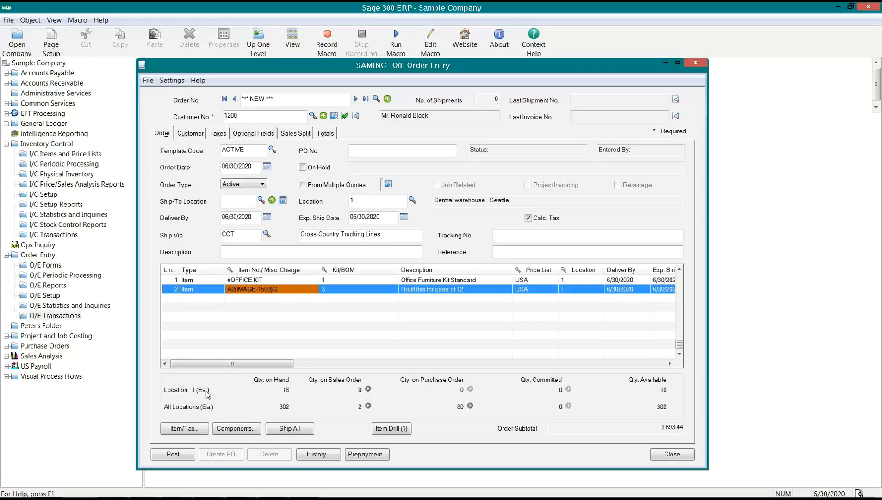
left_click_drag(252, 364, 313, 364)
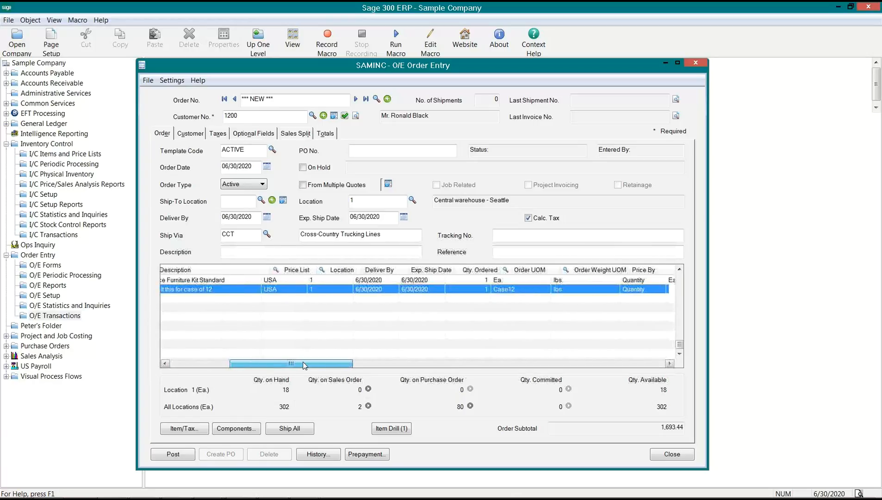
left_click(496, 290)
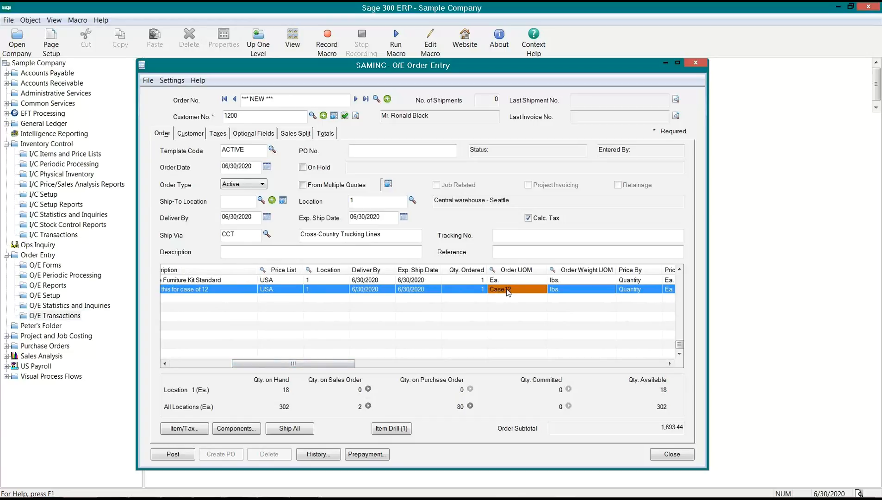
left_click(480, 291)
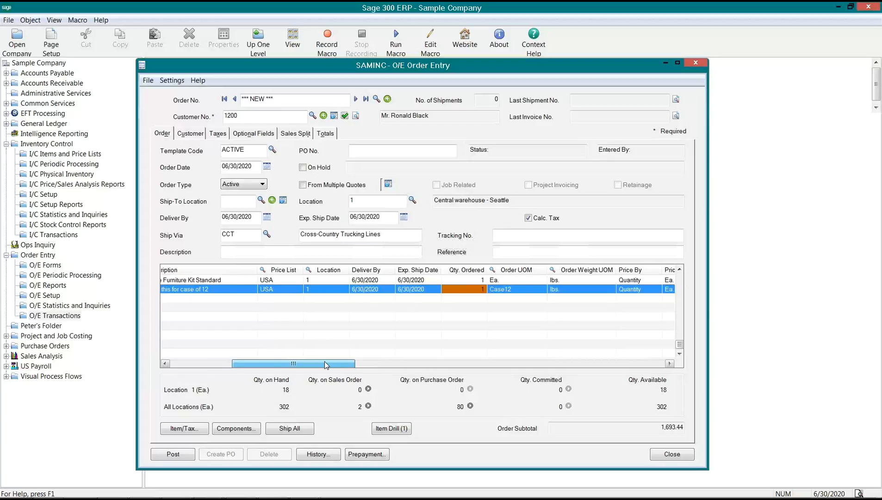
scroll(326, 365, "left", 5)
left_click(336, 291)
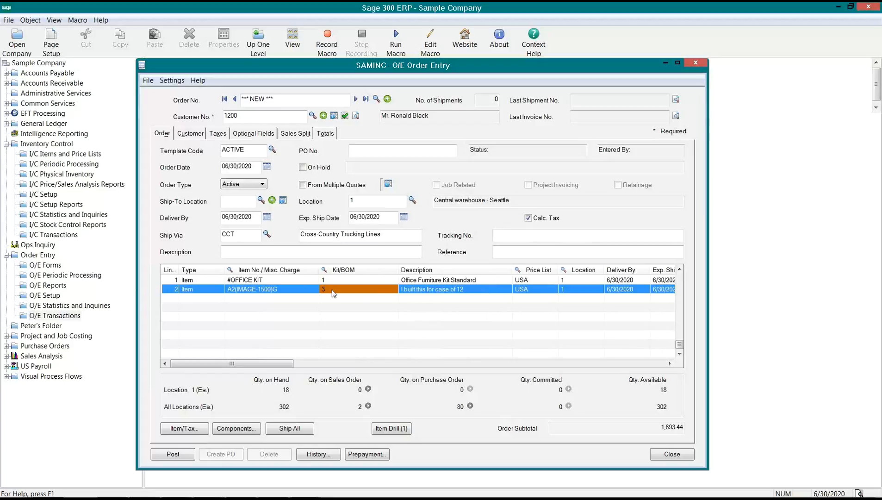
- Post the kit order without a printed confirmation, close Order Entry, and show Inventory Control
left_click(185, 456)
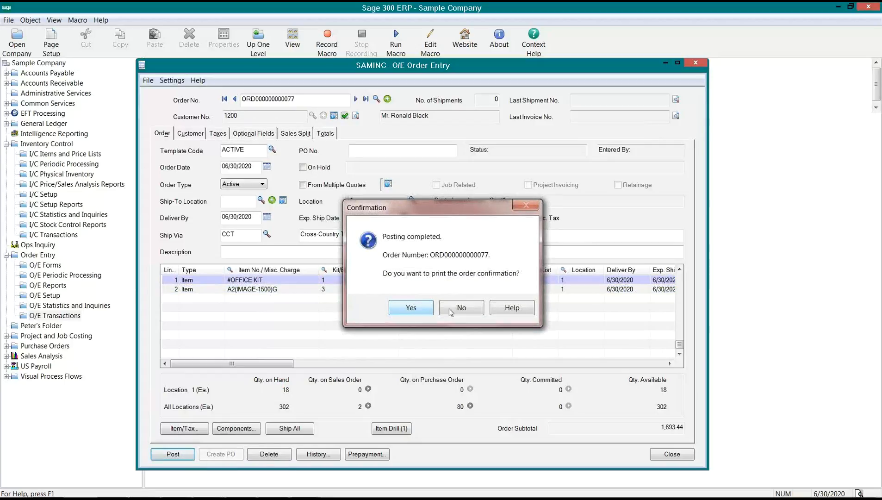
left_click(463, 310)
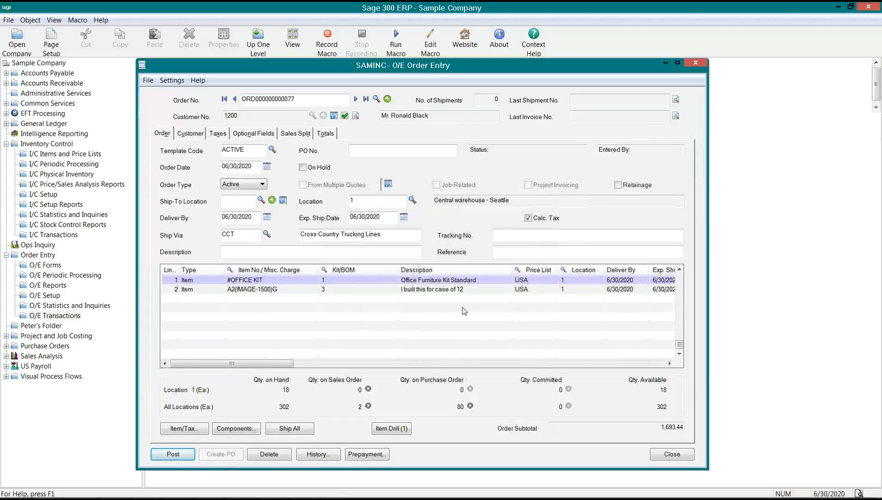
left_click(671, 455)
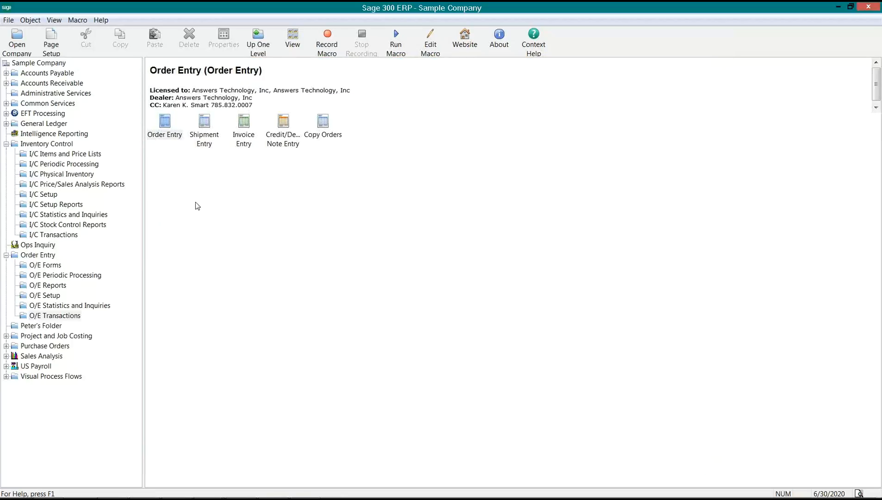
left_click(36, 144)
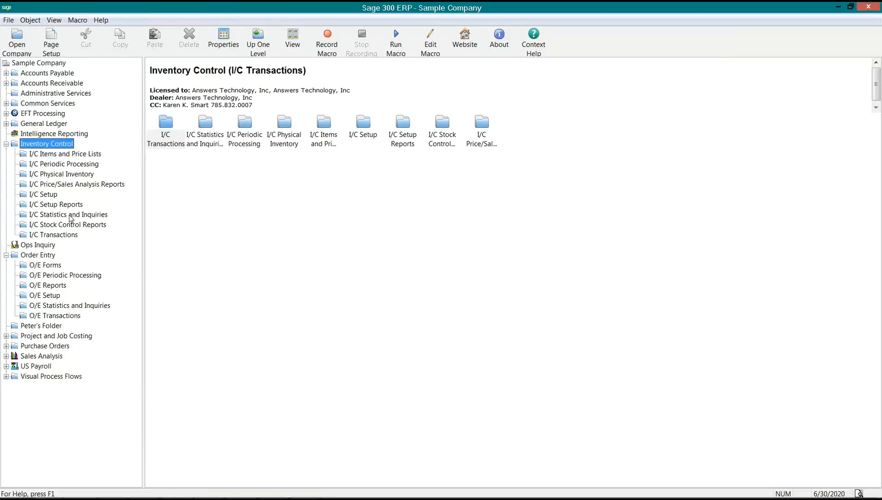
- Show the I/C Transactions folder with Receipts, Shipments, Adjustments, Transfers and Assemblies
left_click(55, 236)
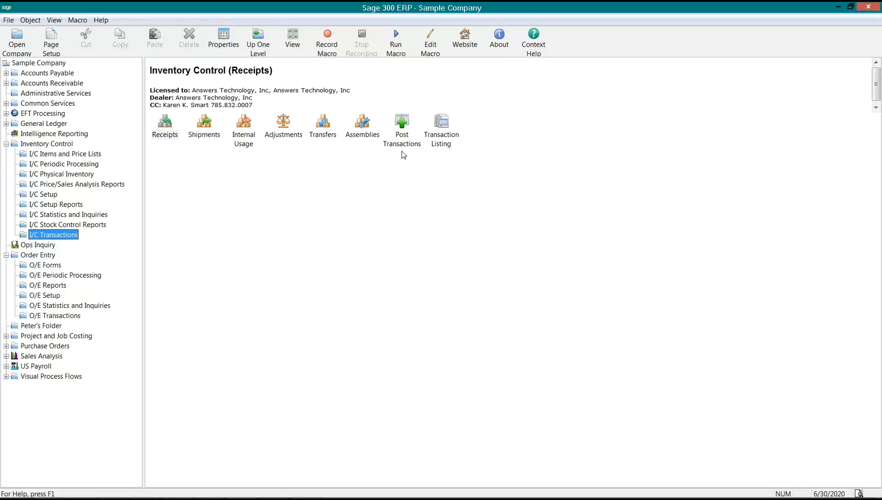
- Start a new I/C Assemblies/Disassemblies entry, keeping the transaction type as Assembly
left_click(360, 121)
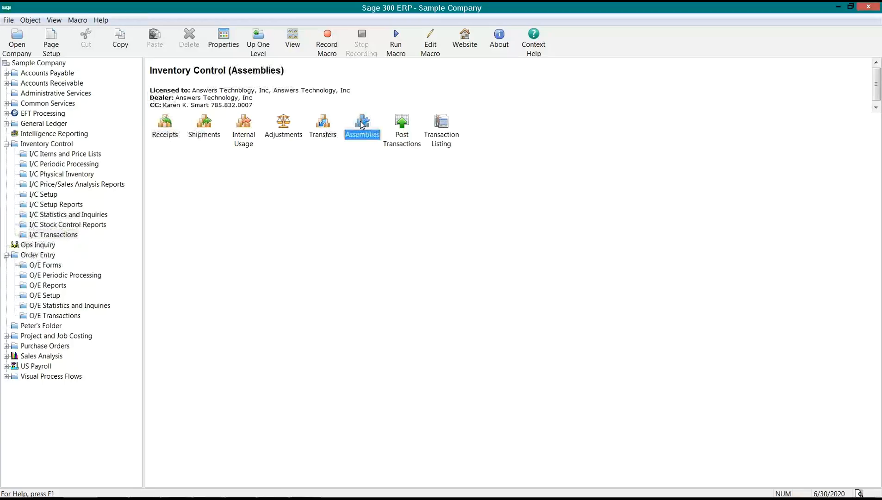
left_click(35, 236)
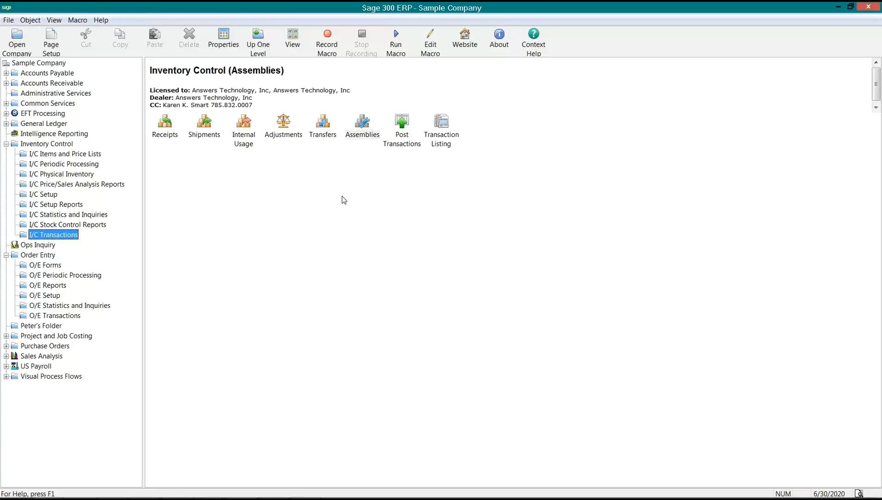
double_click(364, 134)
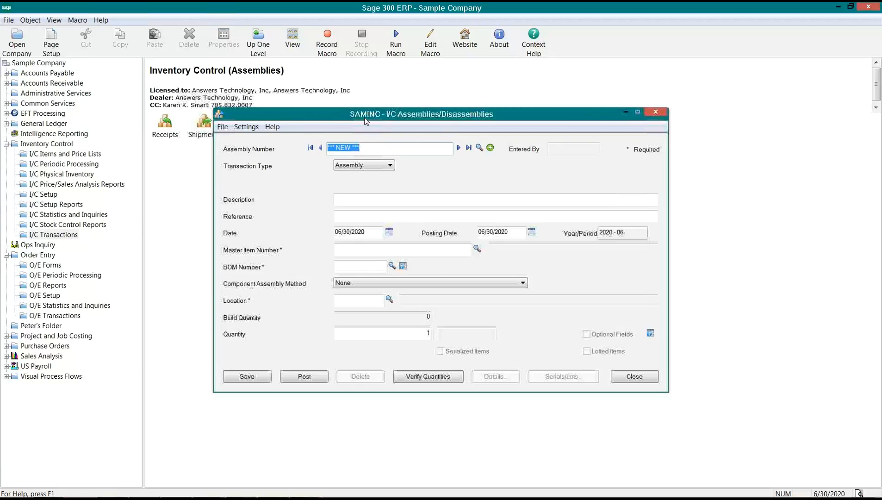
left_click_drag(366, 121, 310, 160)
left_click(318, 207)
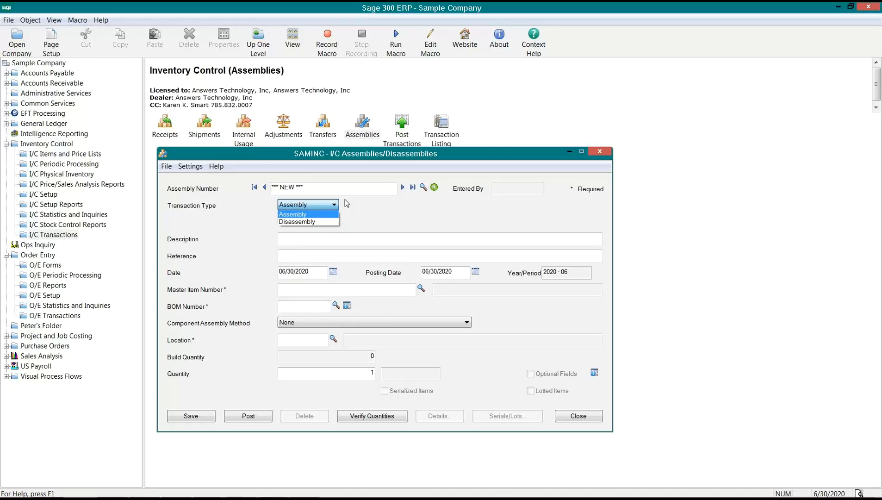
left_click(350, 206)
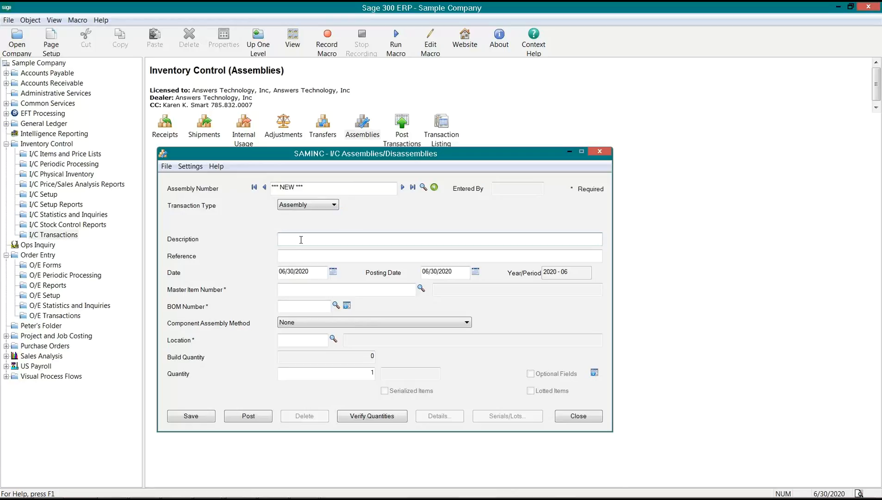
- Enter 'Bill of Material A2(IMAGE-15000)2' as the assembly description, fixing typos along the way
type("Bill of Material A2(")
key("Caps_Lock")
type("IMAG")
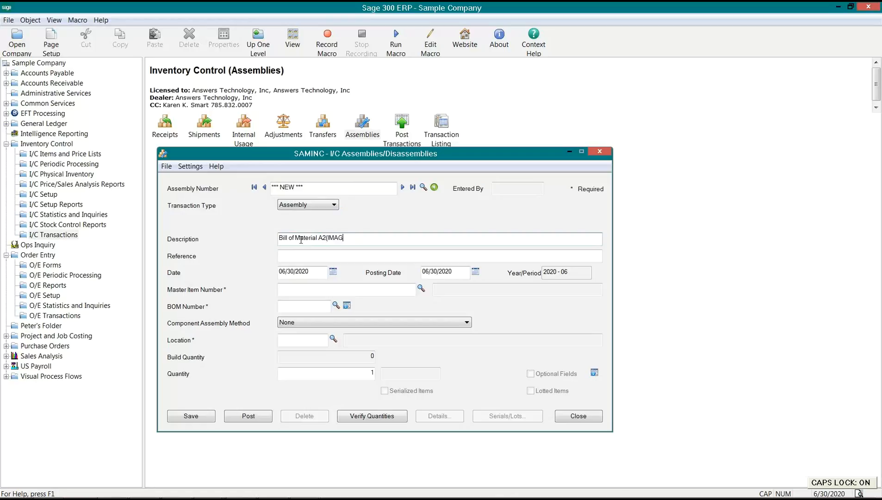
type("E-1500")
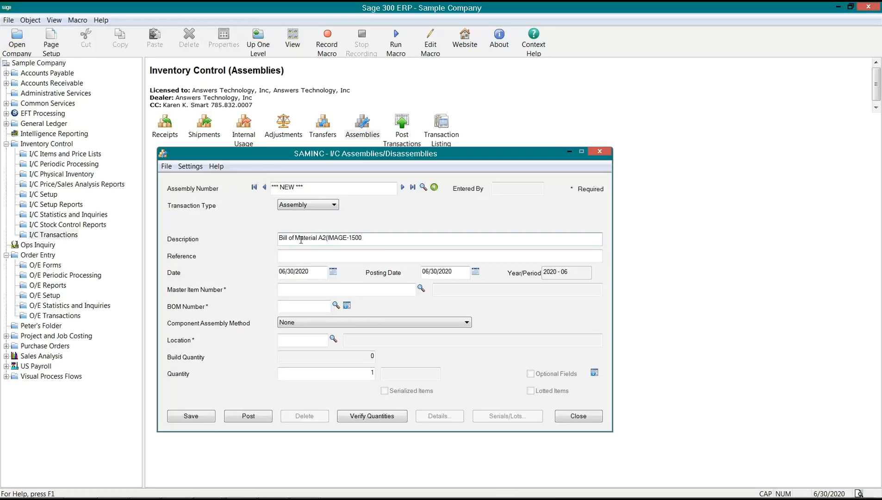
type("0")
type(")2")
key("Tab")
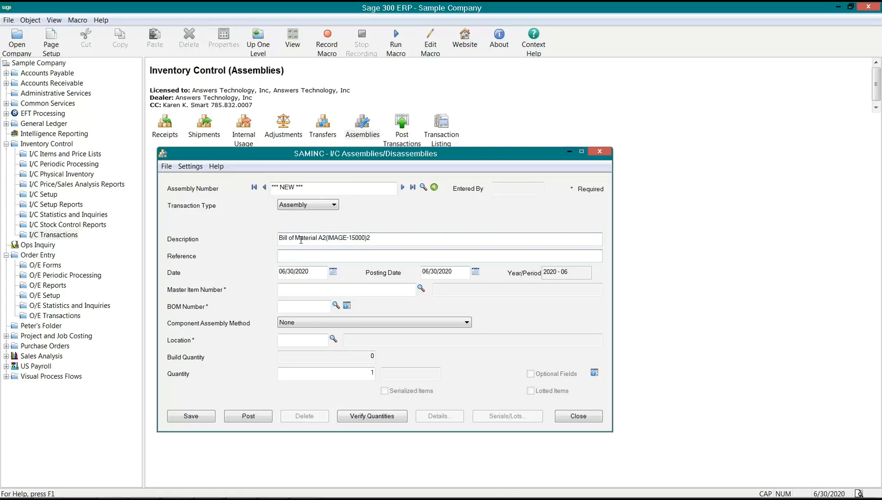
- Select master item A2IMAGE1500G (Image 1500 Series Desk Accessories) from the finder
left_click(421, 288)
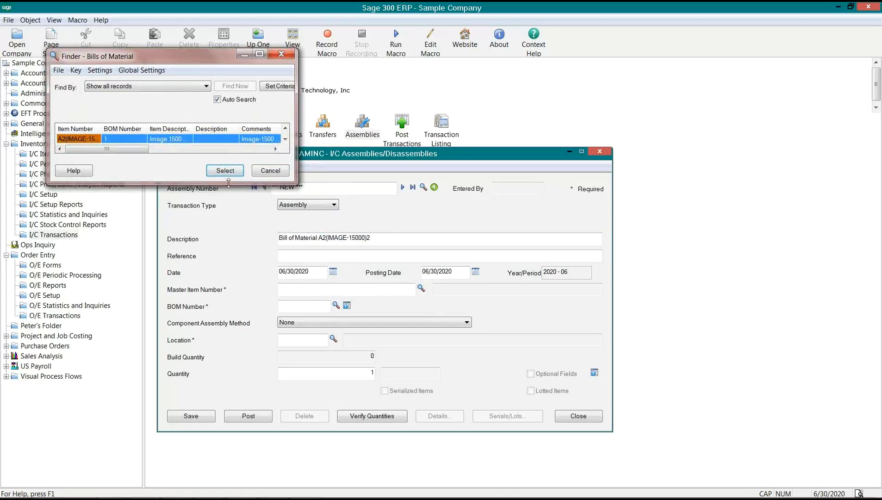
left_click_drag(297, 184, 438, 226)
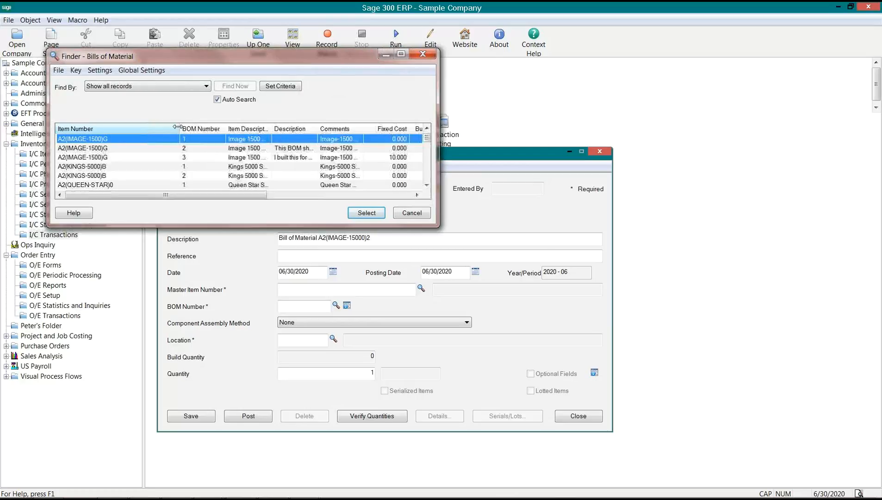
double_click(96, 142)
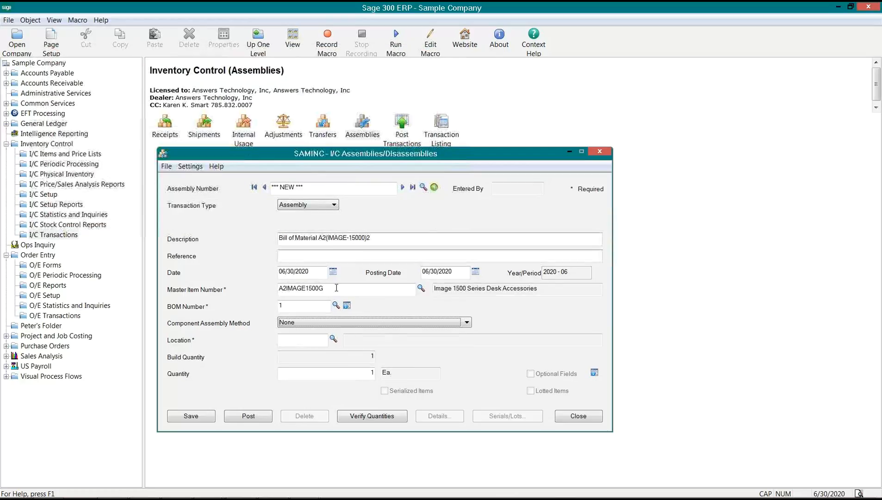
- Choose BOM number 3 for the assembly from the BOM lookup
left_click(305, 306)
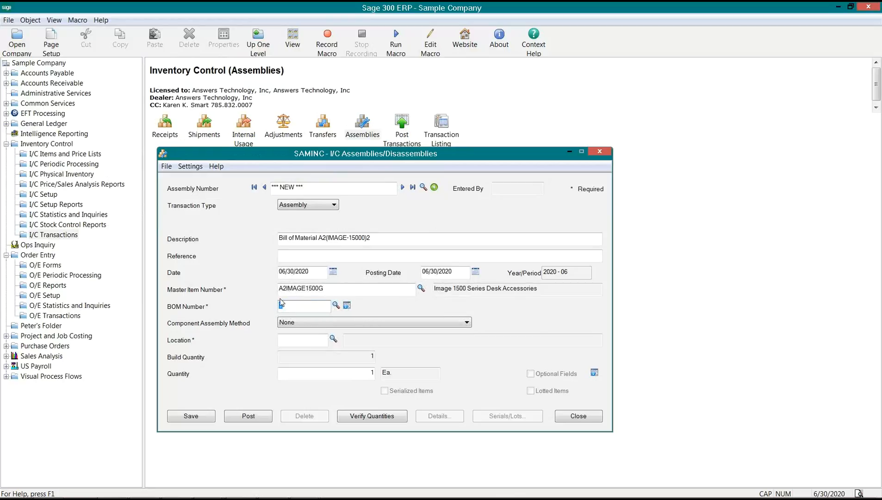
left_click(337, 306)
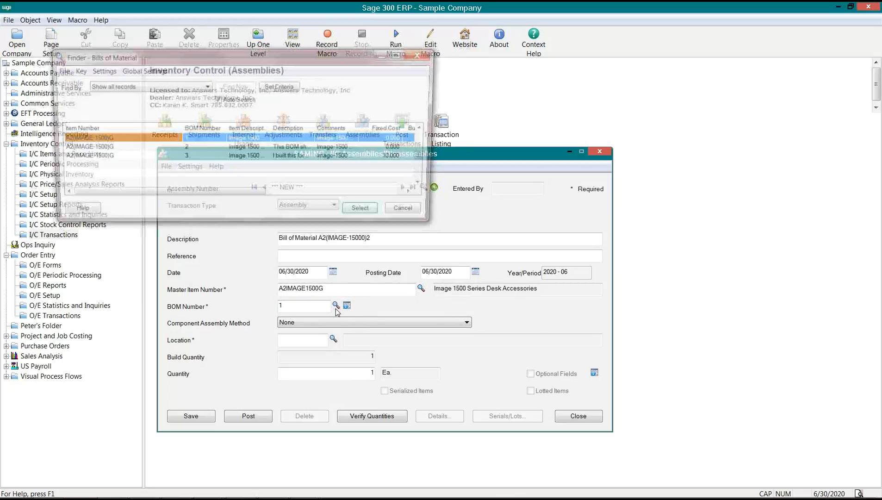
left_click_drag(439, 193, 564, 193)
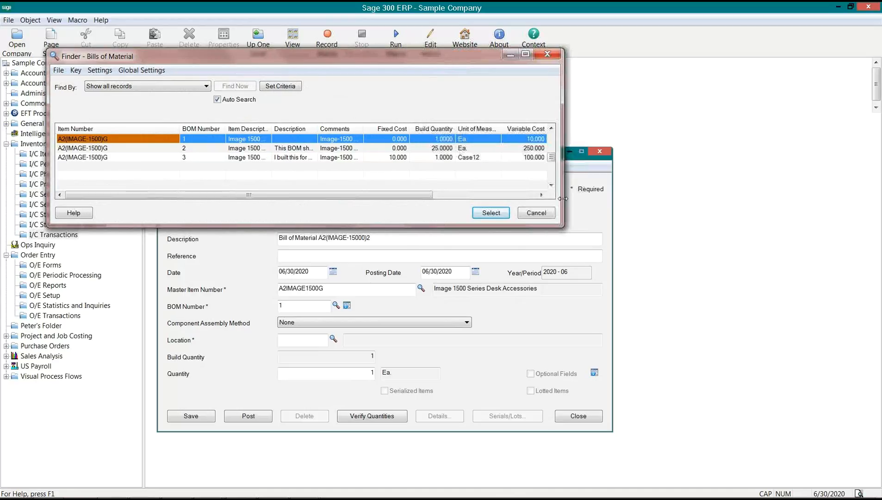
left_click(171, 157)
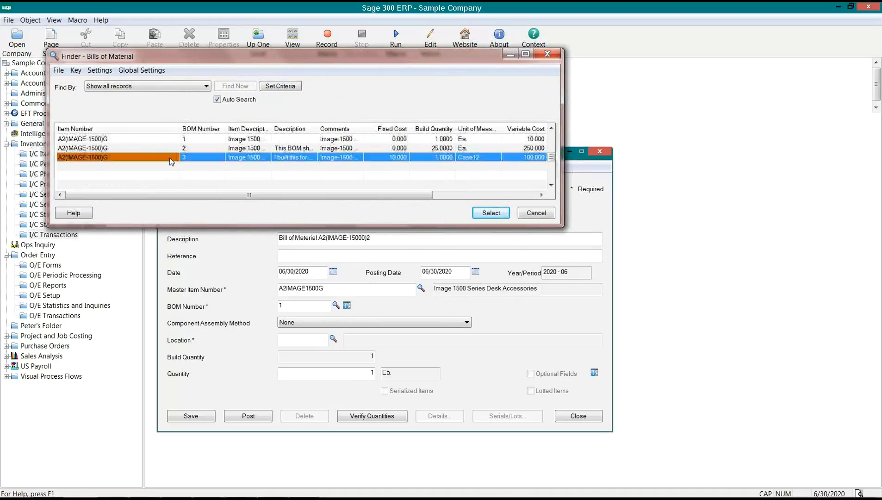
double_click(171, 160)
left_click(306, 322)
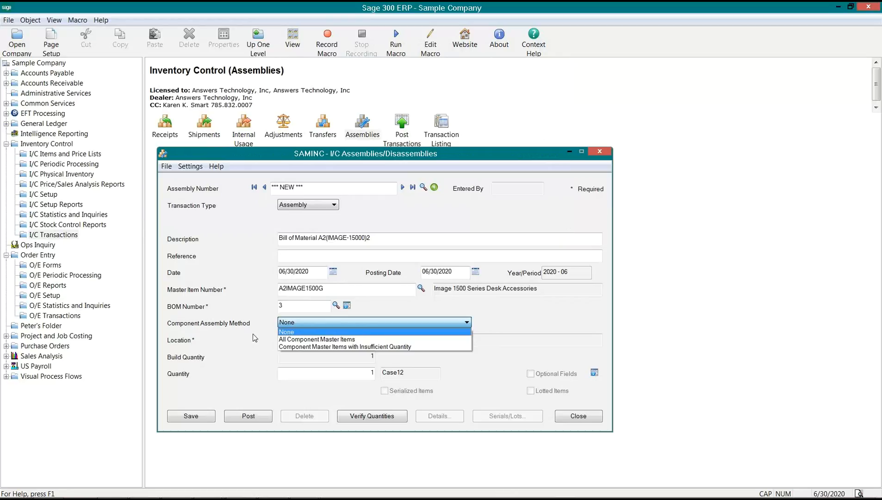
- Assemble all component master items at location 1 and verify component quantities
left_click(292, 341)
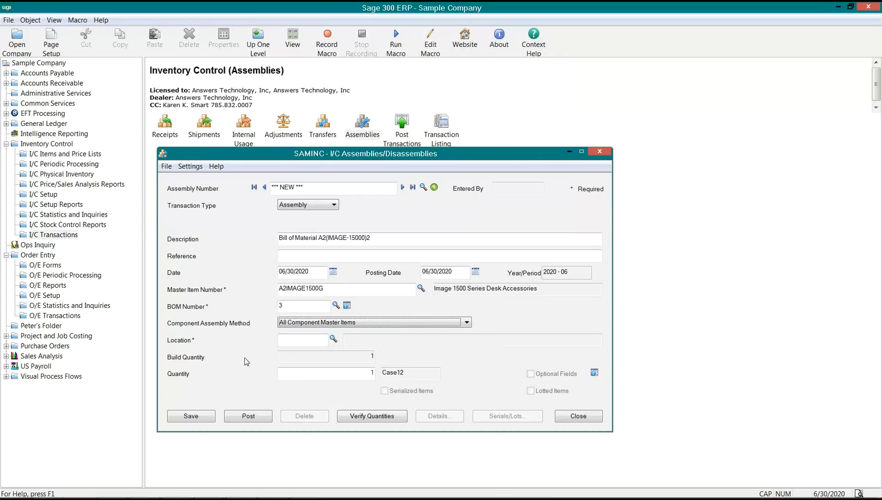
left_click(326, 341)
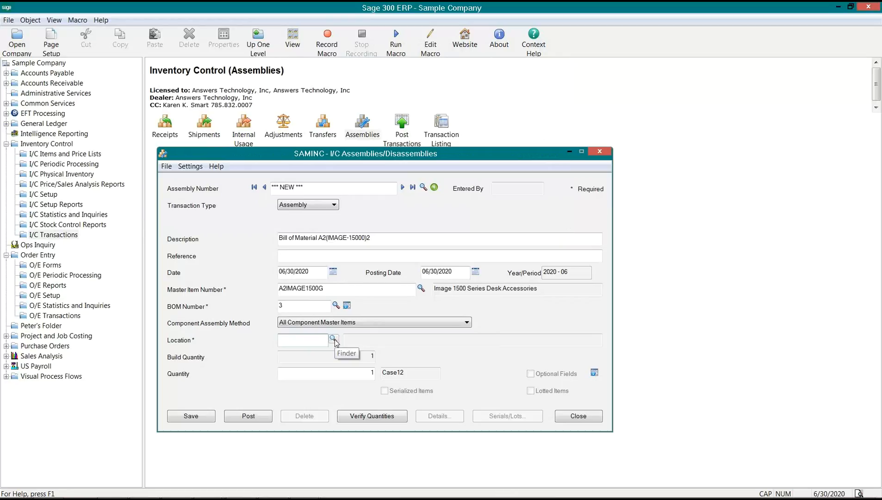
type("1")
key("Tab")
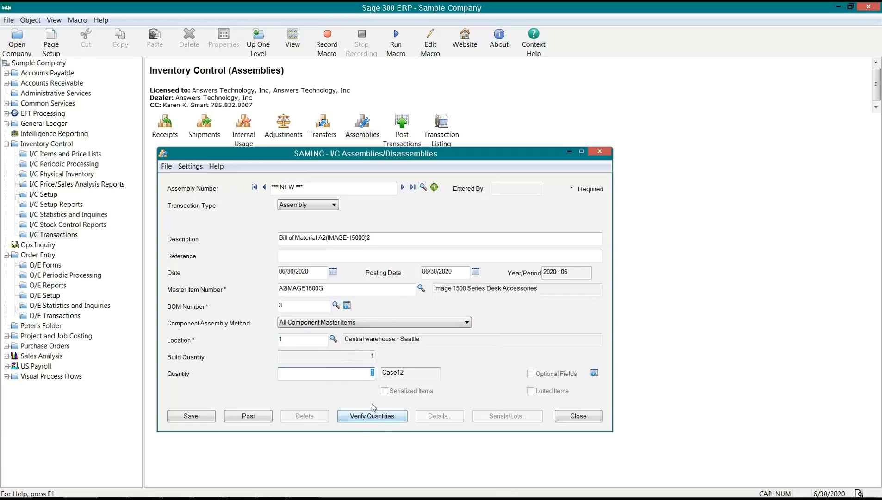
left_click(373, 416)
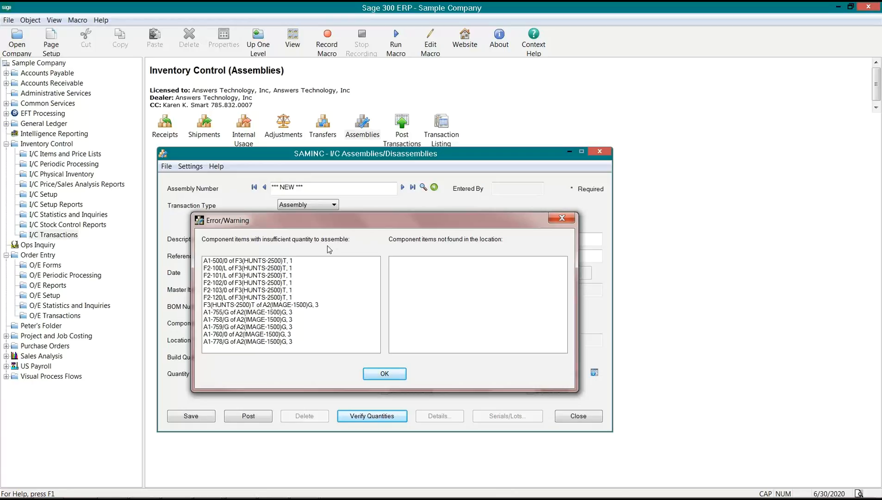
- Review the short components, then re-verify using the insufficient-quantity component assembly method
left_click(238, 262)
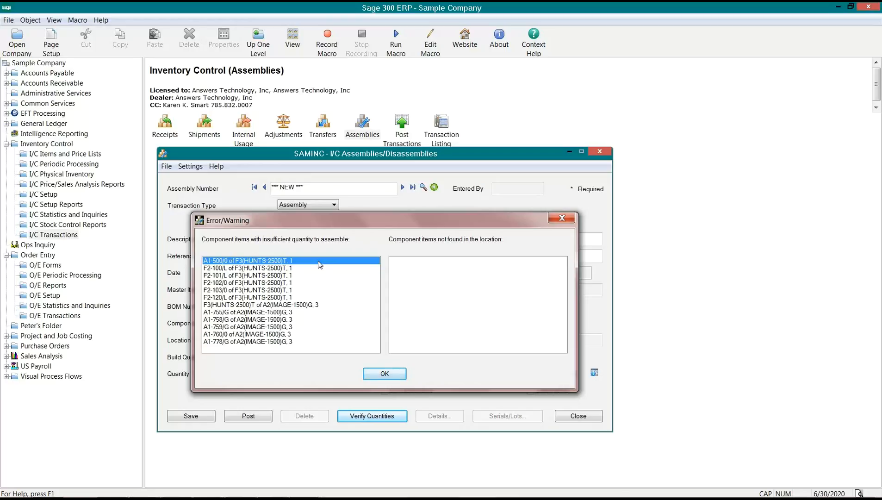
left_click(393, 373)
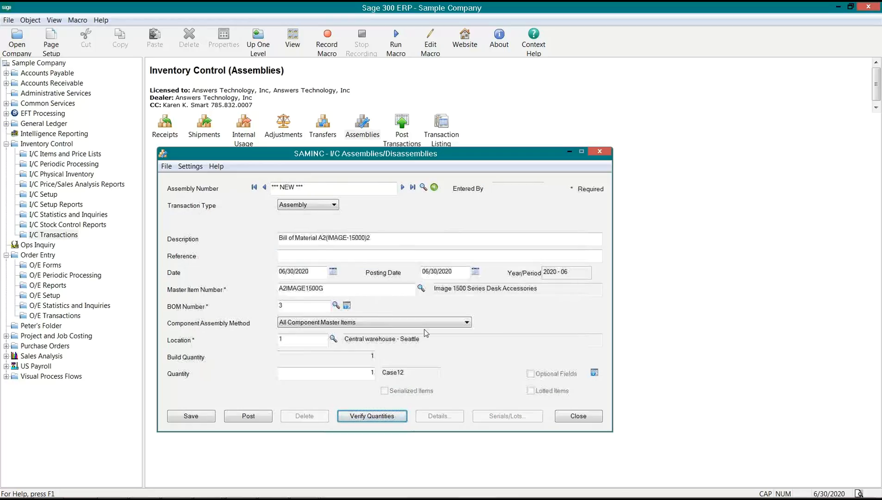
left_click(351, 324)
left_click(334, 347)
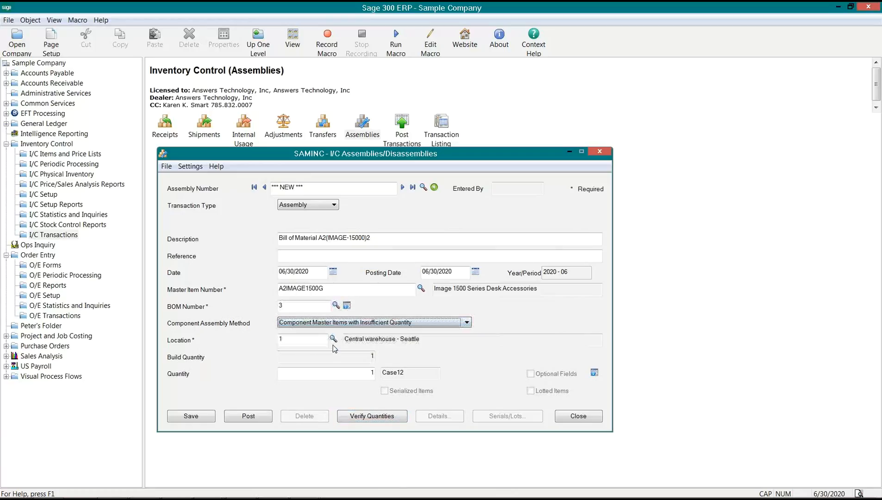
left_click(371, 417)
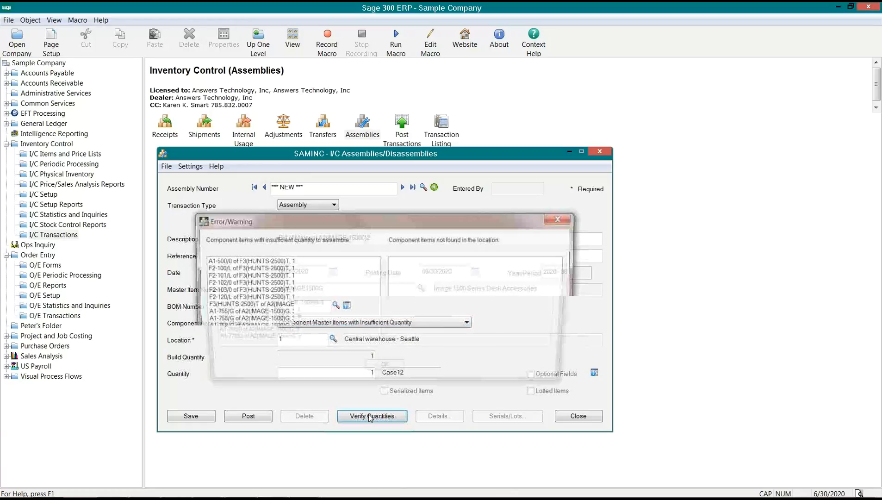
left_click(383, 374)
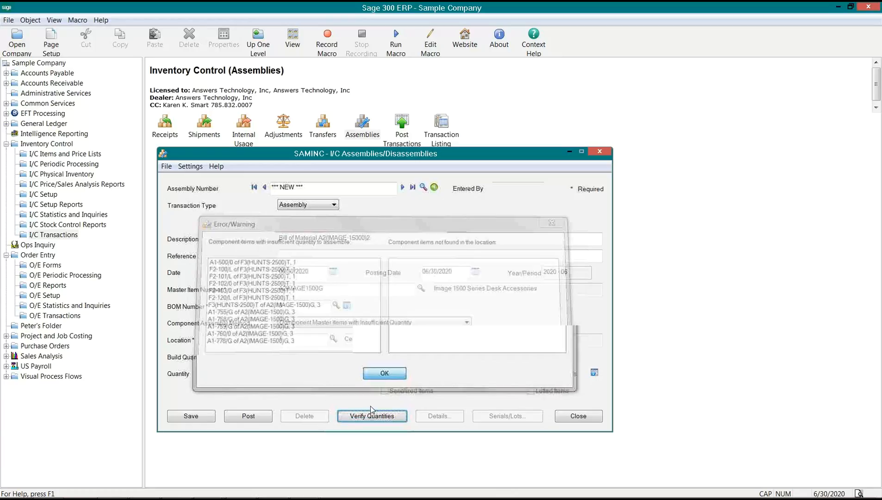
- Set the component assembly method to None and re-verify quantities, dismissing the warning
left_click(332, 322)
left_click(323, 334)
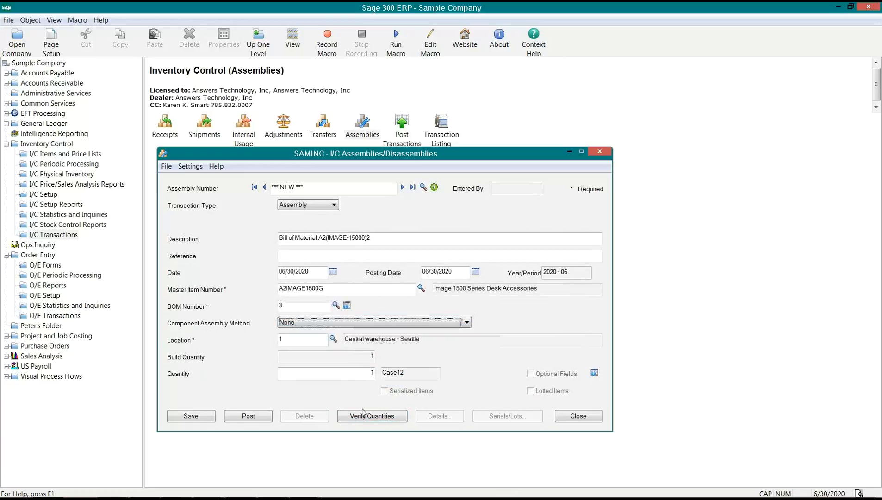
left_click(366, 417)
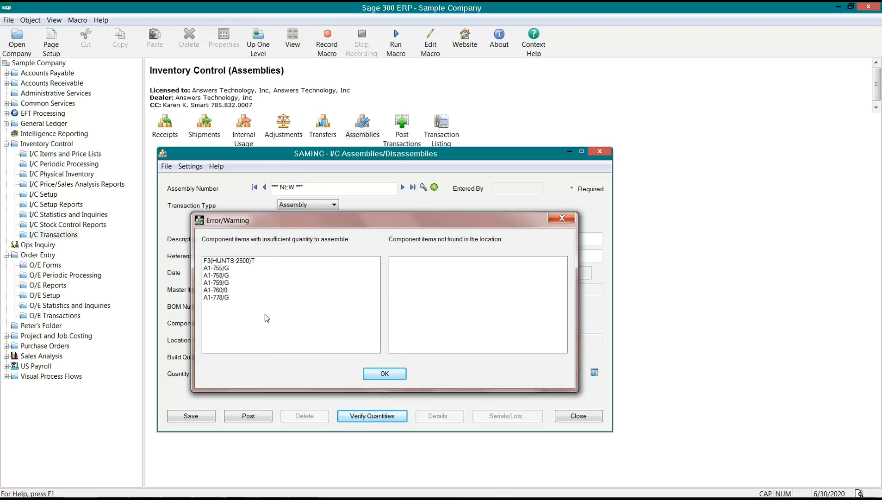
left_click(379, 373)
- Post the assembly, keeping the record after posting
left_click(249, 418)
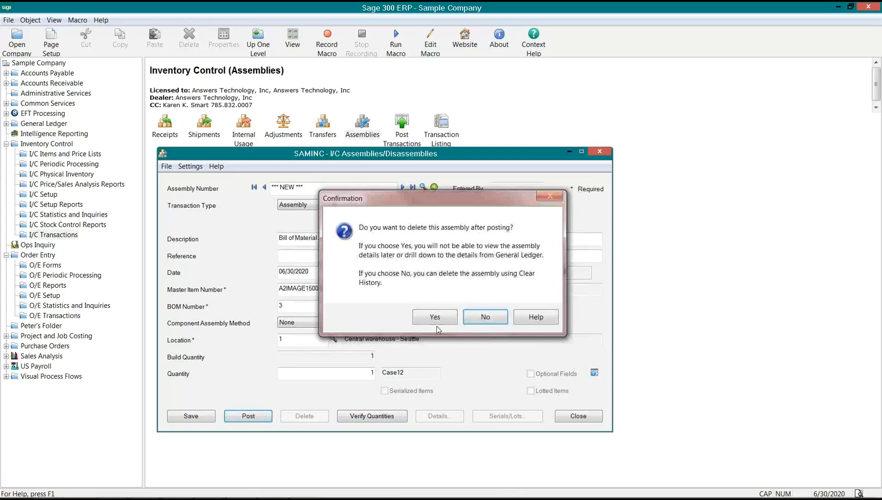
left_click(485, 322)
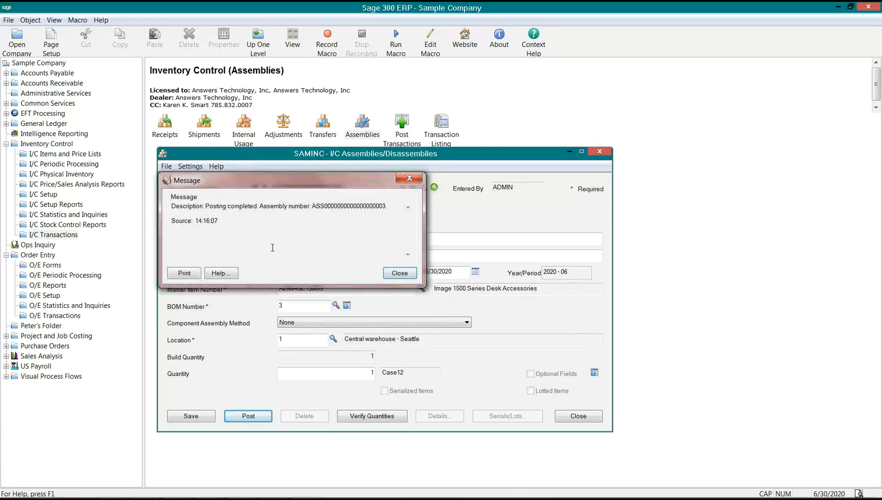
left_click(388, 273)
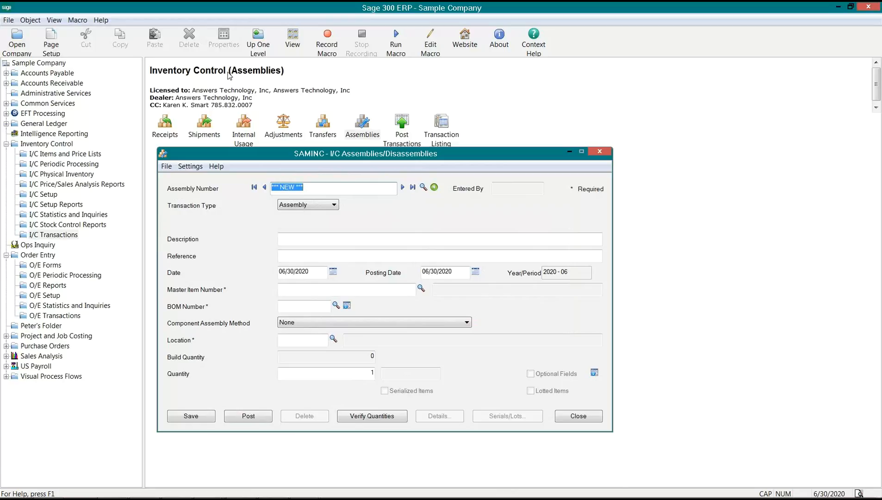
- Reload the posted assembly via the Assembly Number finder to confirm it, then close the form
left_click(424, 188)
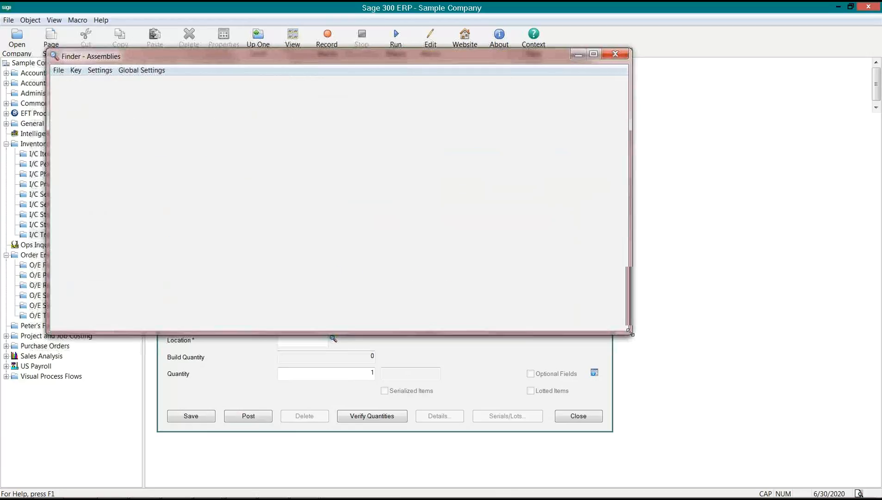
left_click(78, 158)
double_click(77, 158)
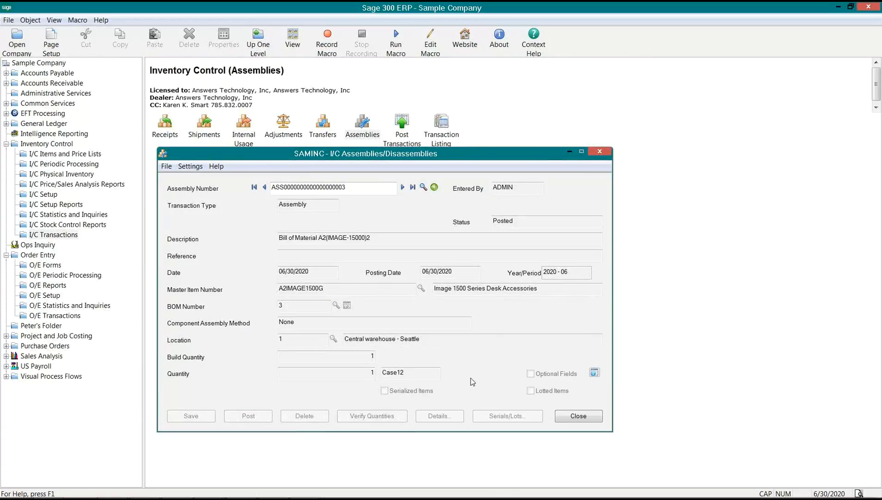
left_click(562, 417)
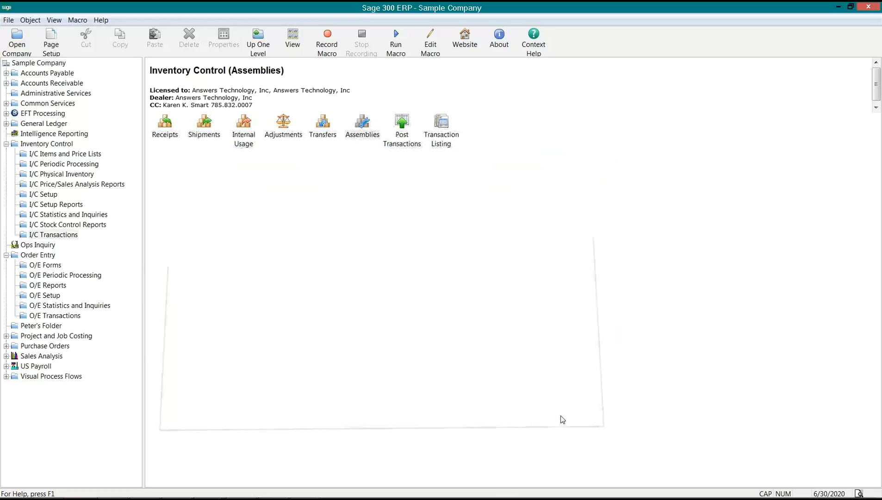
- Browse the I/C Setup, Transactions and Periodic Processing folders to reach Day End Processing
left_click(357, 137)
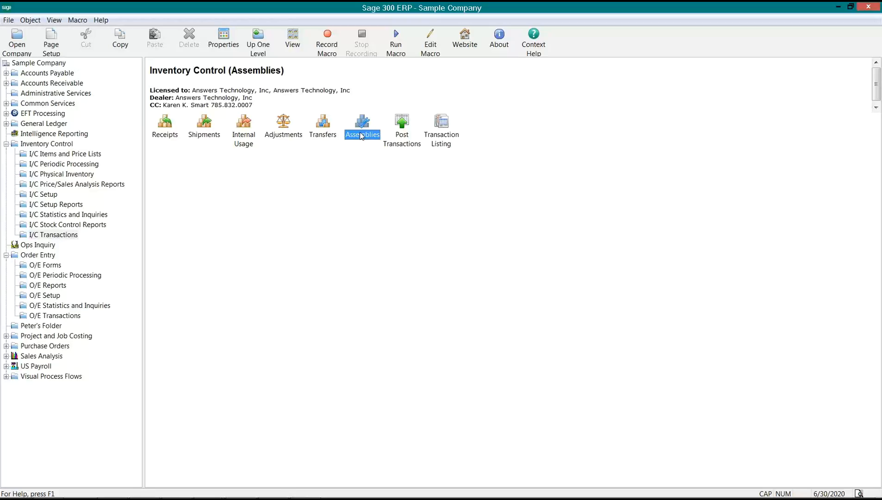
left_click(38, 199)
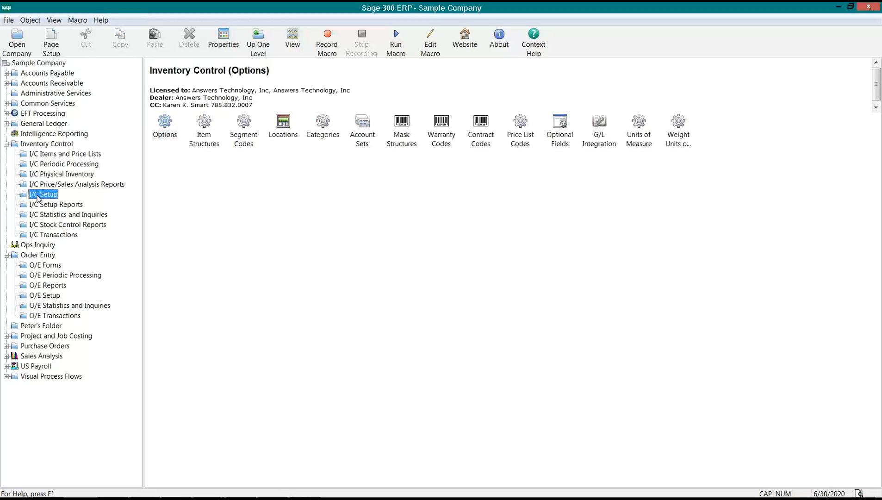
left_click(52, 236)
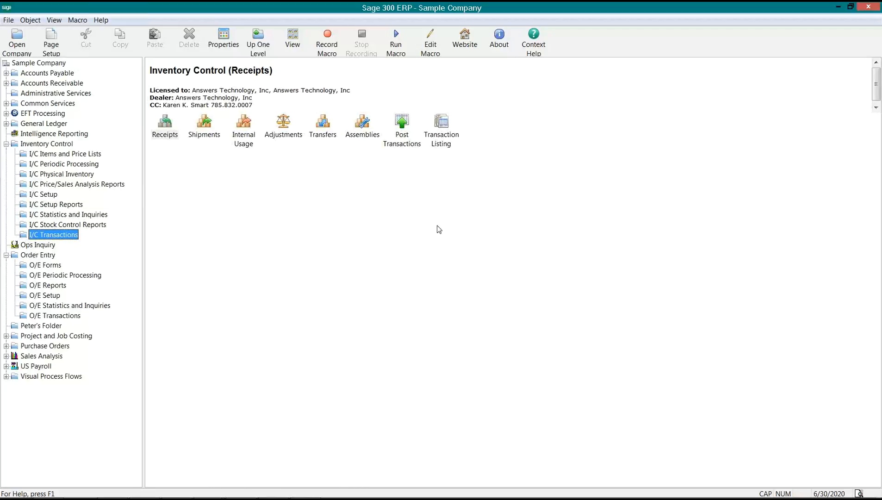
left_click(63, 164)
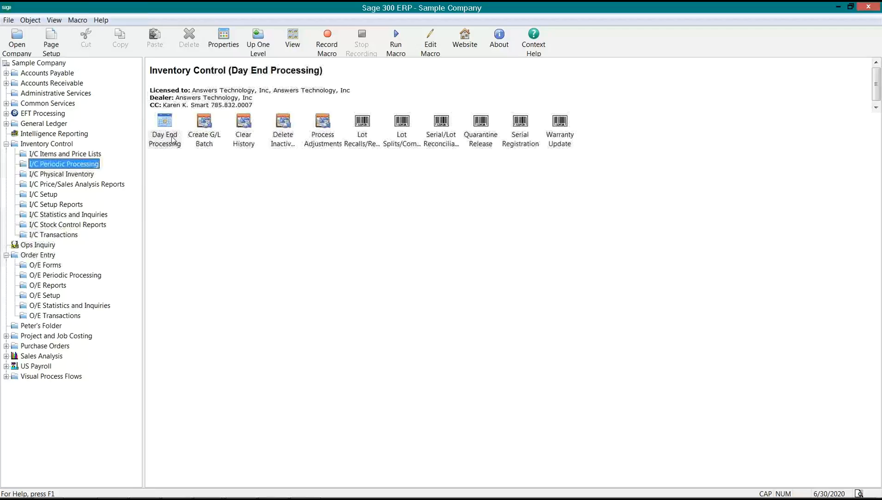
left_click(172, 139)
- Run I/C Day End Processing to completion and return to the I/C Transactions folder
double_click(172, 139)
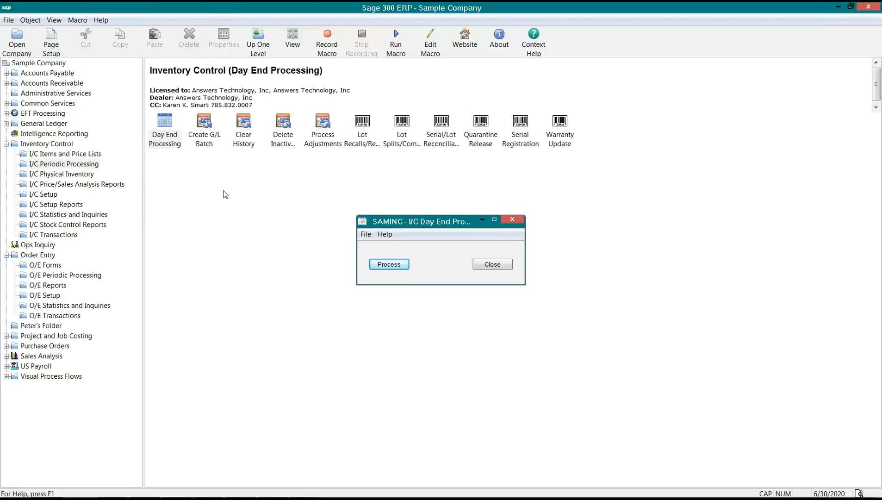
left_click(388, 263)
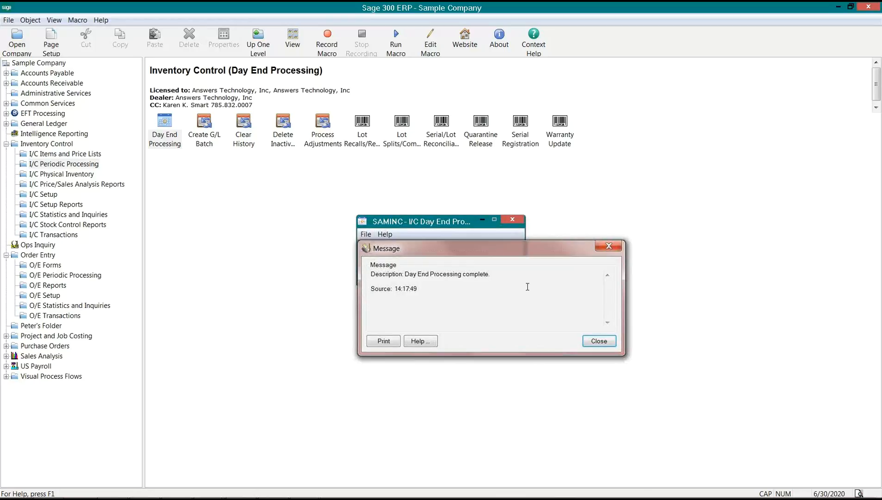
left_click(599, 341)
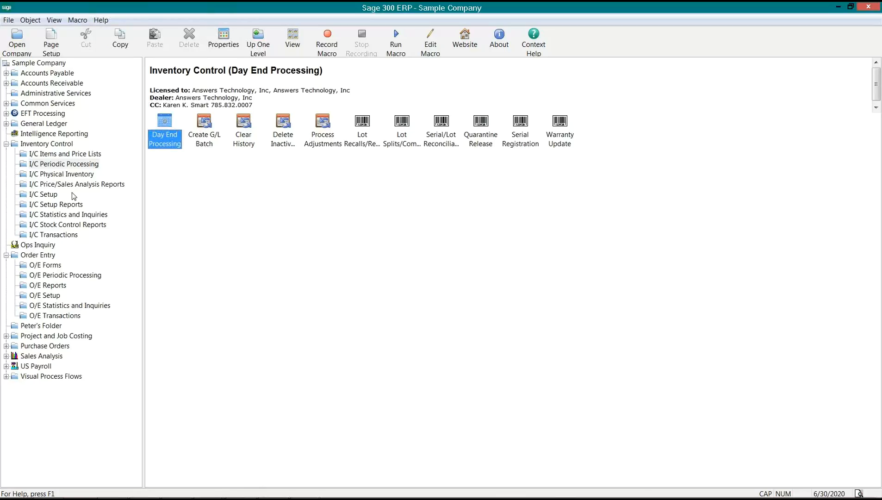
left_click(56, 235)
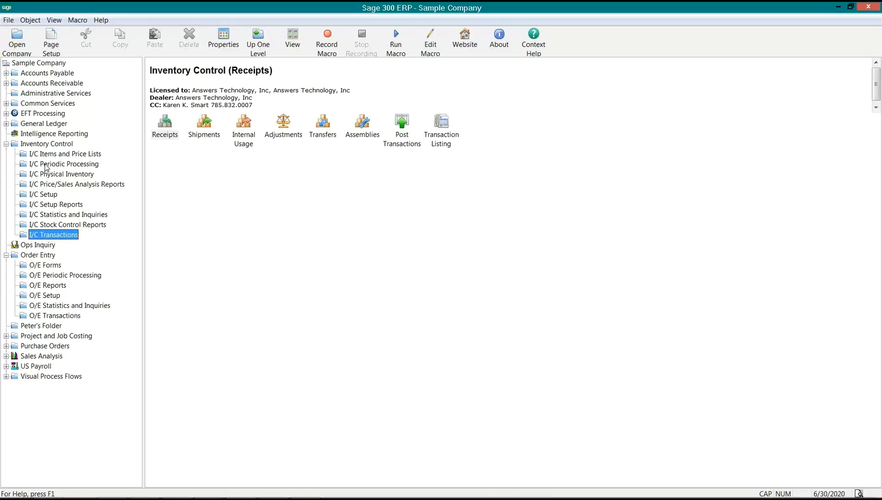
left_click(29, 146)
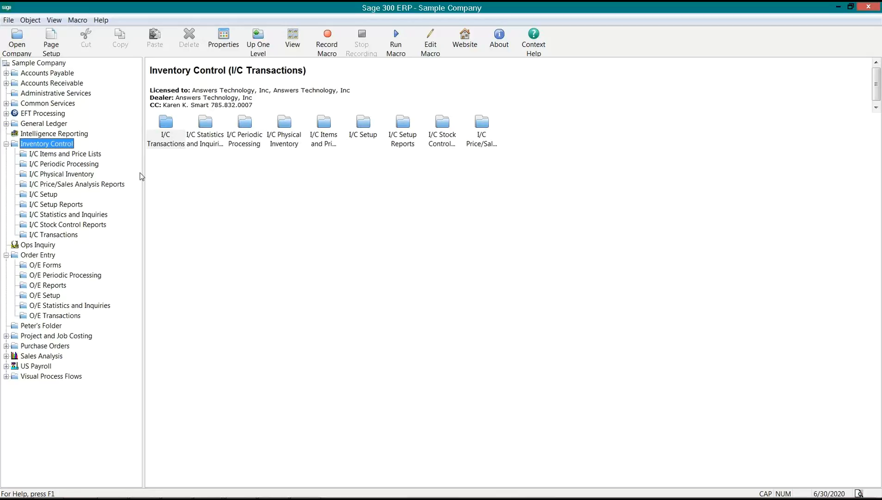
left_click(69, 235)
double_click(173, 134)
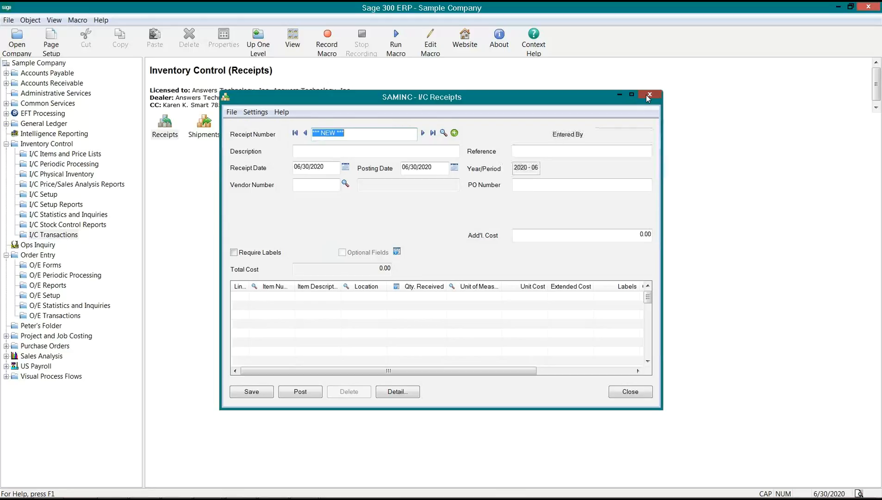
left_click(648, 95)
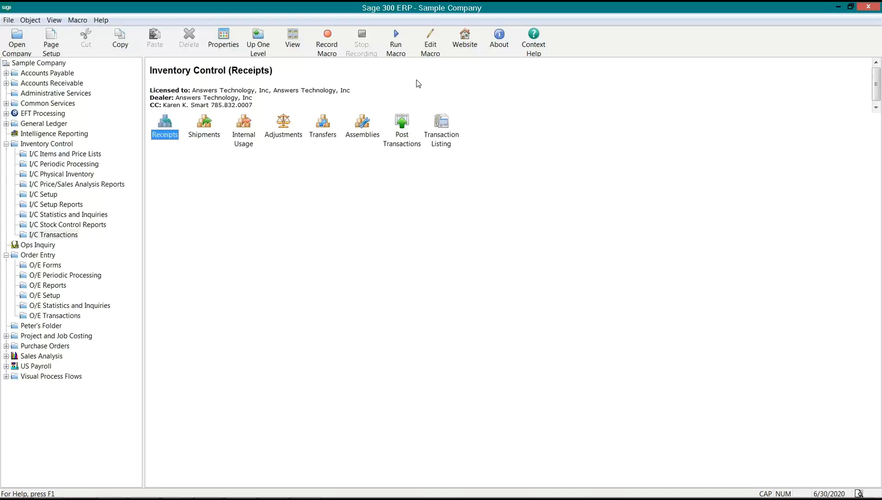
left_click(428, 98)
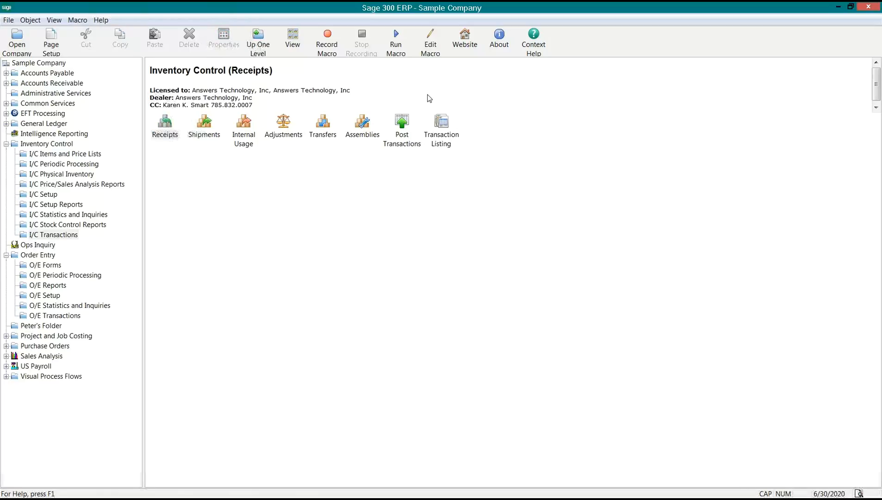